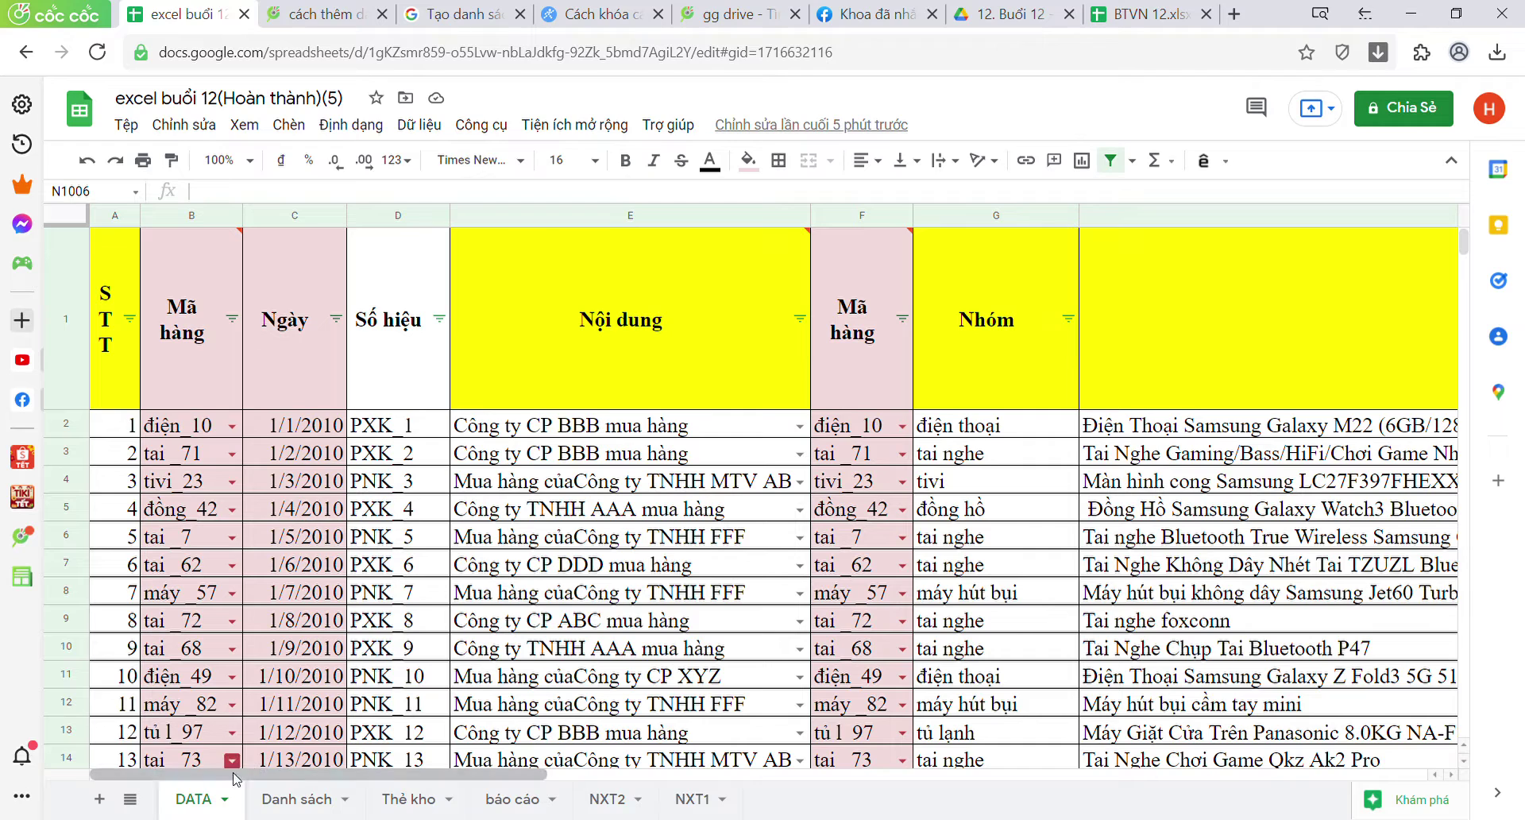
Step: Look through the Danh sách, Thẻ kho, báo cáo, NXT2 and NXT1 sheets, then return to DATA
click(274, 808)
click(405, 801)
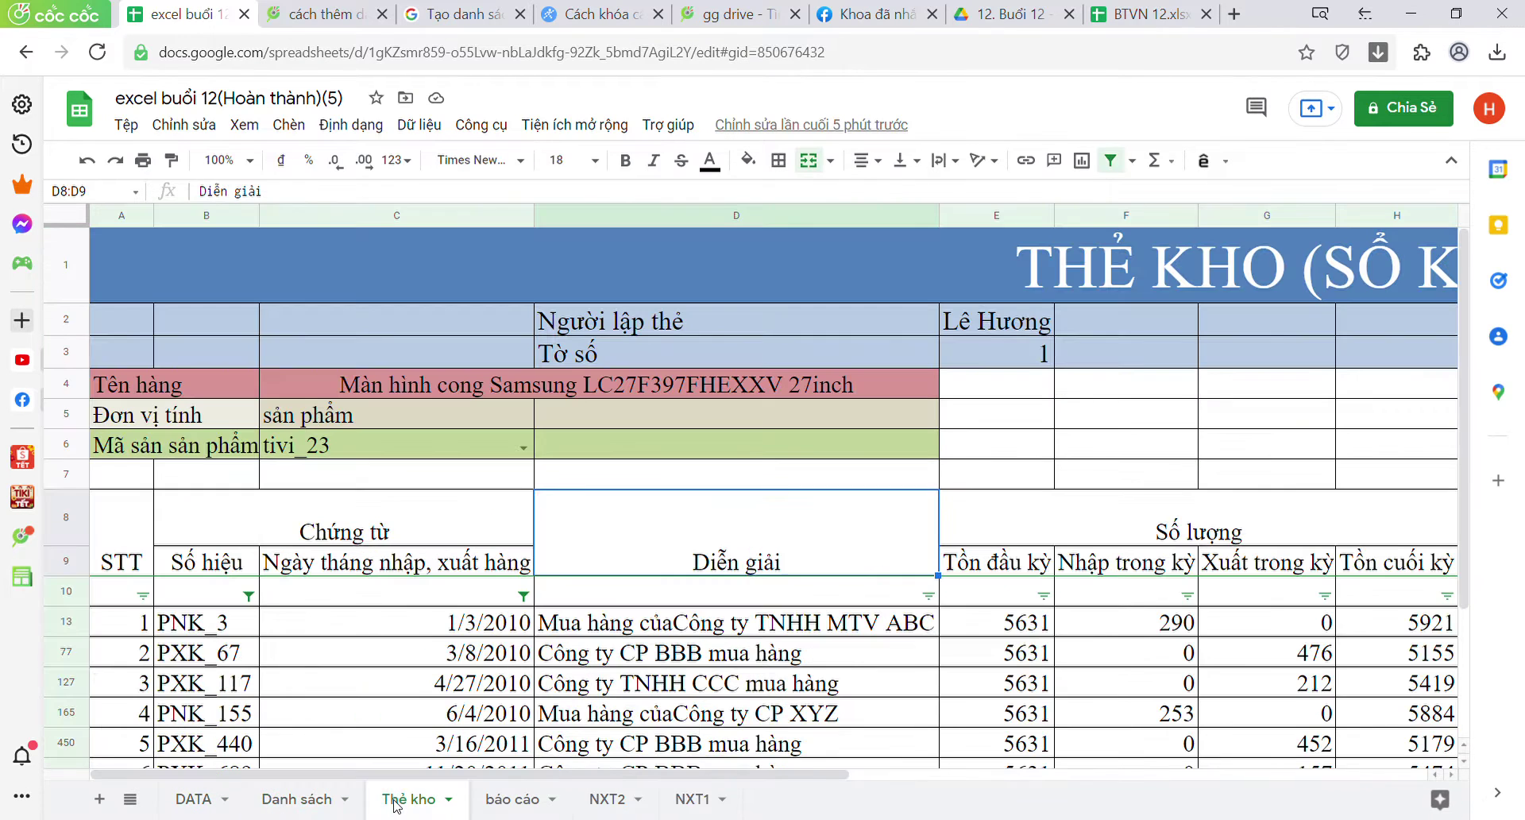
click(532, 800)
click(608, 800)
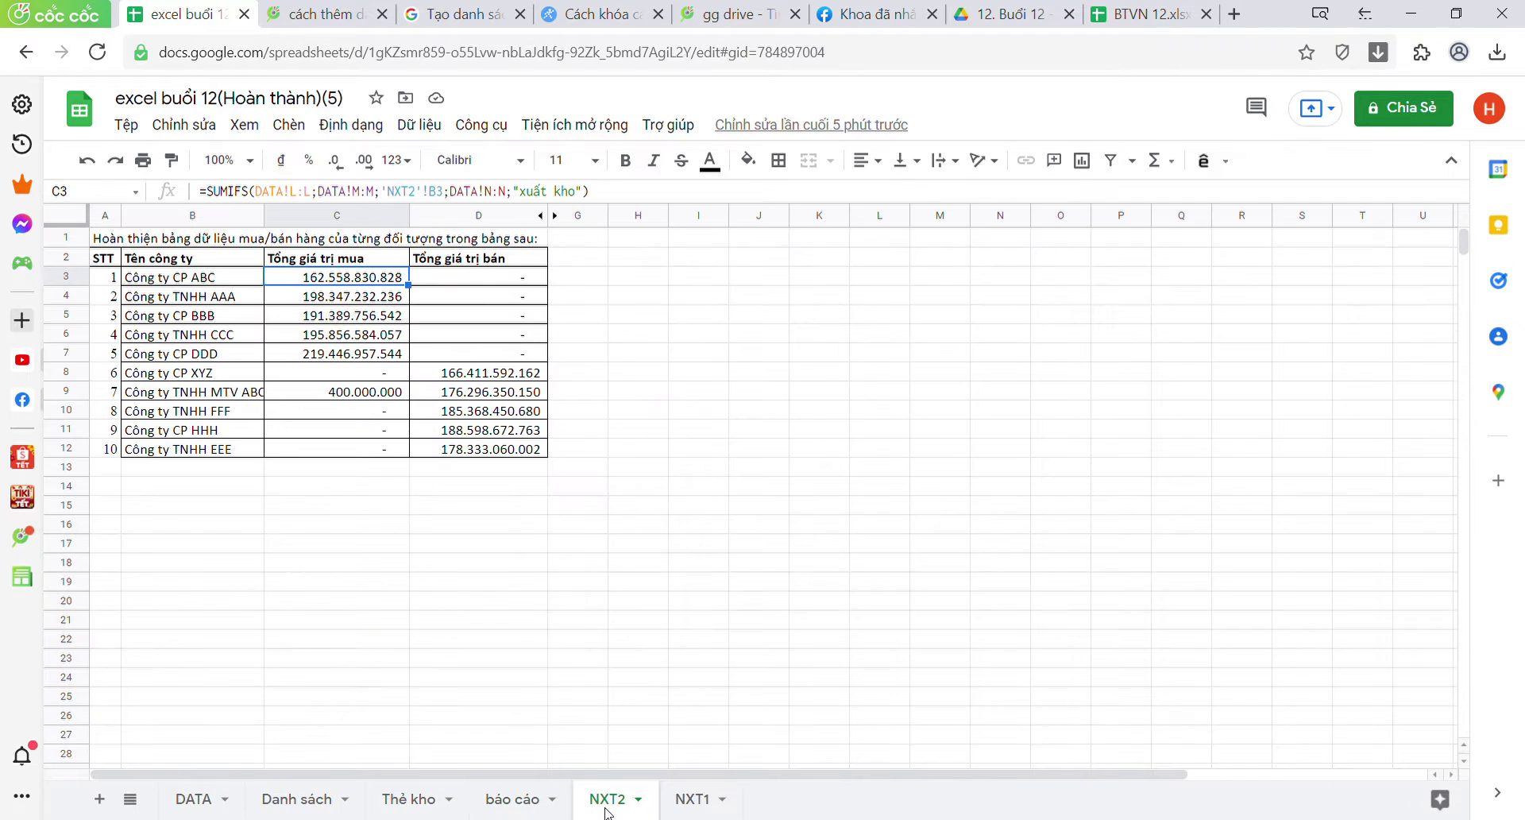
click(681, 805)
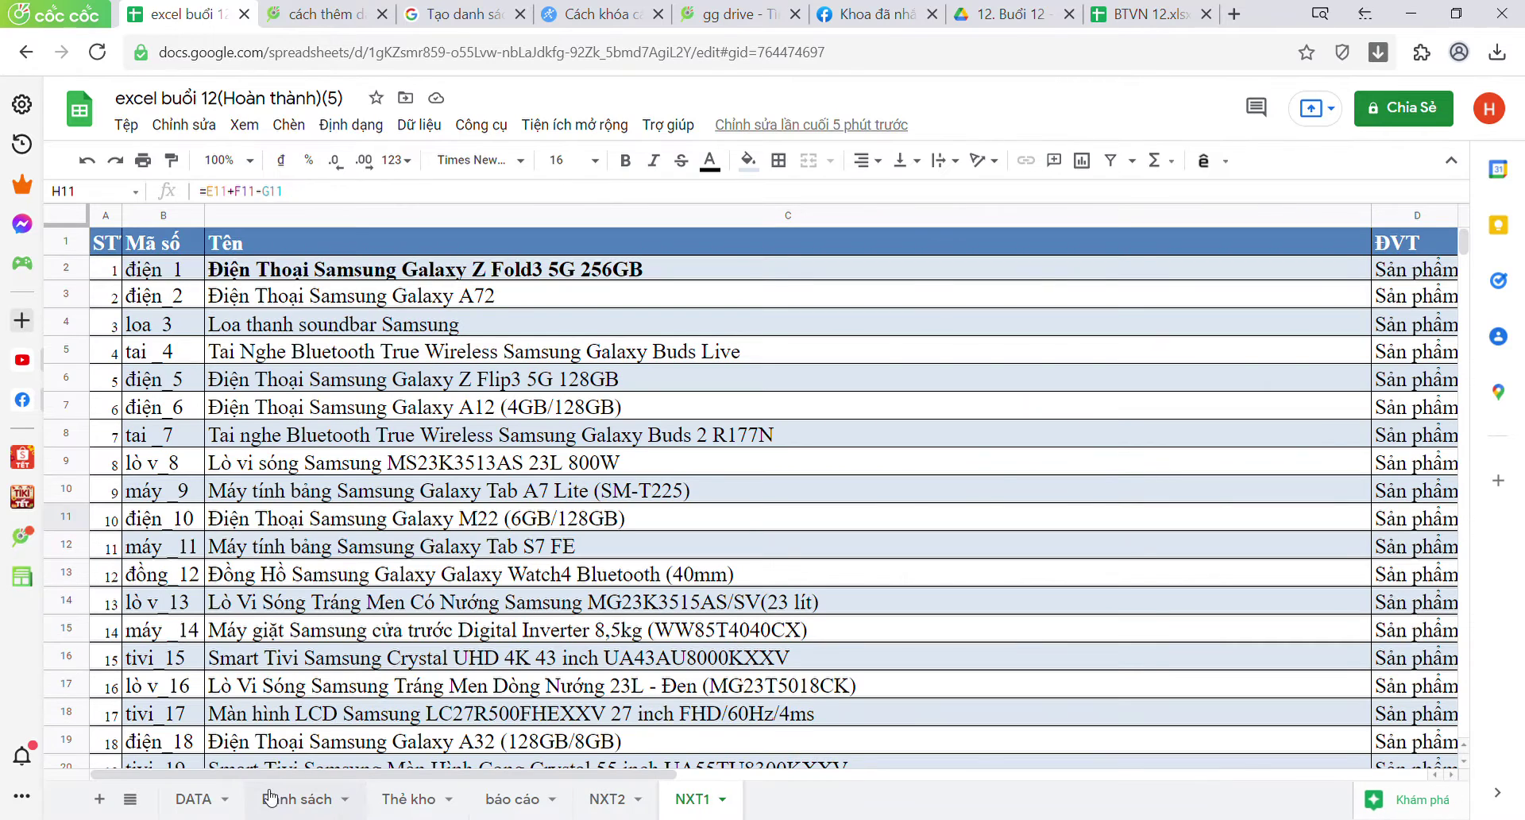
click(195, 797)
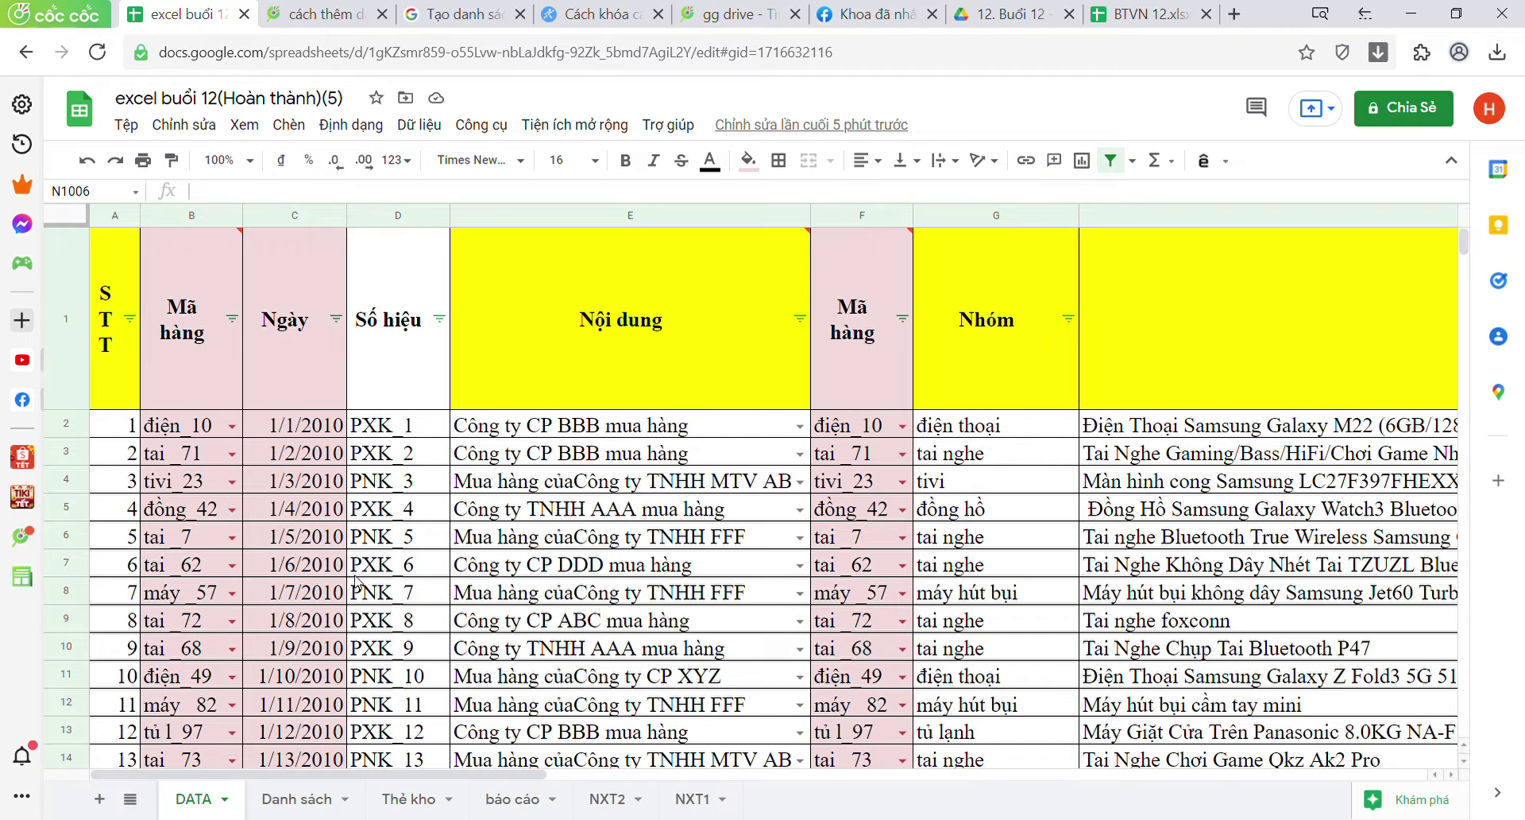
Step: Select header row 1 on DATA, then select cell B7 holding code tai_62
click(66, 405)
click(70, 426)
click(172, 580)
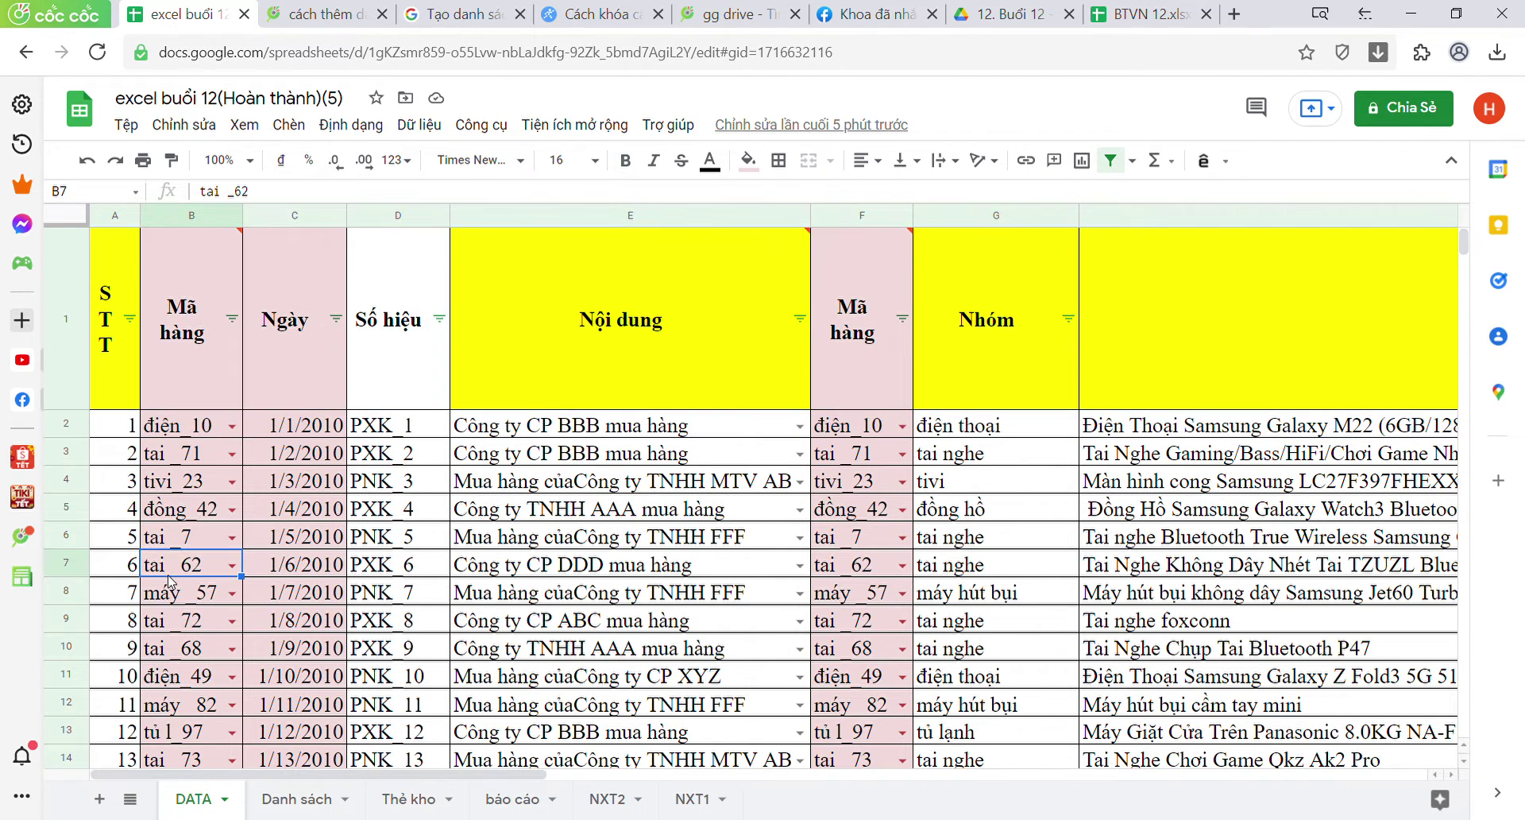
Step: Scroll through the product and partner lists on the Danh sách sheet
click(295, 801)
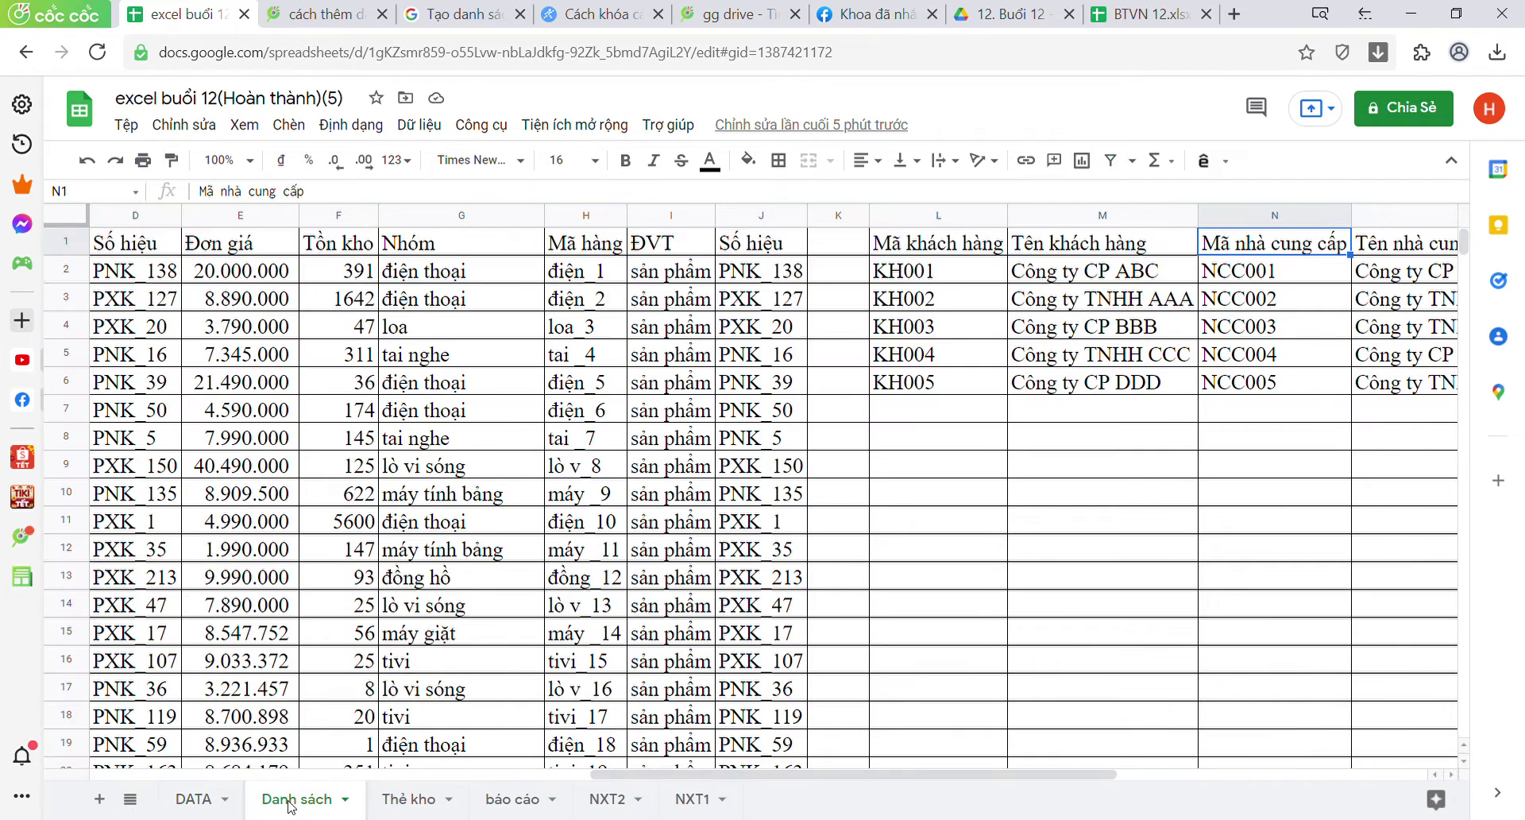
scroll(644, 466, left, 10)
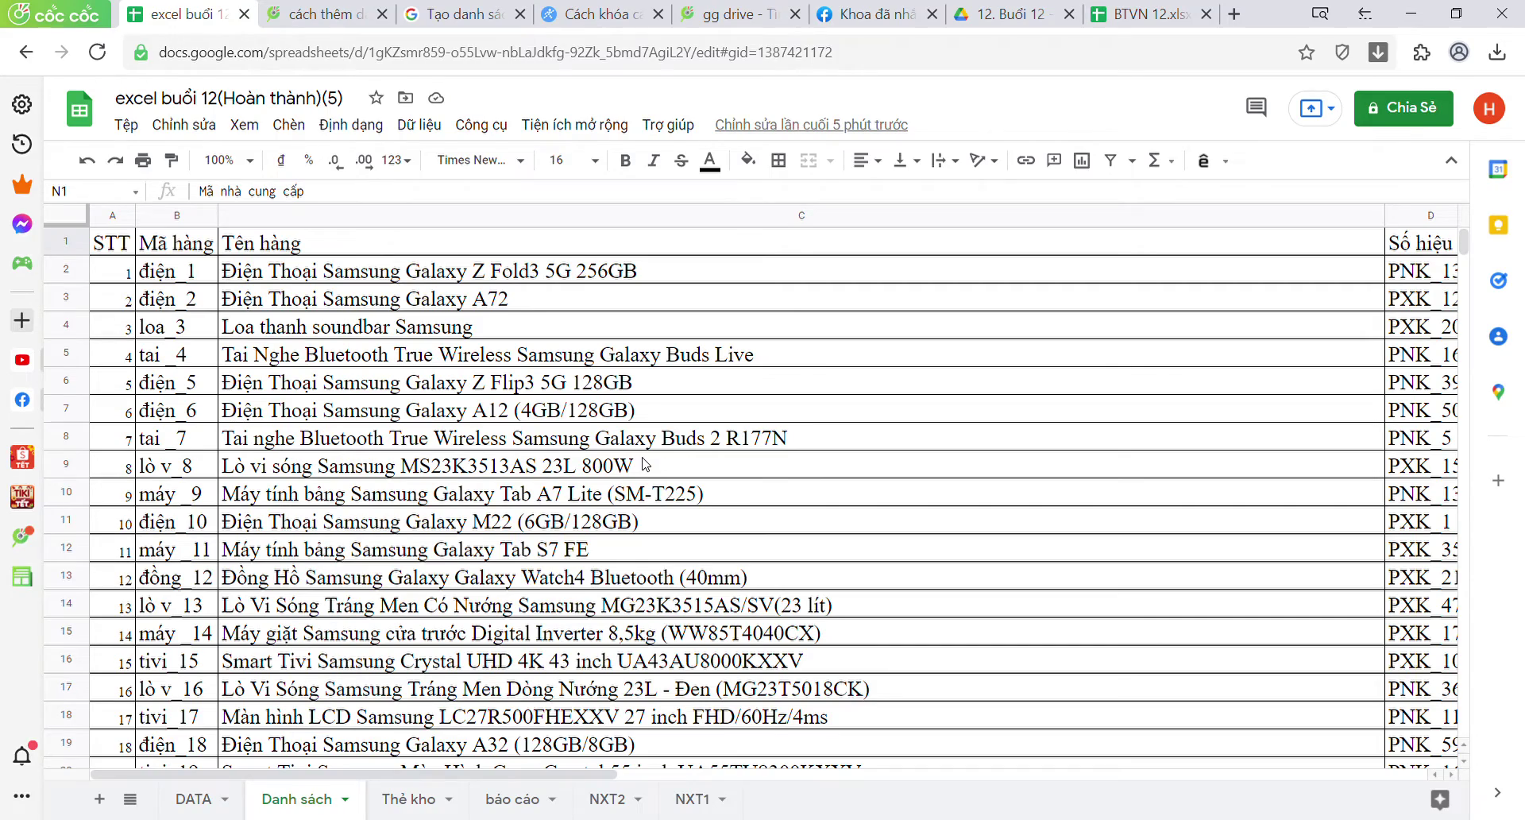
scroll(1029, 412, down, 7)
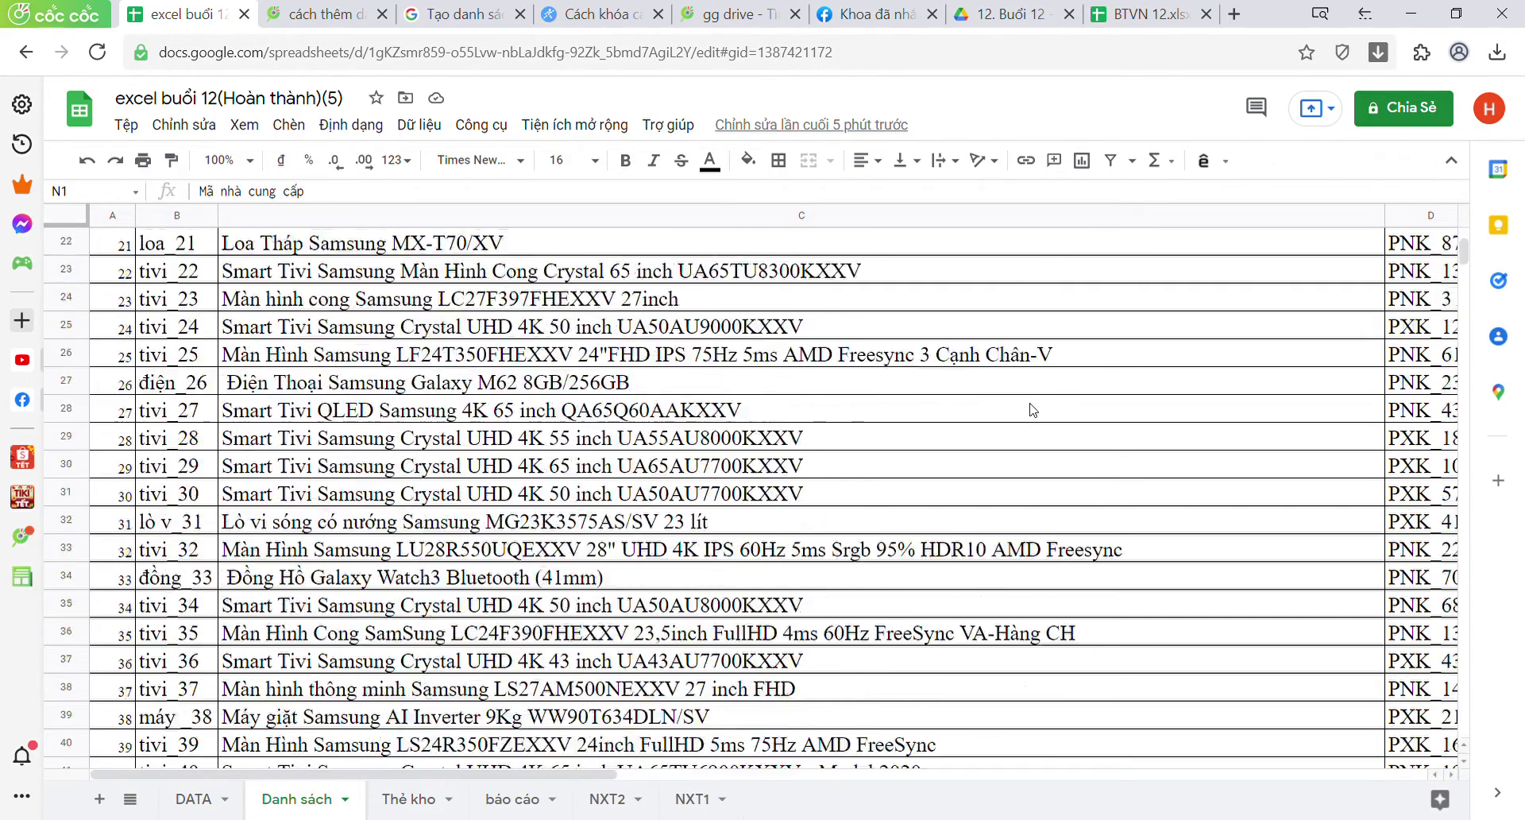
scroll(1032, 410, down, 10)
scroll(1032, 410, down, 10)
scroll(1033, 410, down, 8)
scroll(1032, 410, up, 5)
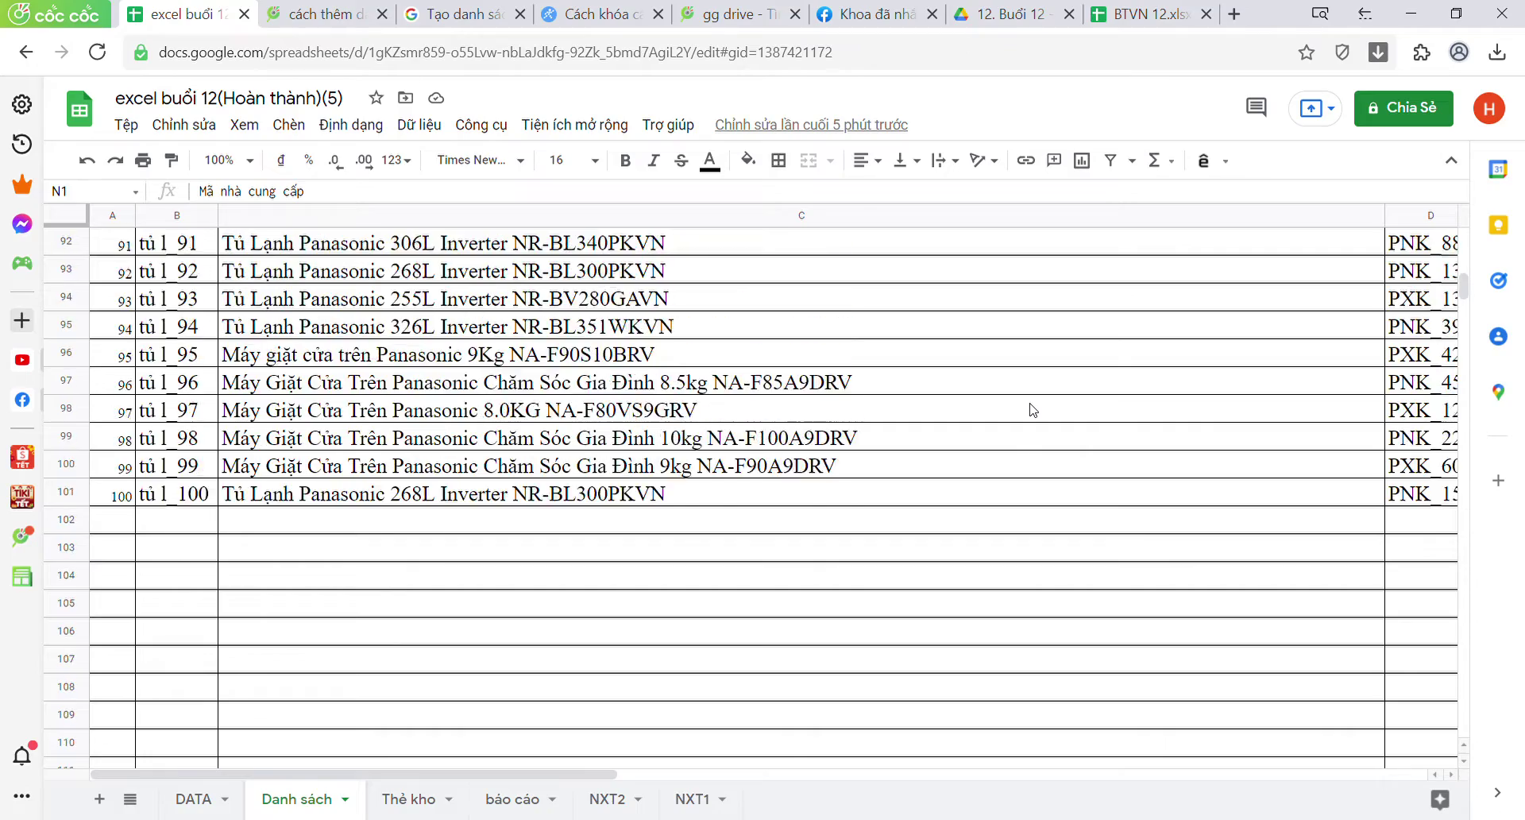
scroll(1032, 410, up, 1)
scroll(1032, 410, up, 16)
scroll(1033, 409, up, 14)
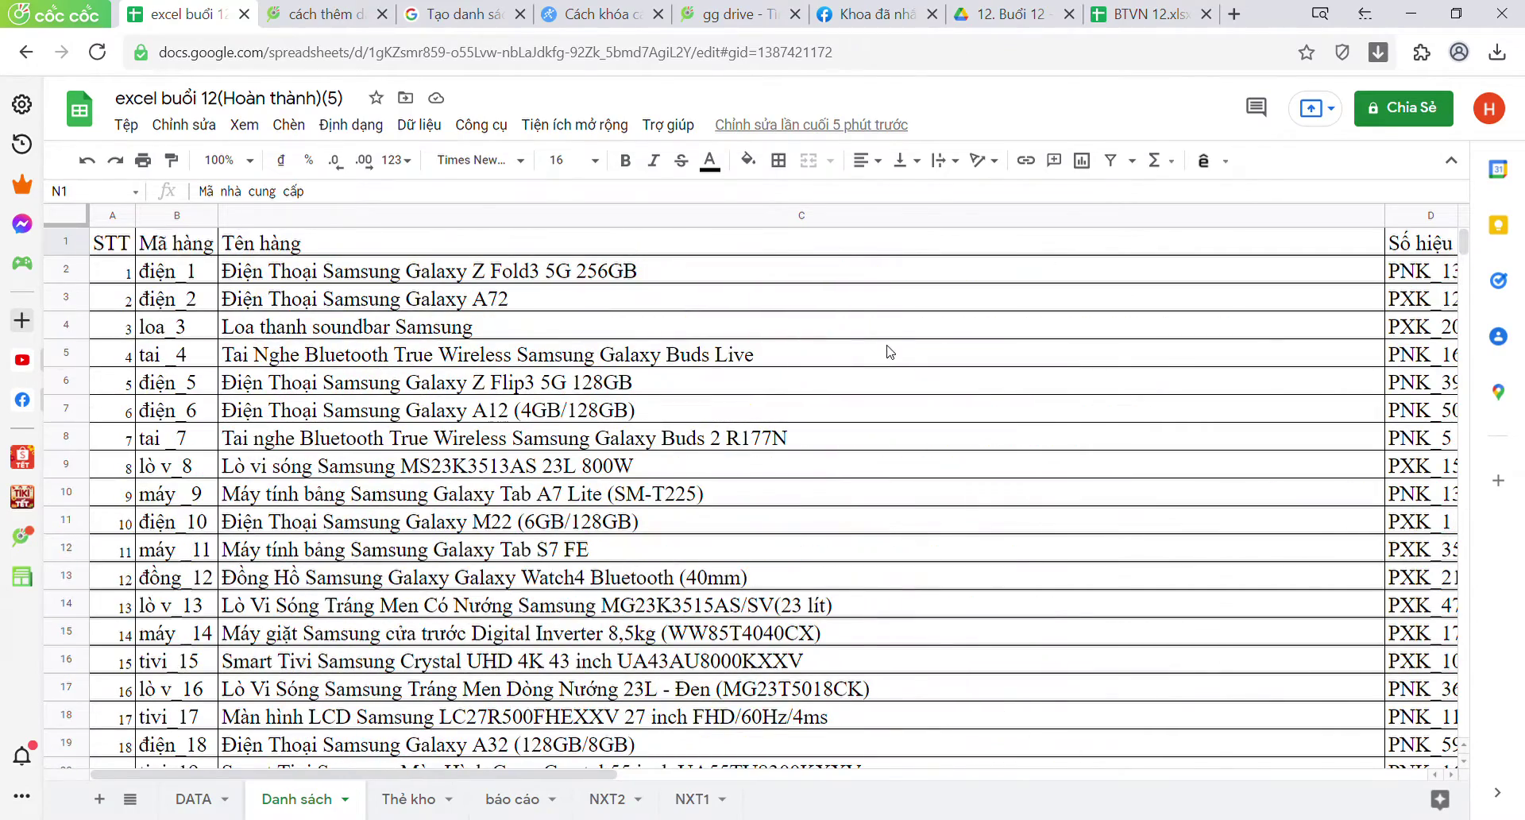
Step: Step across the Danh sách headers from STT through Mã nhà cung cấp
click(115, 246)
key(Right)
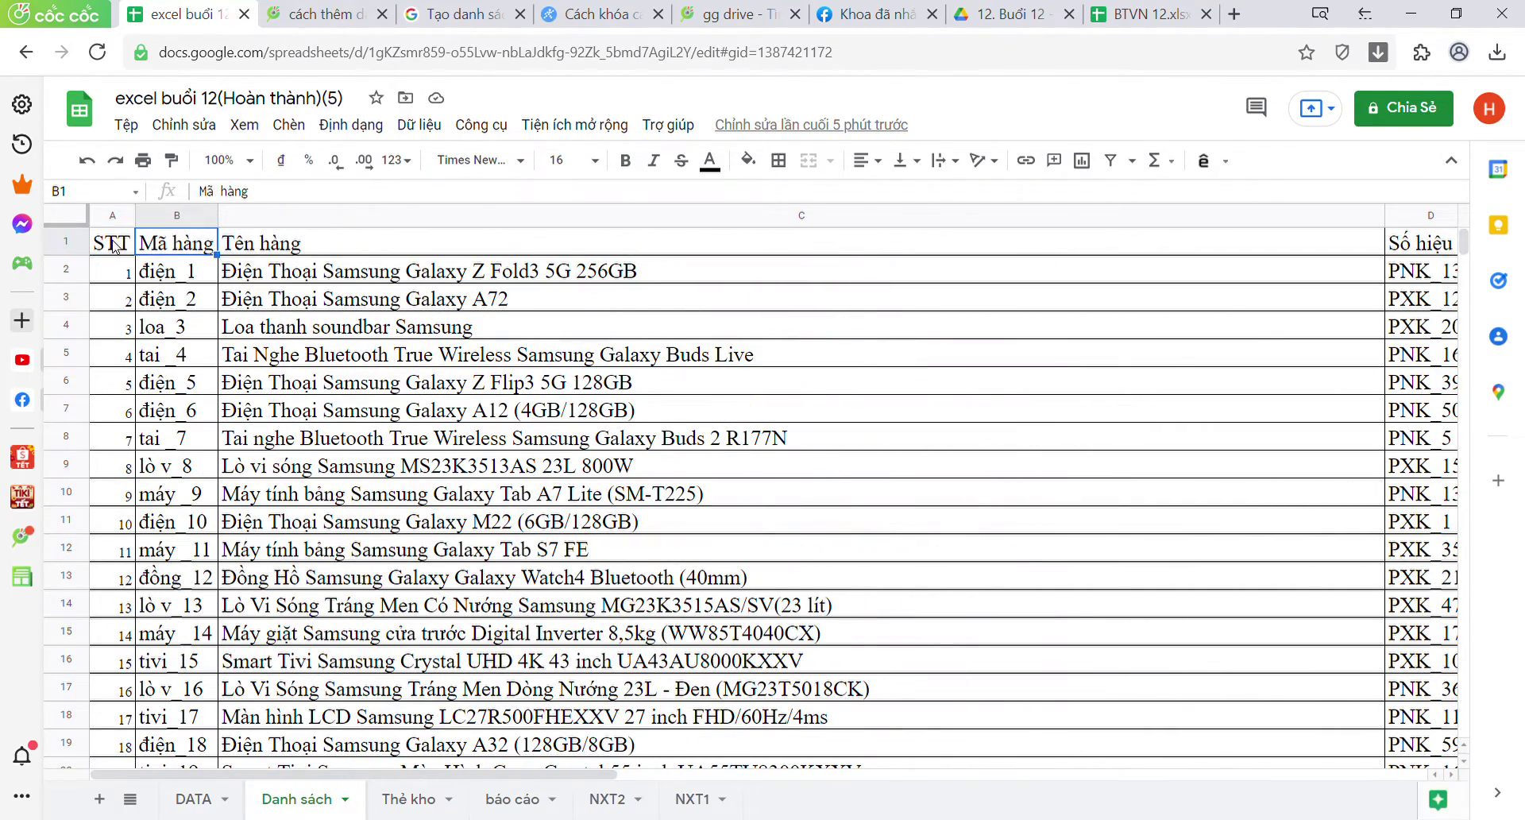
key(Right)
key(Right)
key(Right)
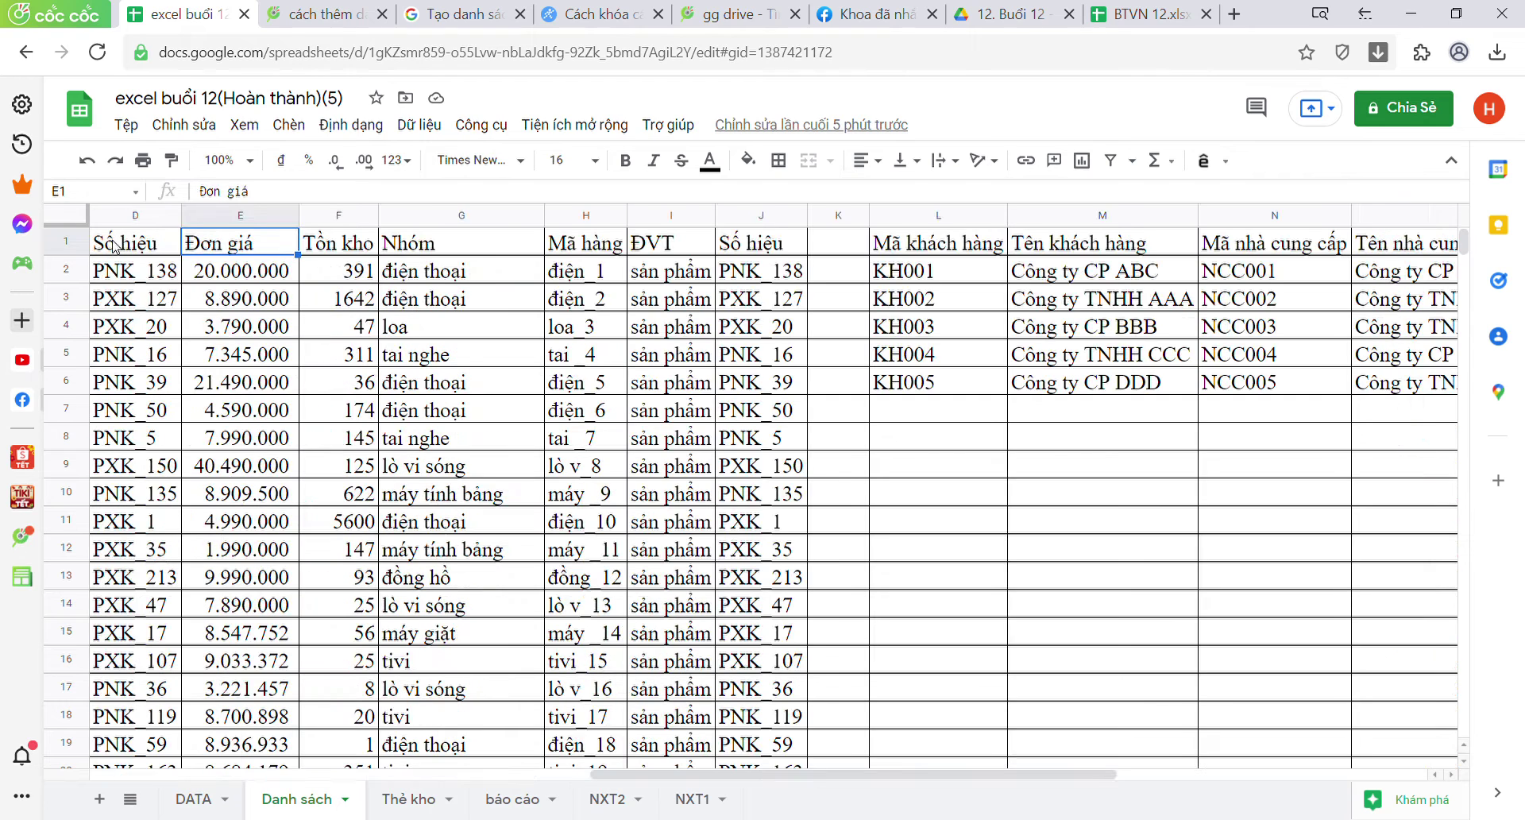
key(Right)
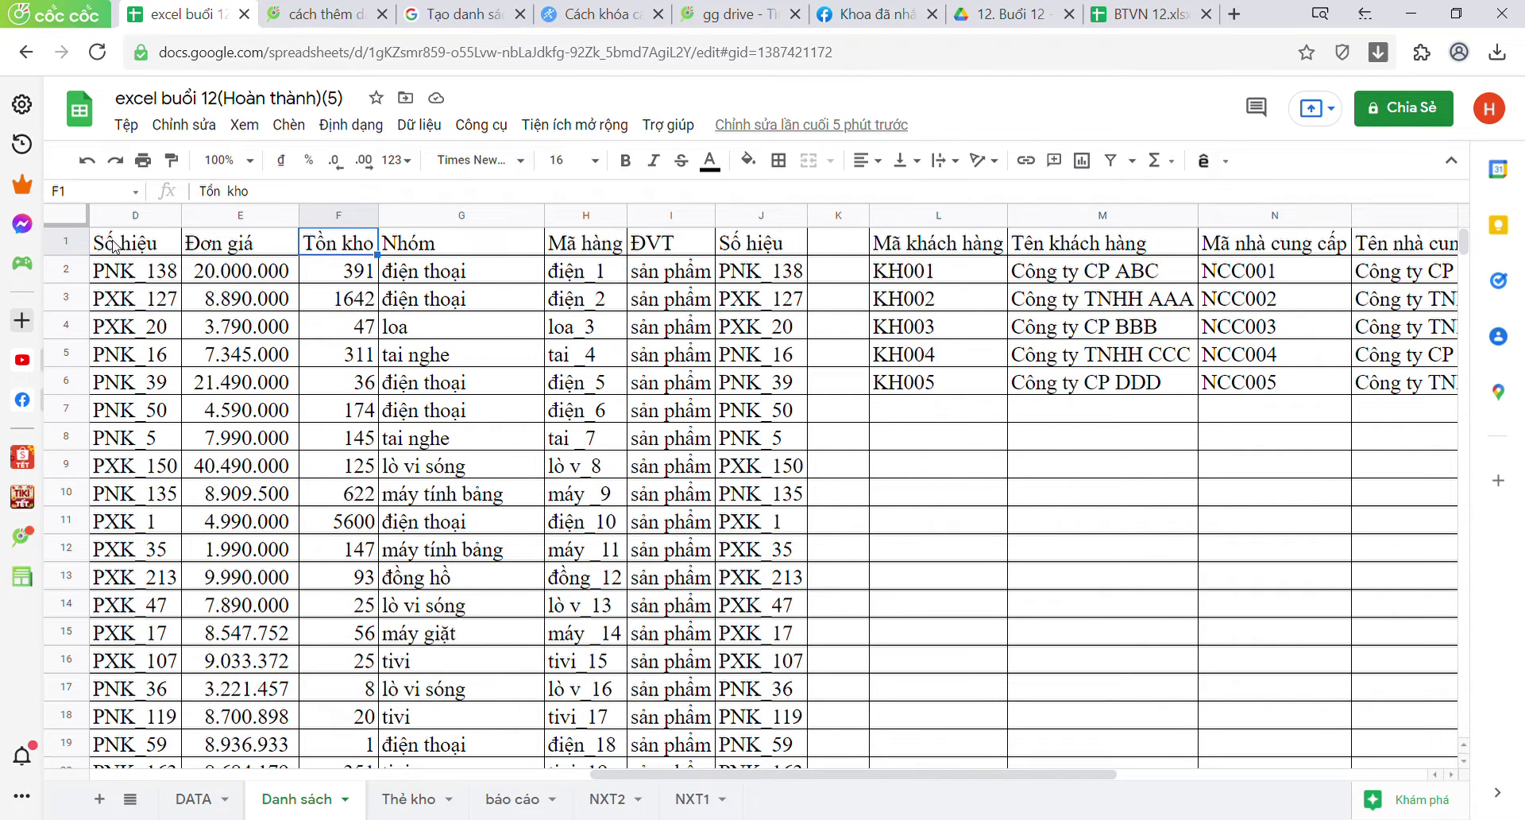
key(Right)
key(Right)
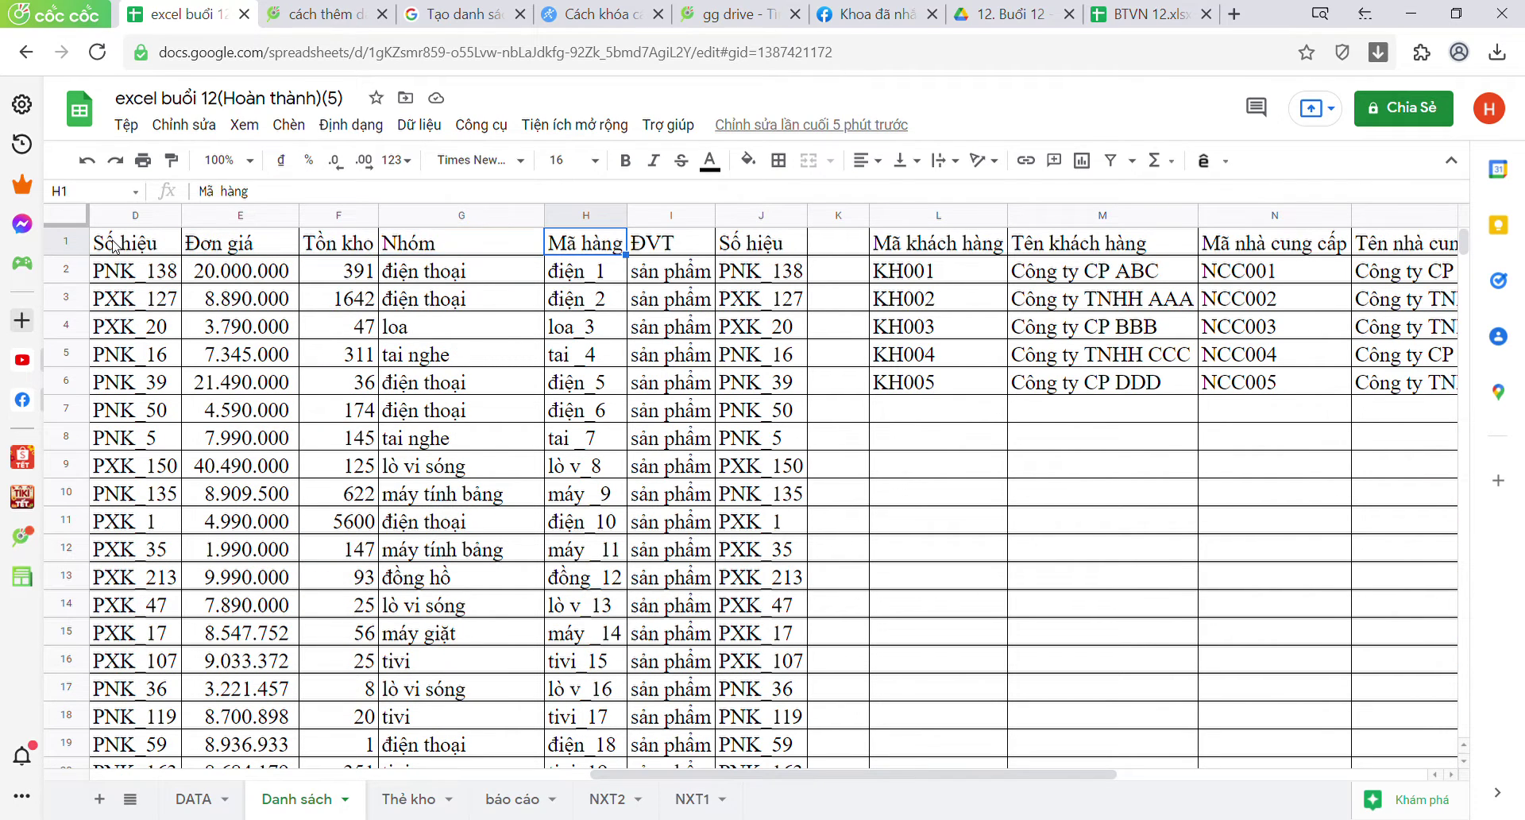
key(Right)
key(Right)
key(Right)
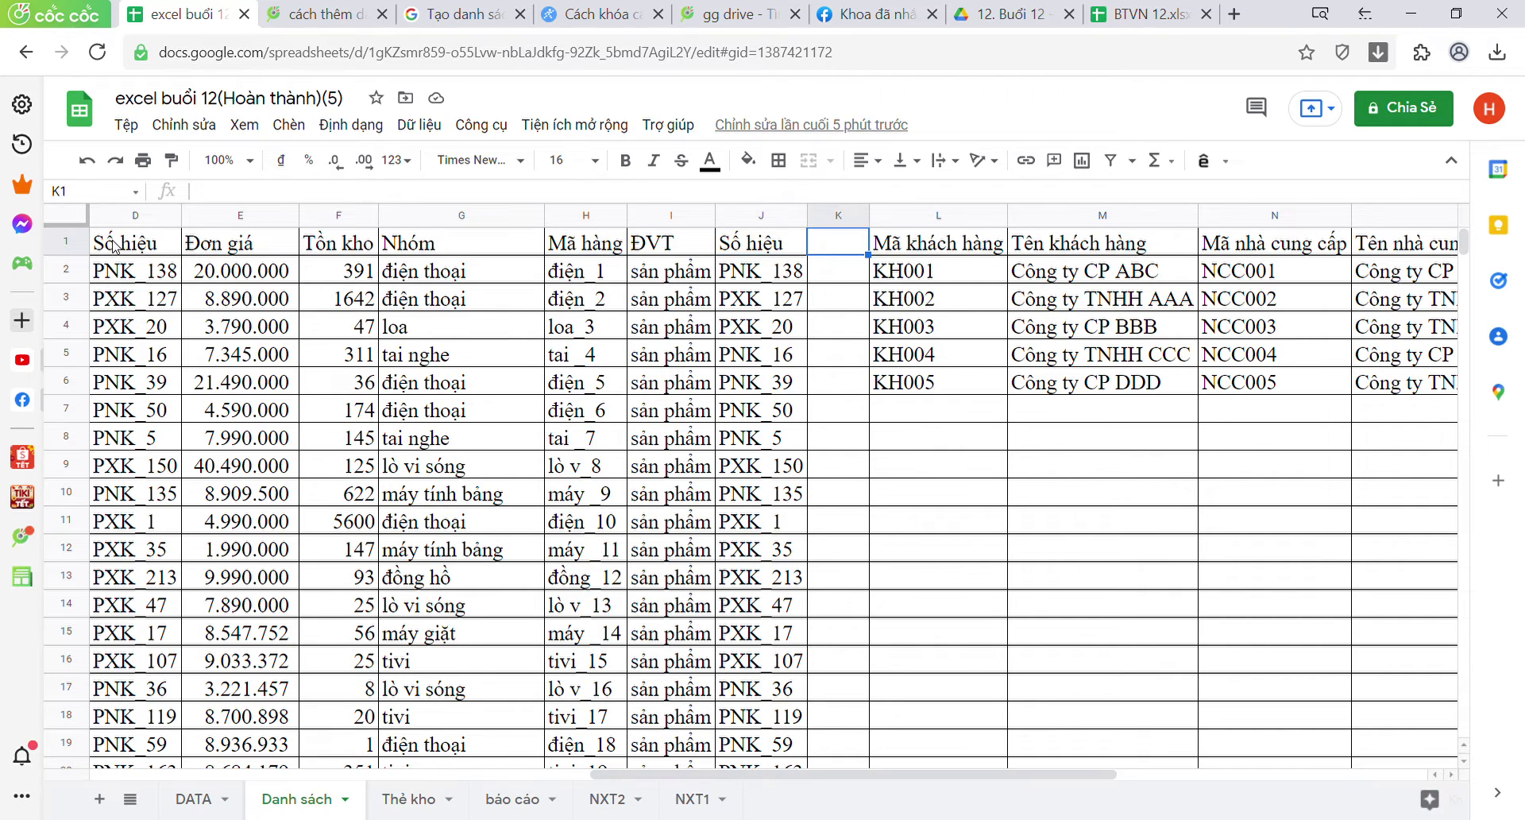
key(Right)
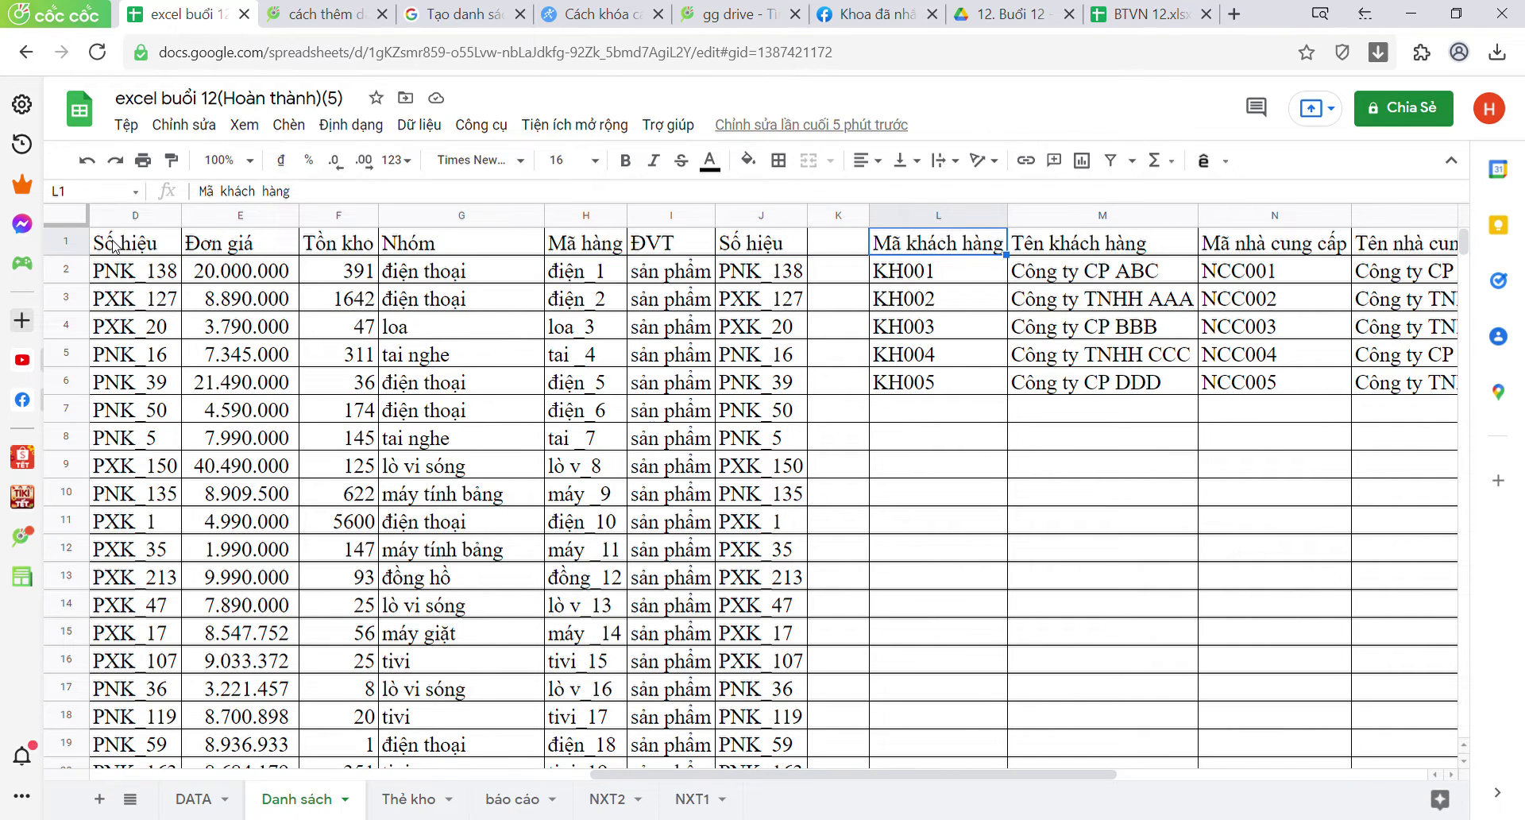
key(Right)
key(Right)
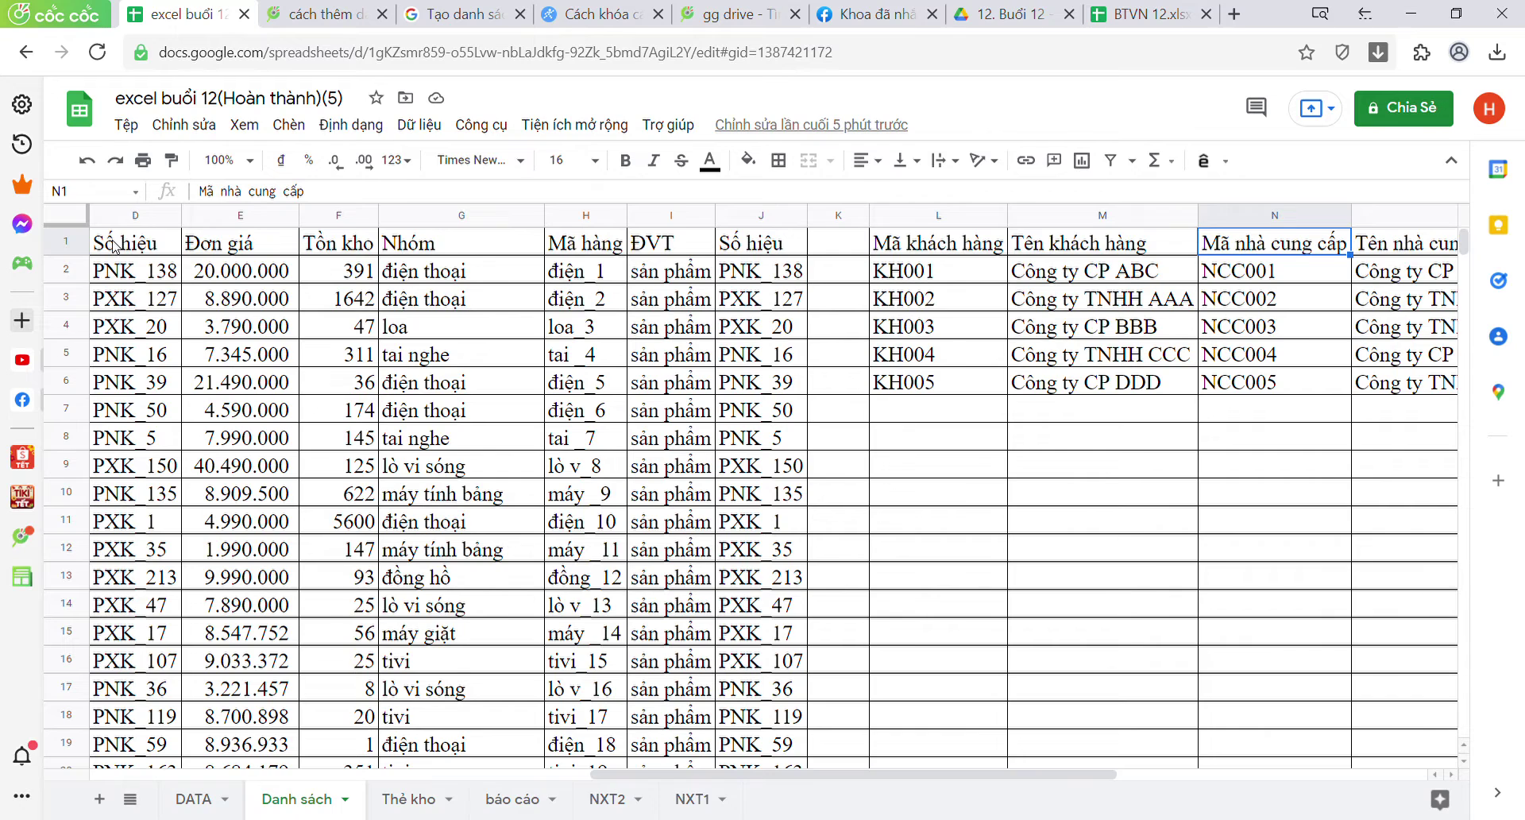
key(Right)
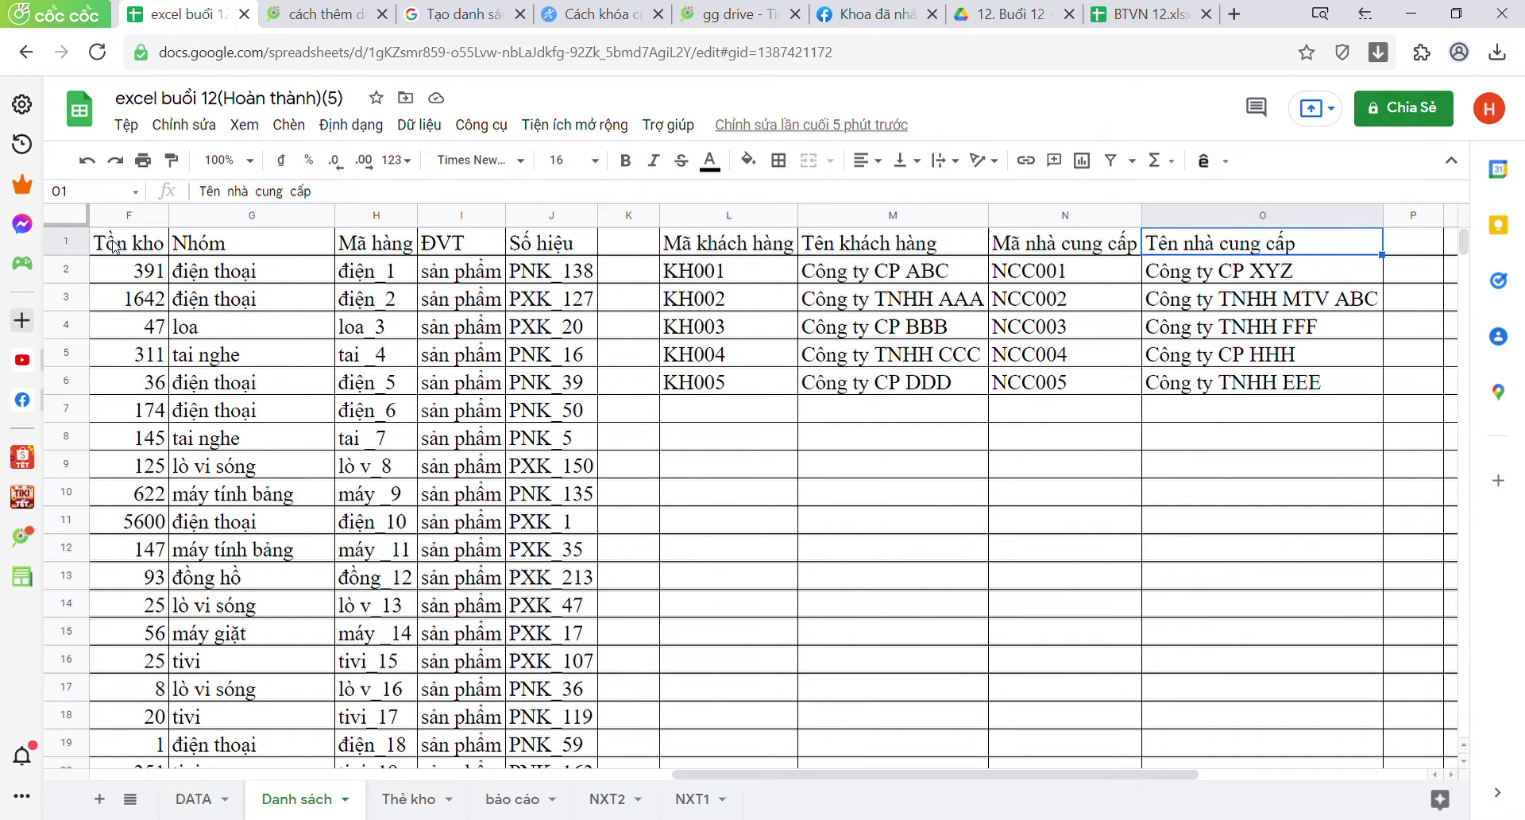
Step: Jump back to the sheet start, select the product name in C7, and return to DATA
key(Home)
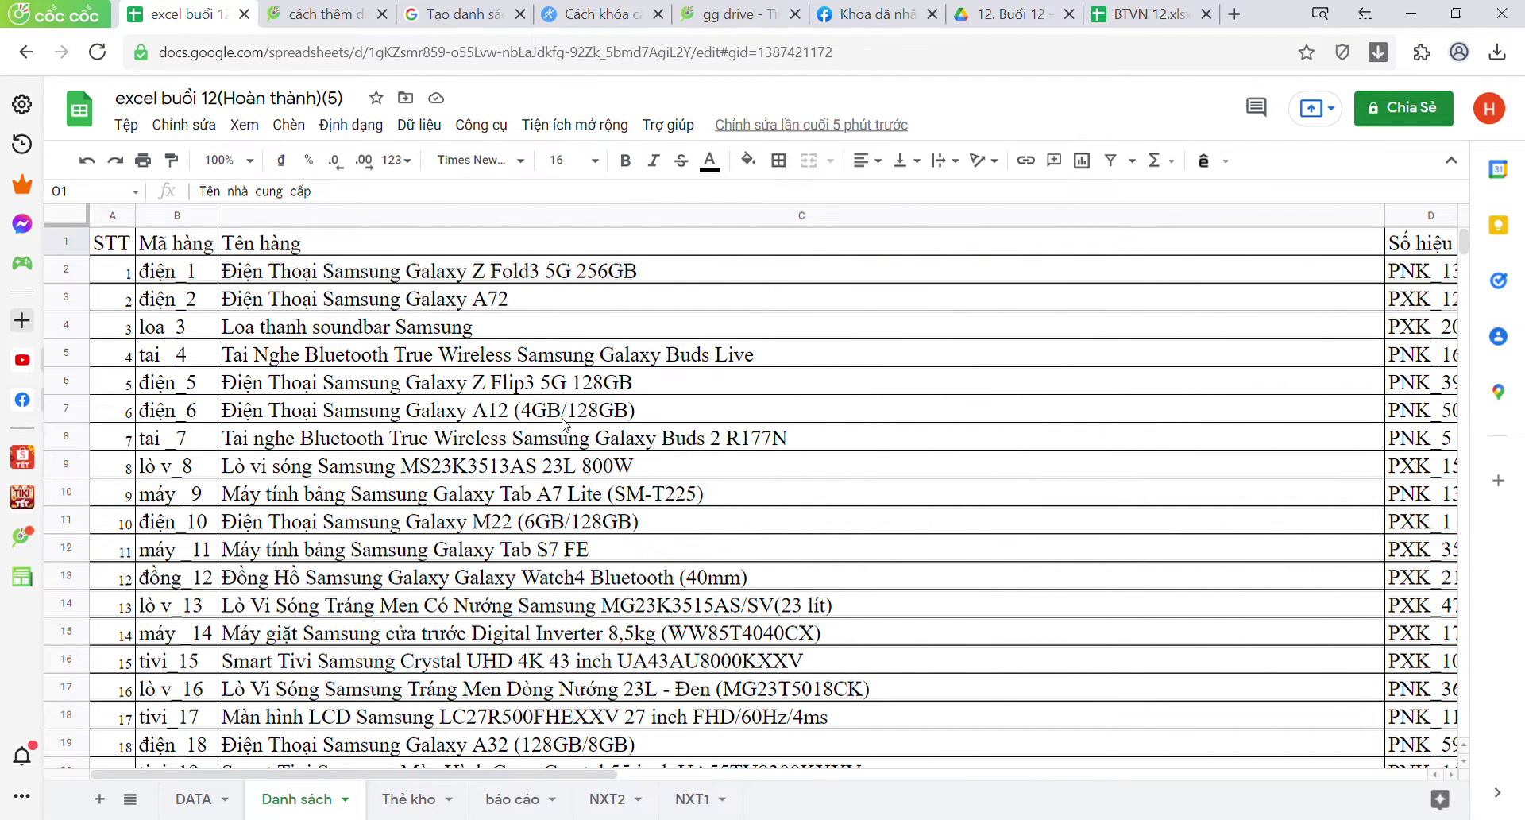
click(565, 425)
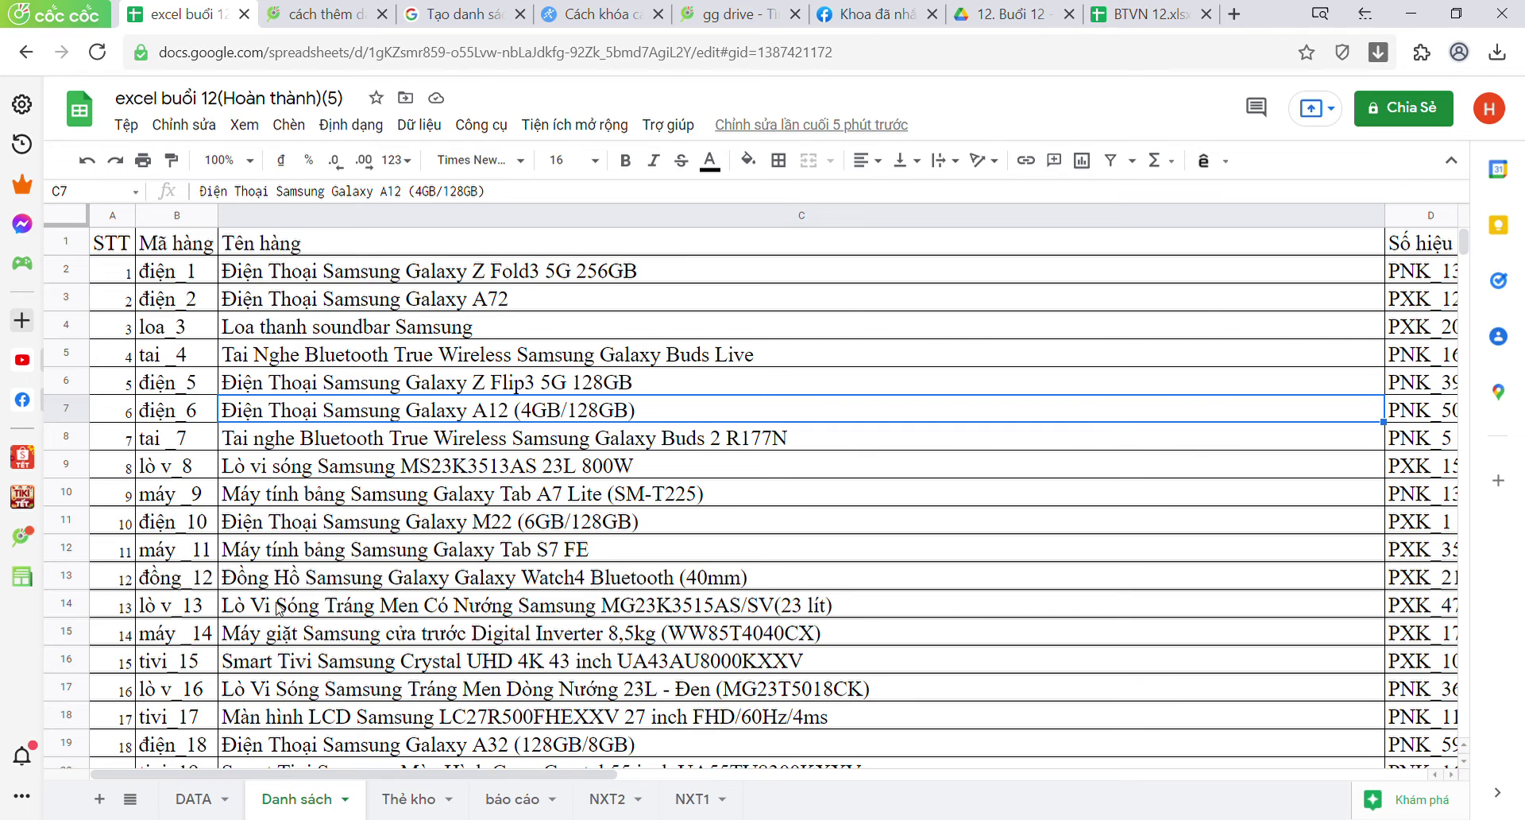
click(194, 796)
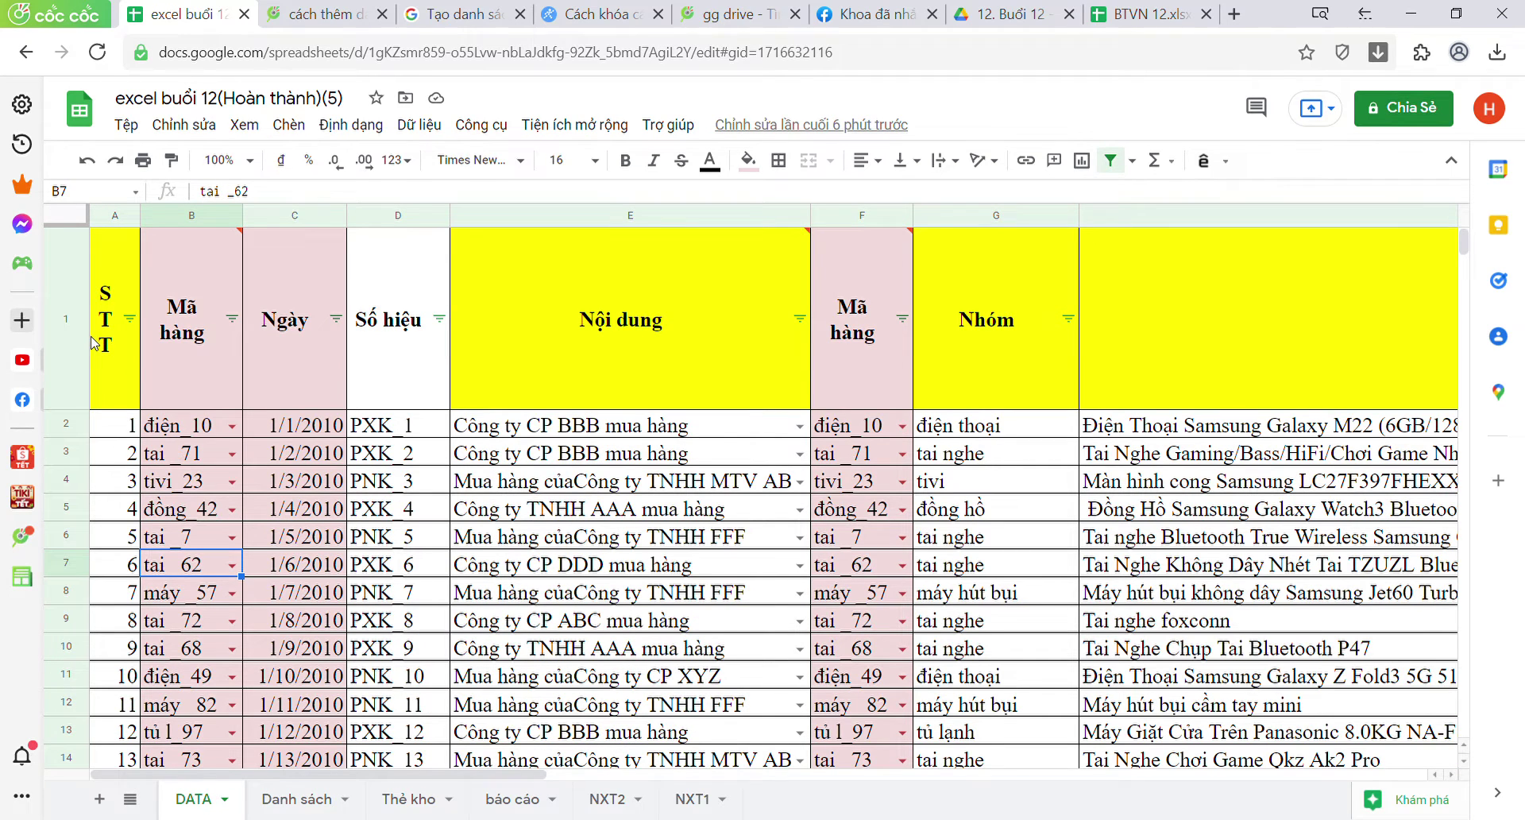
click(109, 350)
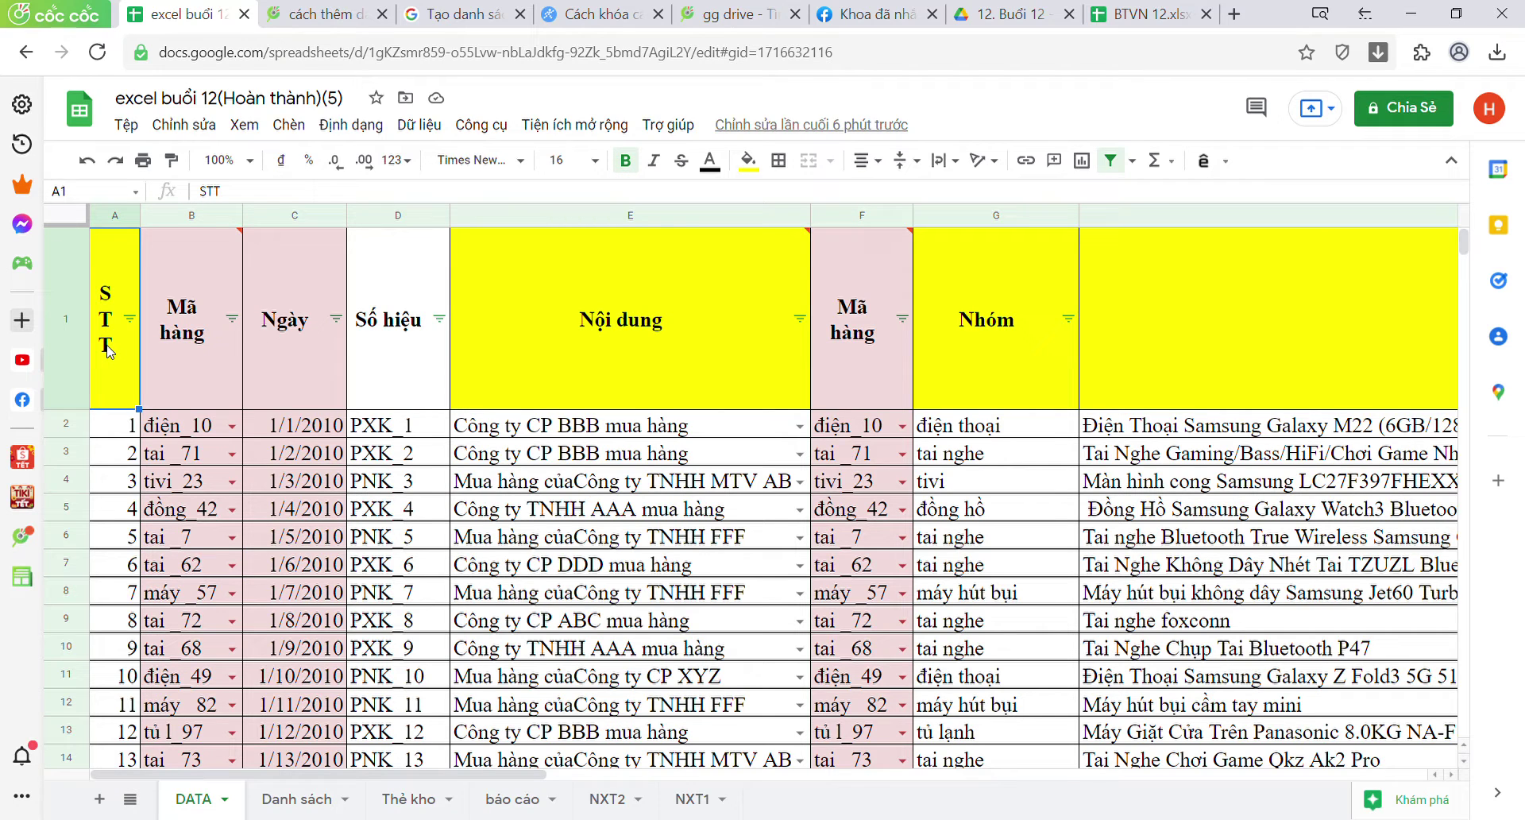
key(Right)
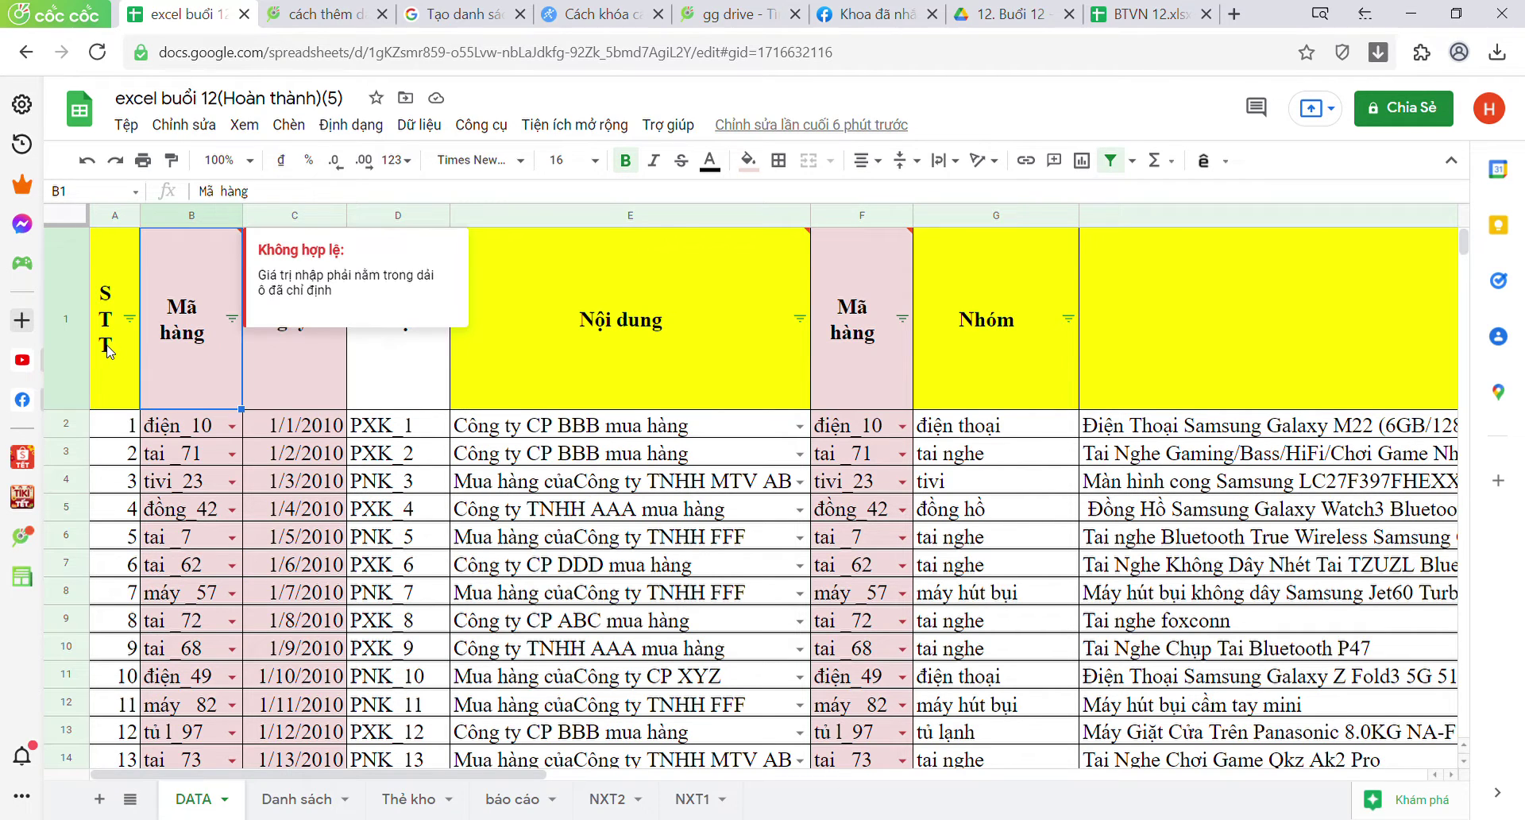
key(Right)
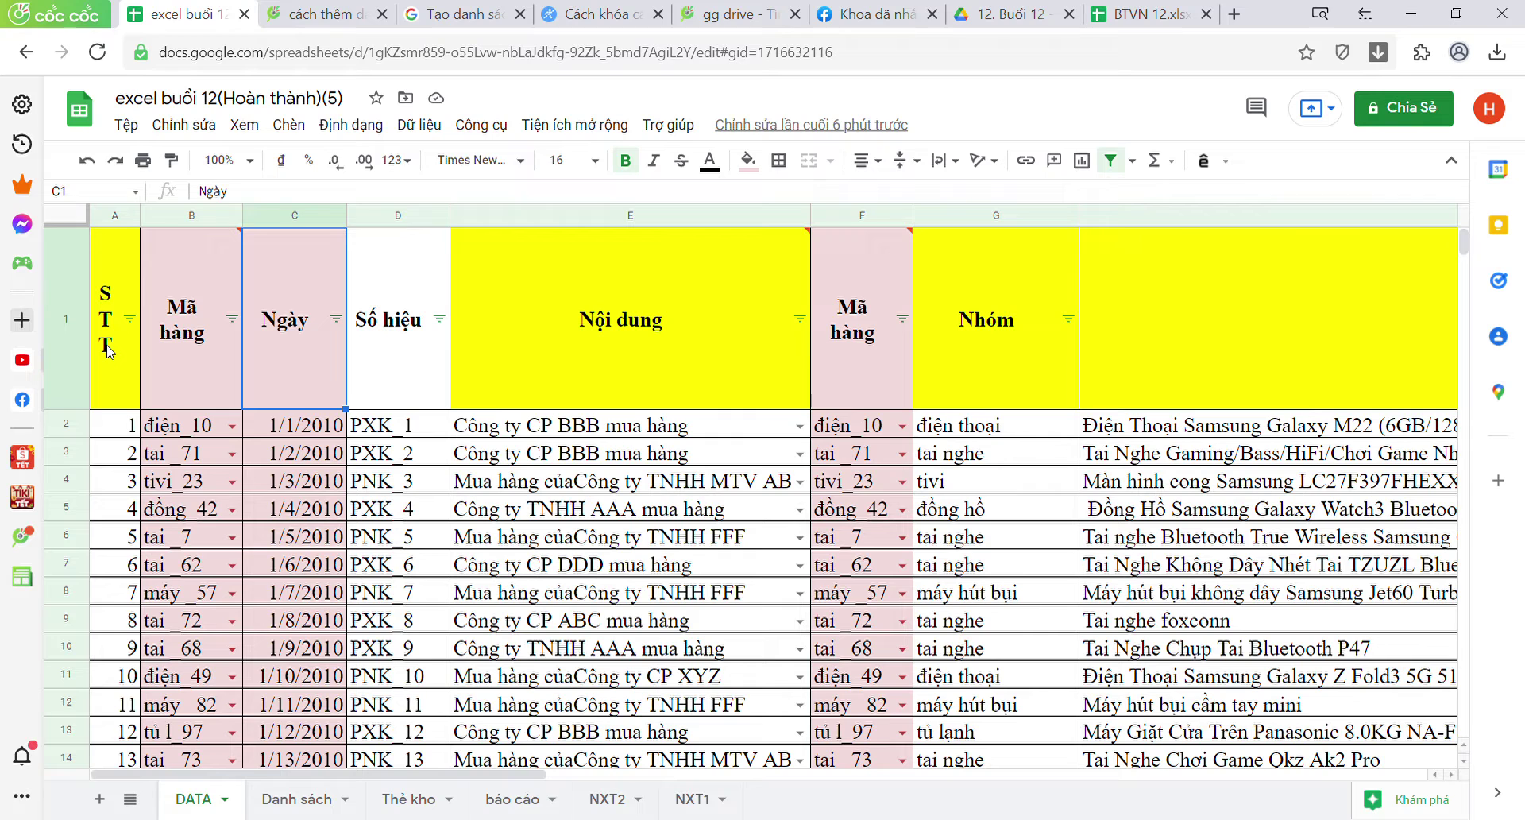
key(Right)
key(Right)
key(Right)
key(Right)
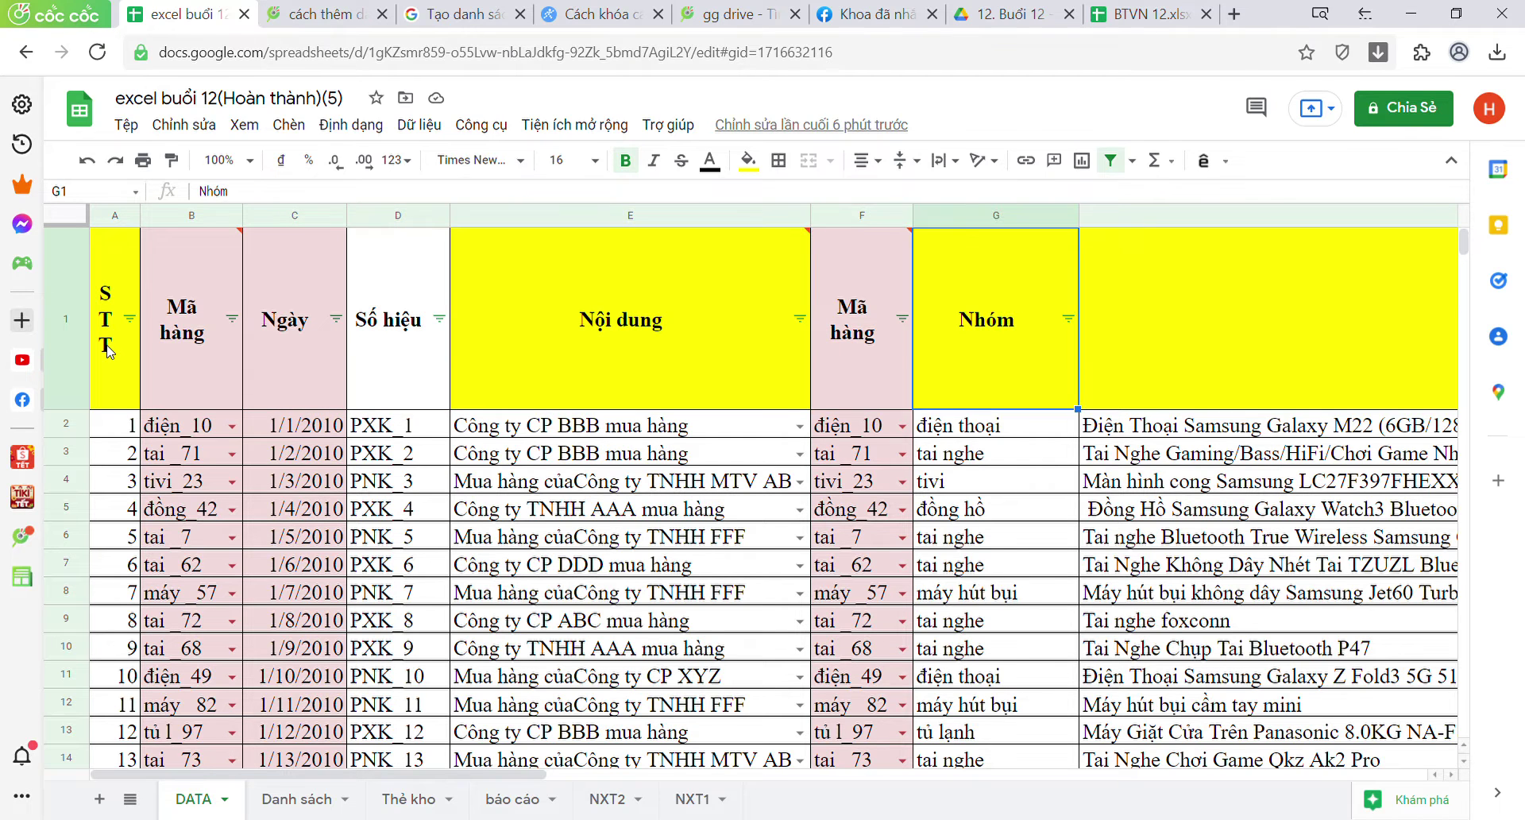
key(Right)
key(Right)
key(Right)
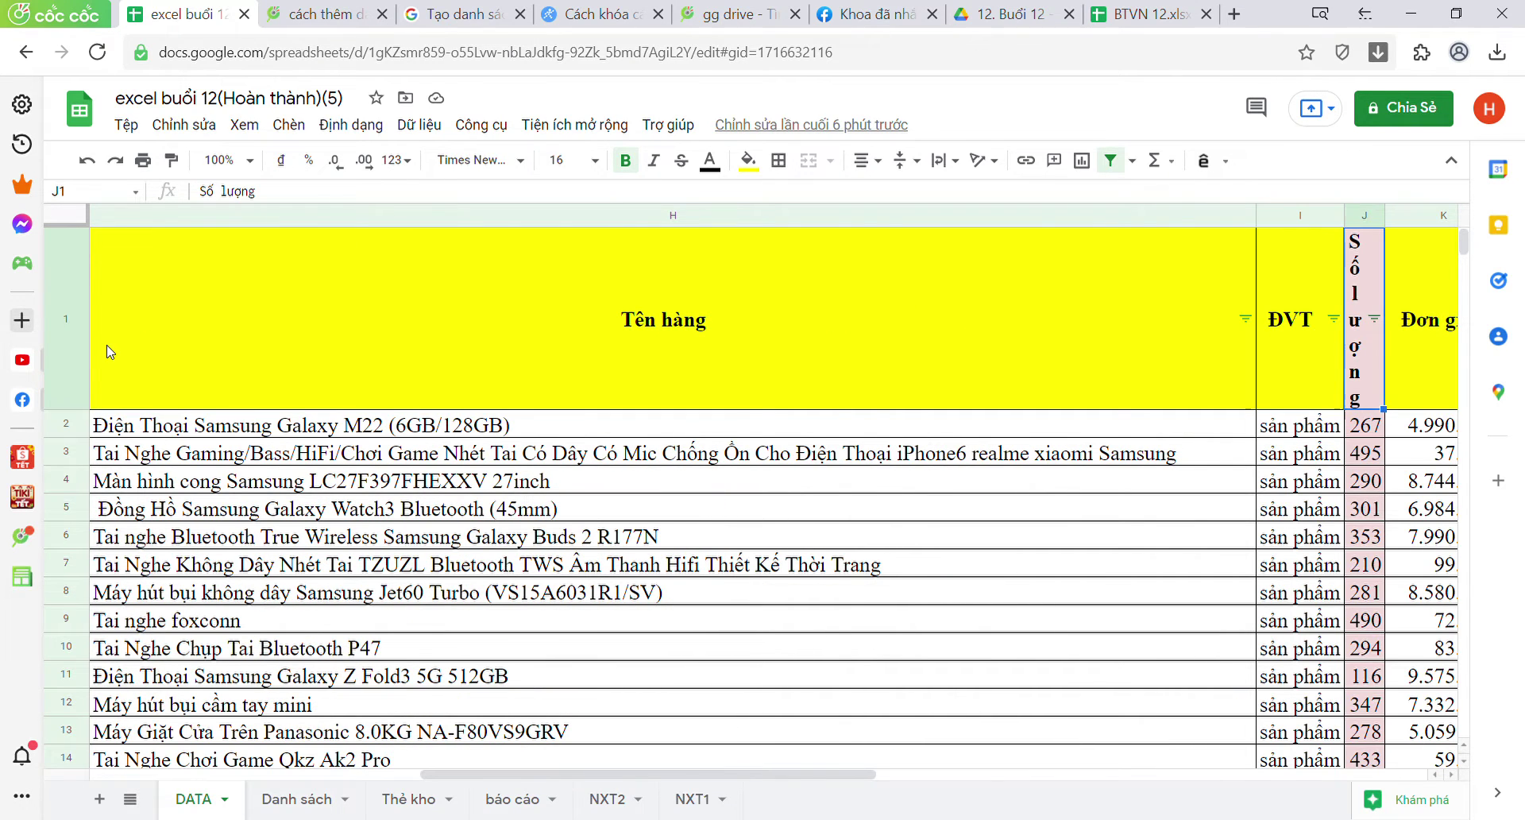
key(Right)
key(Right)
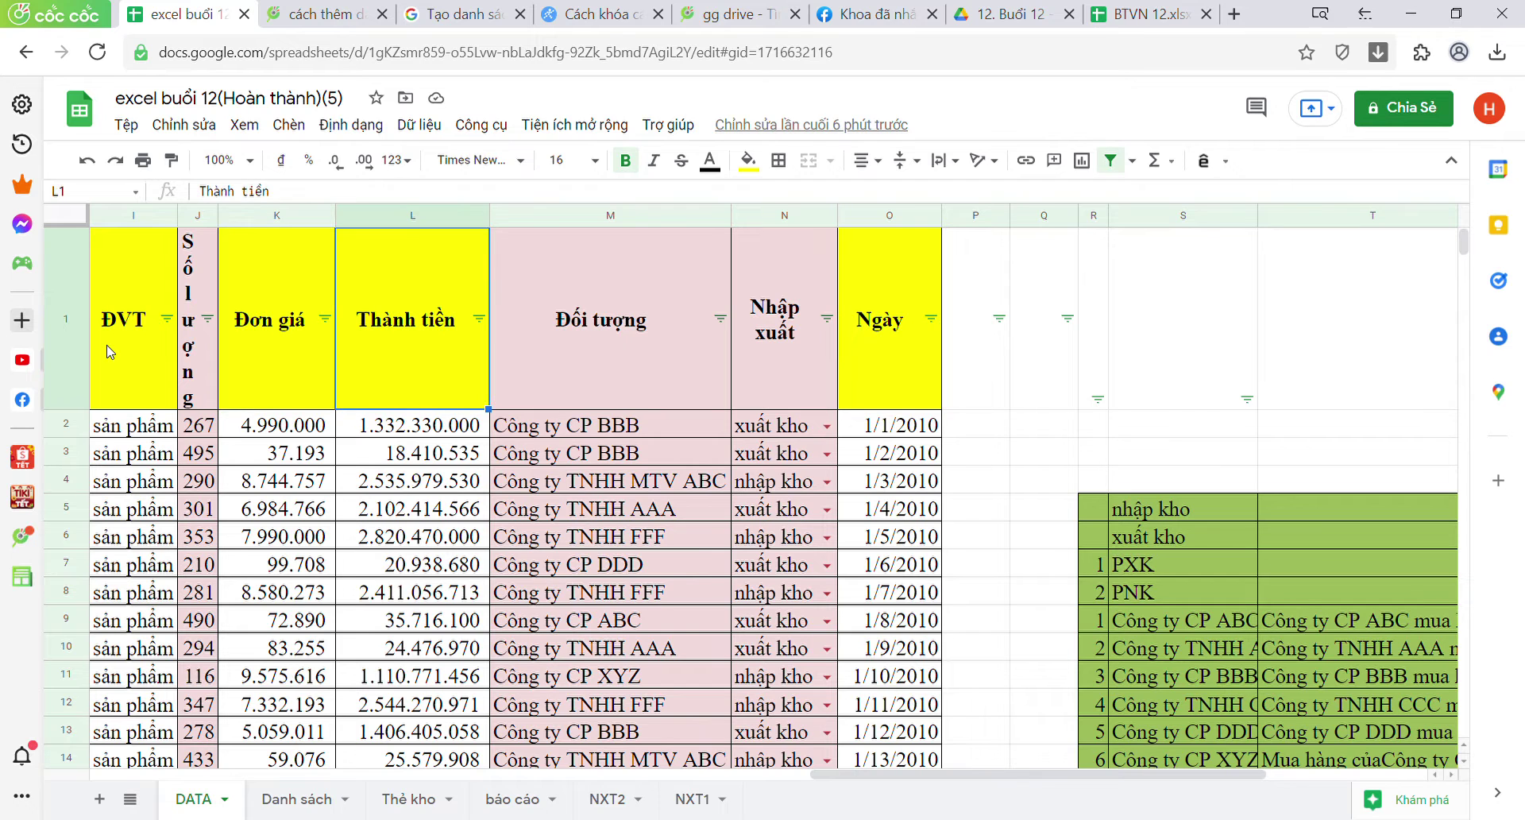
key(Right)
key(Right)
key(Right)
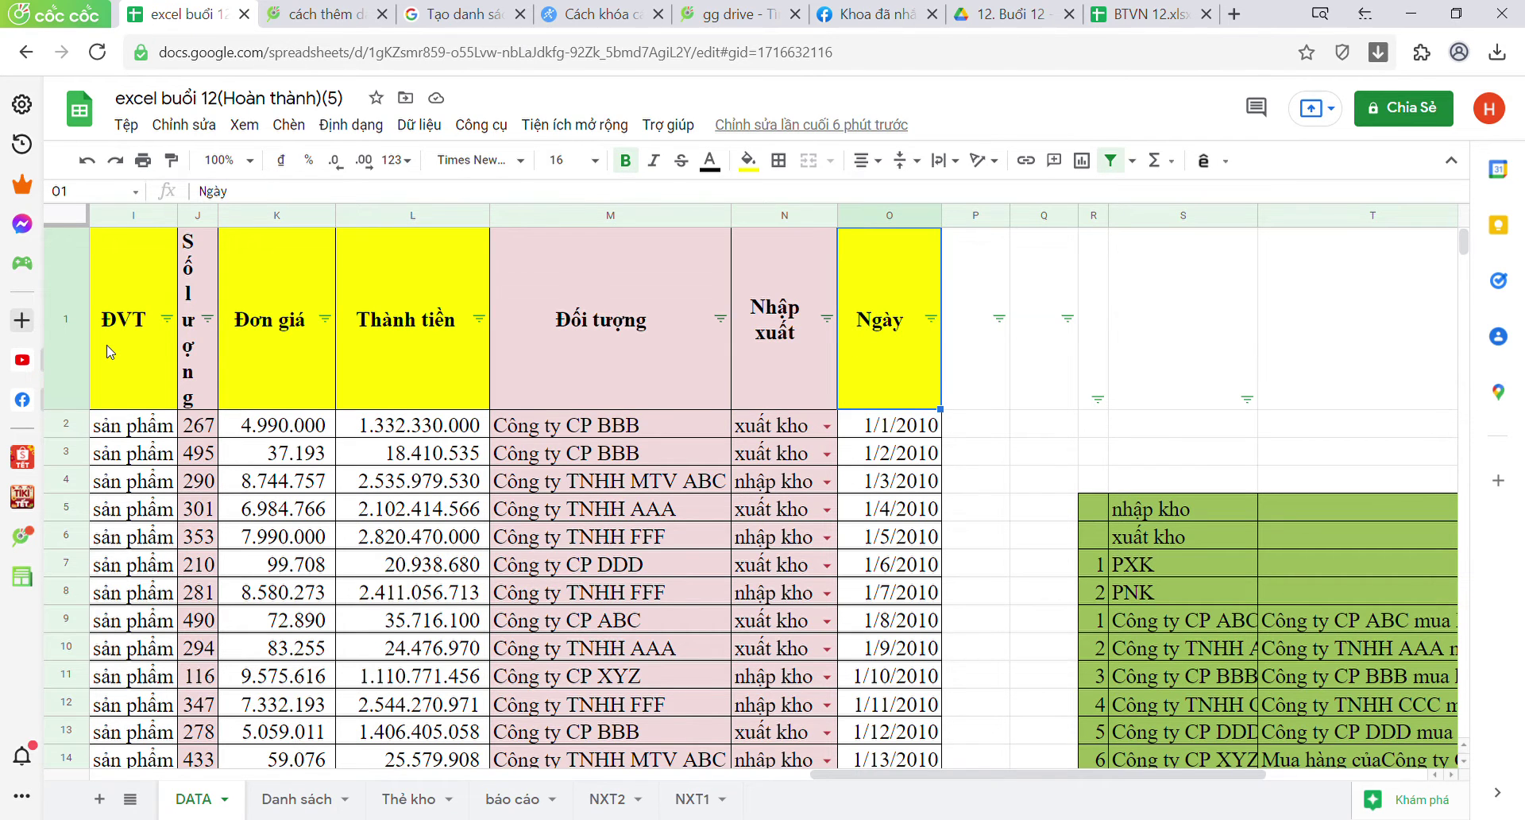
key(Home)
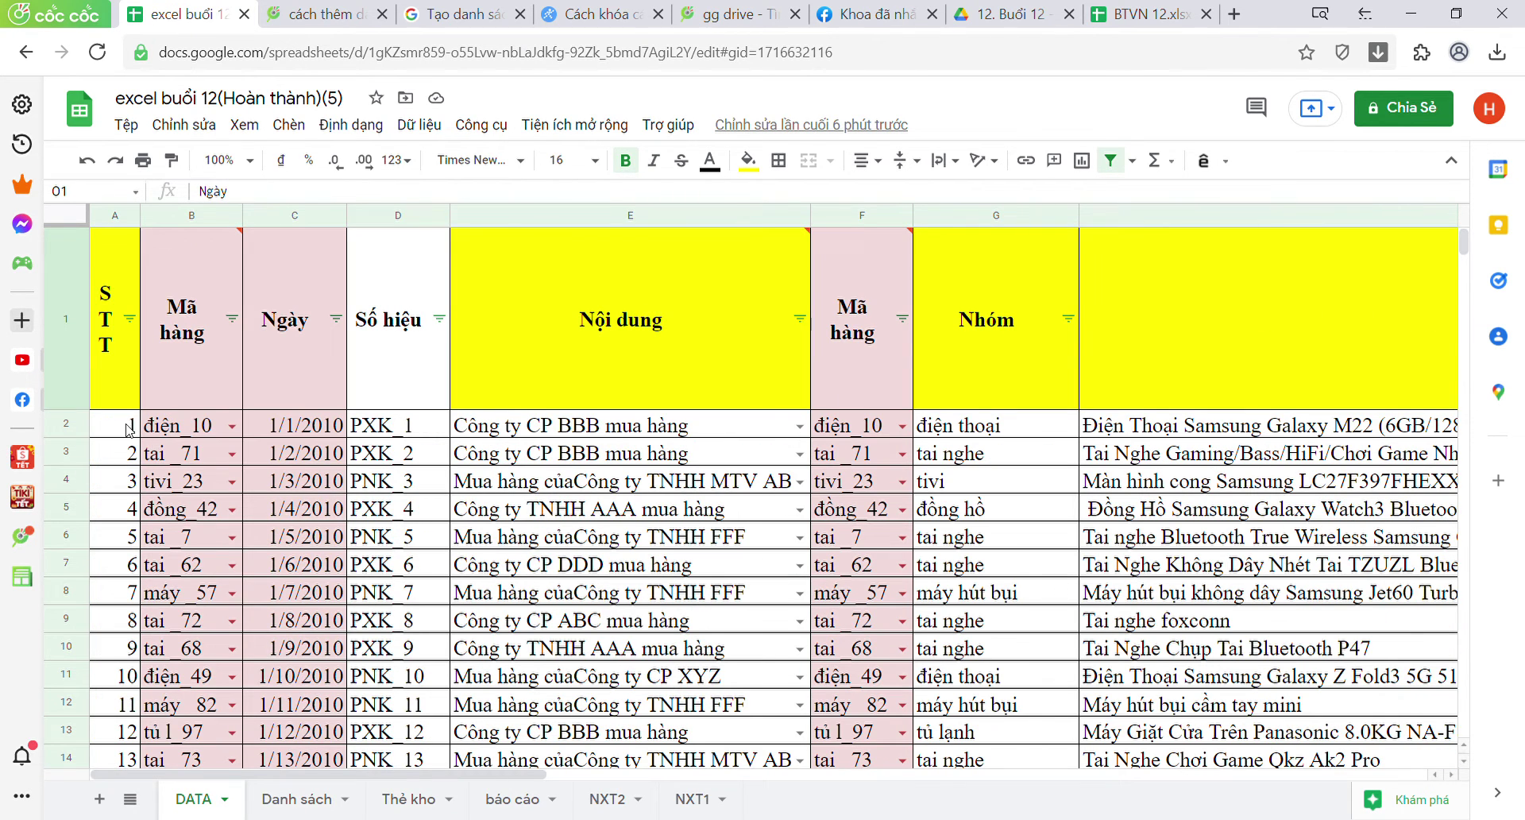
click(118, 426)
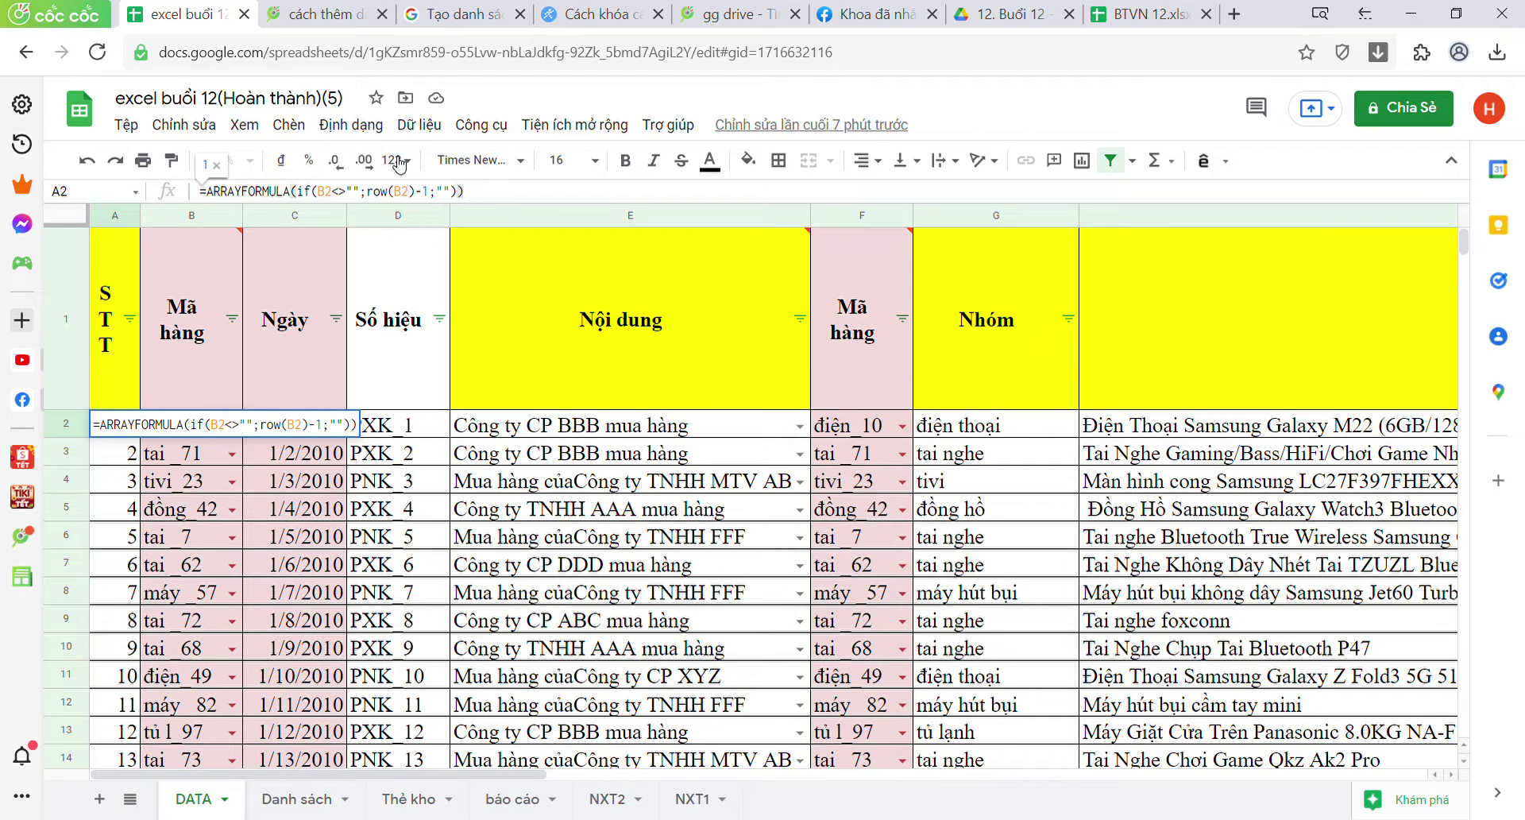
click(404, 542)
click(99, 429)
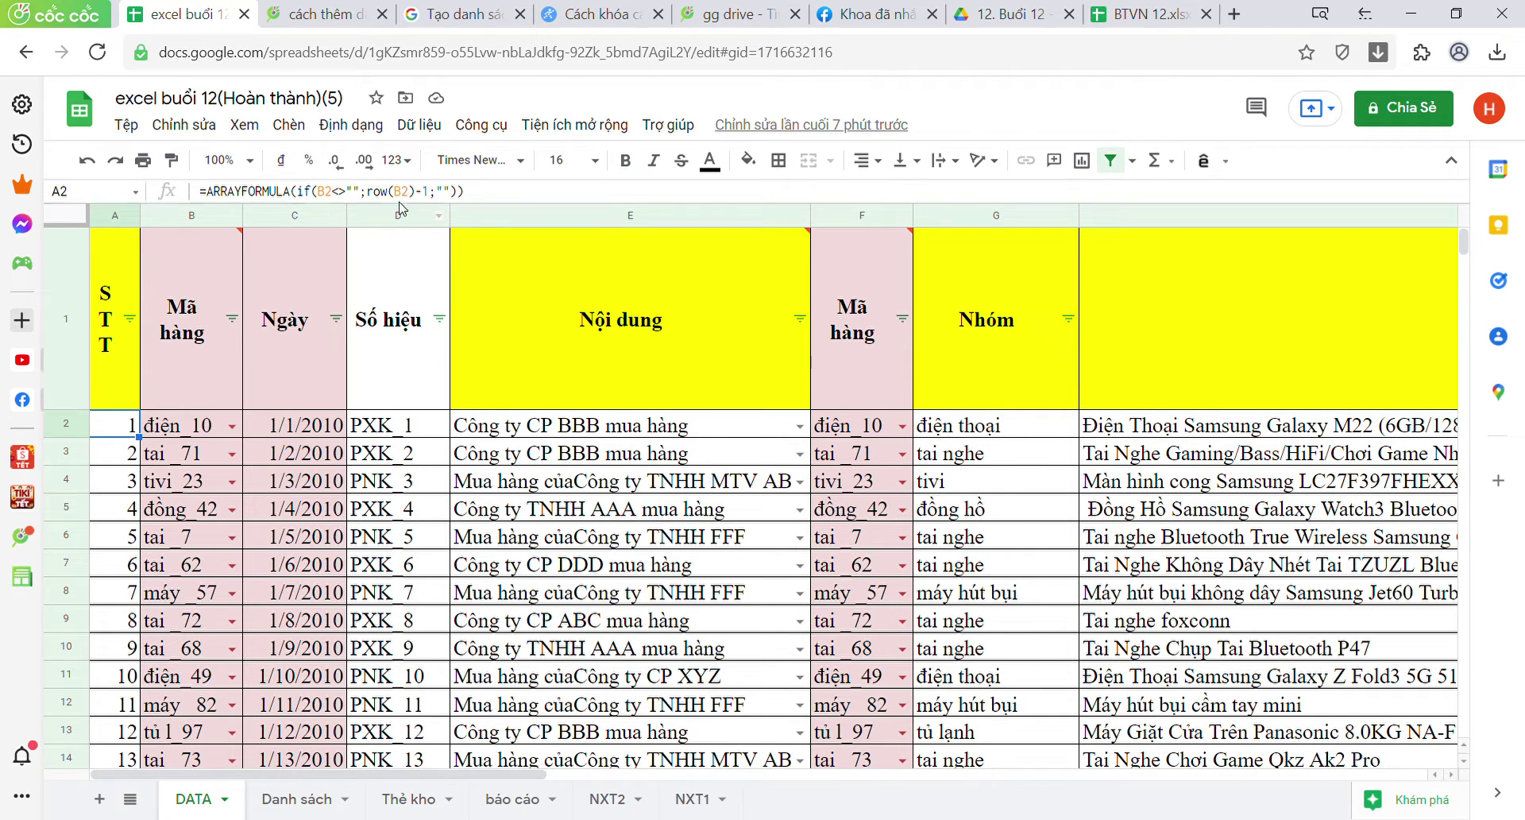
click(397, 193)
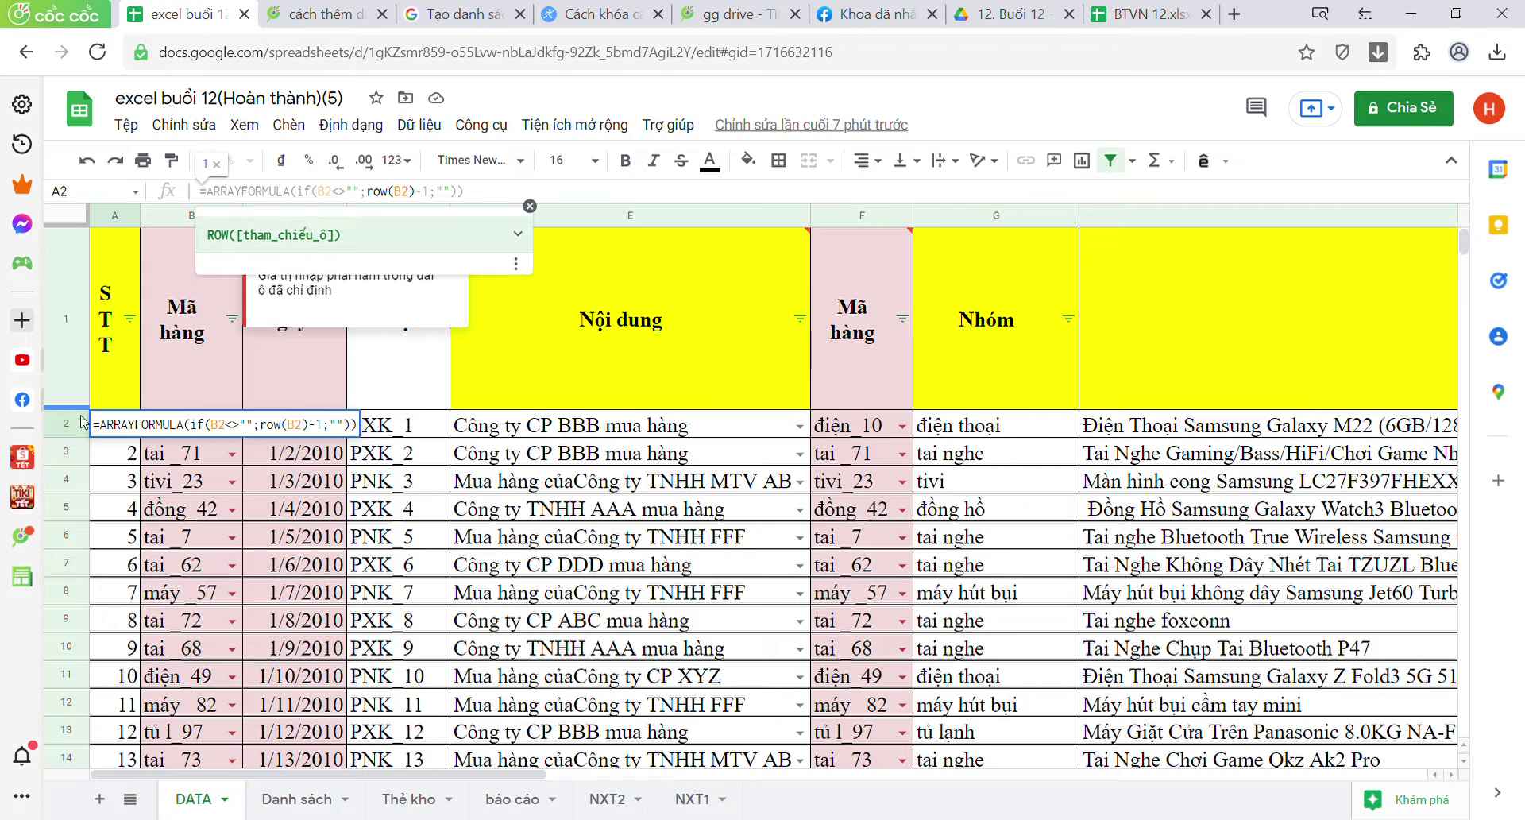
click(438, 192)
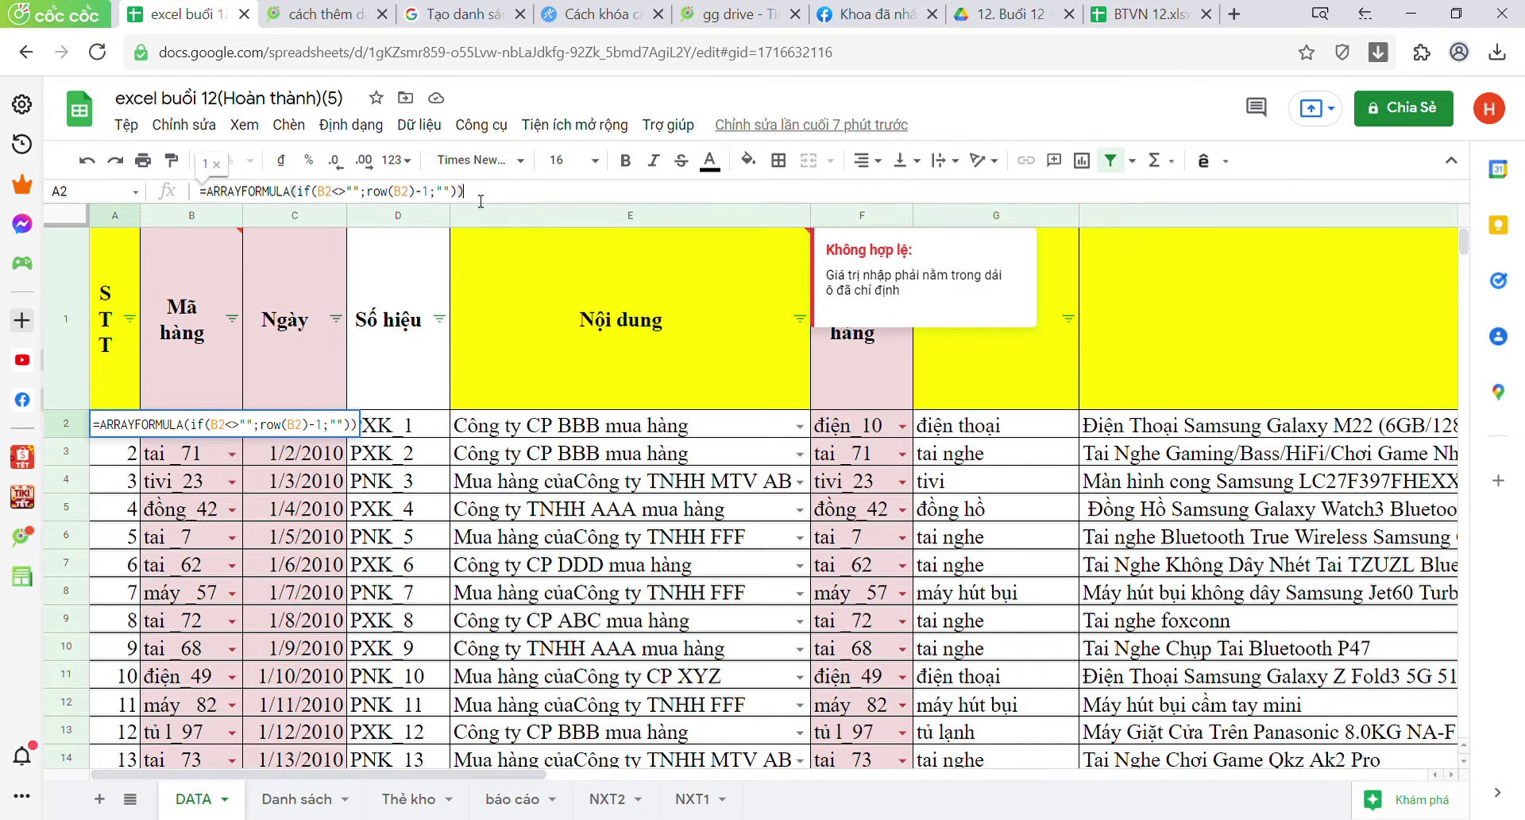
click(312, 539)
click(301, 417)
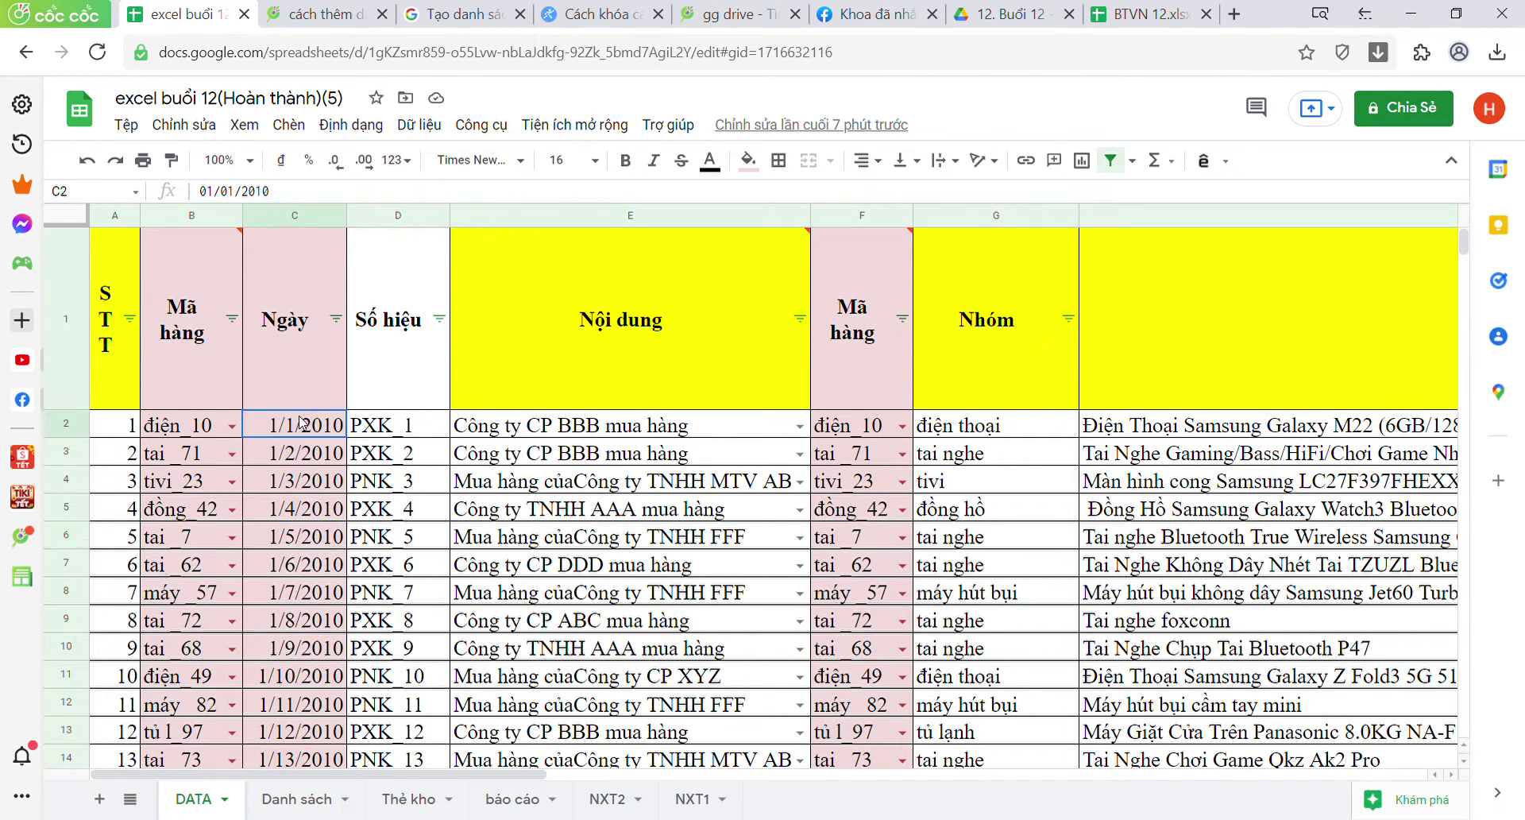
Step: Review the D2, F2 and G2 formulas, then open H2's IFERROR(VLOOKUP) product-name lookup
click(359, 423)
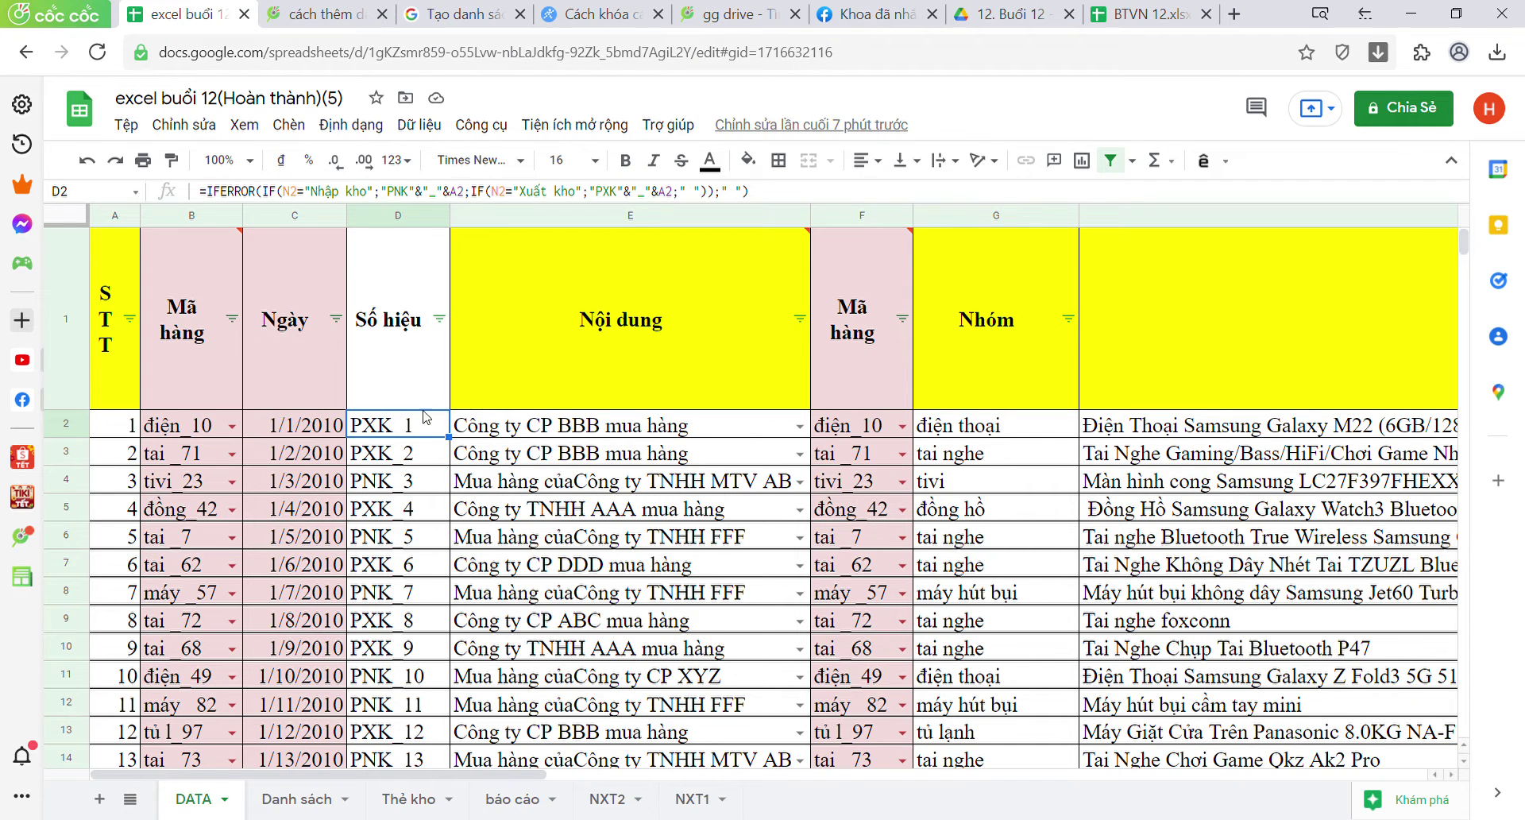
click(874, 425)
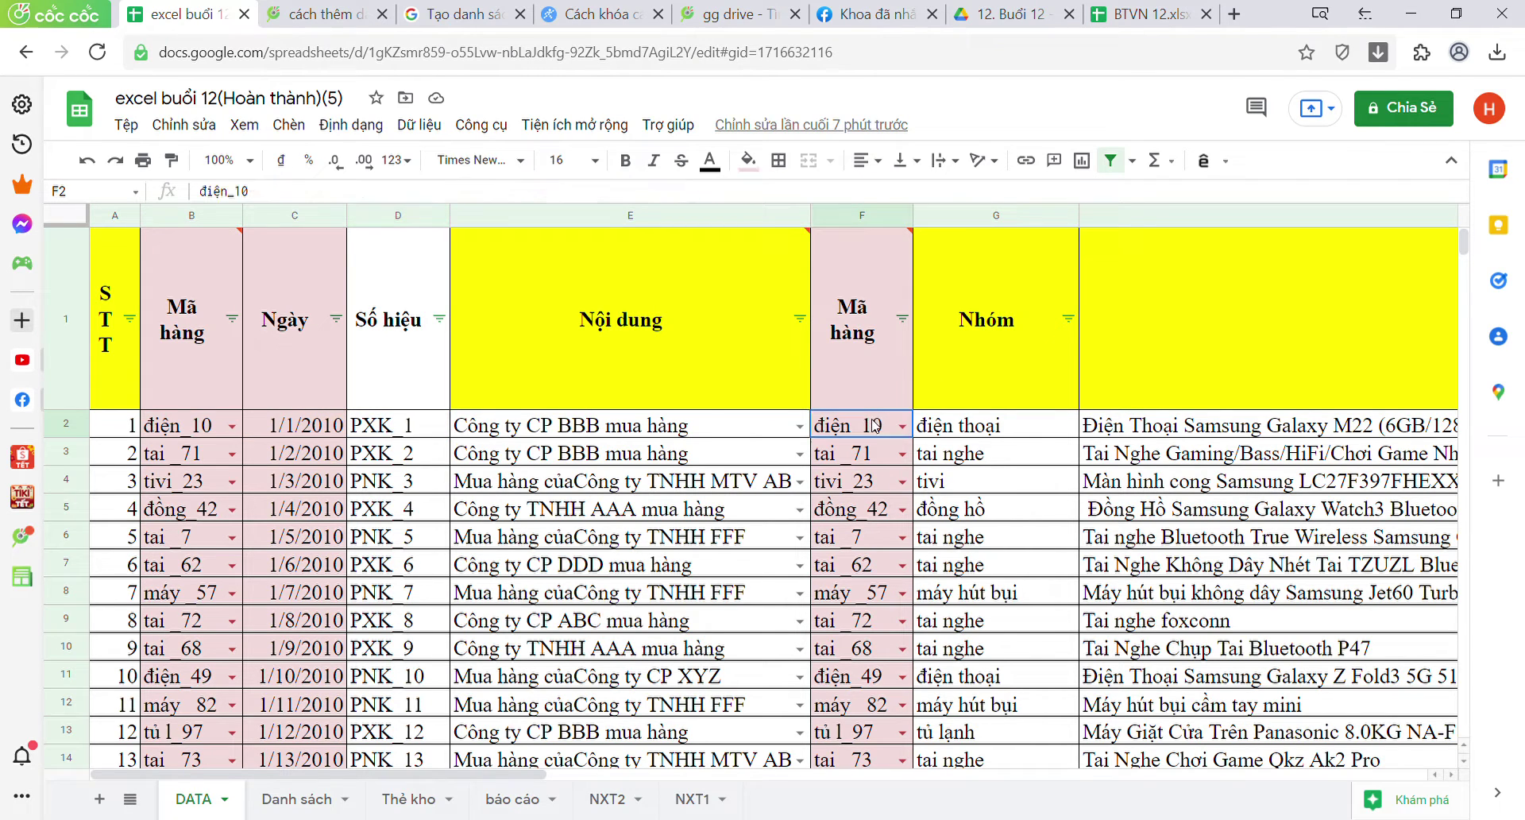
click(959, 422)
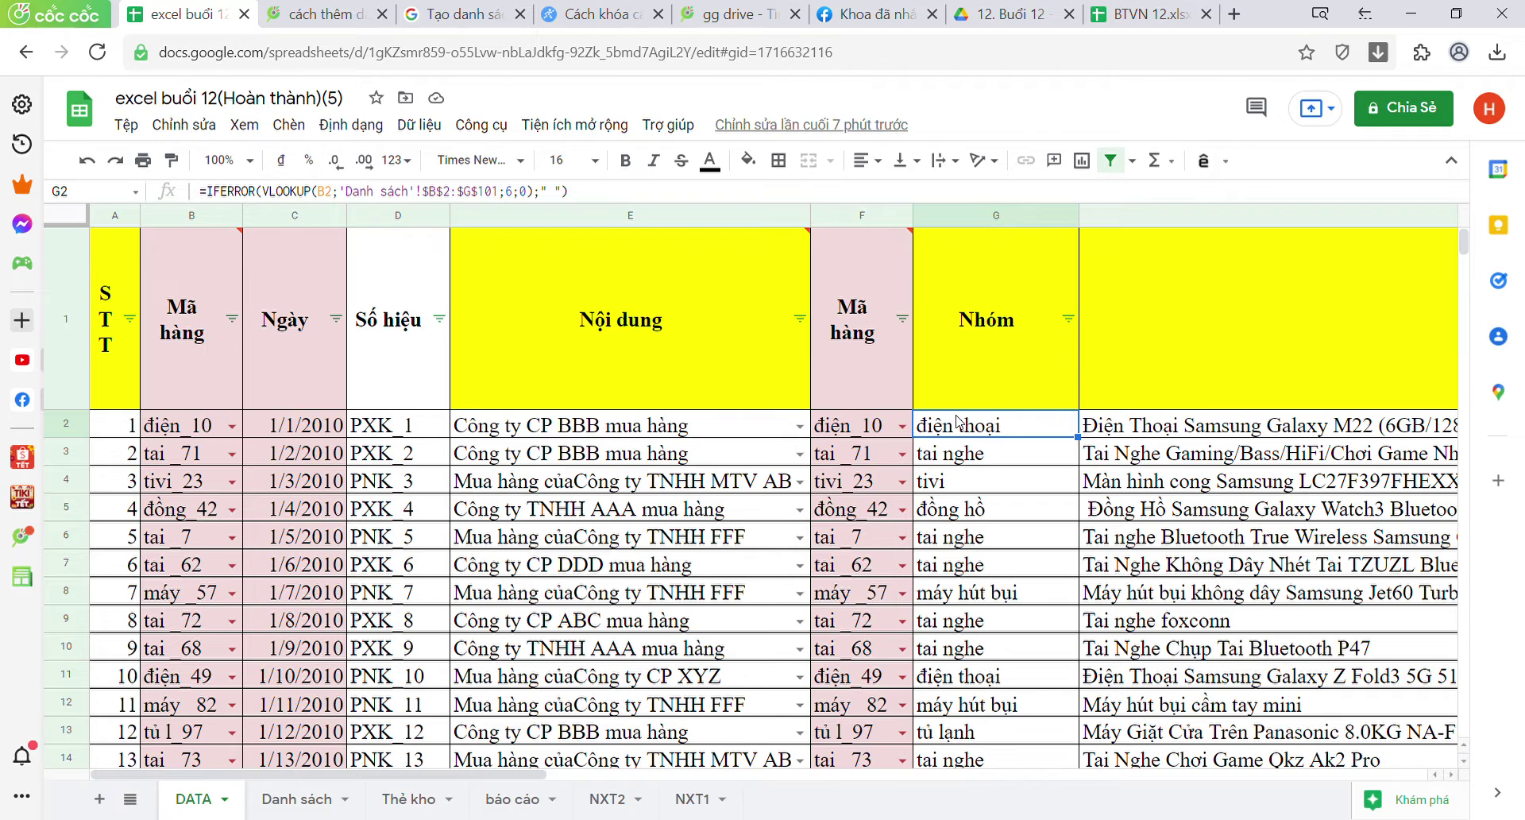
click(1103, 429)
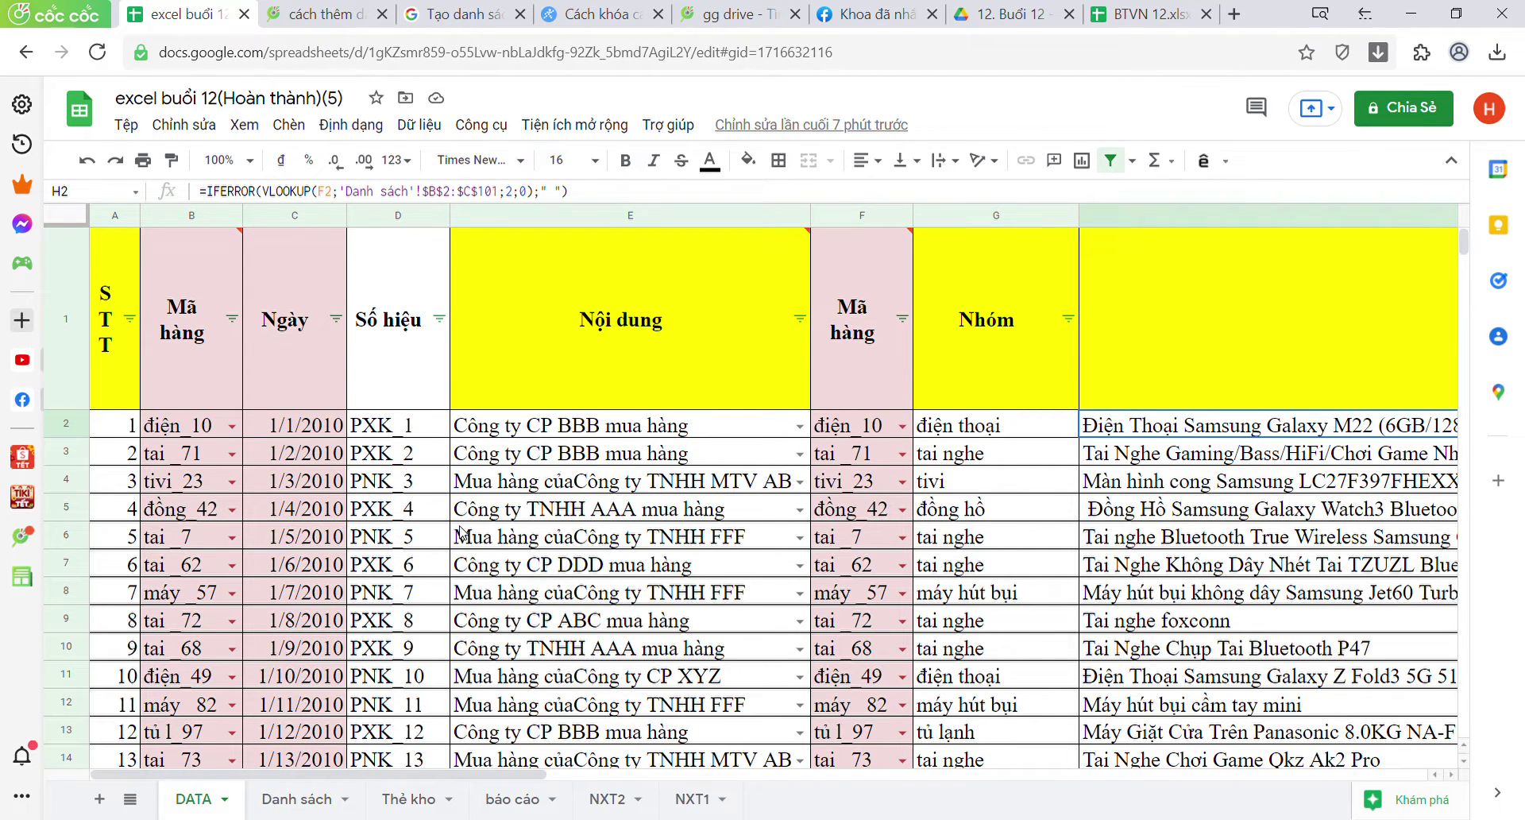
click(259, 195)
click(268, 194)
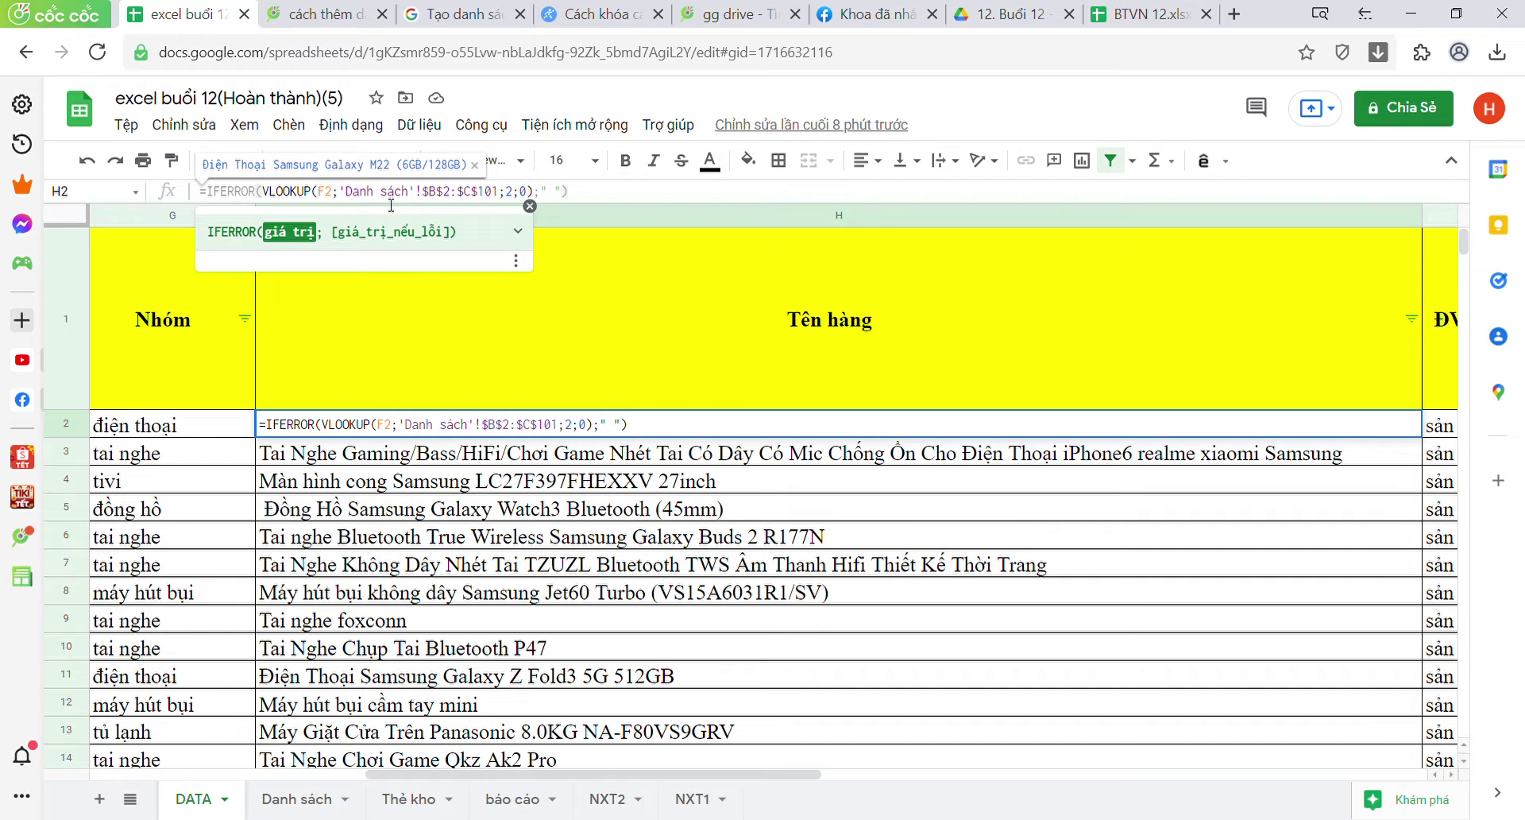
Step: Leave the H2 formula and scroll down to the last DATA rows ending at row 1005
click(607, 199)
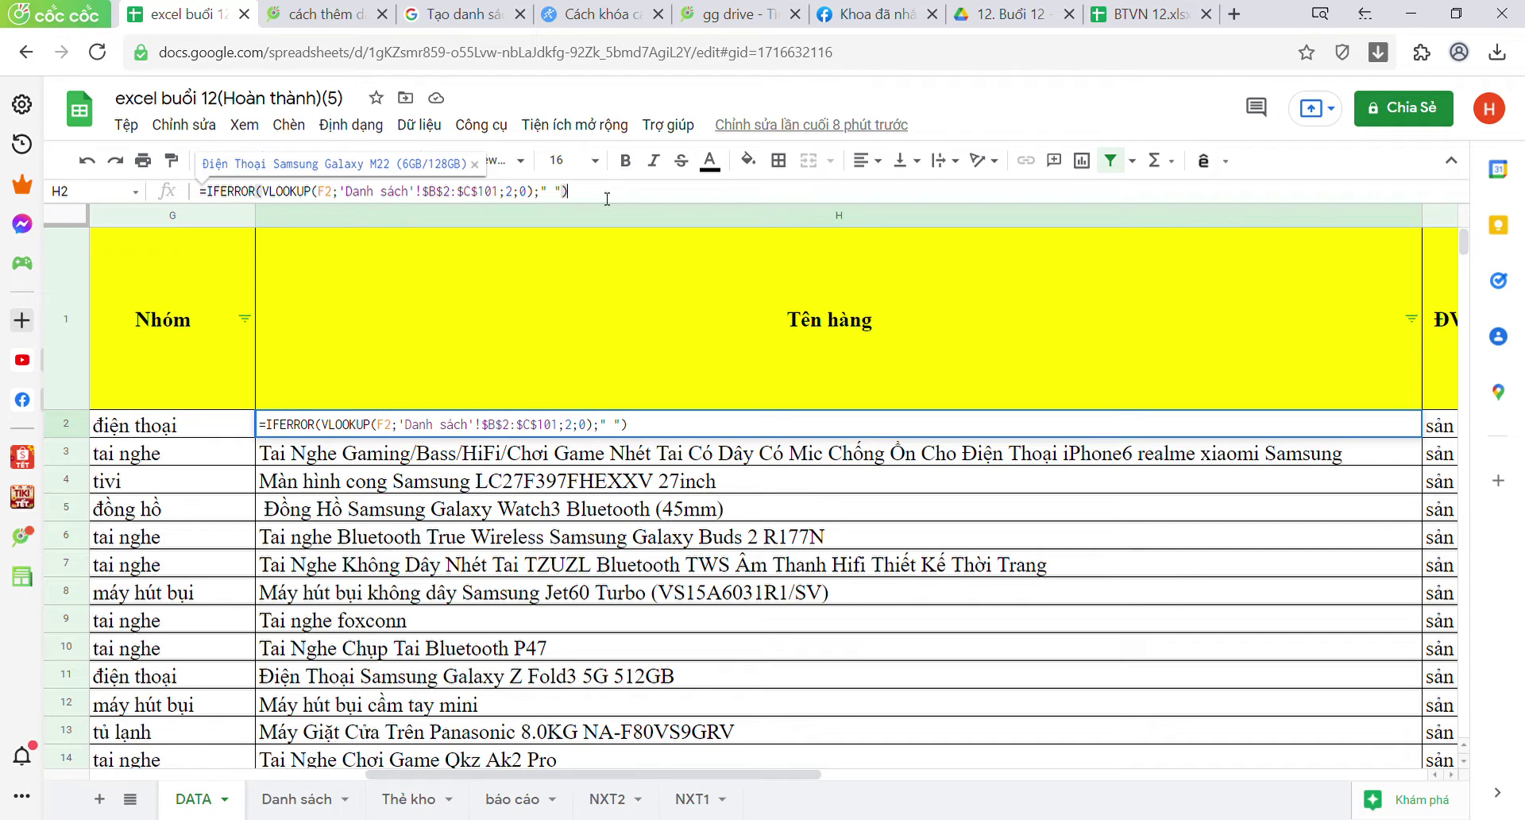
click(565, 494)
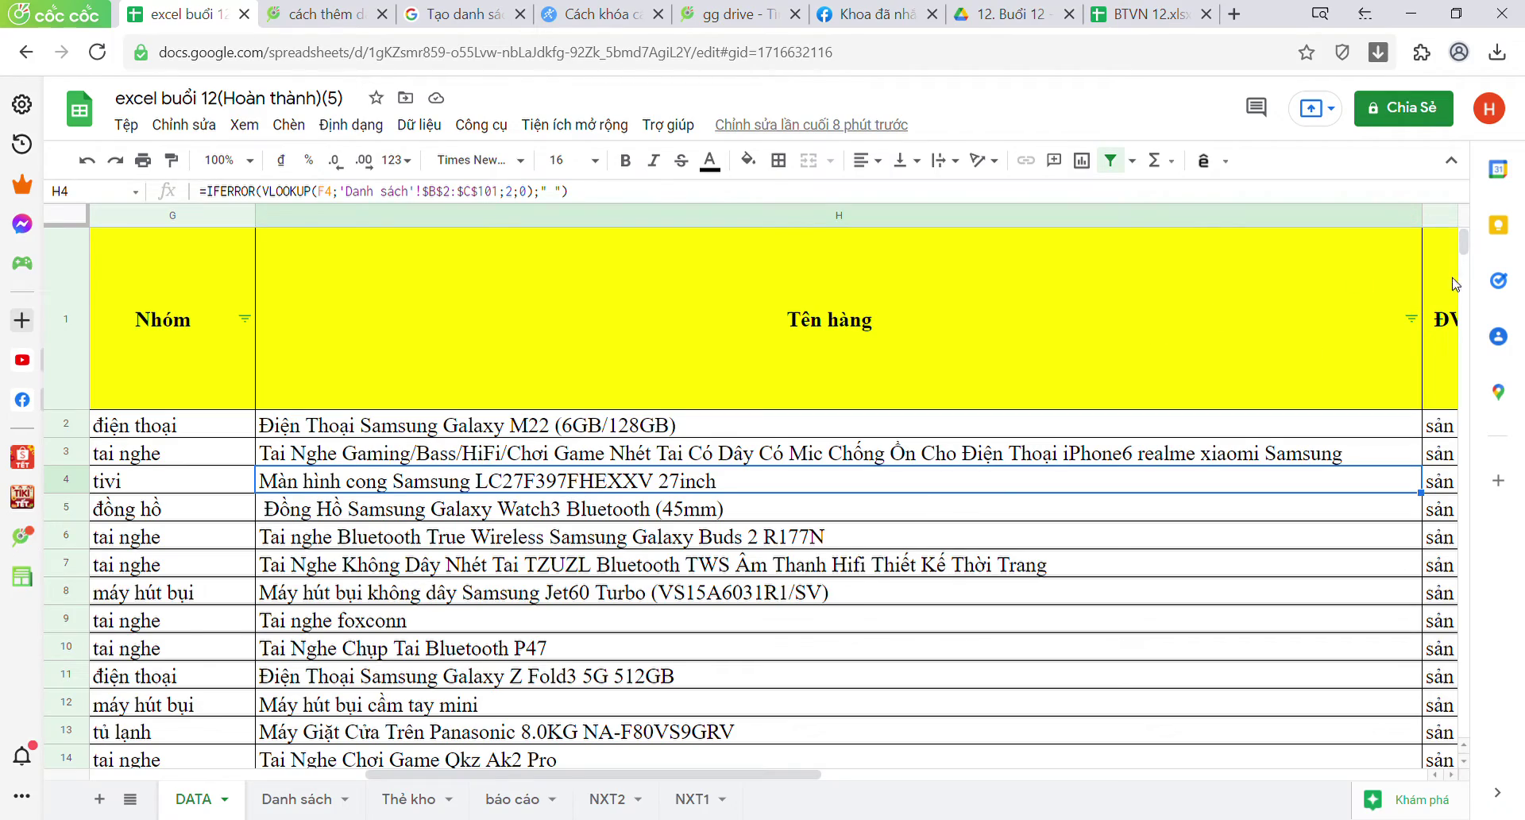
drag(1462, 246, 1447, 690)
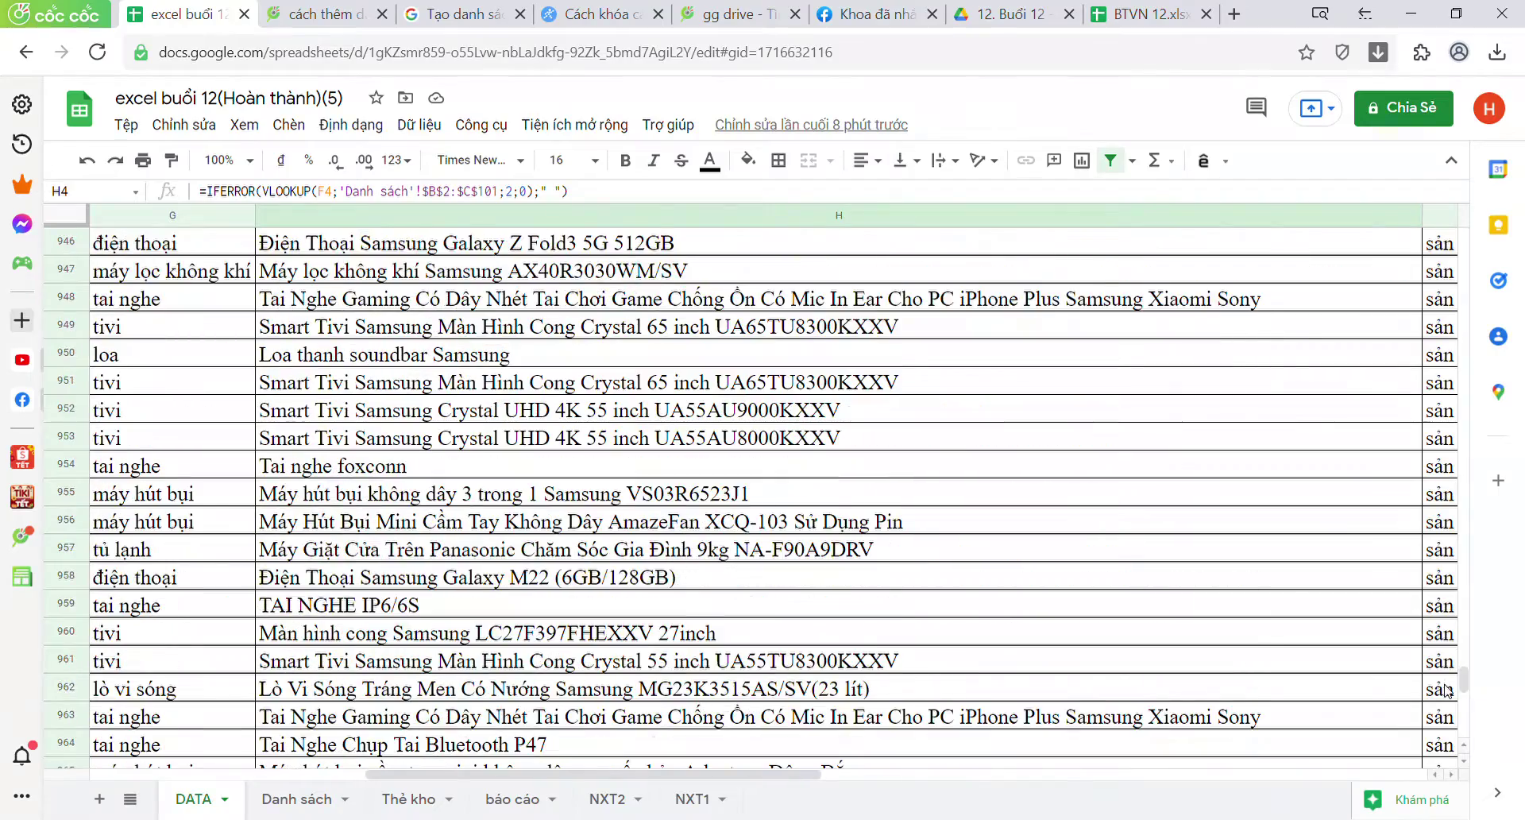
scroll(1350, 653, right, 3)
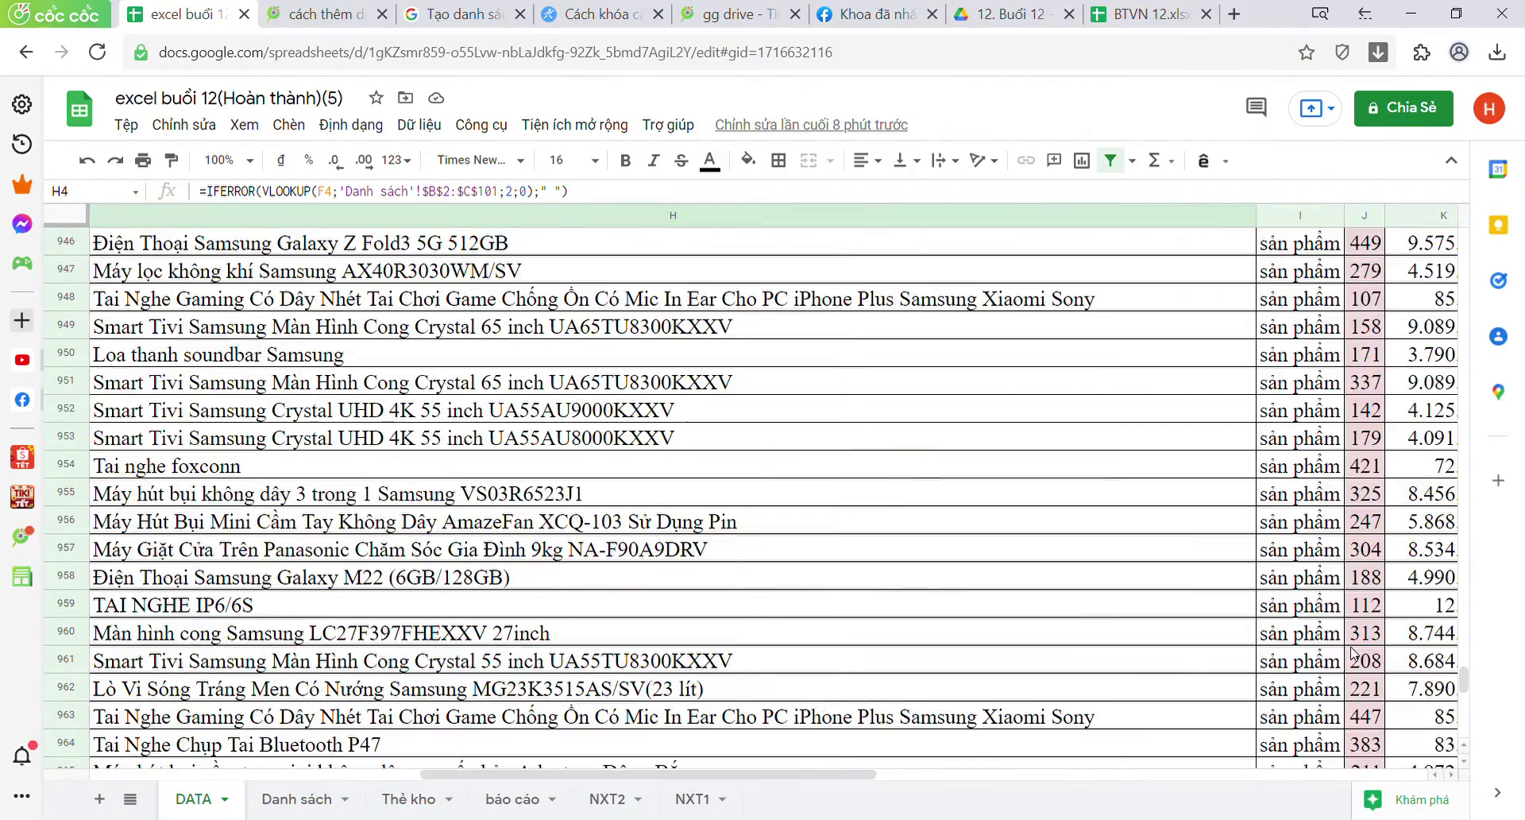
scroll(1353, 653, left, 5)
scroll(1352, 652, down, 2)
scroll(1352, 652, down, 2)
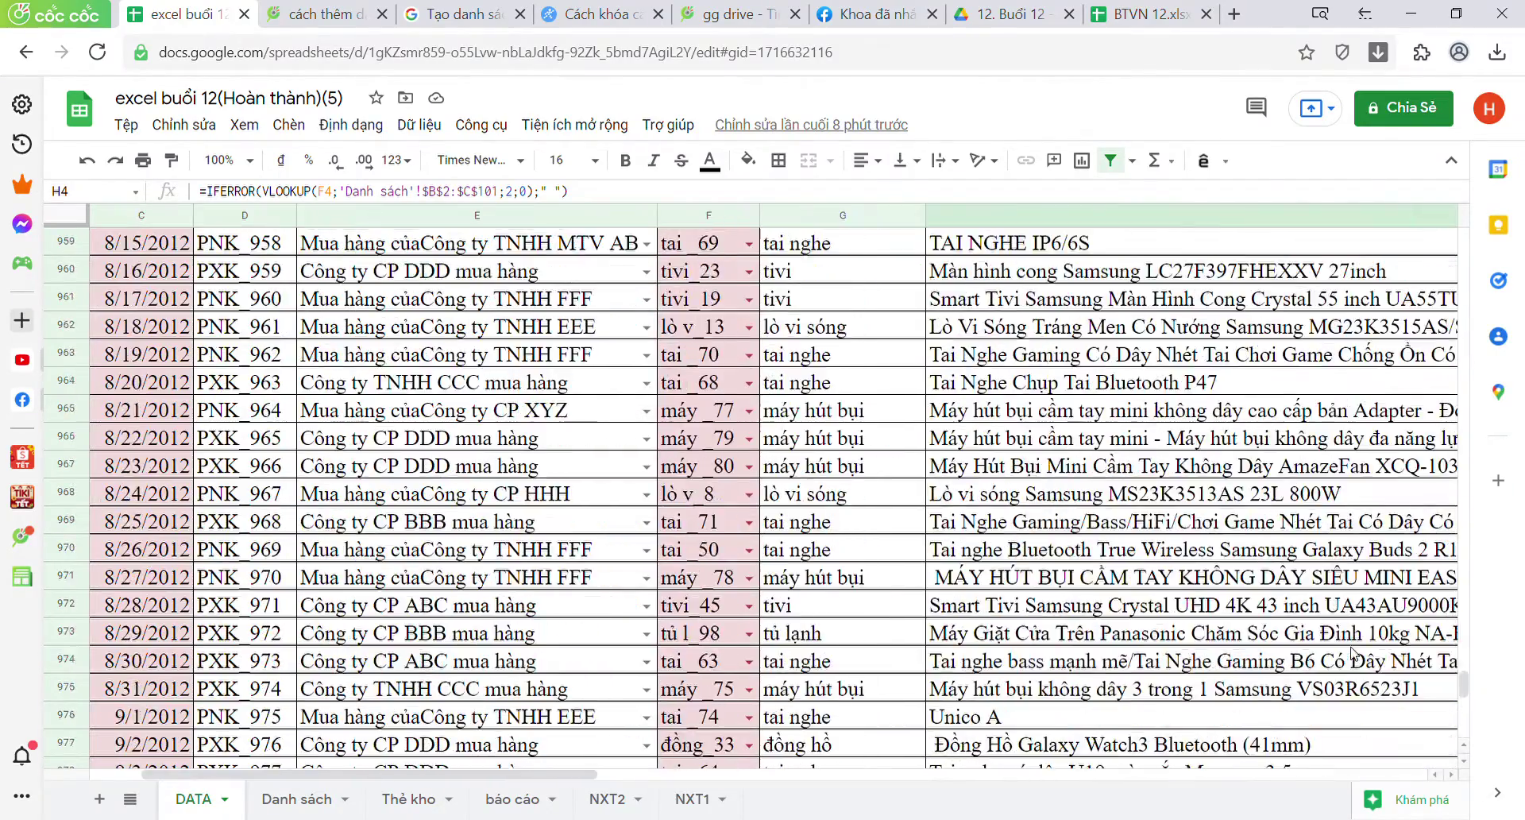
scroll(1353, 653, down, 6)
scroll(1352, 653, down, 10)
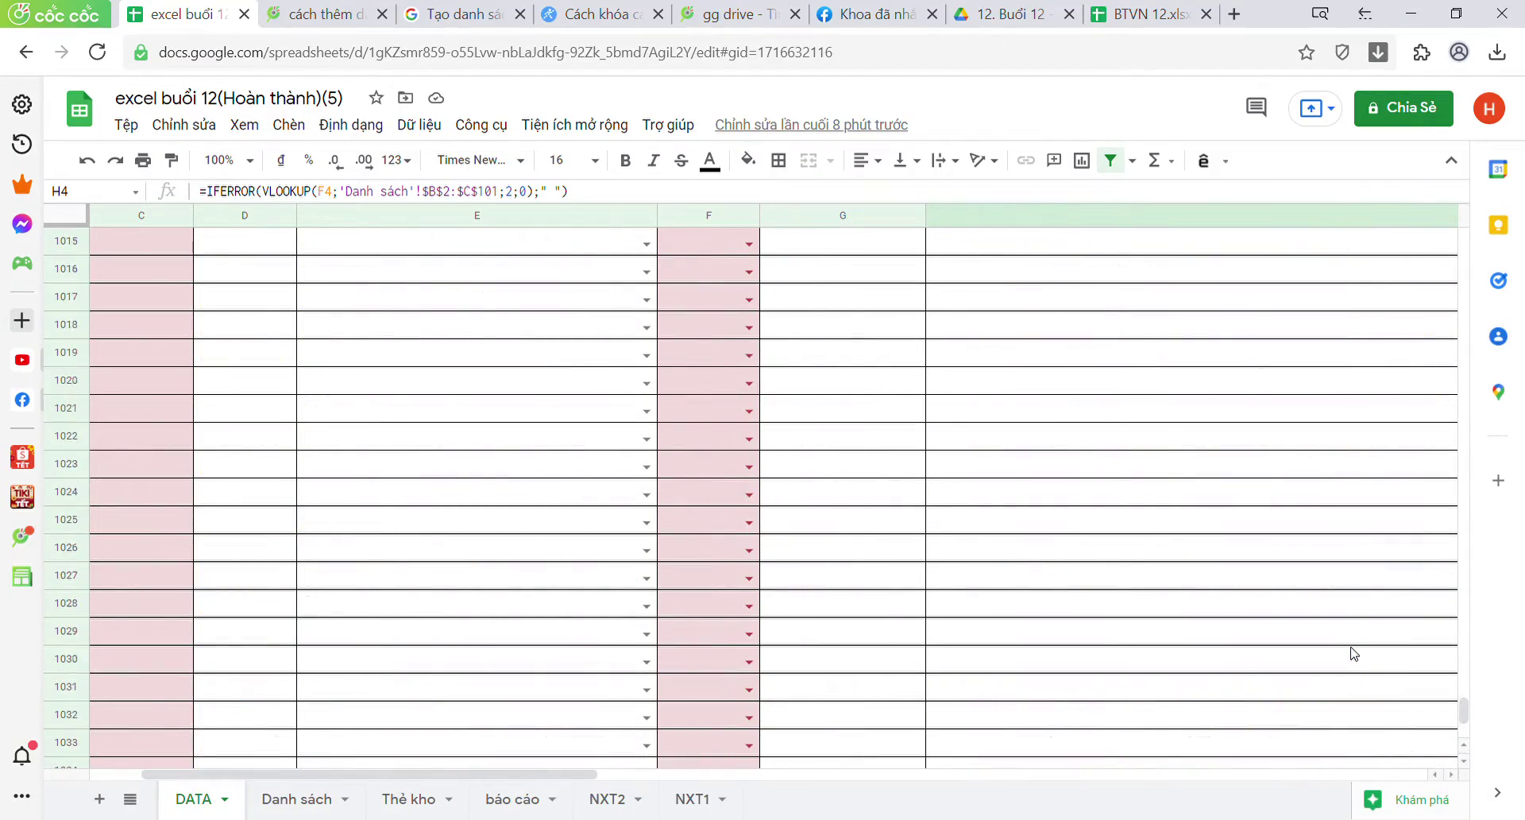
scroll(1353, 653, up, 6)
scroll(1371, 602, down, 3)
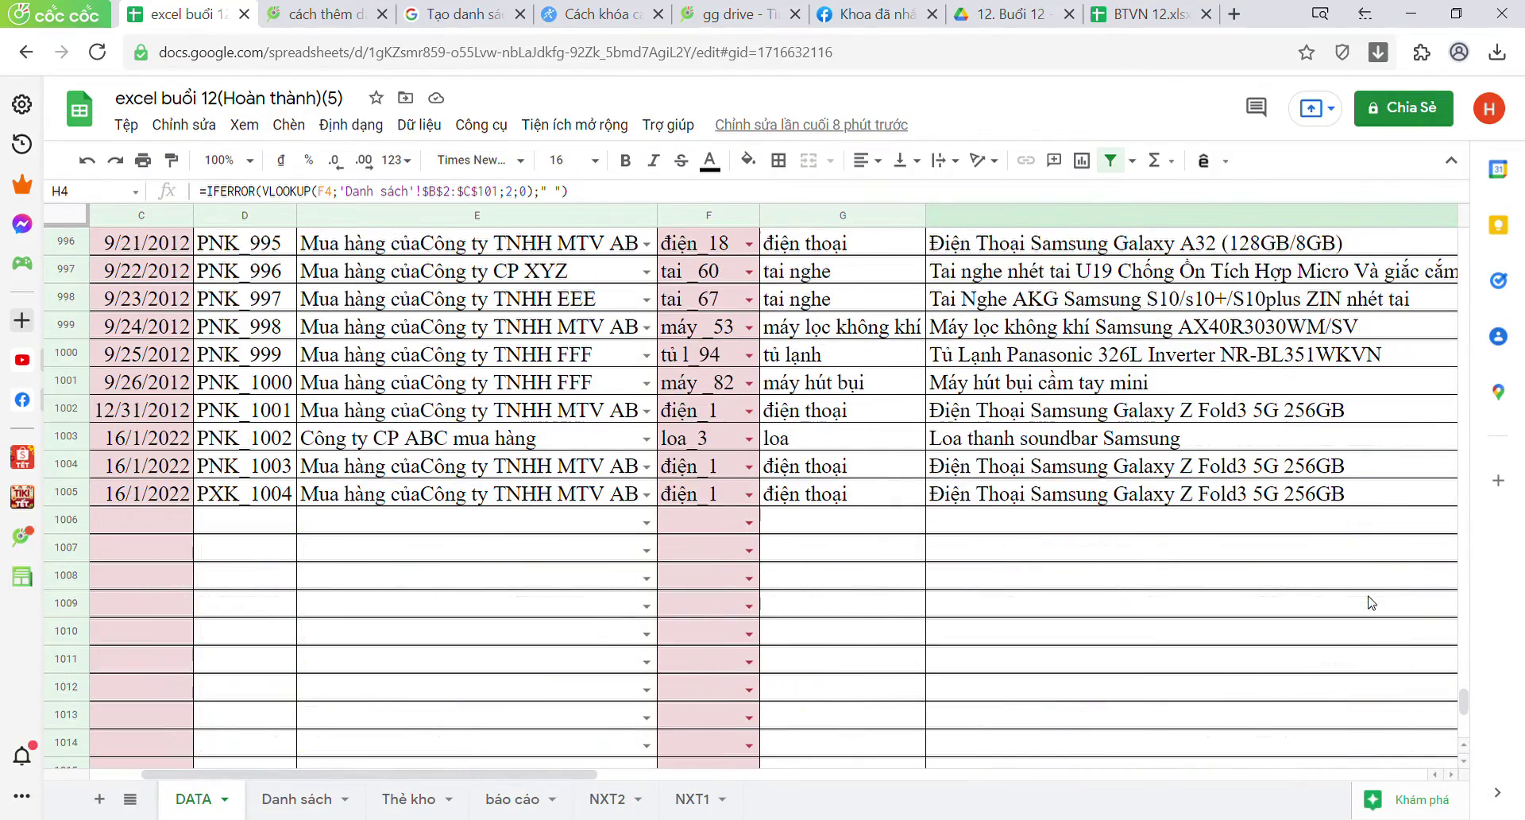
Step: Strip IFERROR from G1005's formula and fill it into G1006:G1007, producing #N/A
click(853, 498)
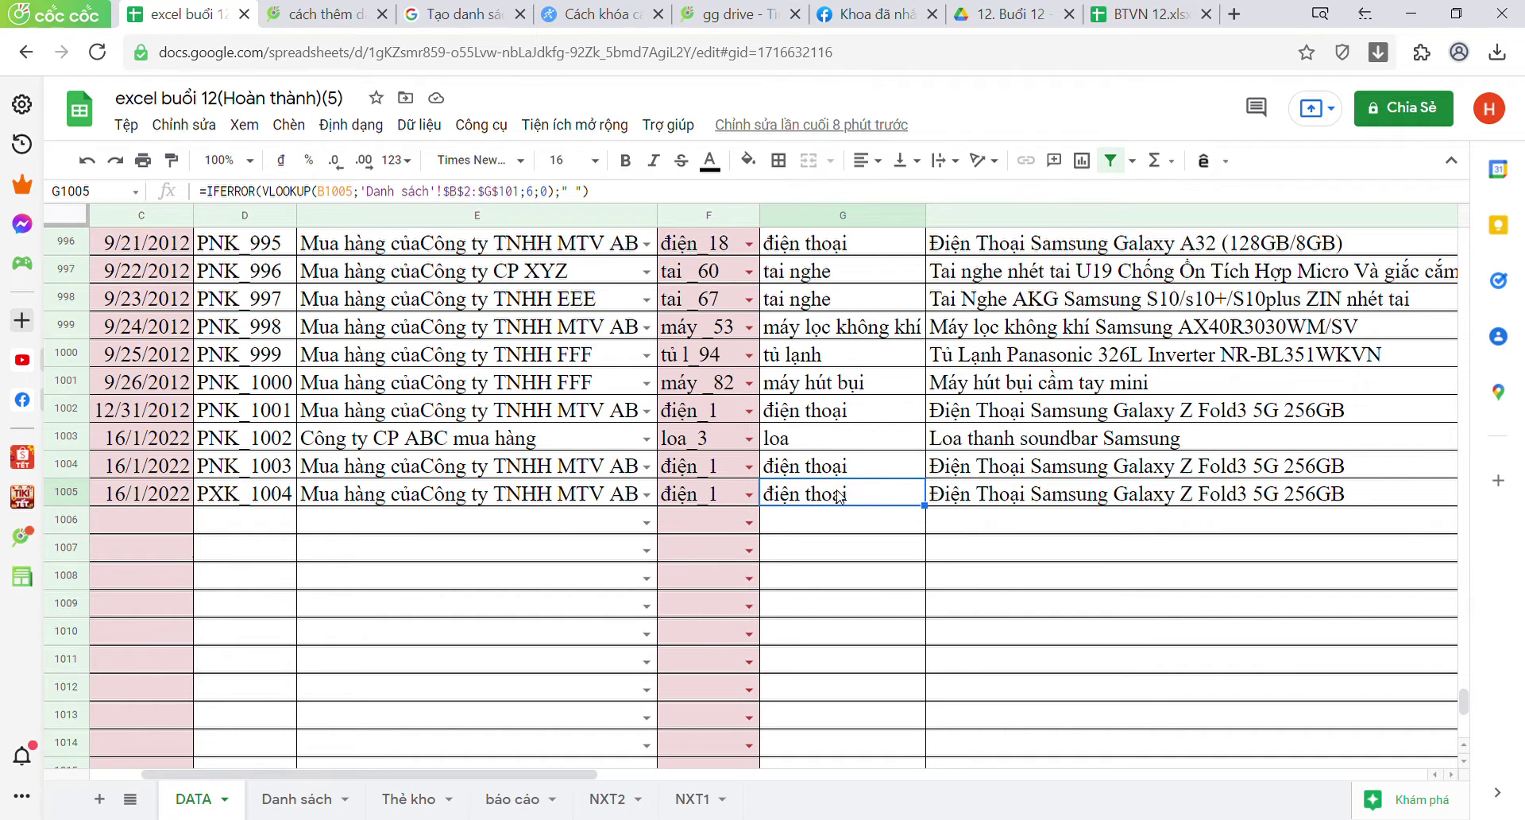
click(265, 192)
key(BackSpace)
key(BackSpace)
key(BackSpace)
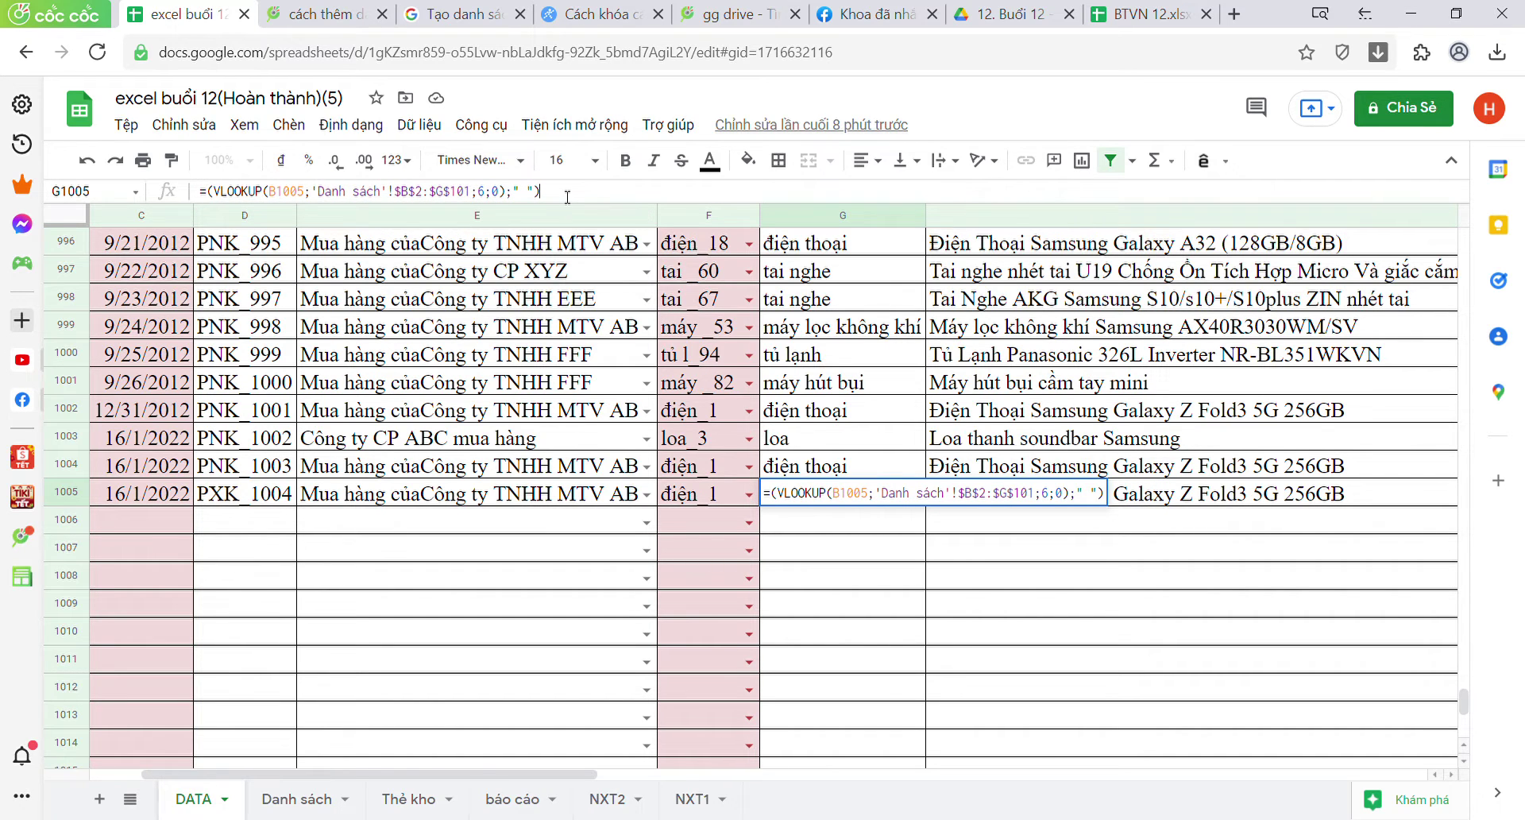
key(BackSpace)
key(BackSpace)
key(BackSpace)
key(BackSpace)
key(BackSpace)
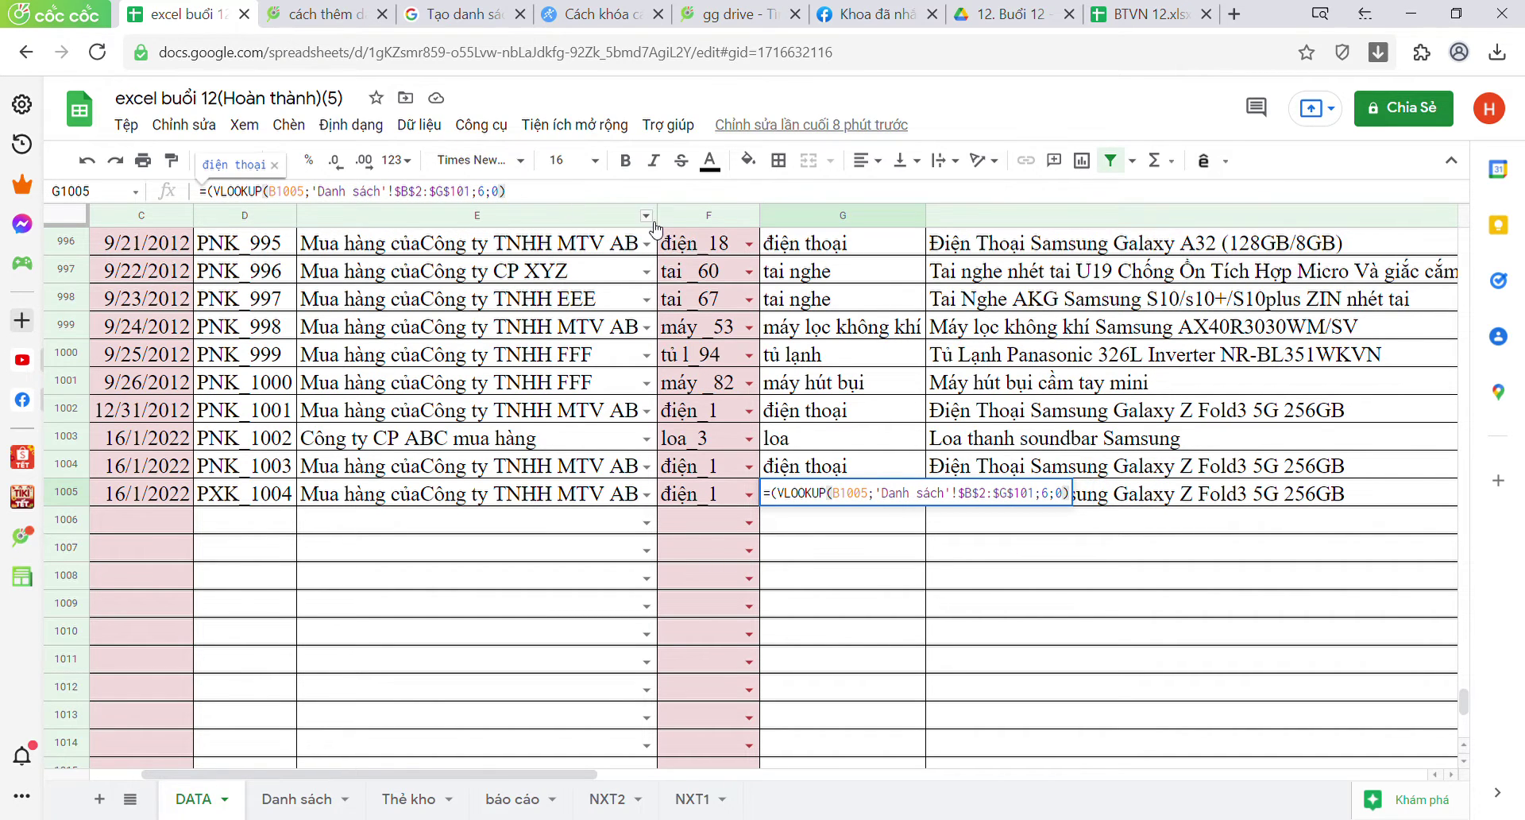
key(Return)
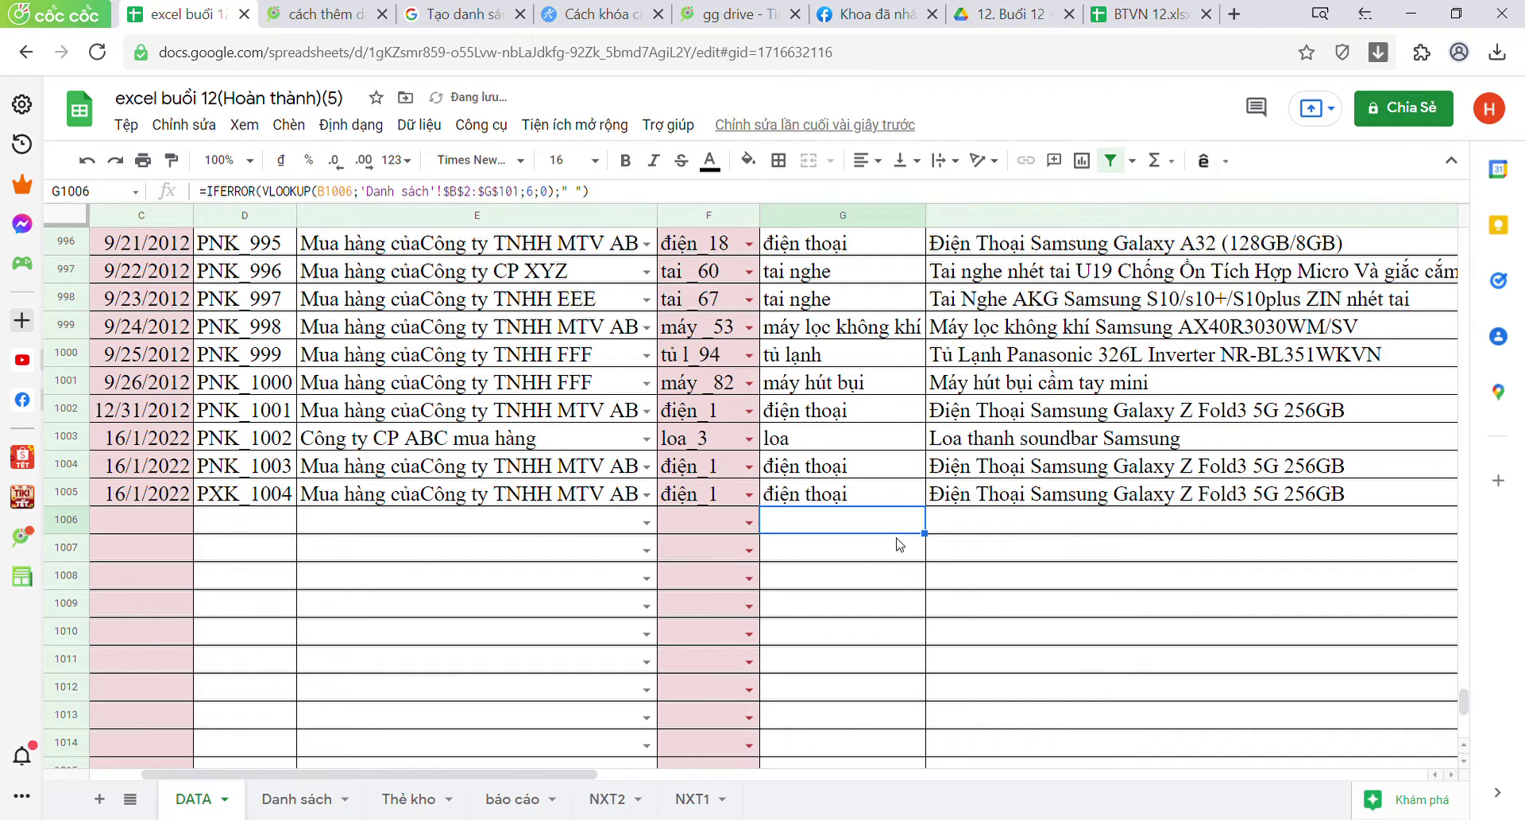
click(887, 496)
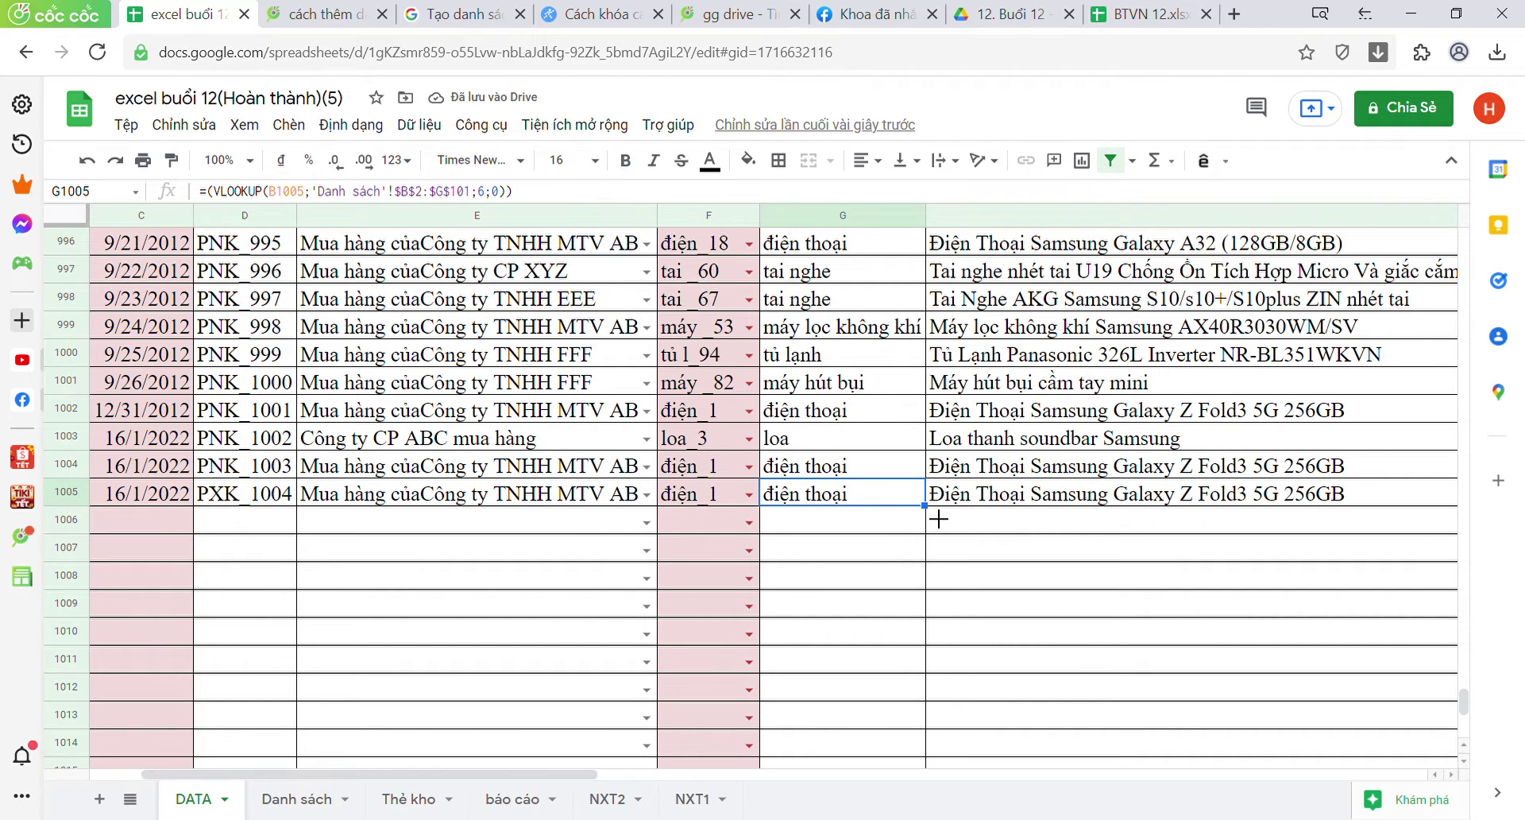
drag(925, 505, 935, 570)
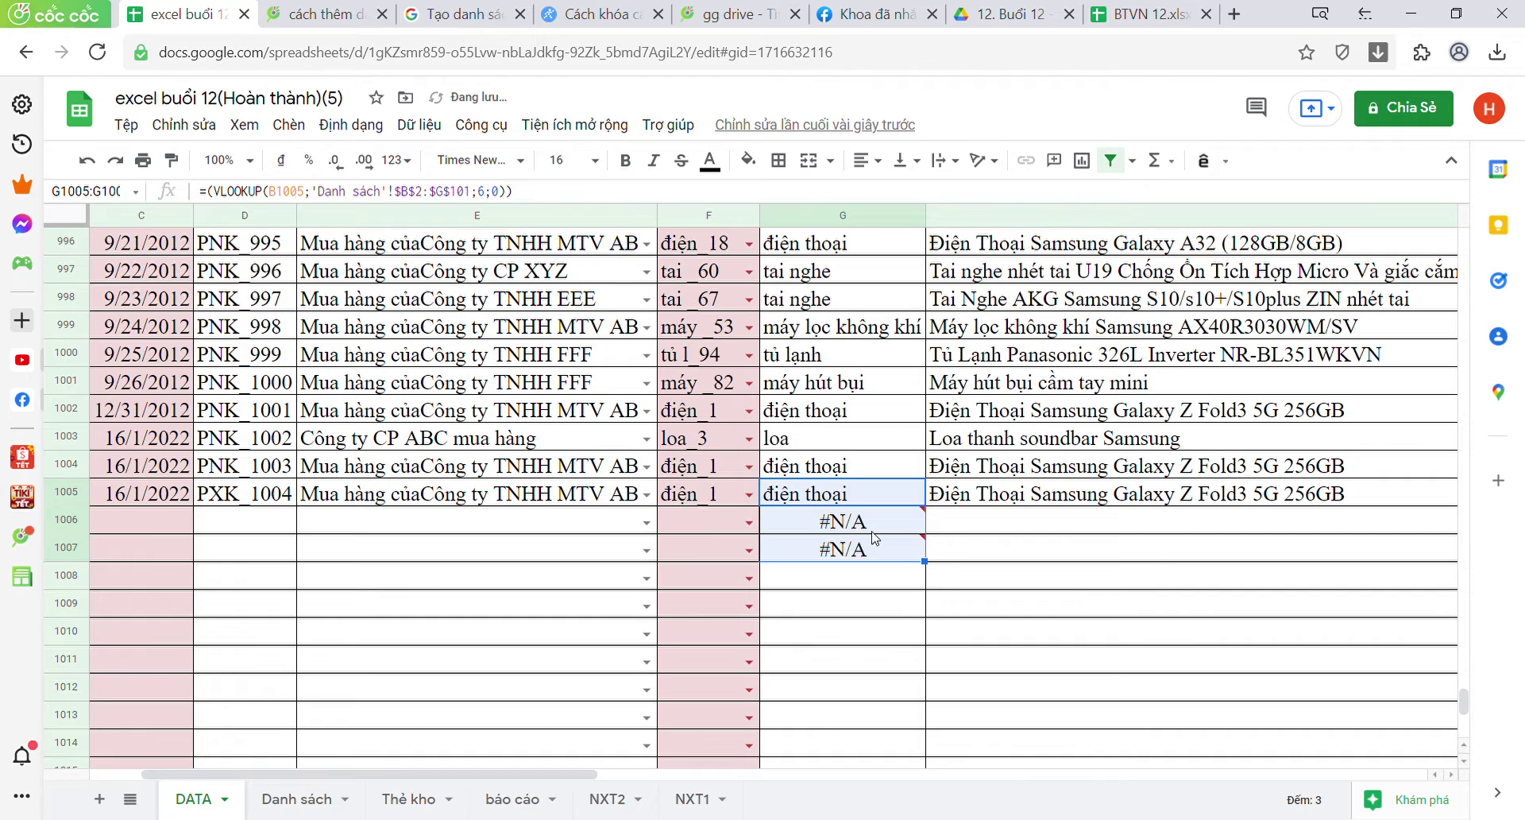
mouse_move(865, 530)
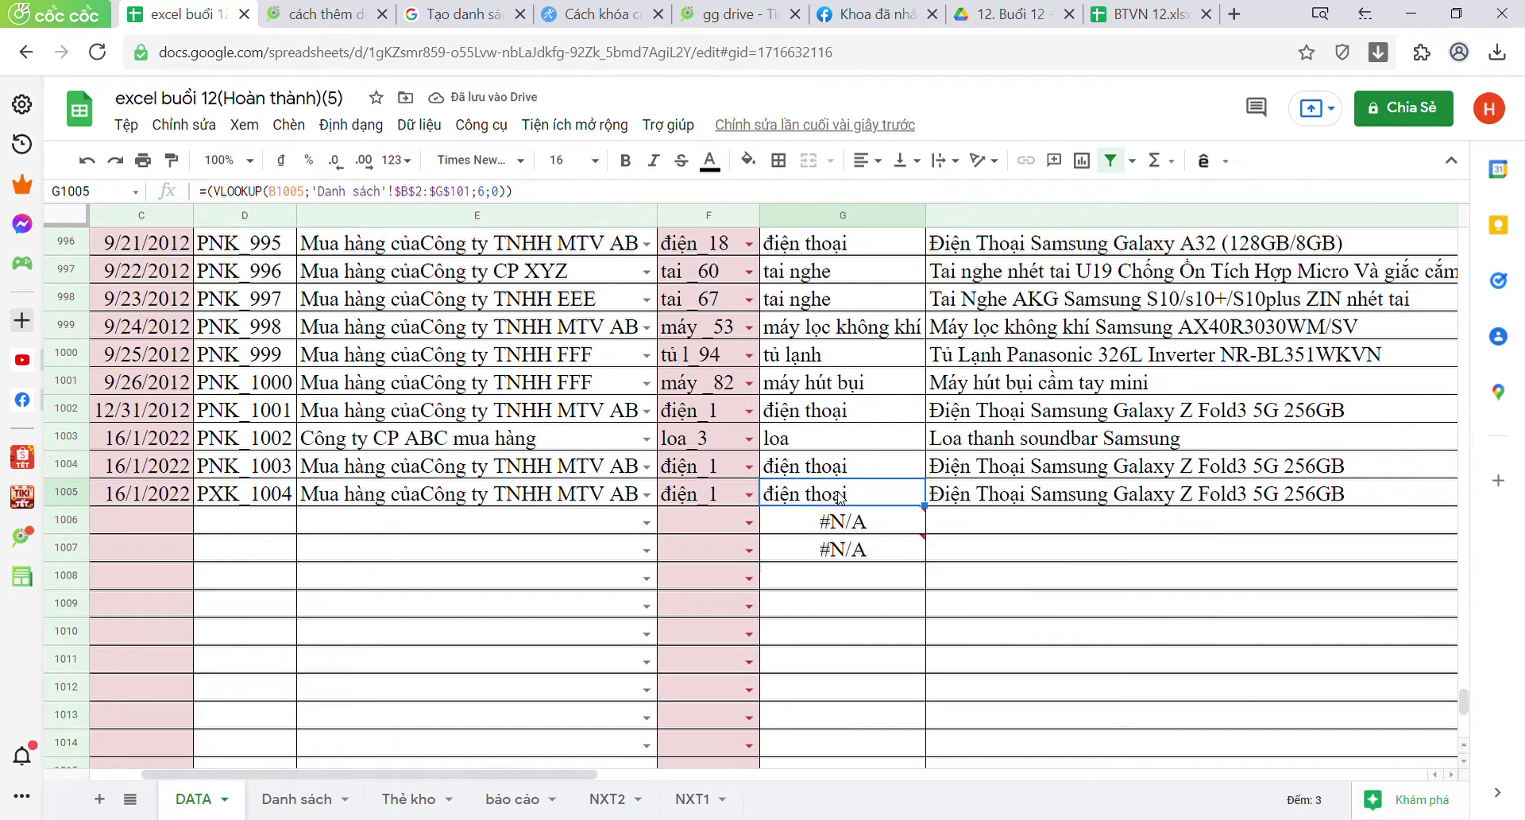
Step: Fill G1004's IFERROR formula down to G1007 and verify G1006 and G1007 show blanks
click(866, 471)
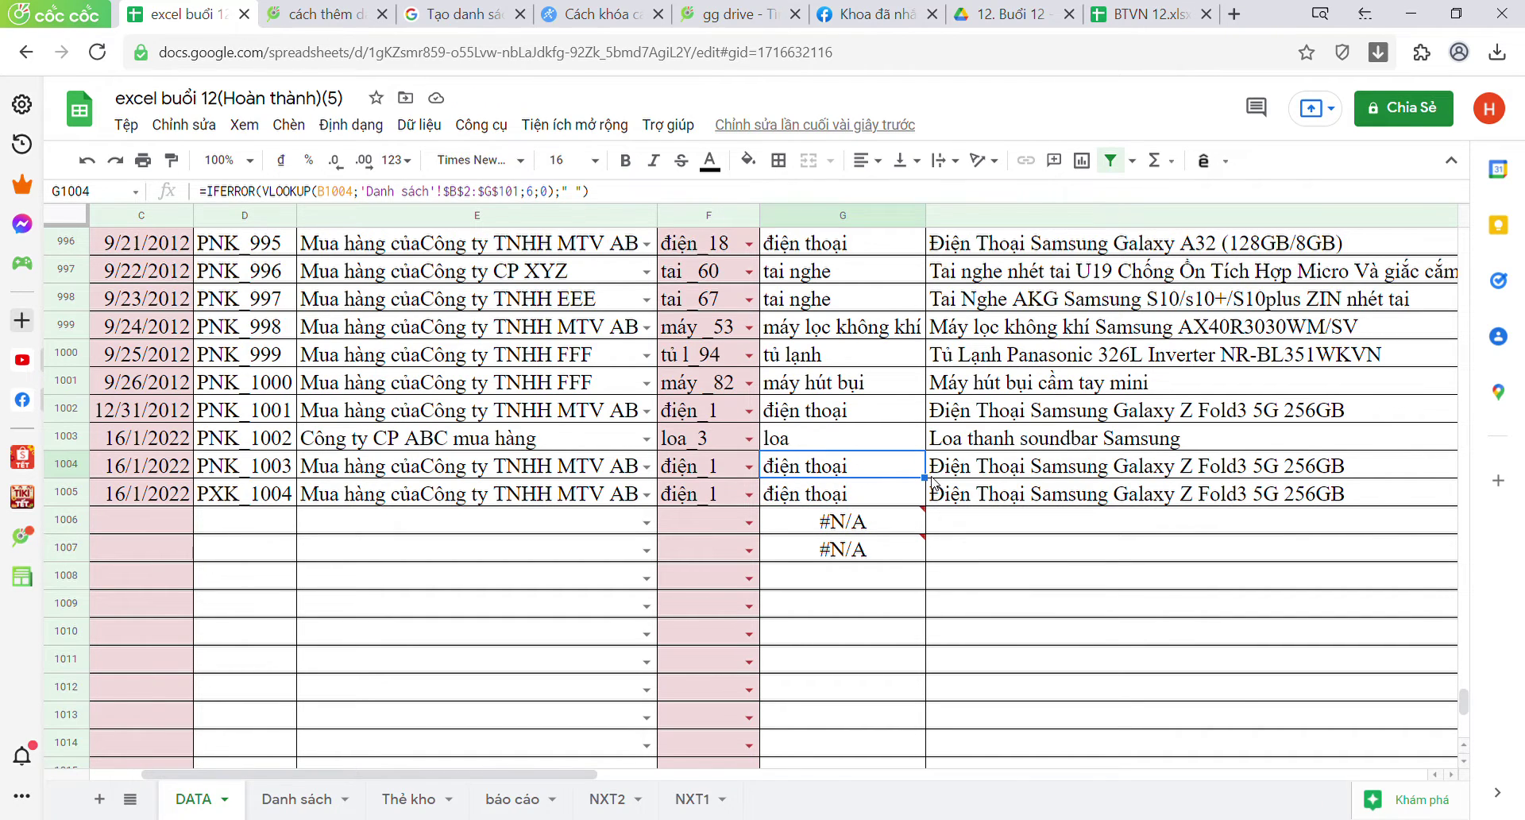
drag(913, 472, 934, 560)
click(877, 534)
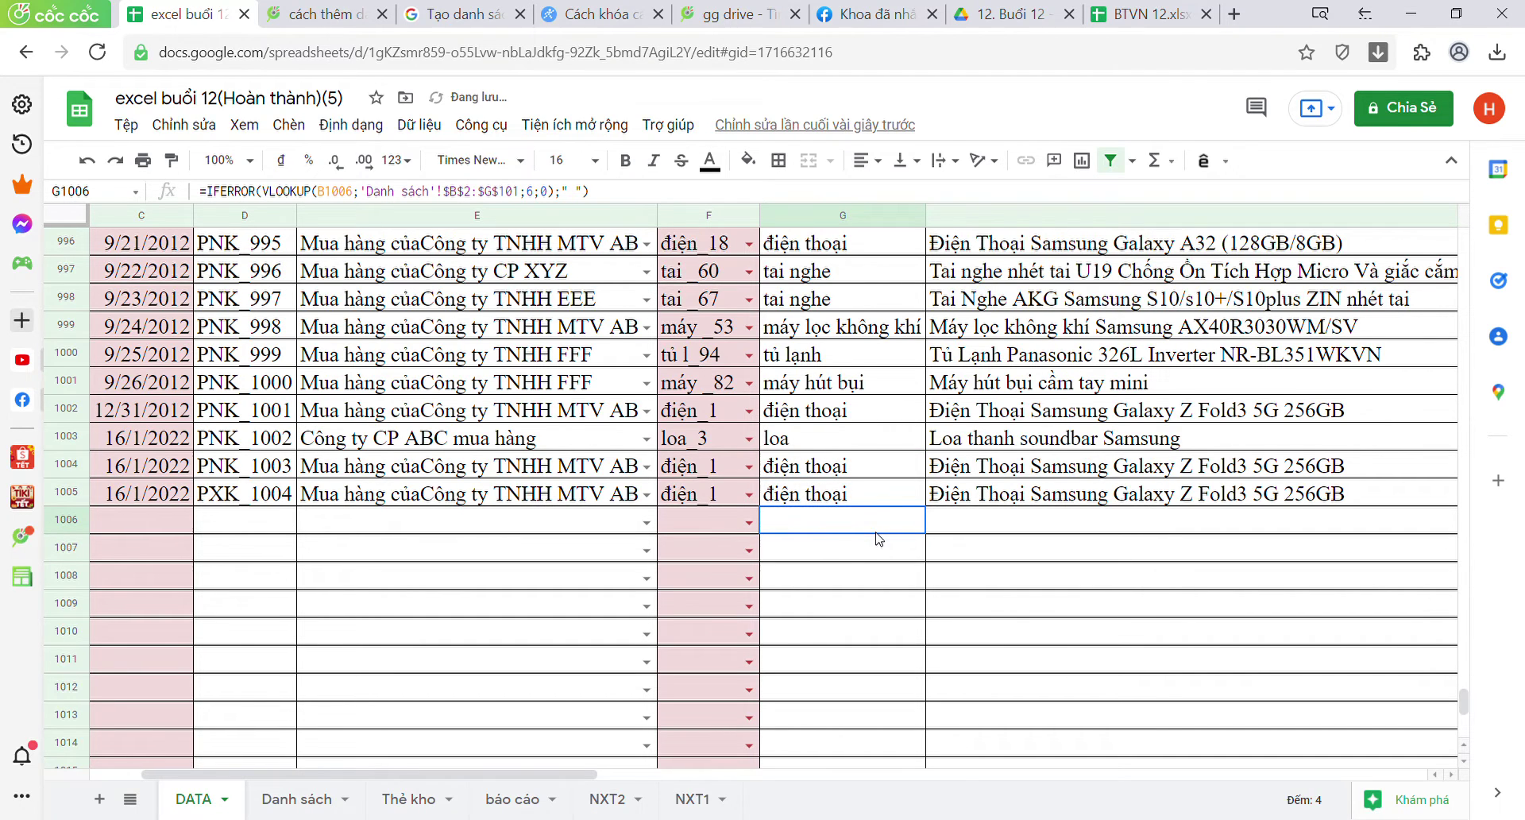
click(839, 555)
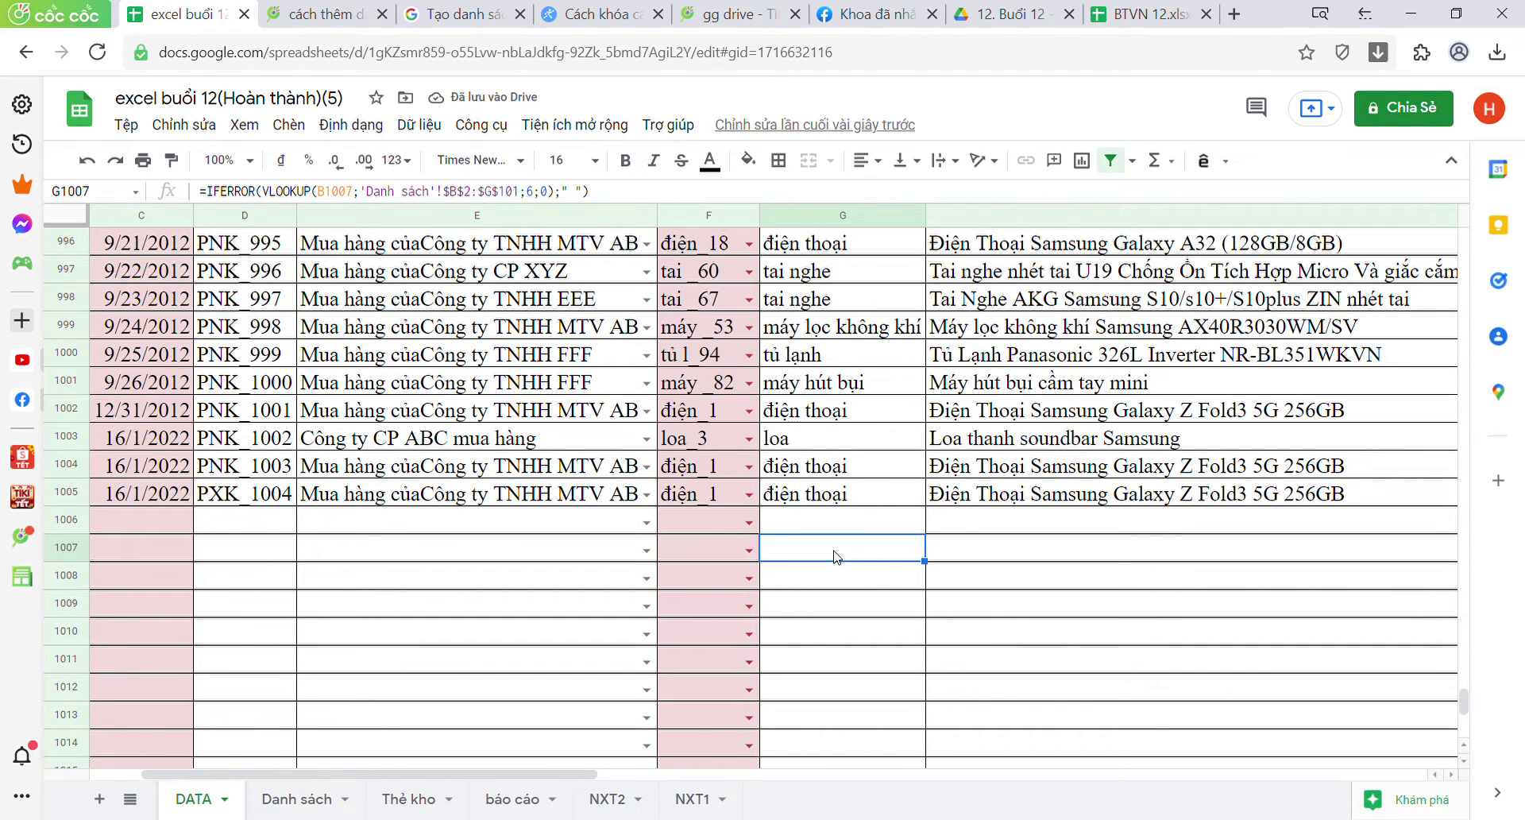
click(579, 193)
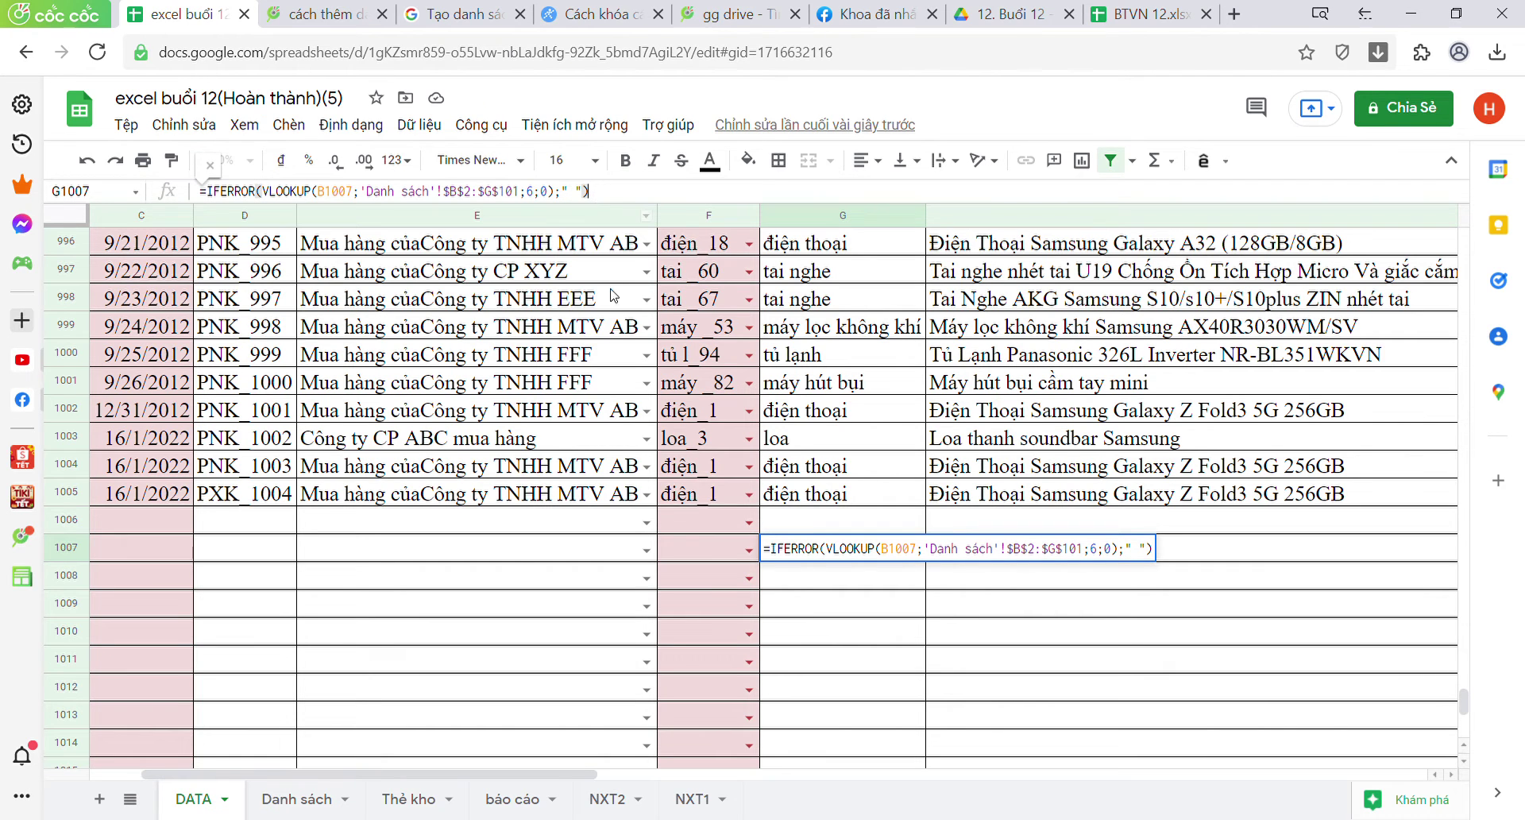
click(513, 561)
Step: Choose máy_9 as the product code in B1006
scroll(514, 564, left, 2)
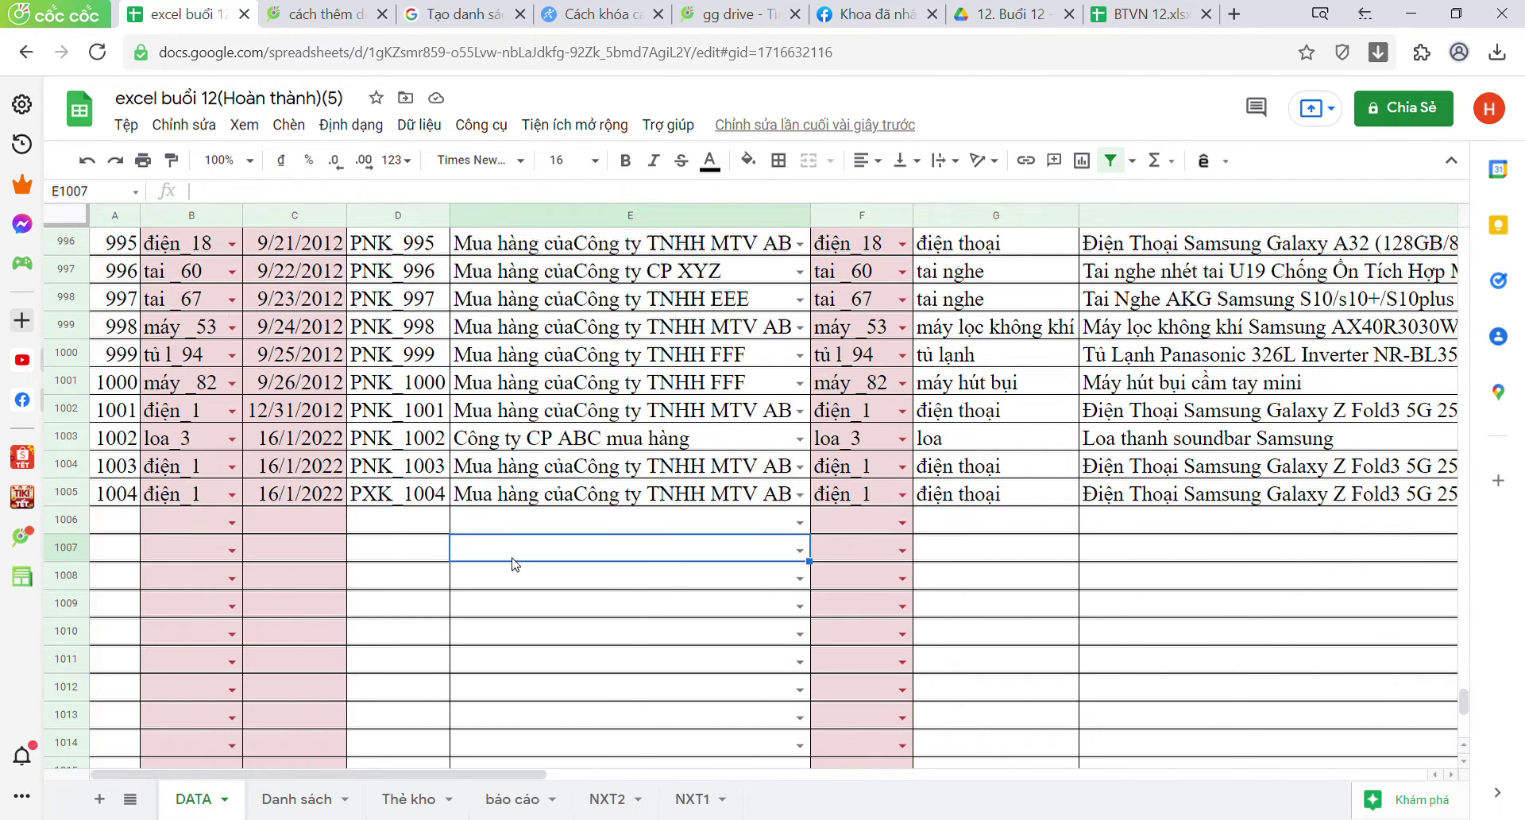
scroll(463, 583, up, 1)
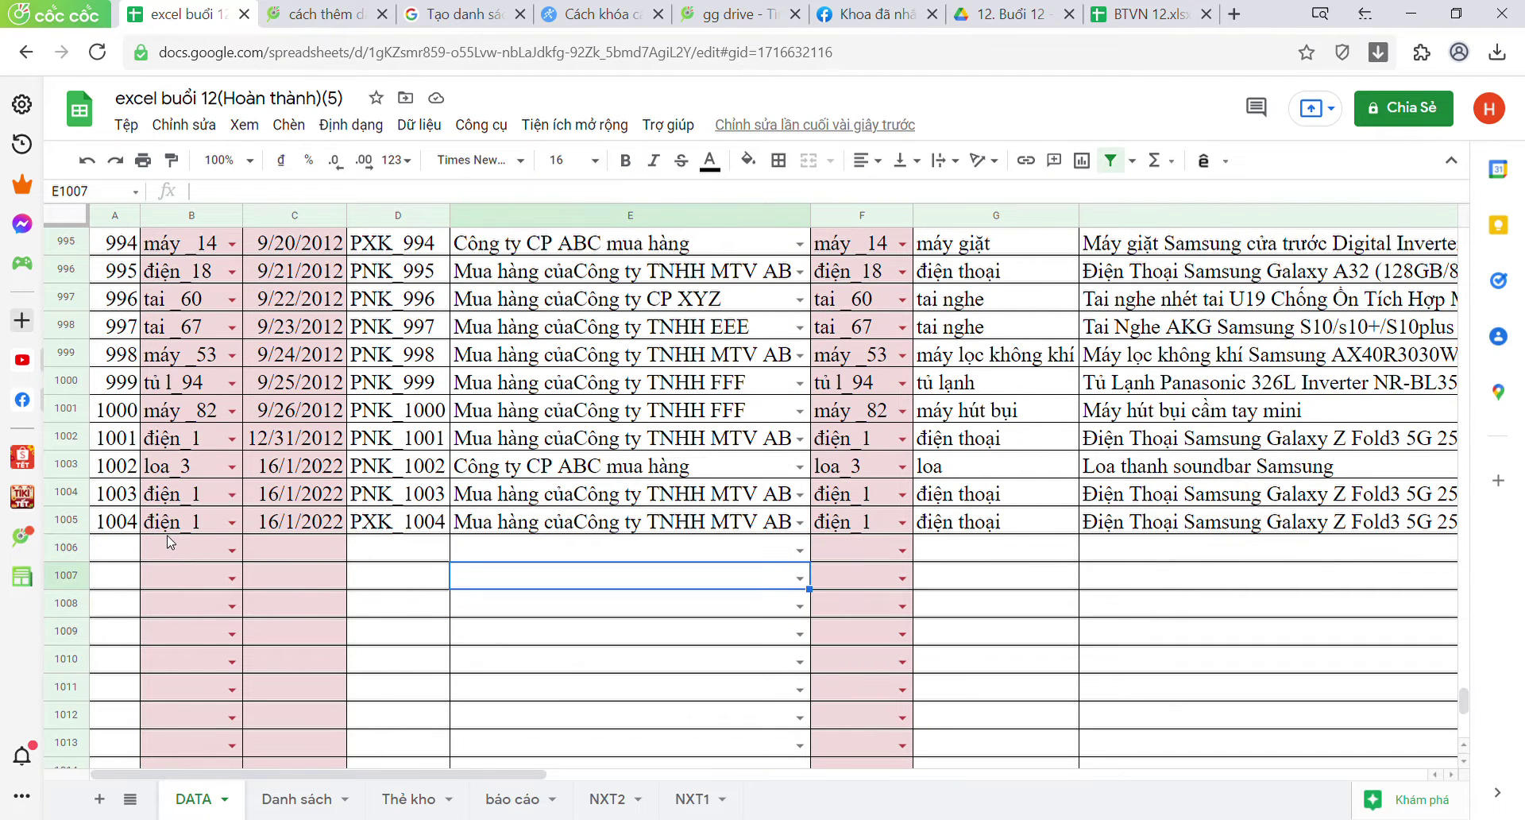
click(166, 530)
click(208, 553)
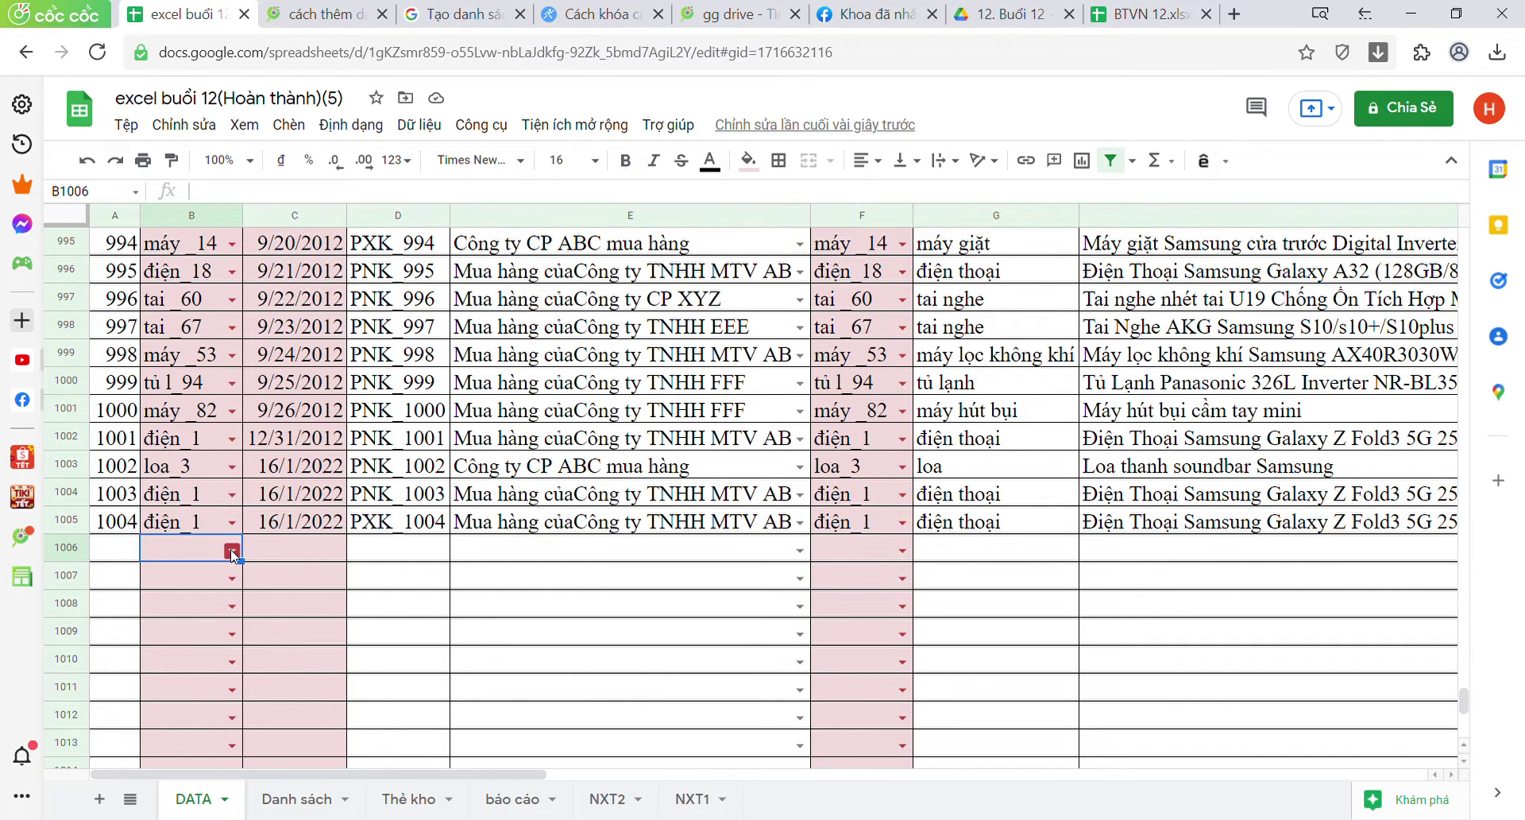
click(231, 550)
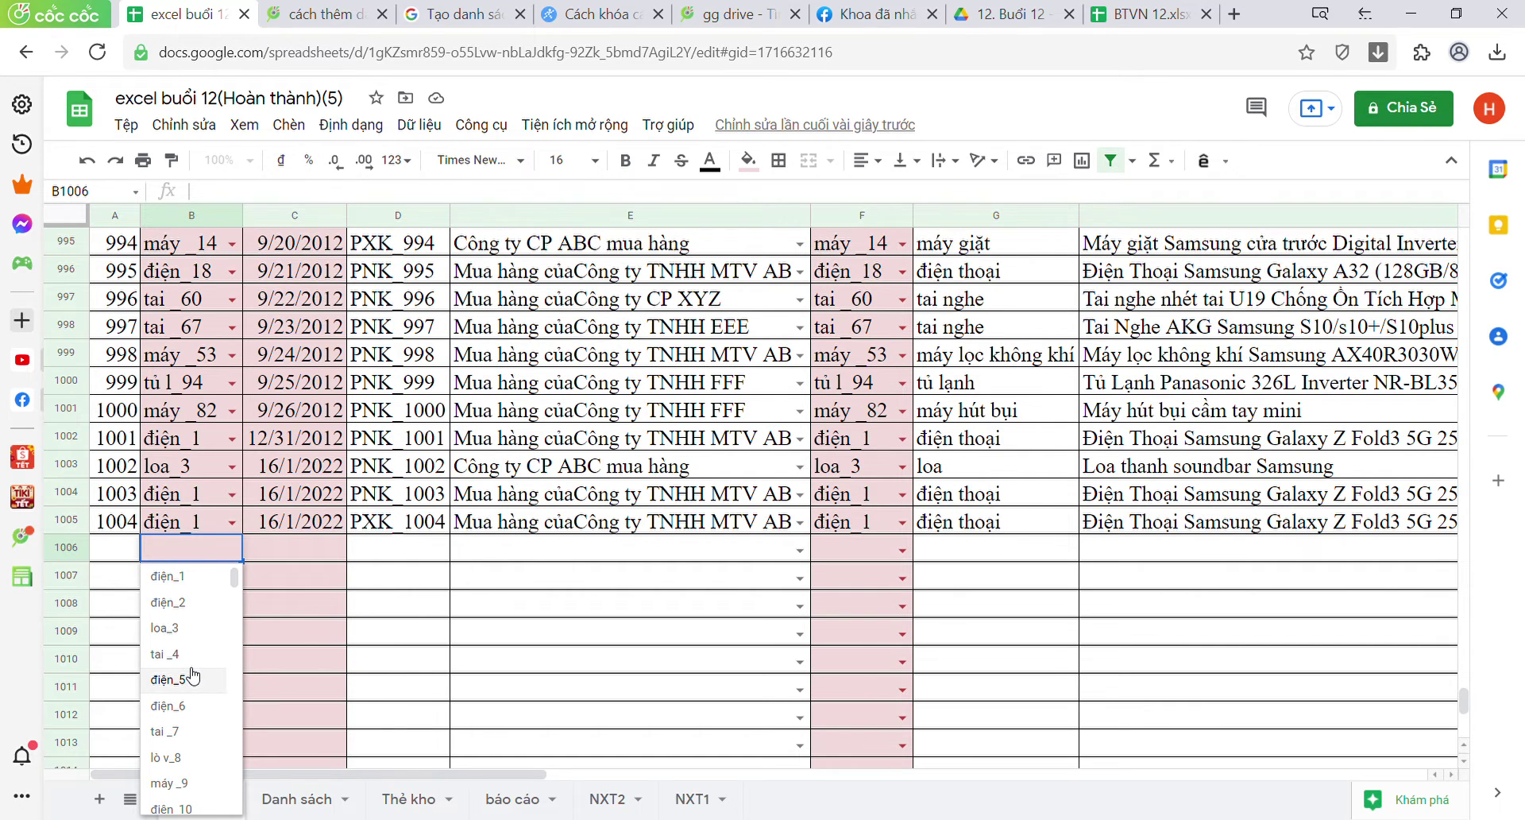
click(182, 784)
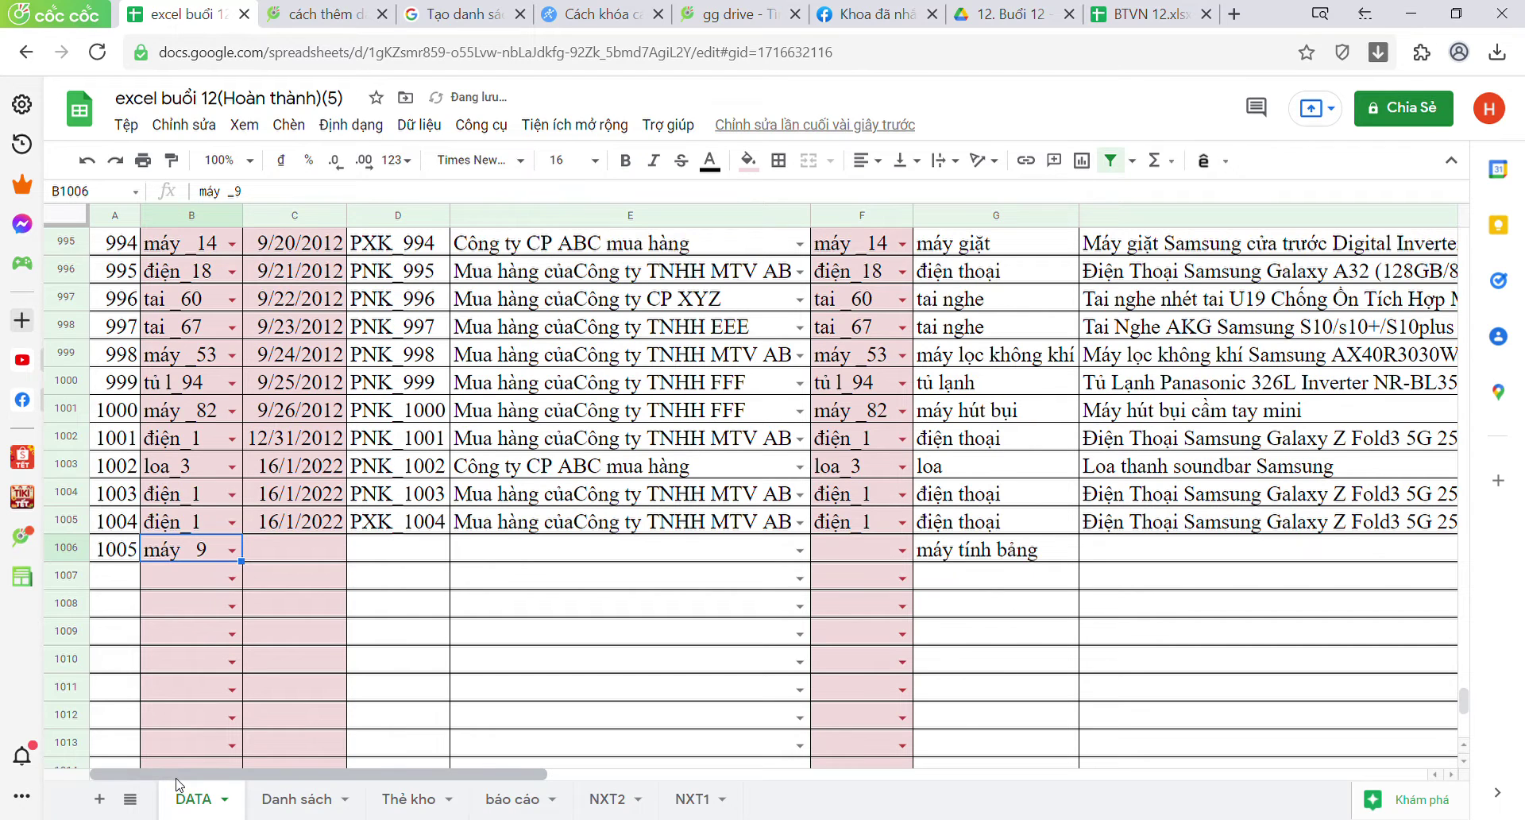
click(167, 582)
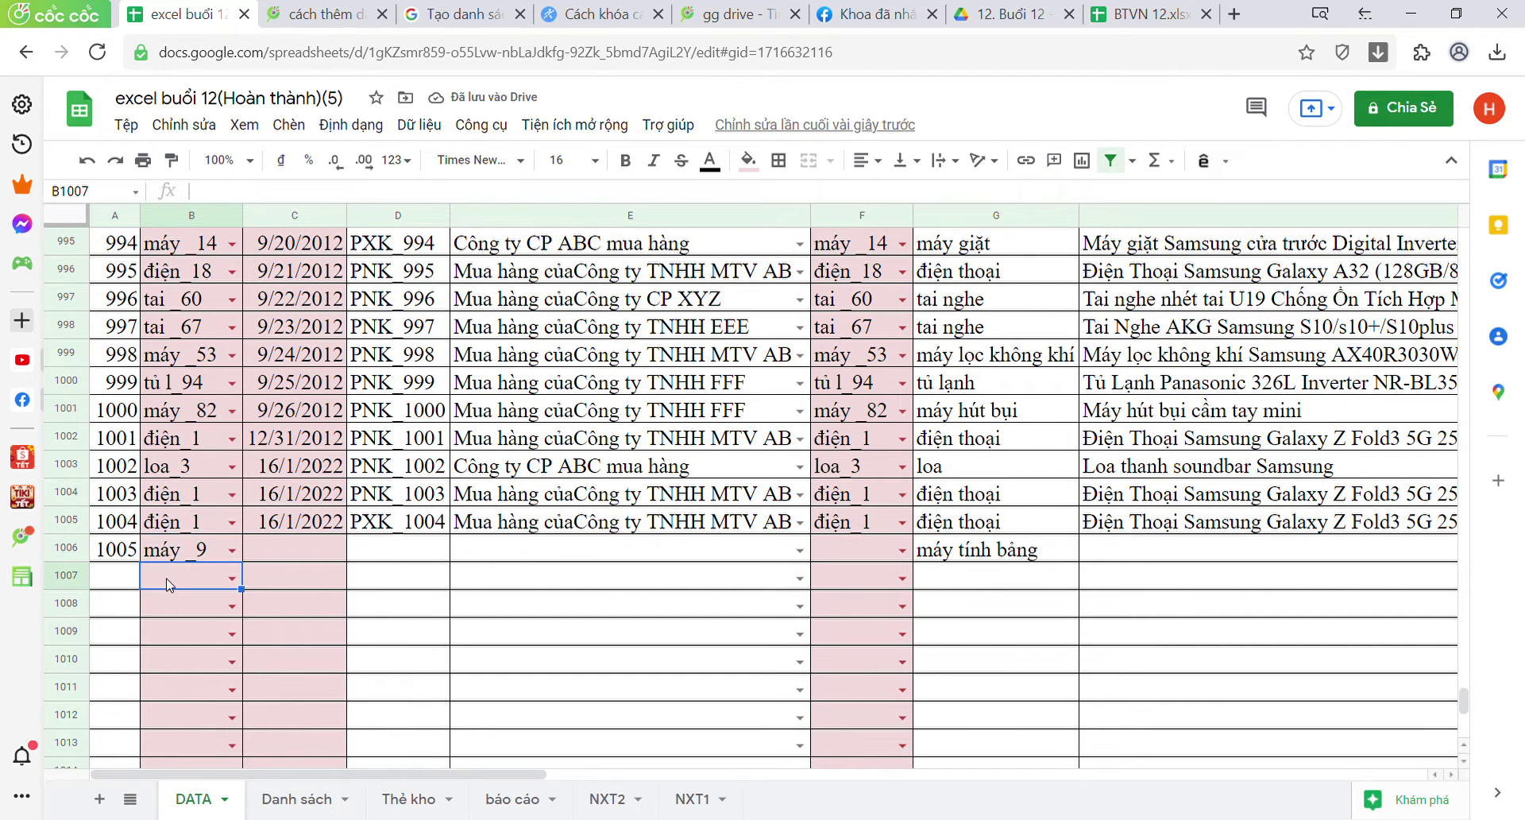
Step: Enter date 16/1/2022 in C1006 and choose Mua hàng của Công ty TNHH MTV ABC in E1006
click(280, 552)
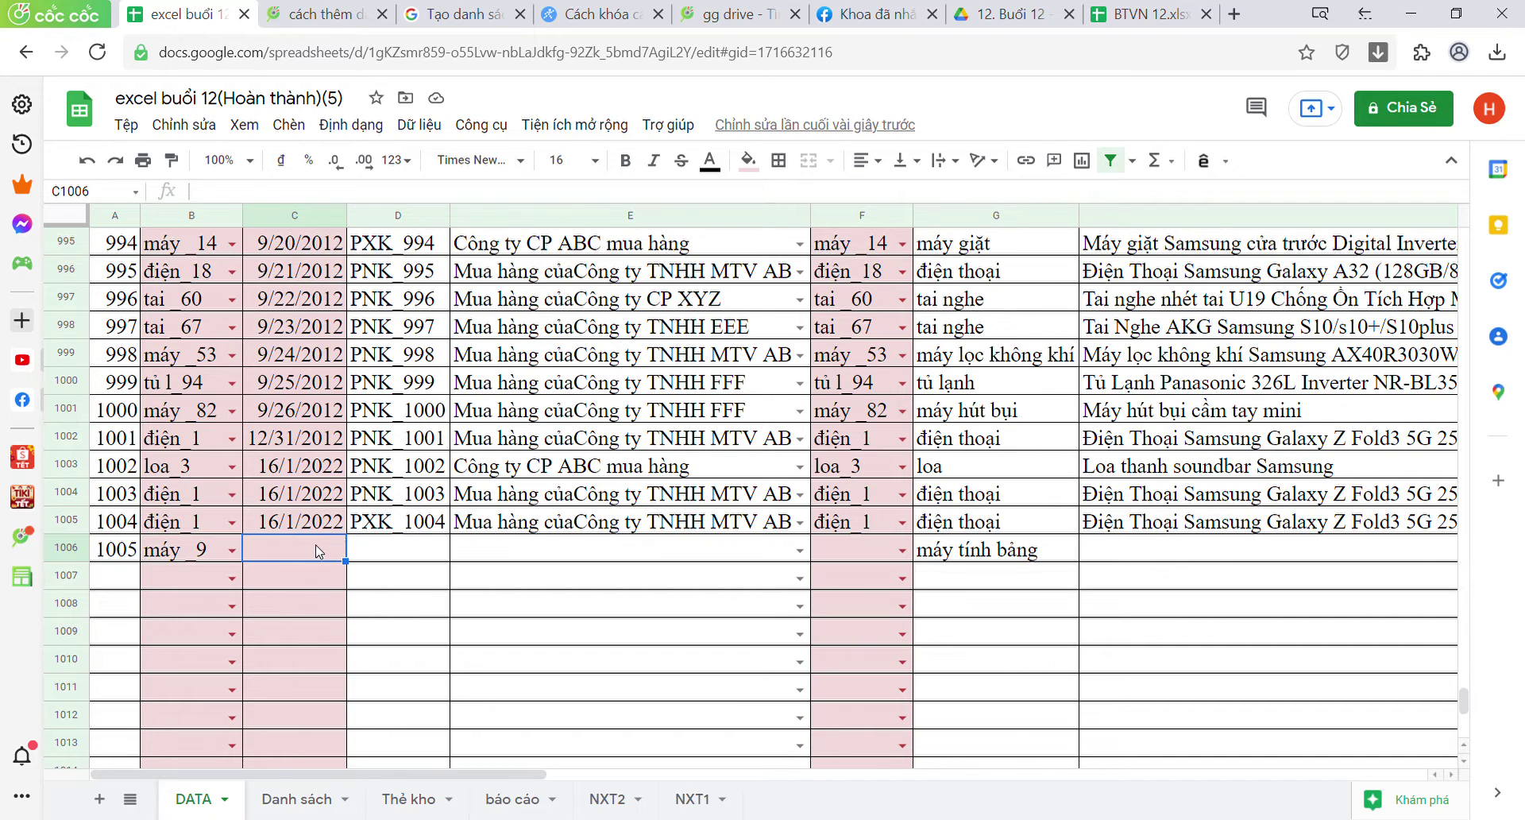
text(1)
text(6/1/2)
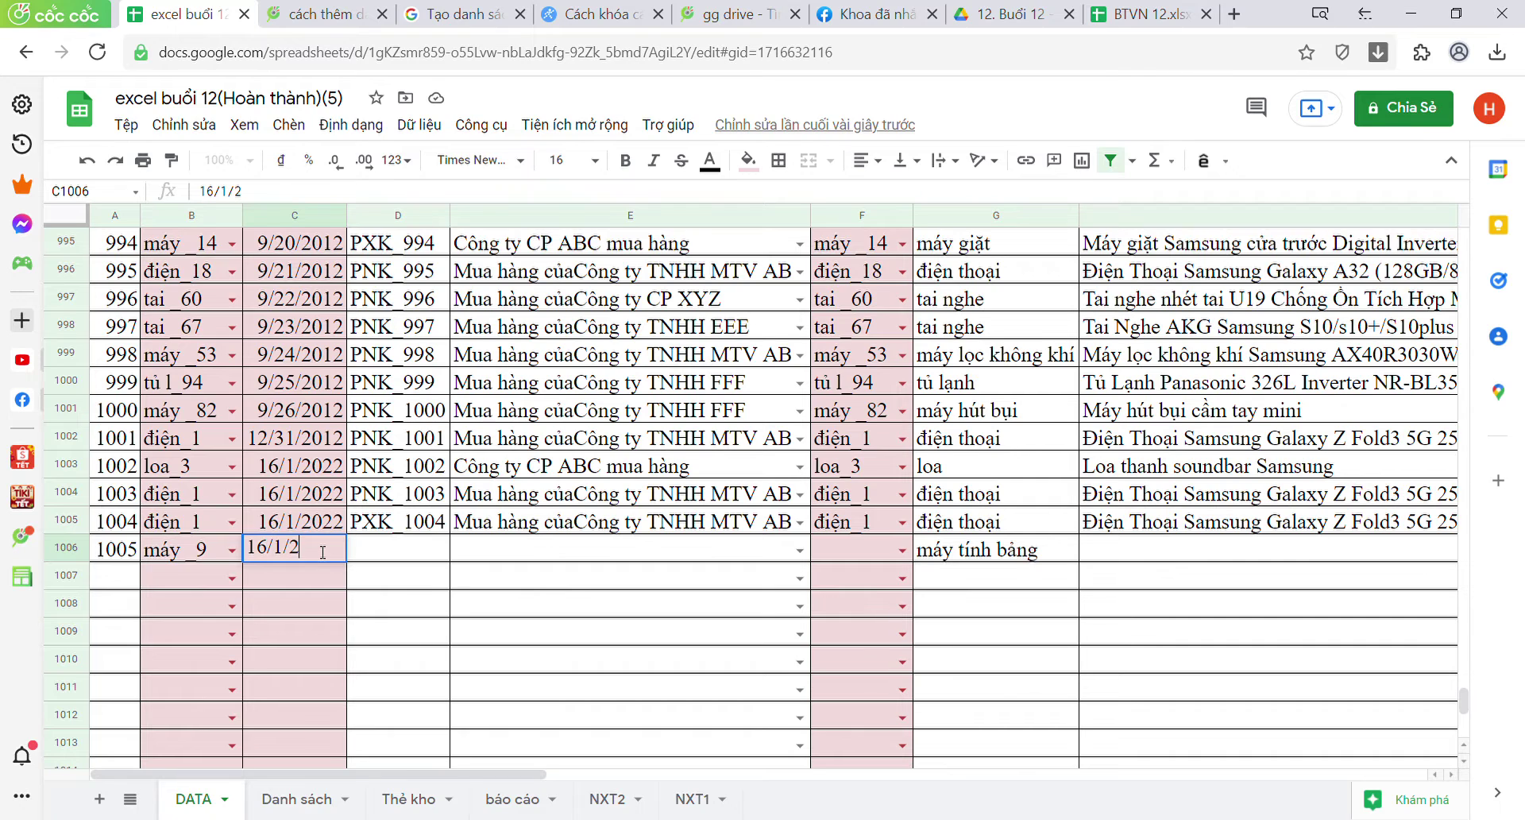
text(022)
click(390, 550)
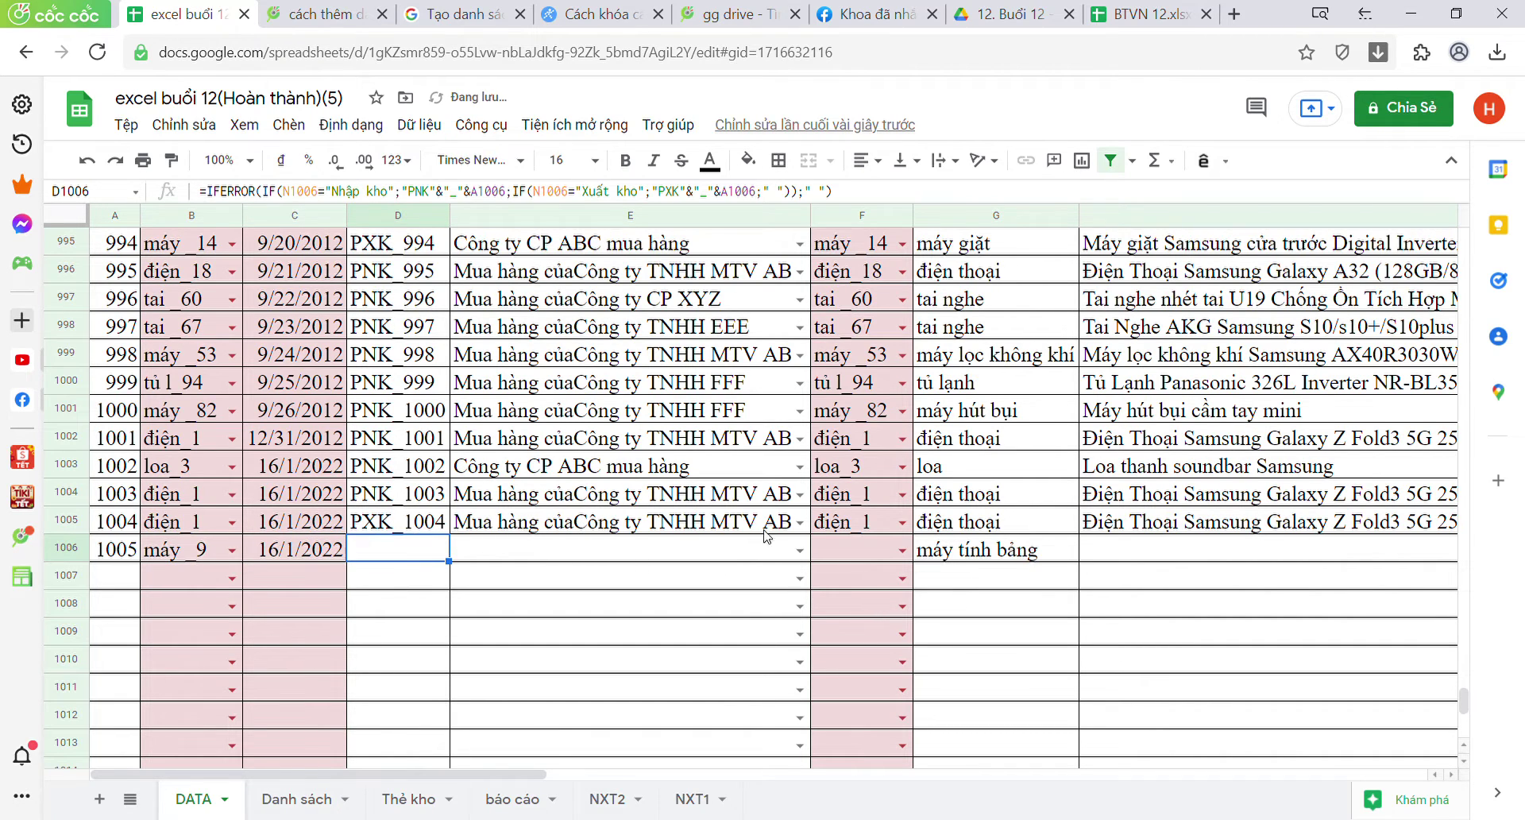
click(802, 553)
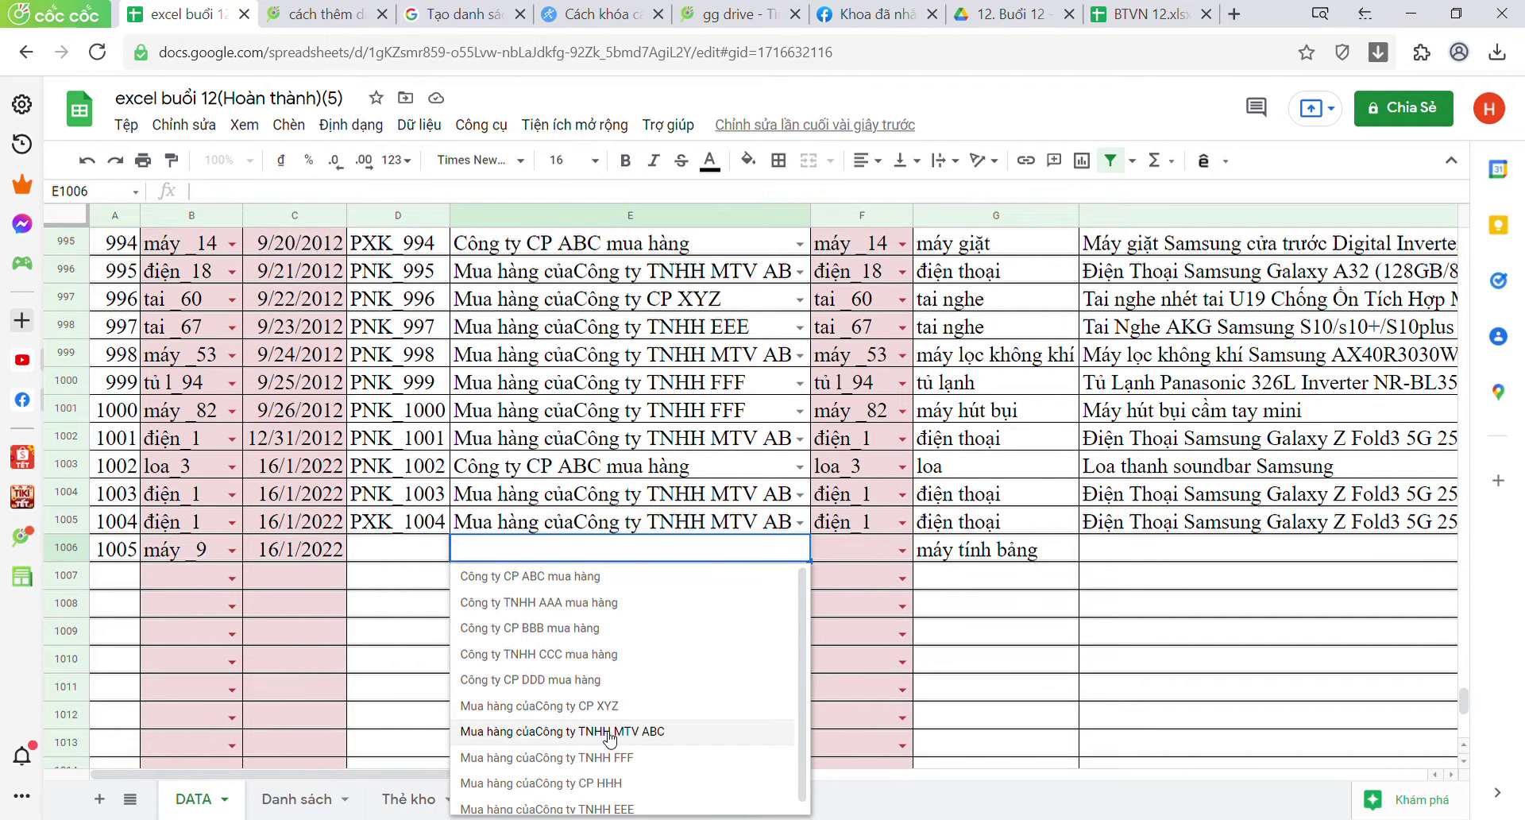
click(609, 730)
Step: Choose máy_9 in F1006 and enter quantity 5 in J1006
click(878, 561)
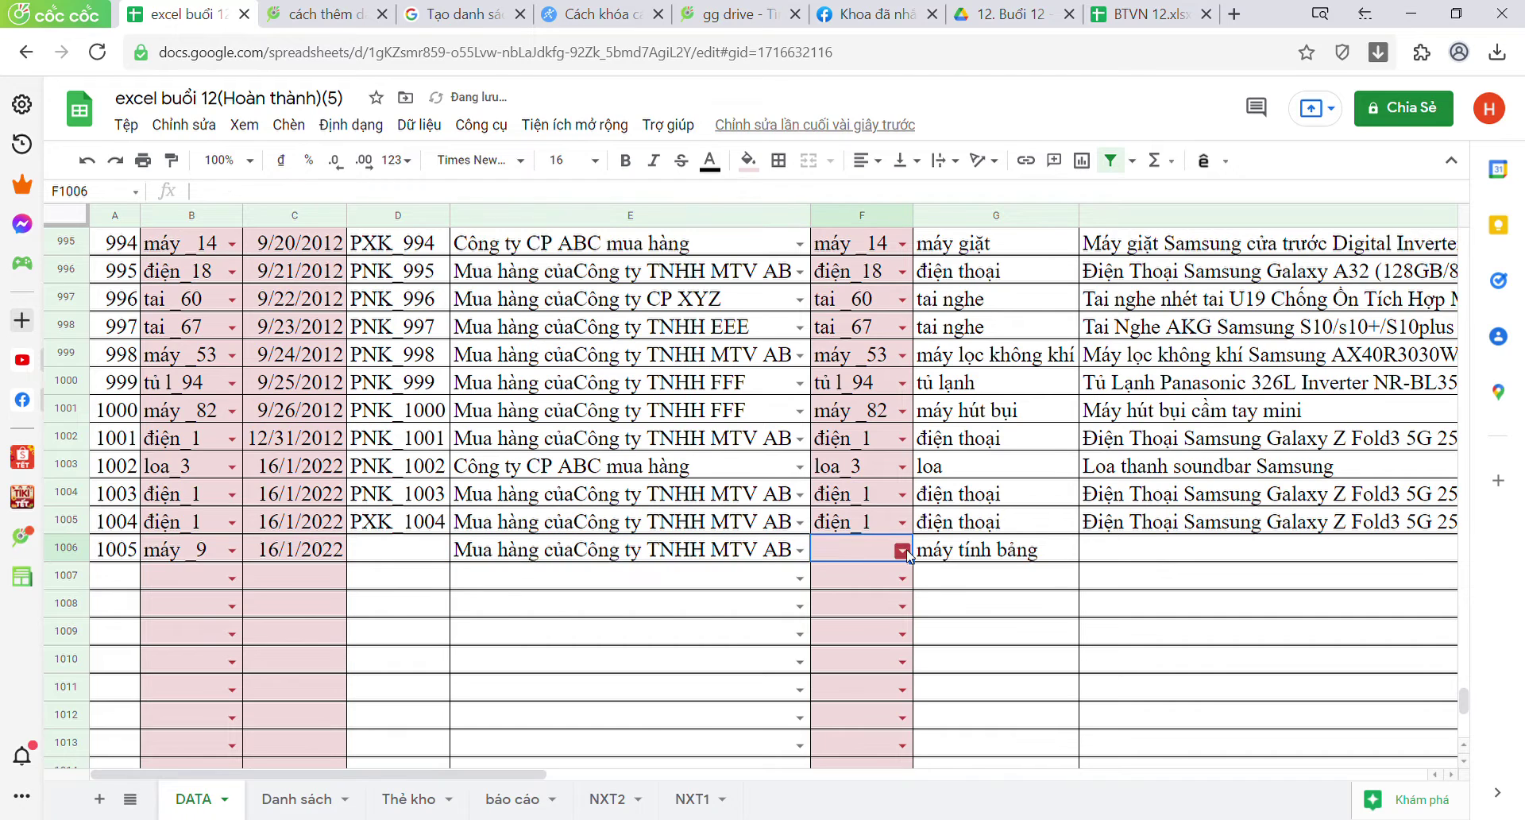
click(908, 555)
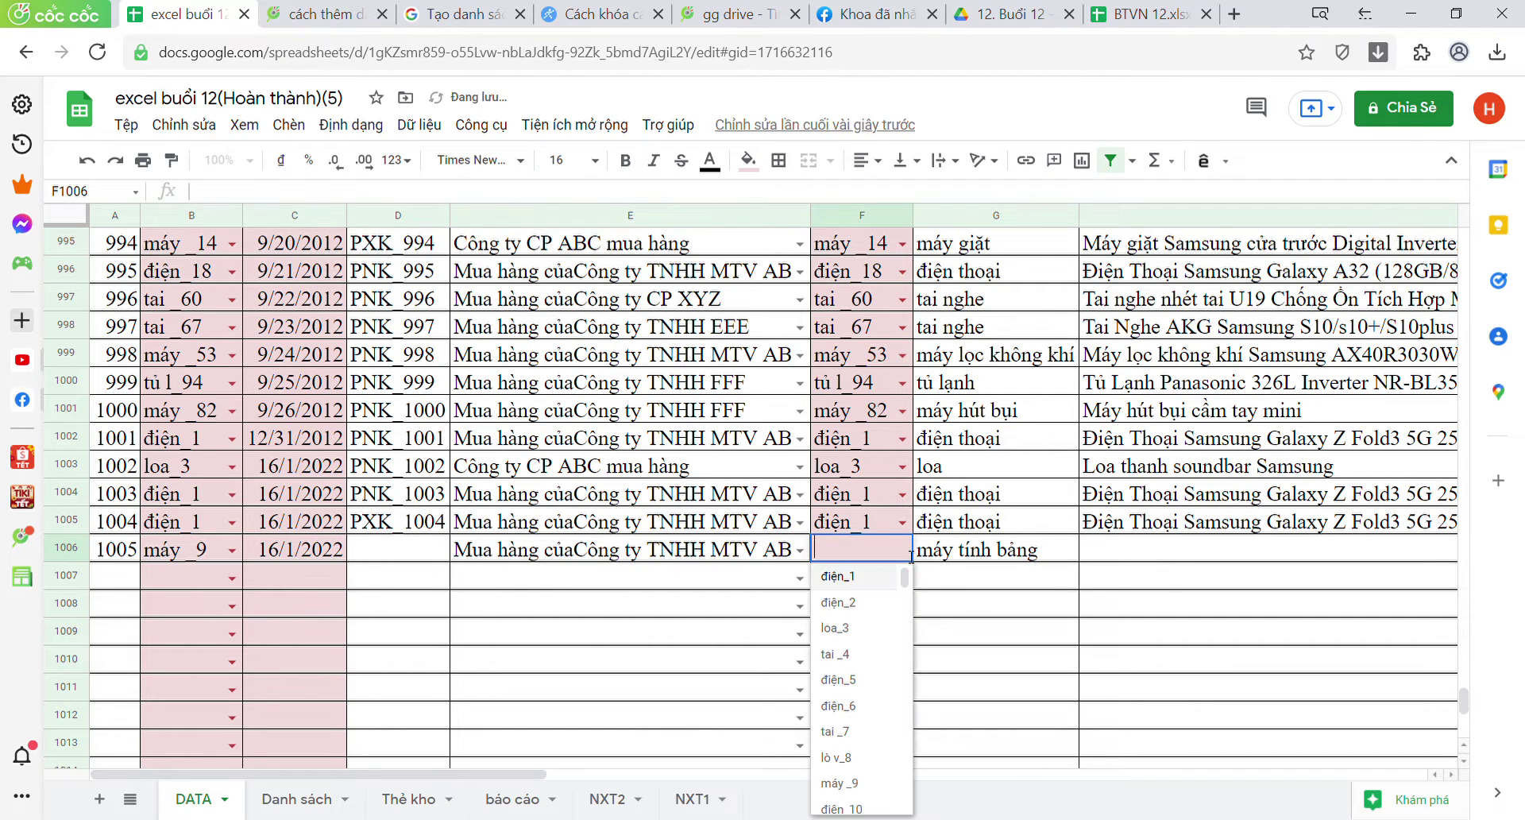
click(858, 786)
scroll(1186, 647, right, 2)
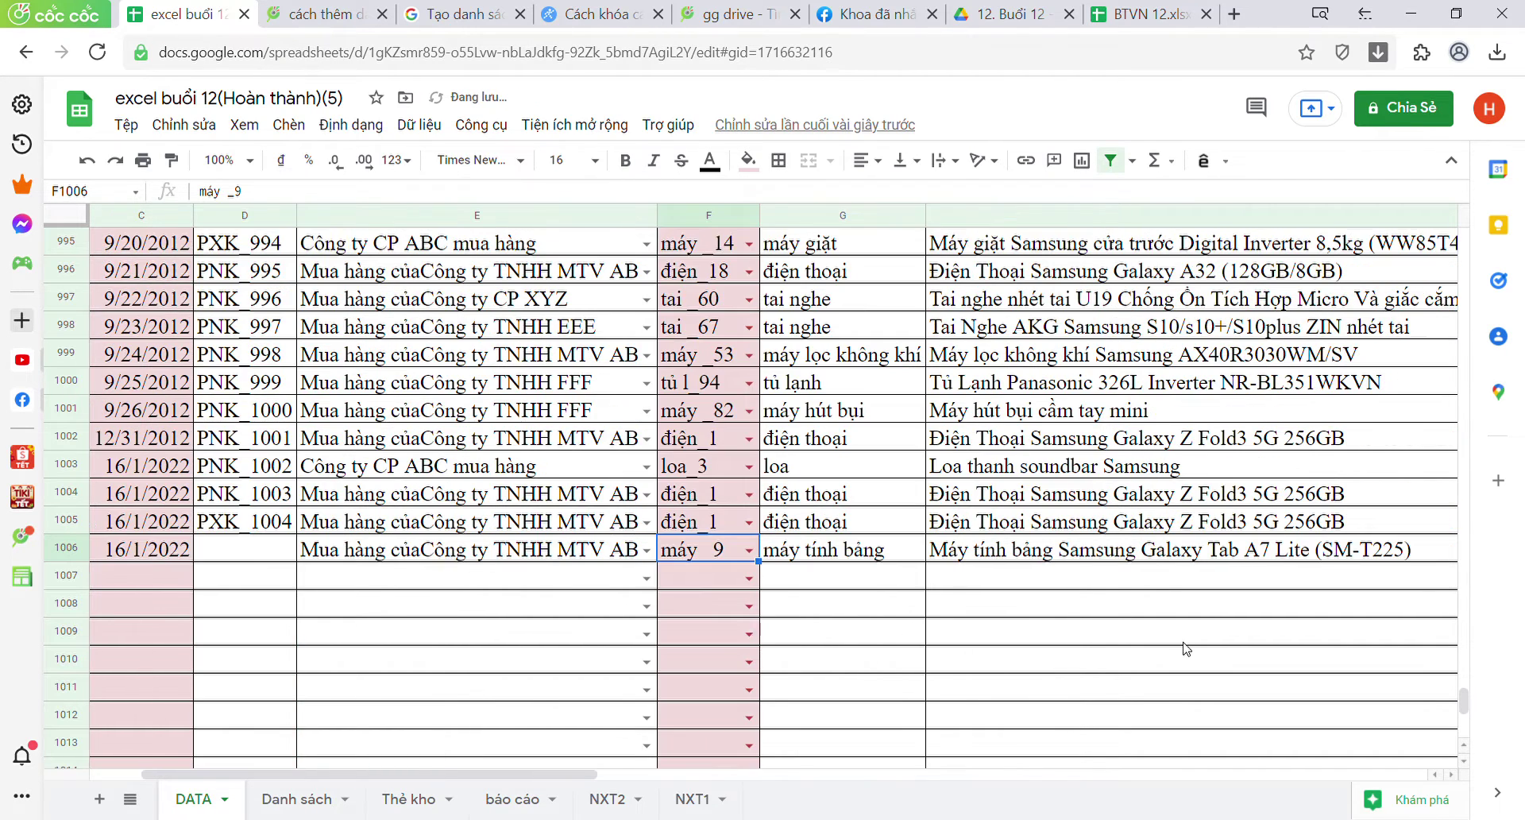
scroll(1185, 647, right, 1)
scroll(1185, 647, right, 3)
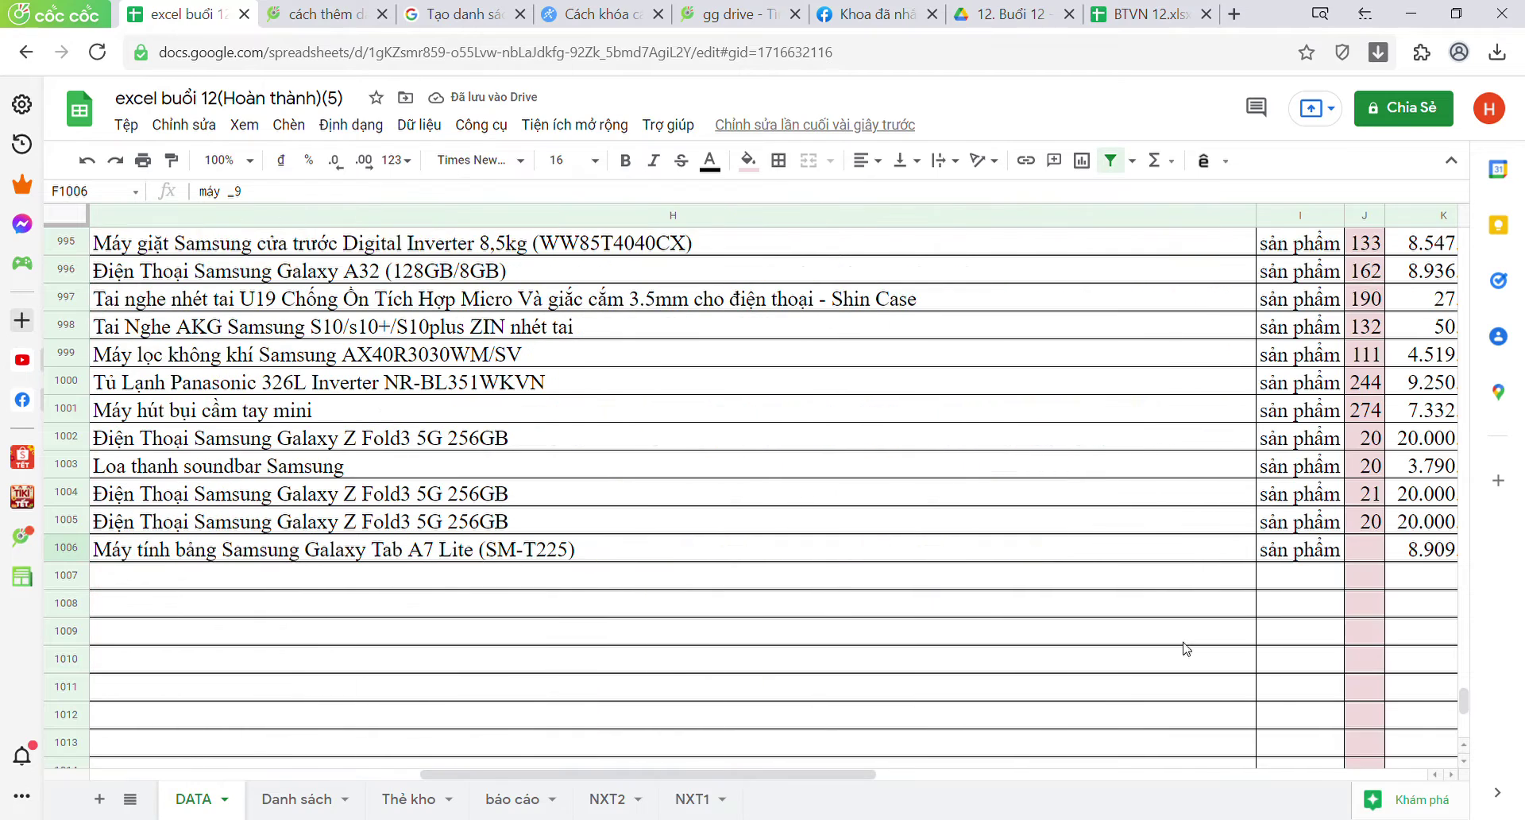
click(1360, 546)
text(5)
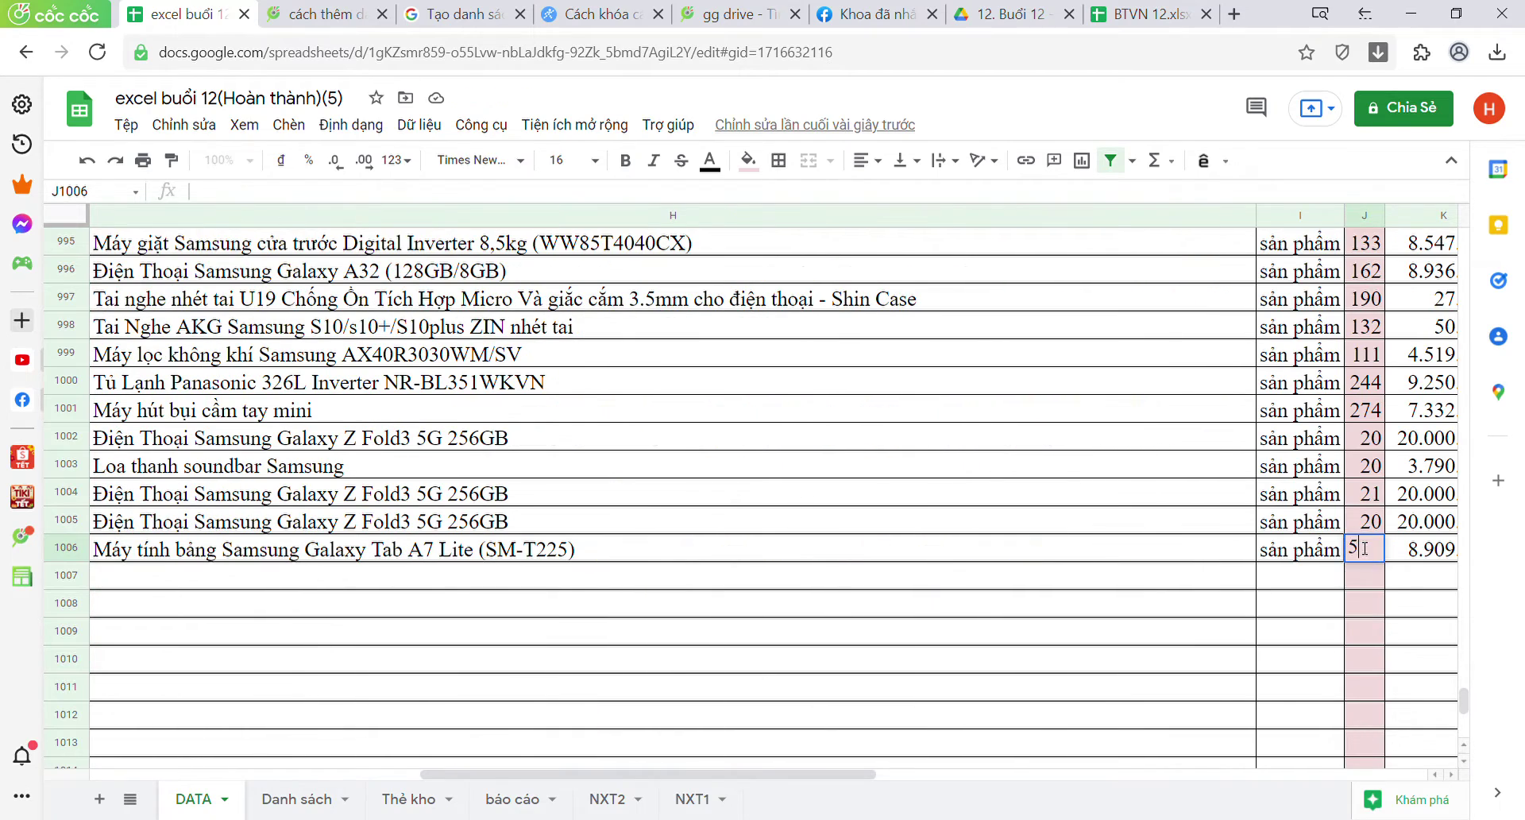
key(Return)
scroll(1361, 546, right, 2)
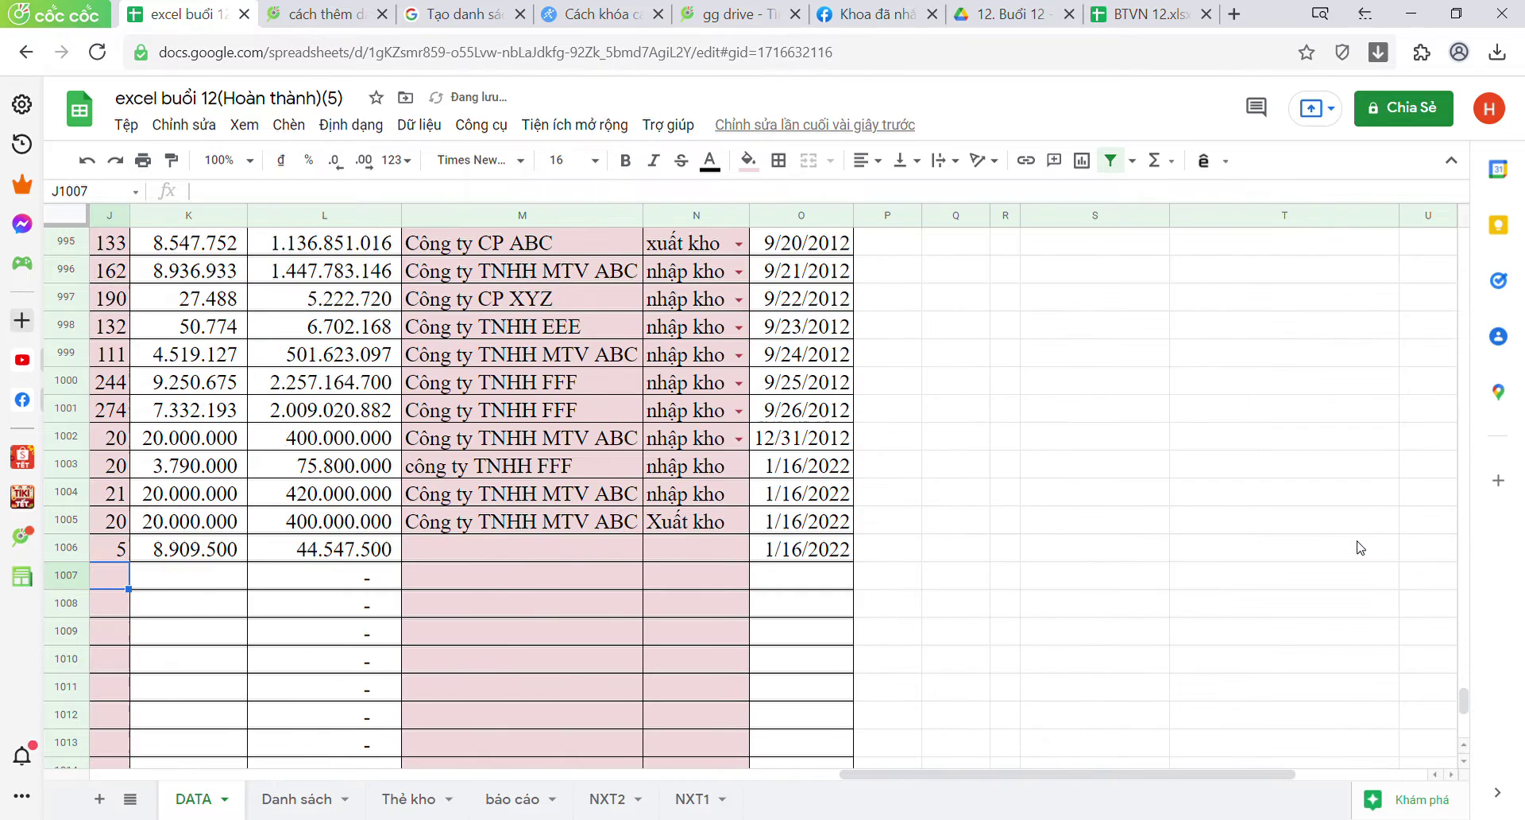
click(577, 551)
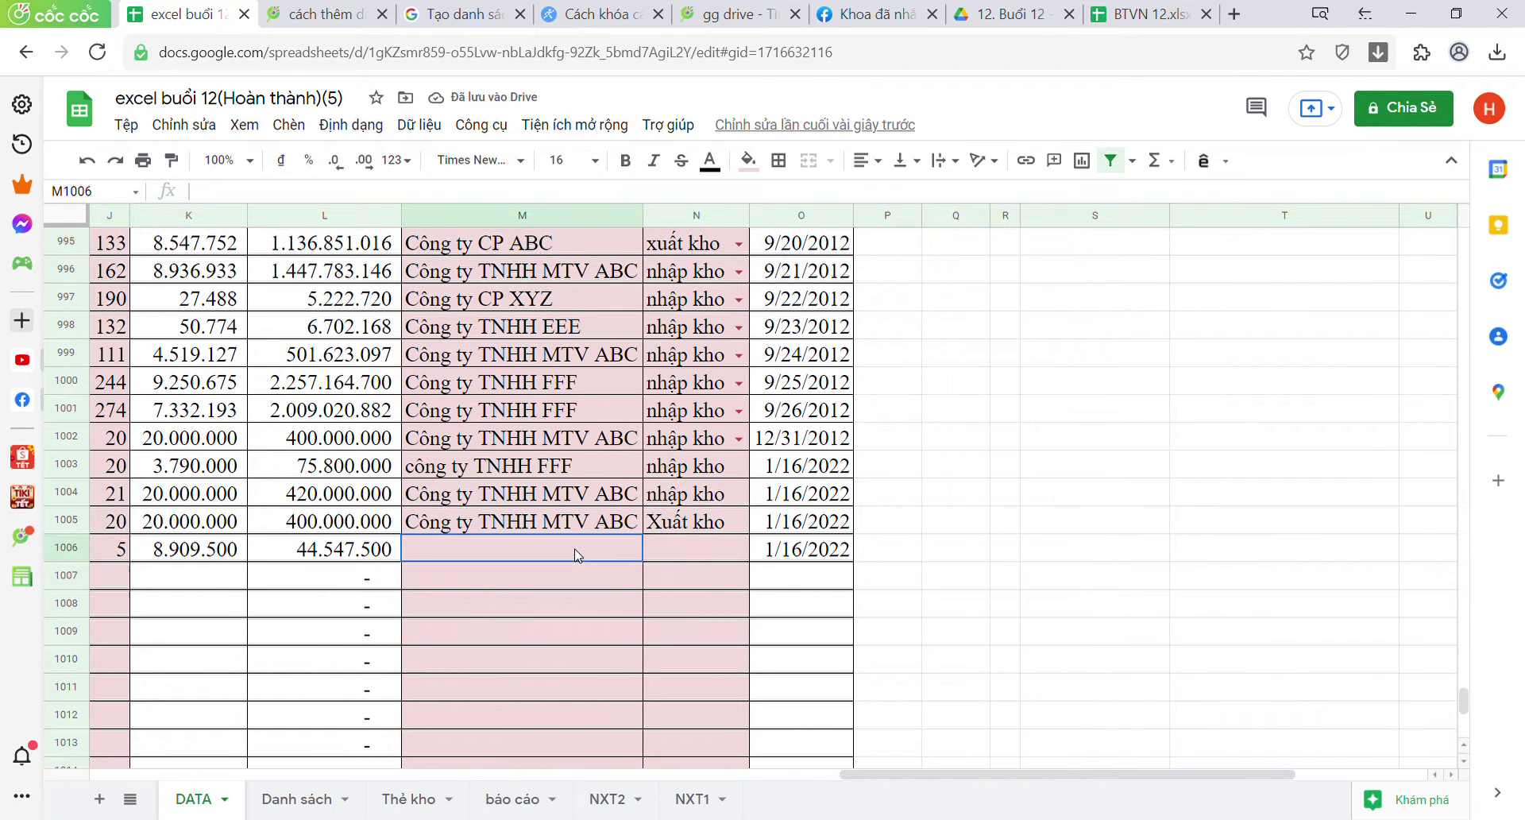
scroll(609, 524, left, 3)
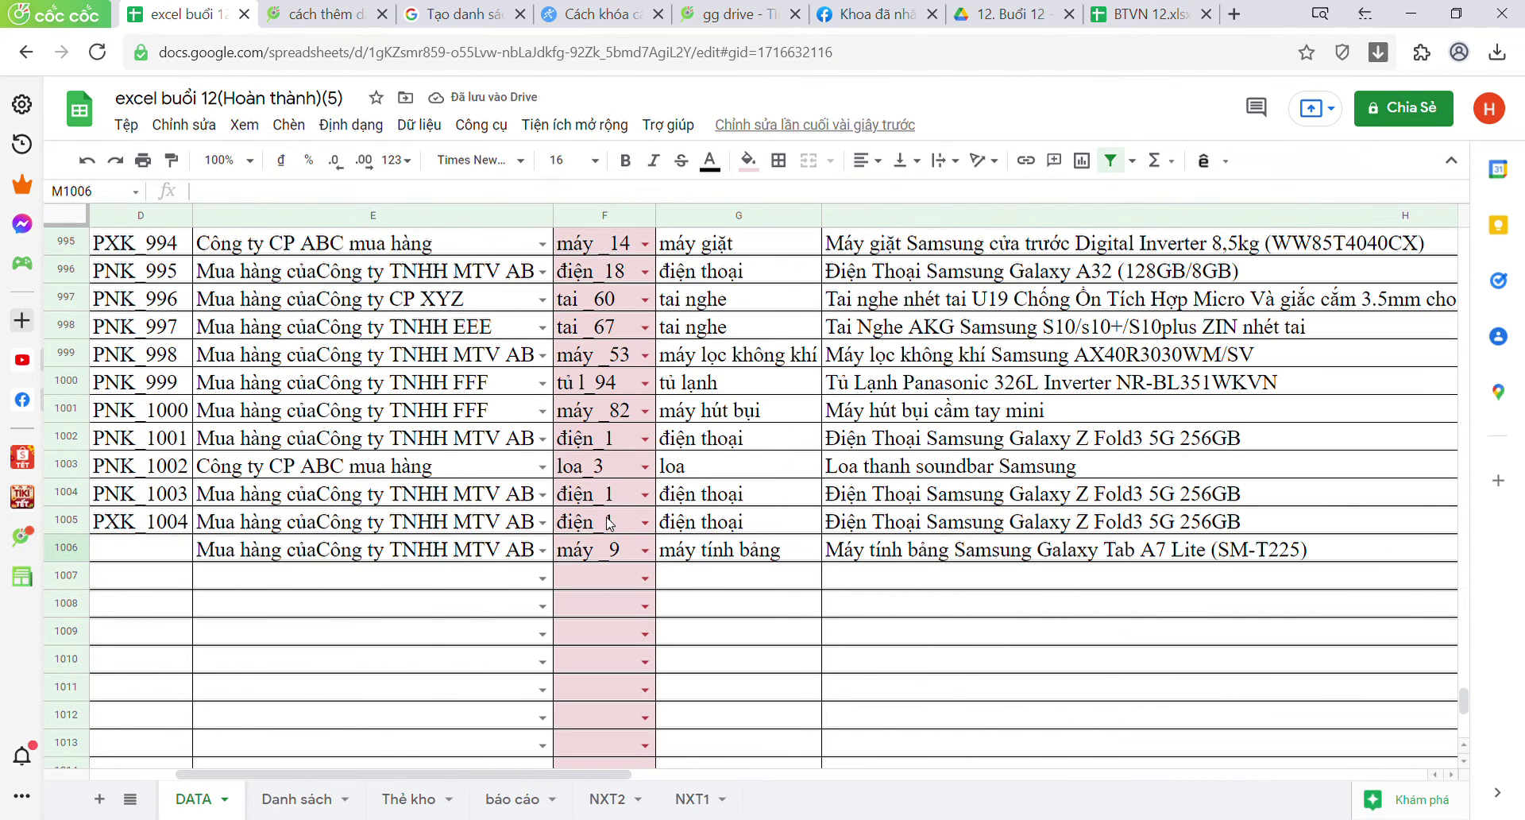
click(493, 549)
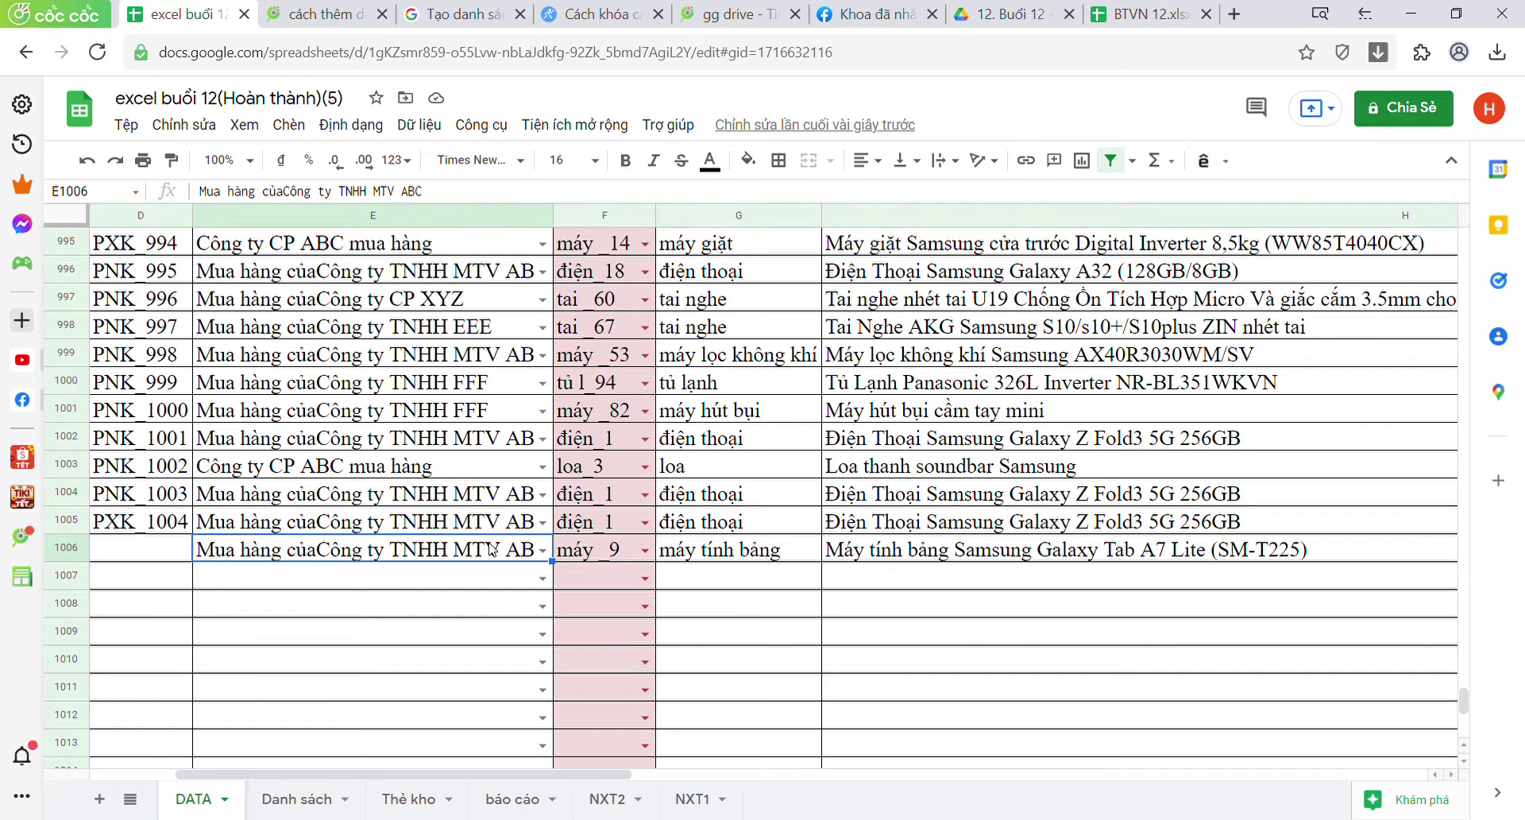
click(818, 601)
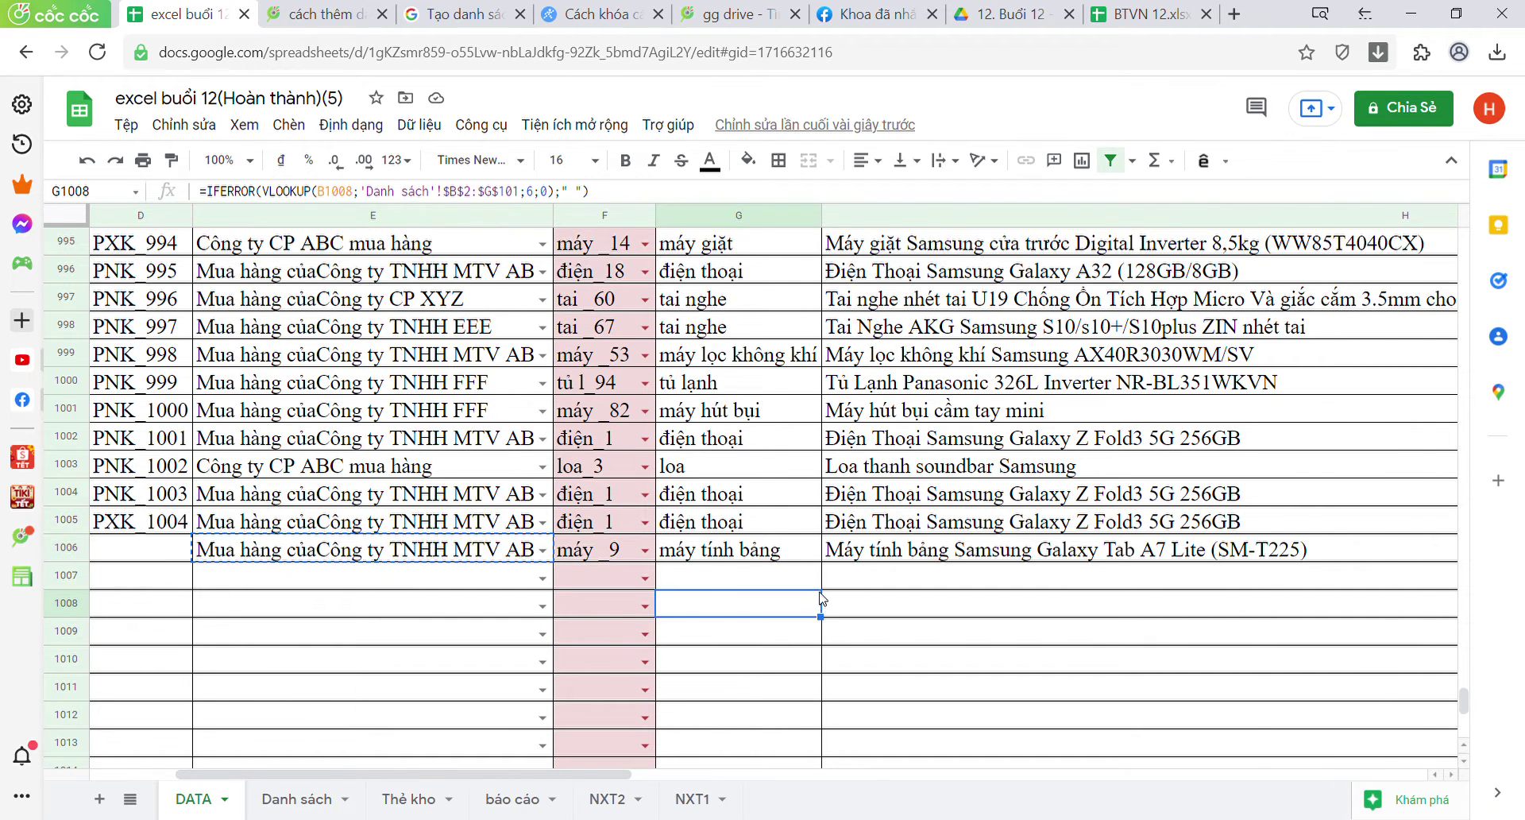
scroll(822, 599, right, 3)
scroll(1063, 642, right, 3)
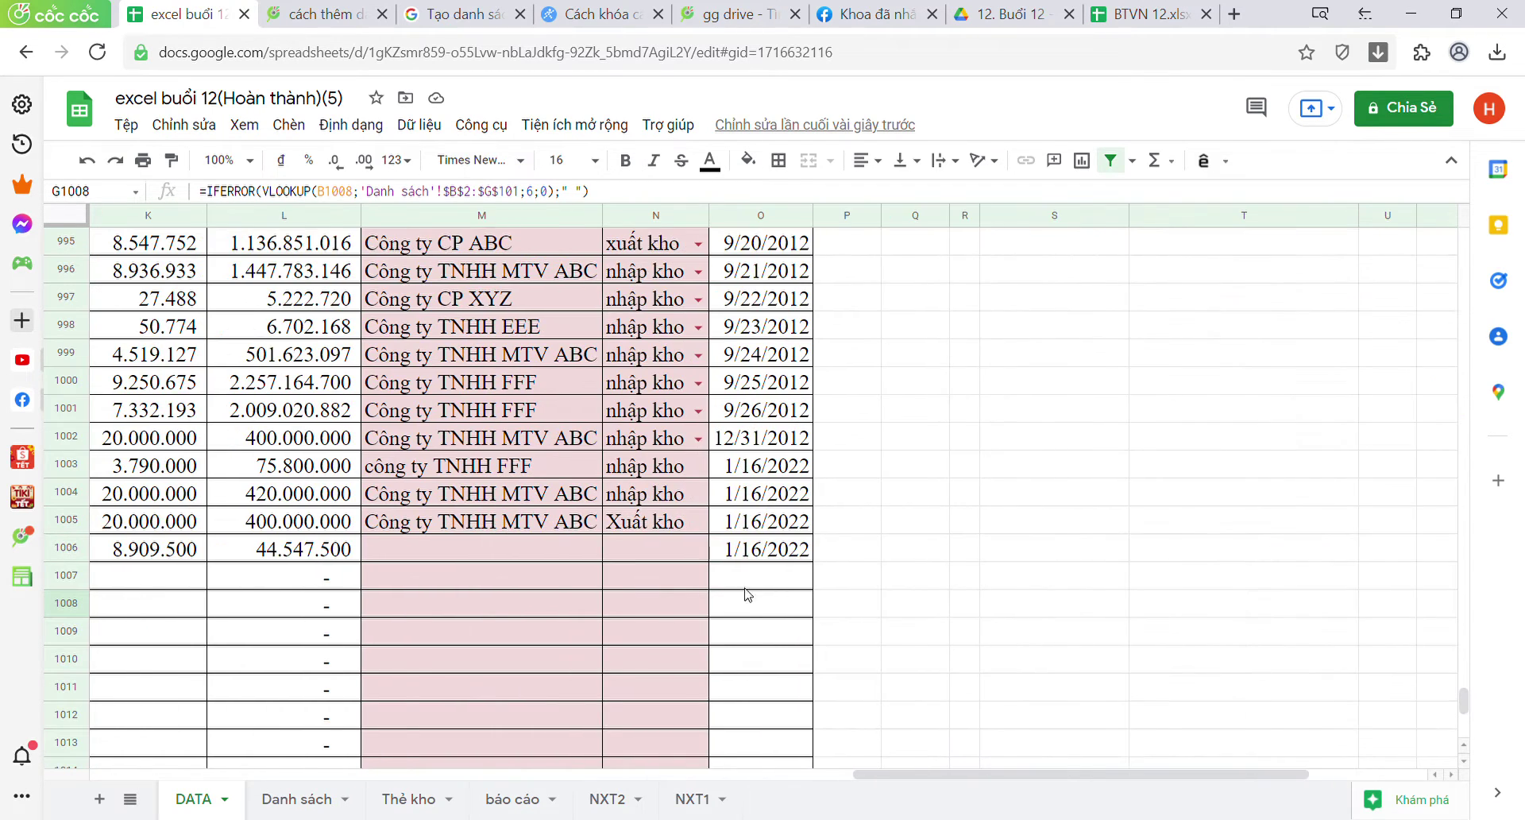
click(589, 551)
text(Mua hàng củaCông ty TNHH MTV ABC)
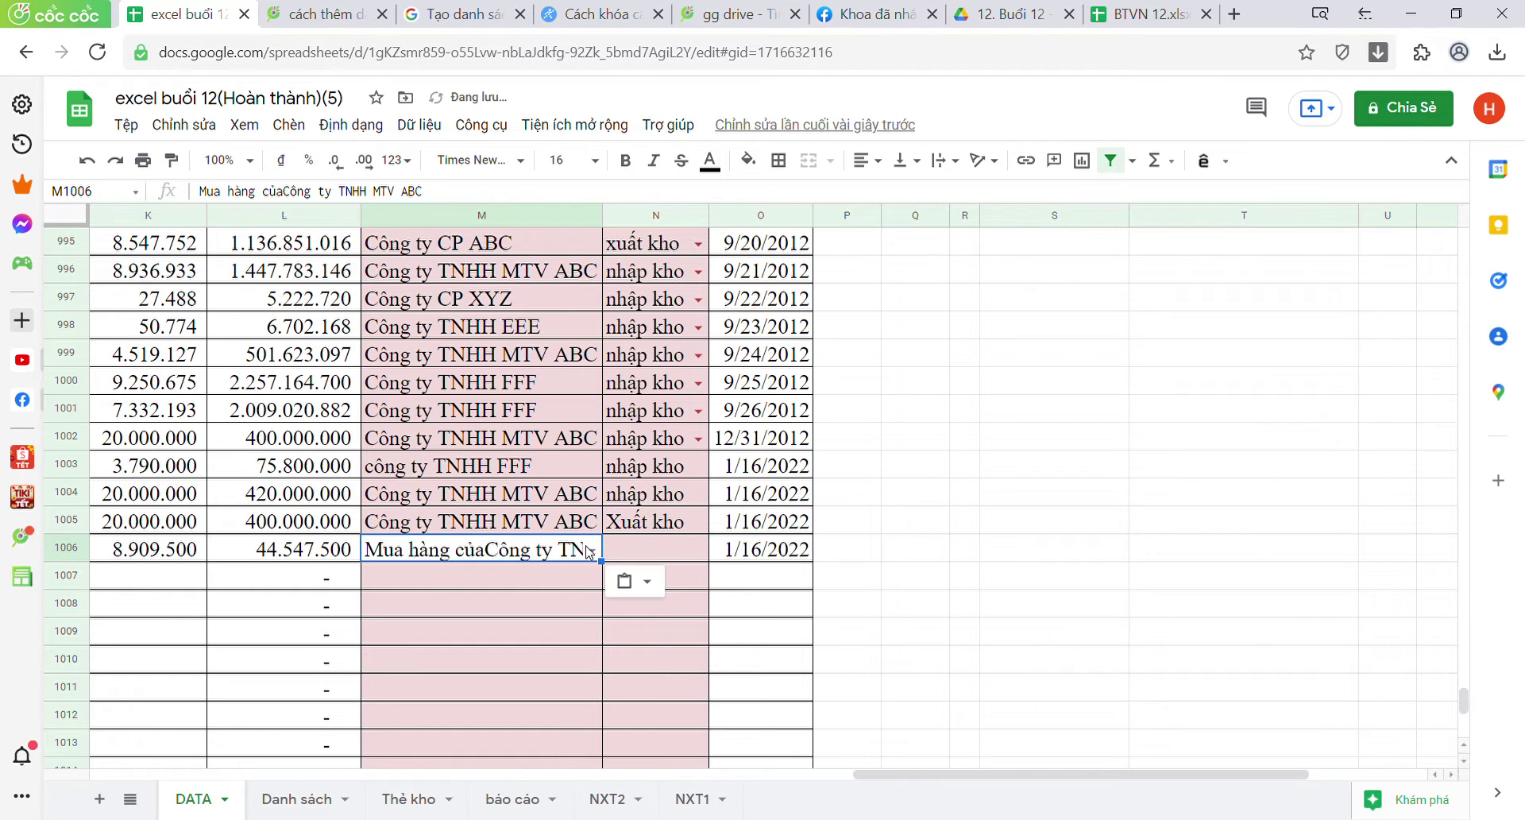
click(647, 546)
click(487, 614)
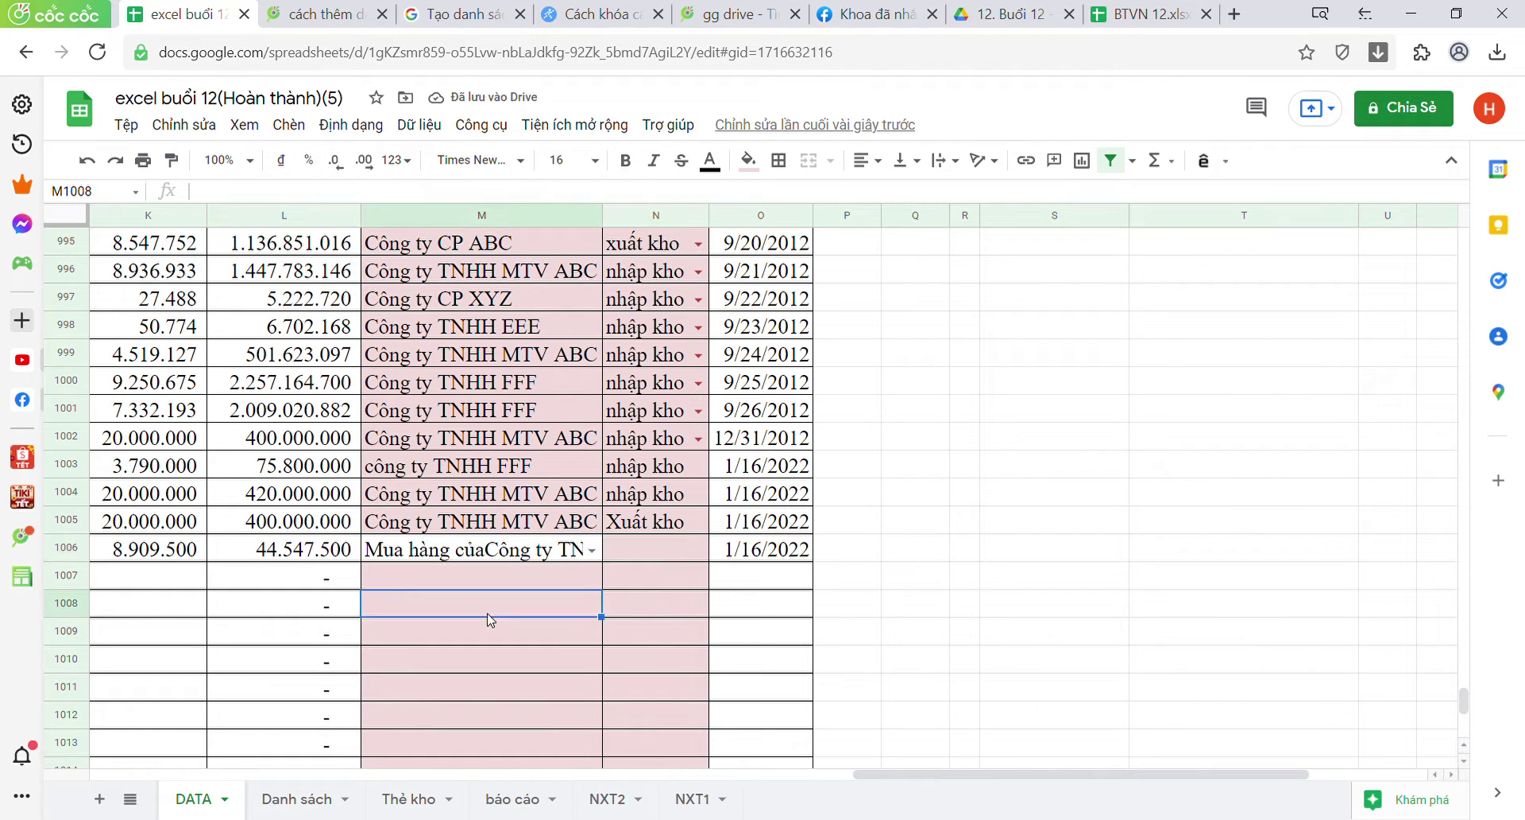
click(532, 551)
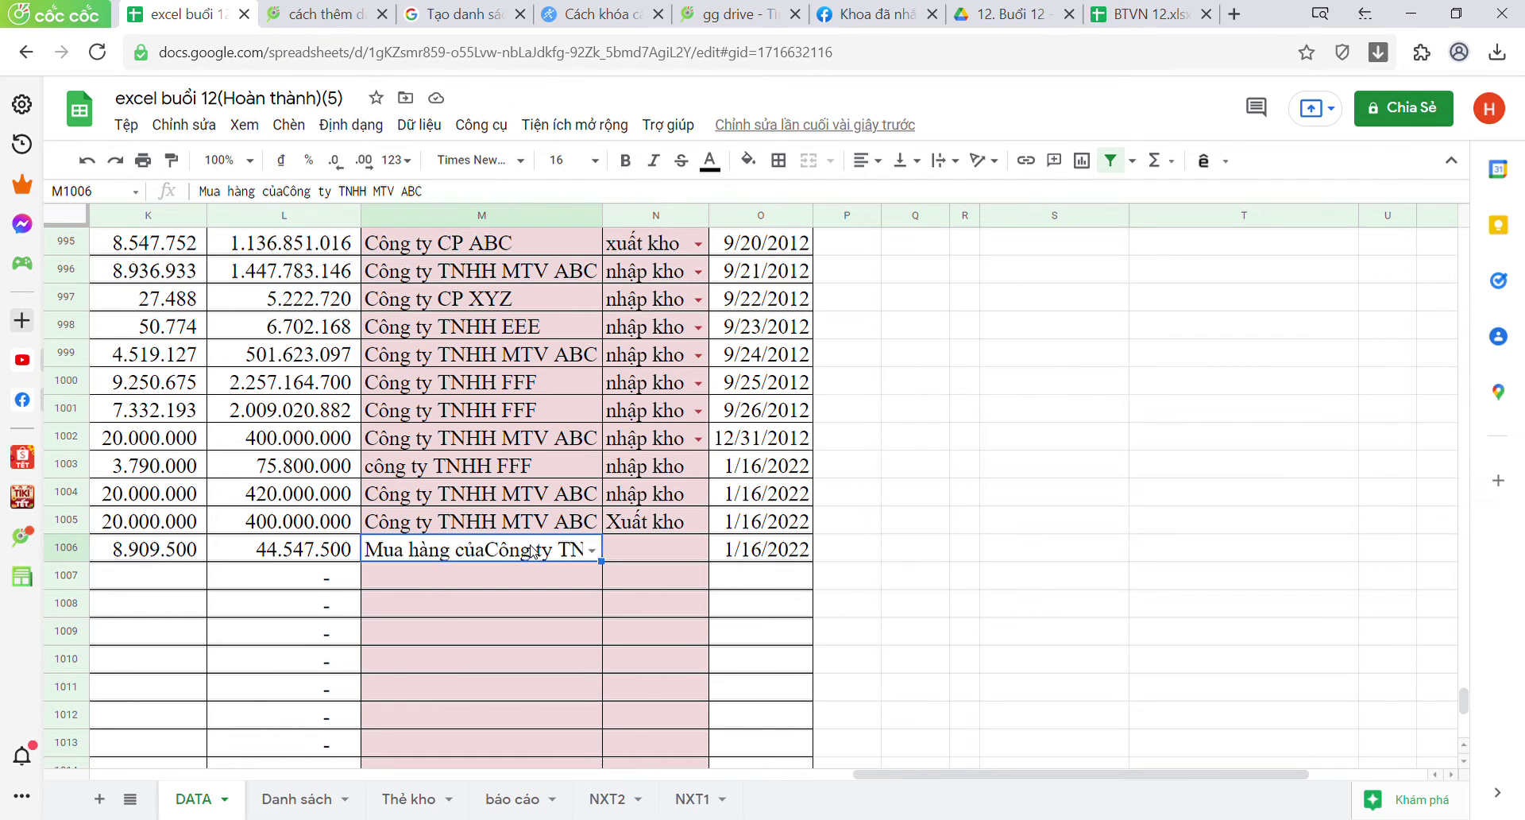
key(Delete)
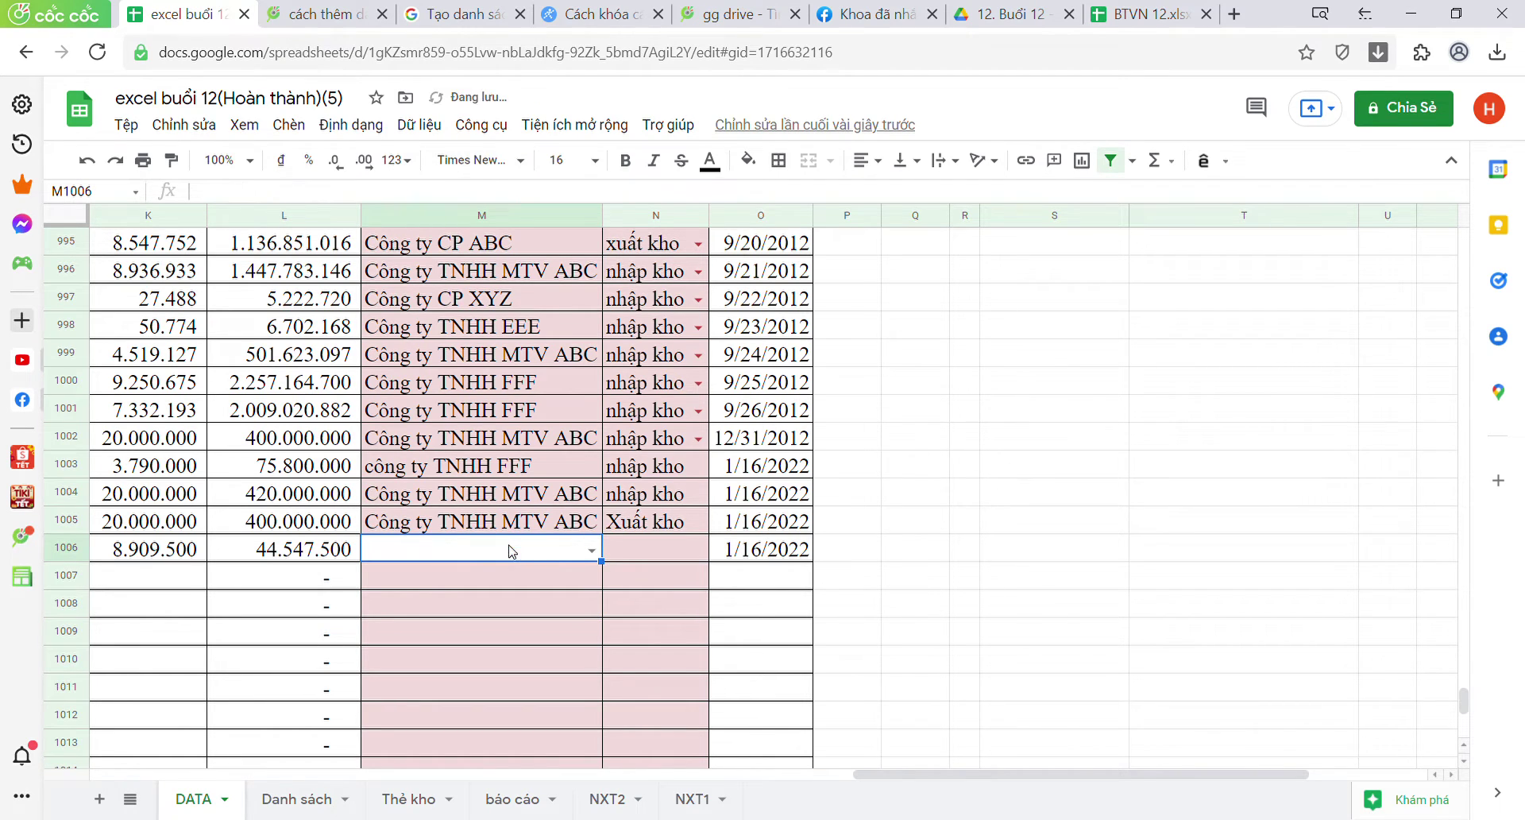
click(415, 643)
scroll(418, 651, left, 10)
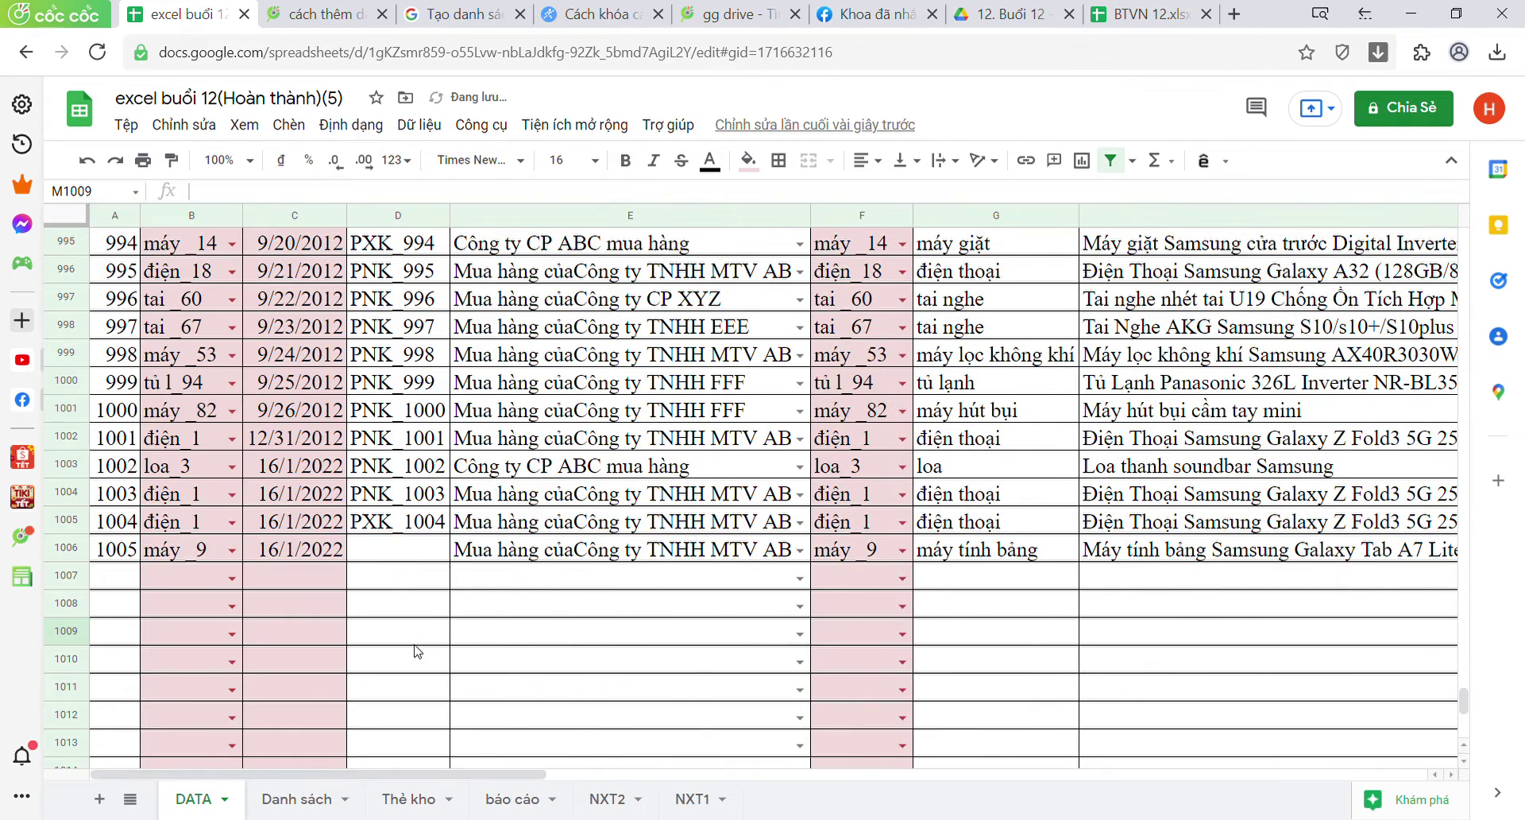
key(ctrl+z)
key(Delete)
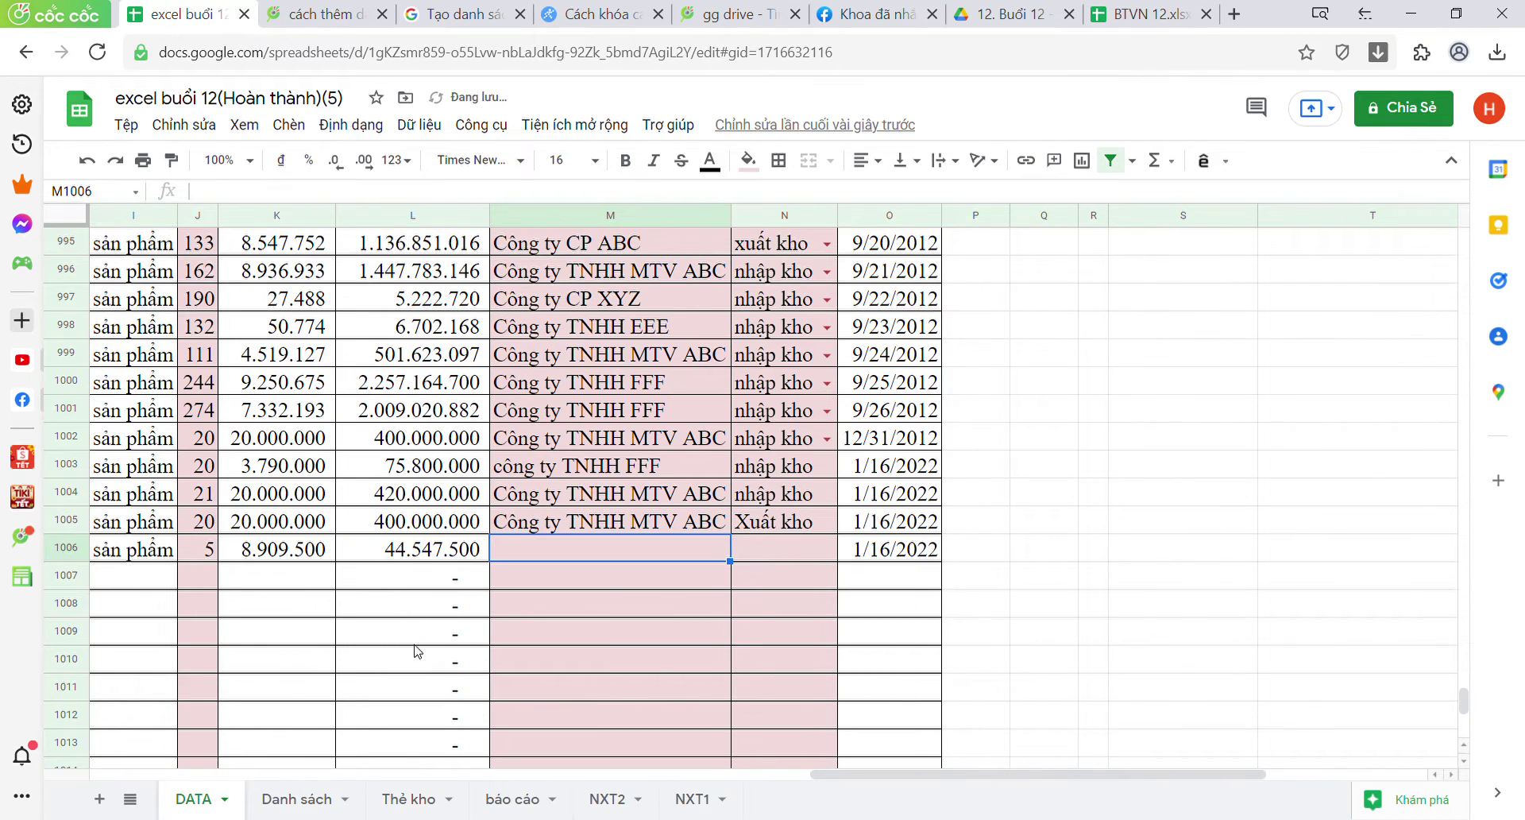
scroll(633, 615, left, 10)
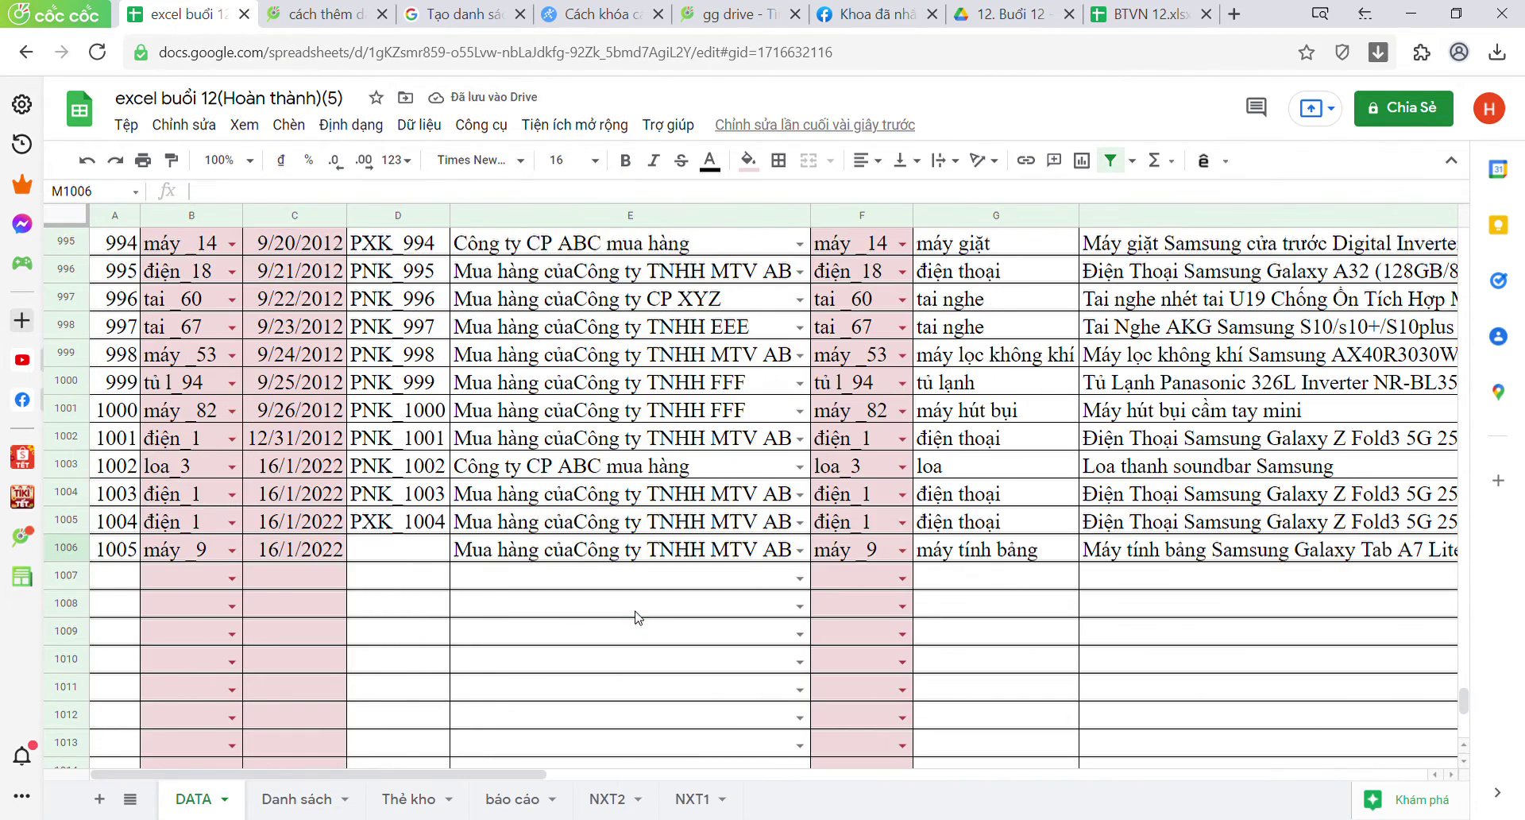
Step: Copy Công ty TNHH MTV ABC from M1005 down into M1006
scroll(636, 616, right, 10)
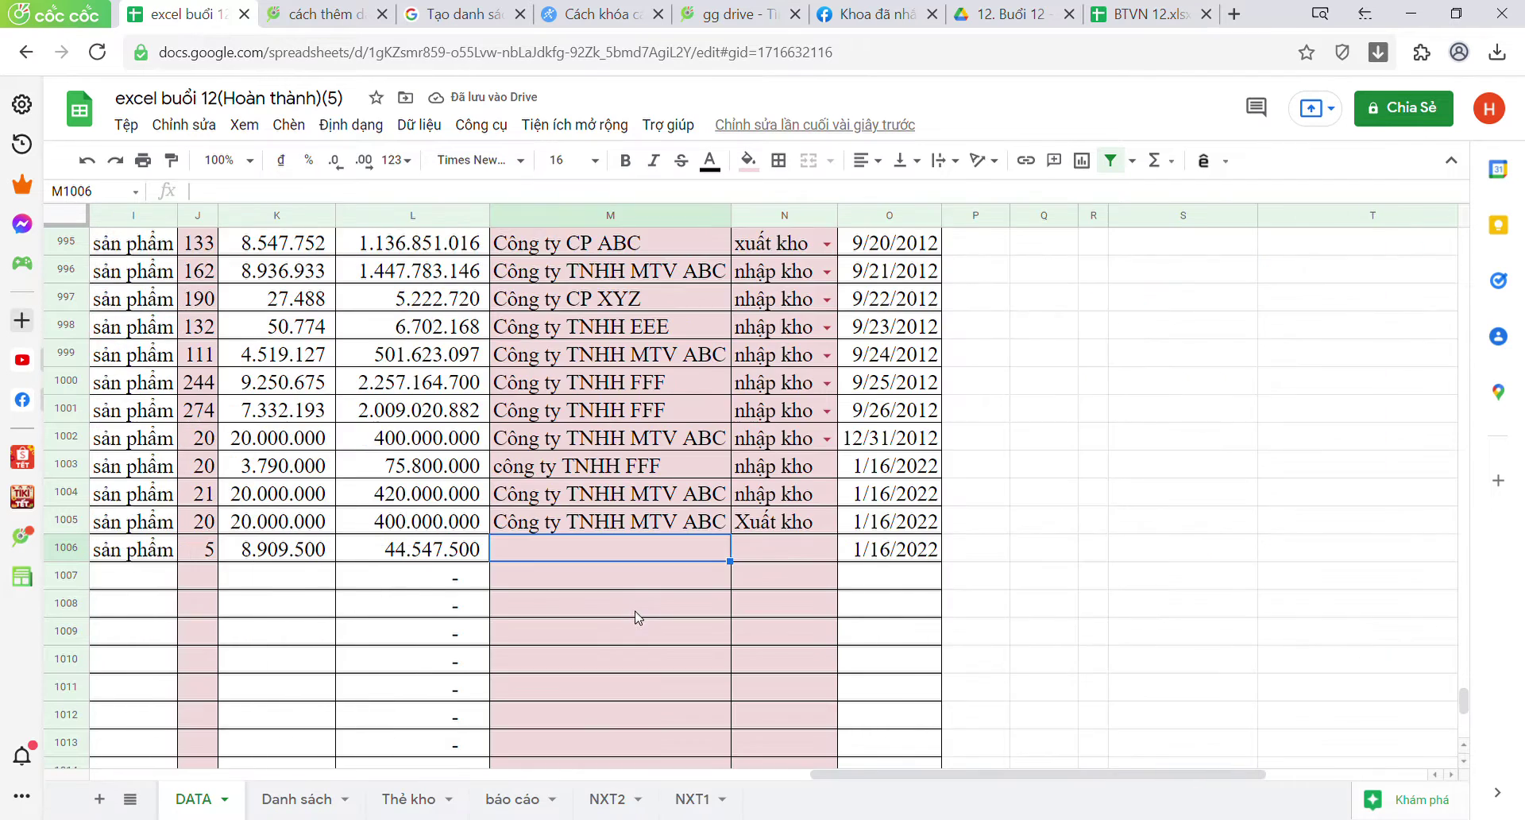
click(632, 518)
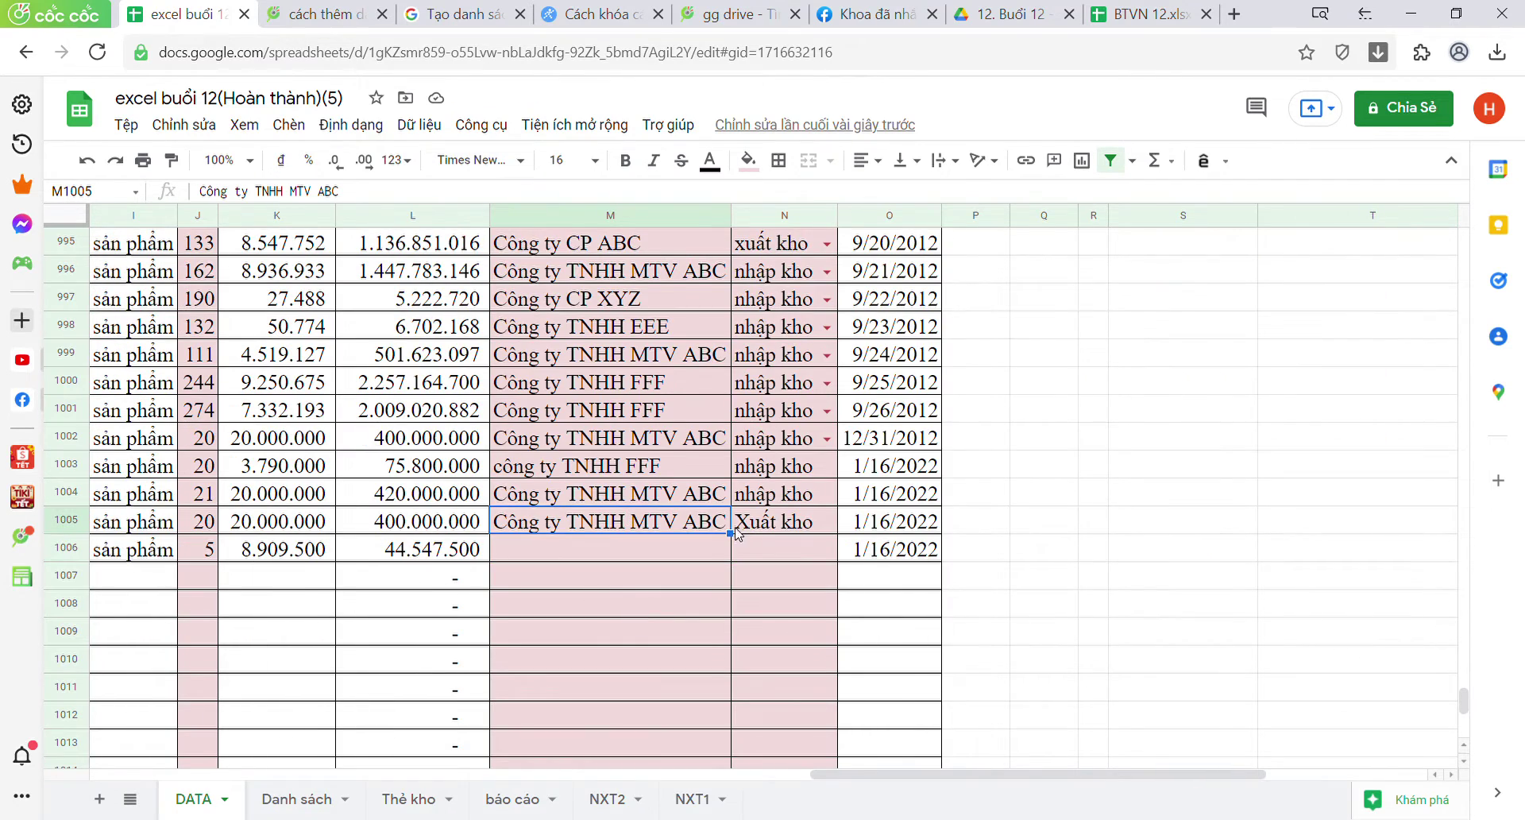
drag(740, 545, 742, 567)
Step: Enter xuất kho as the transaction type in N1006
click(807, 551)
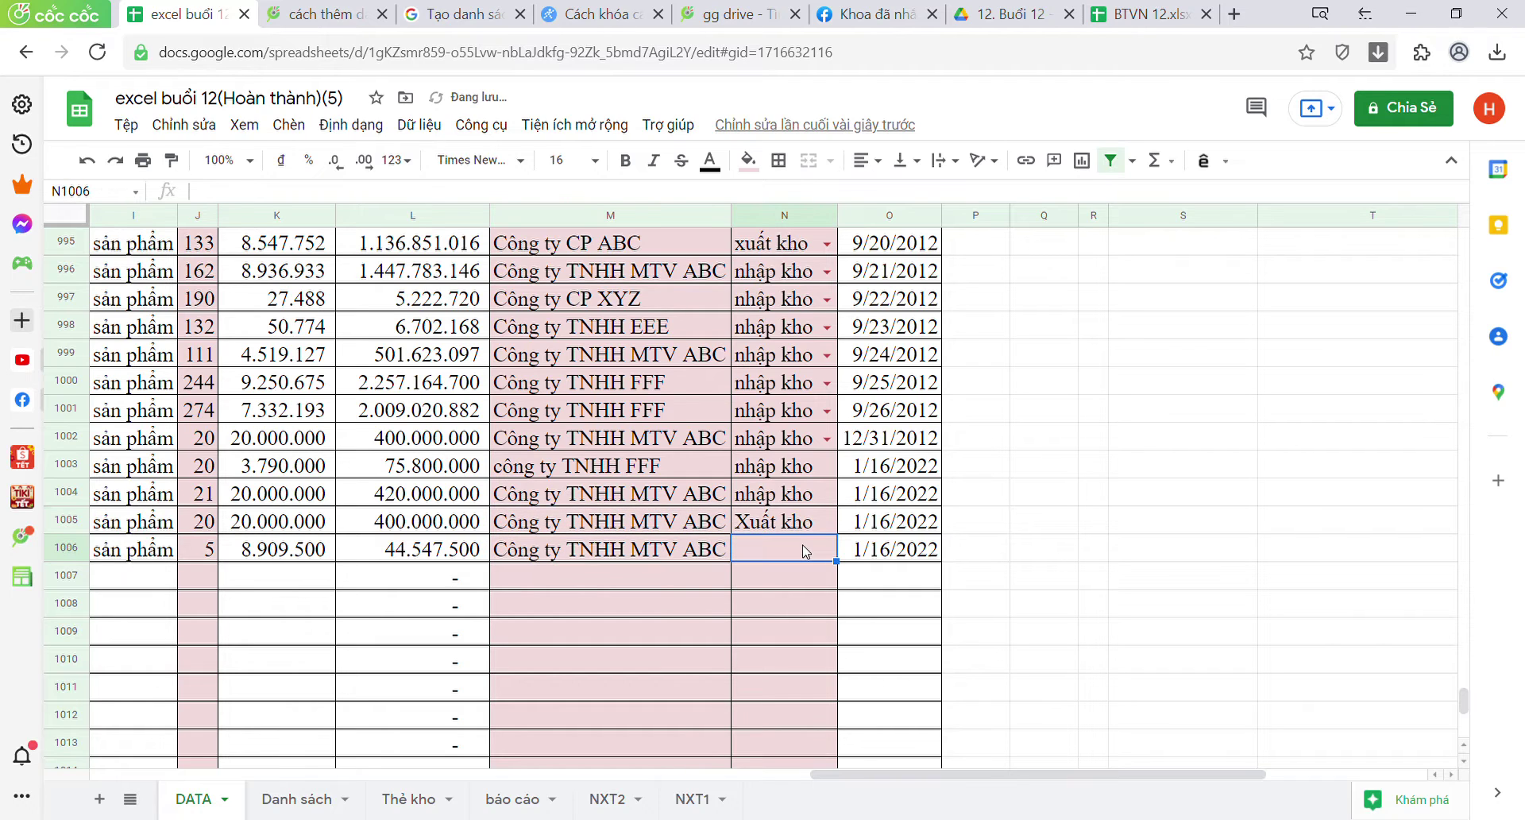
text(xuất)
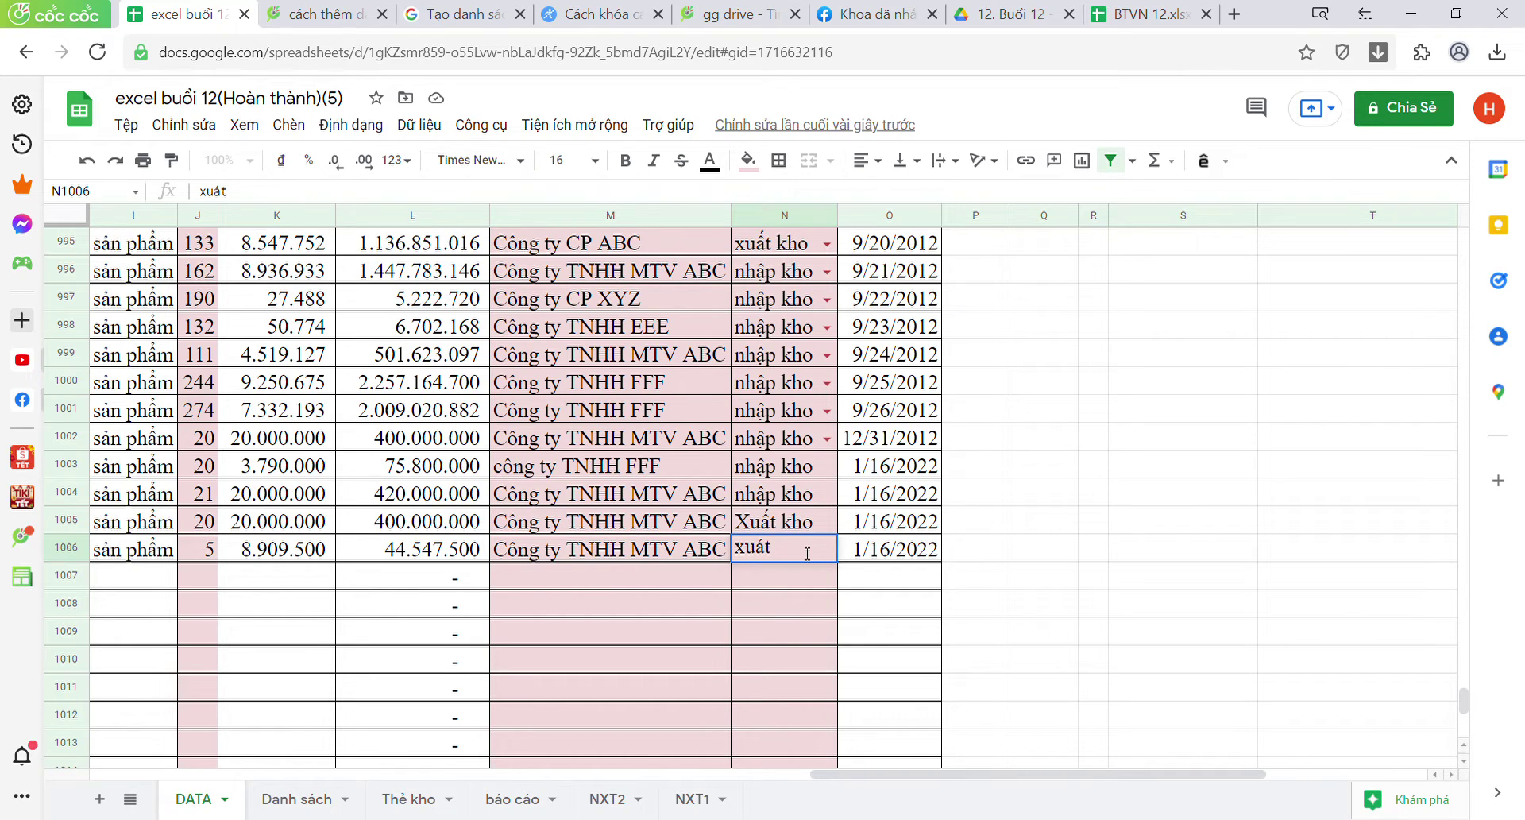
key(BackSpace)
key(BackSpace)
text(ất)
key(End)
click(778, 522)
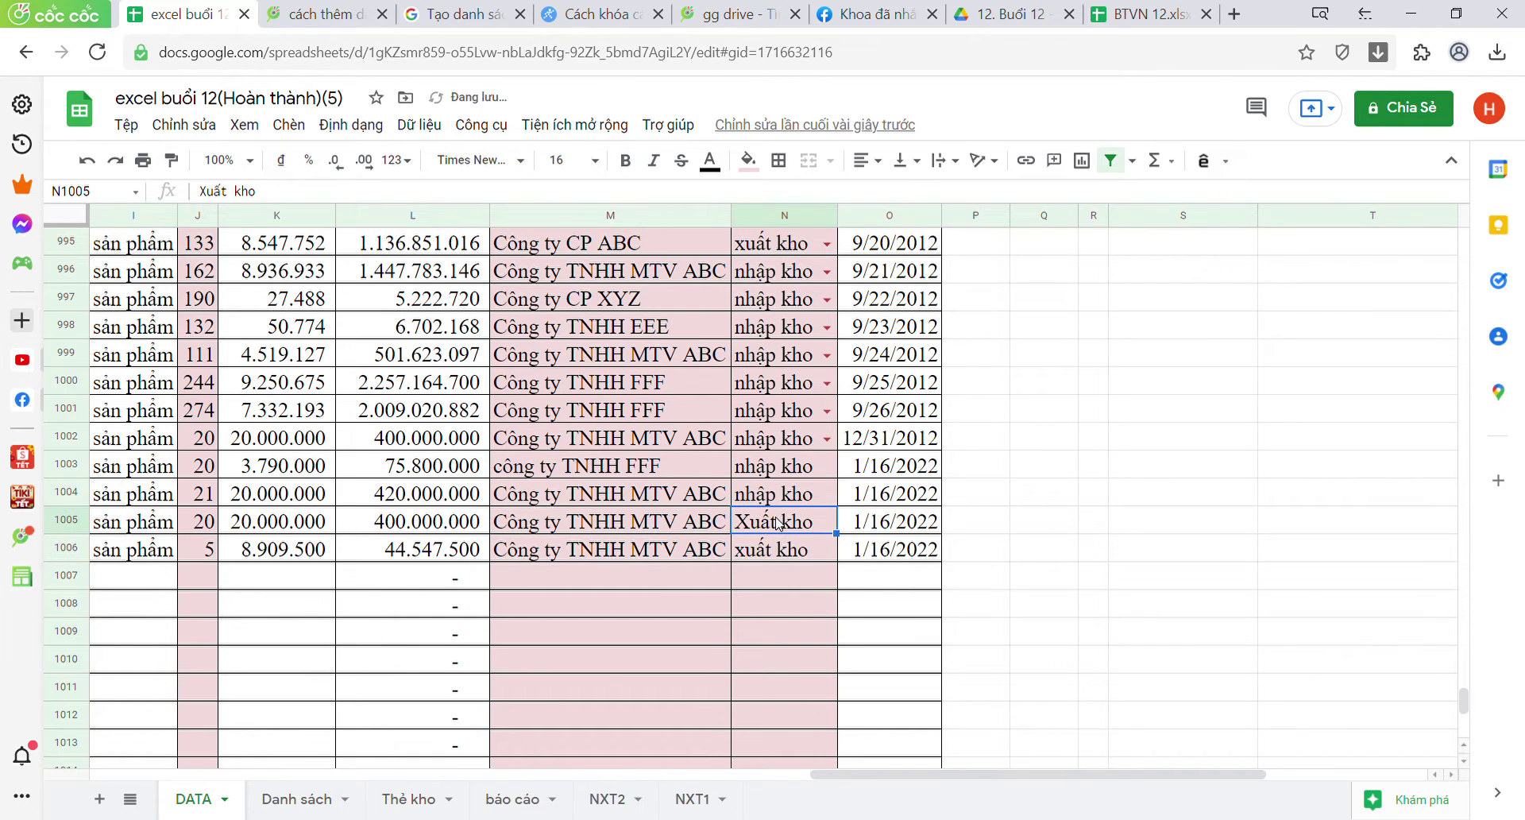
Step: Start replacing Xuất in N1005 so it reads nhập kho
click(241, 195)
key(BackSpace)
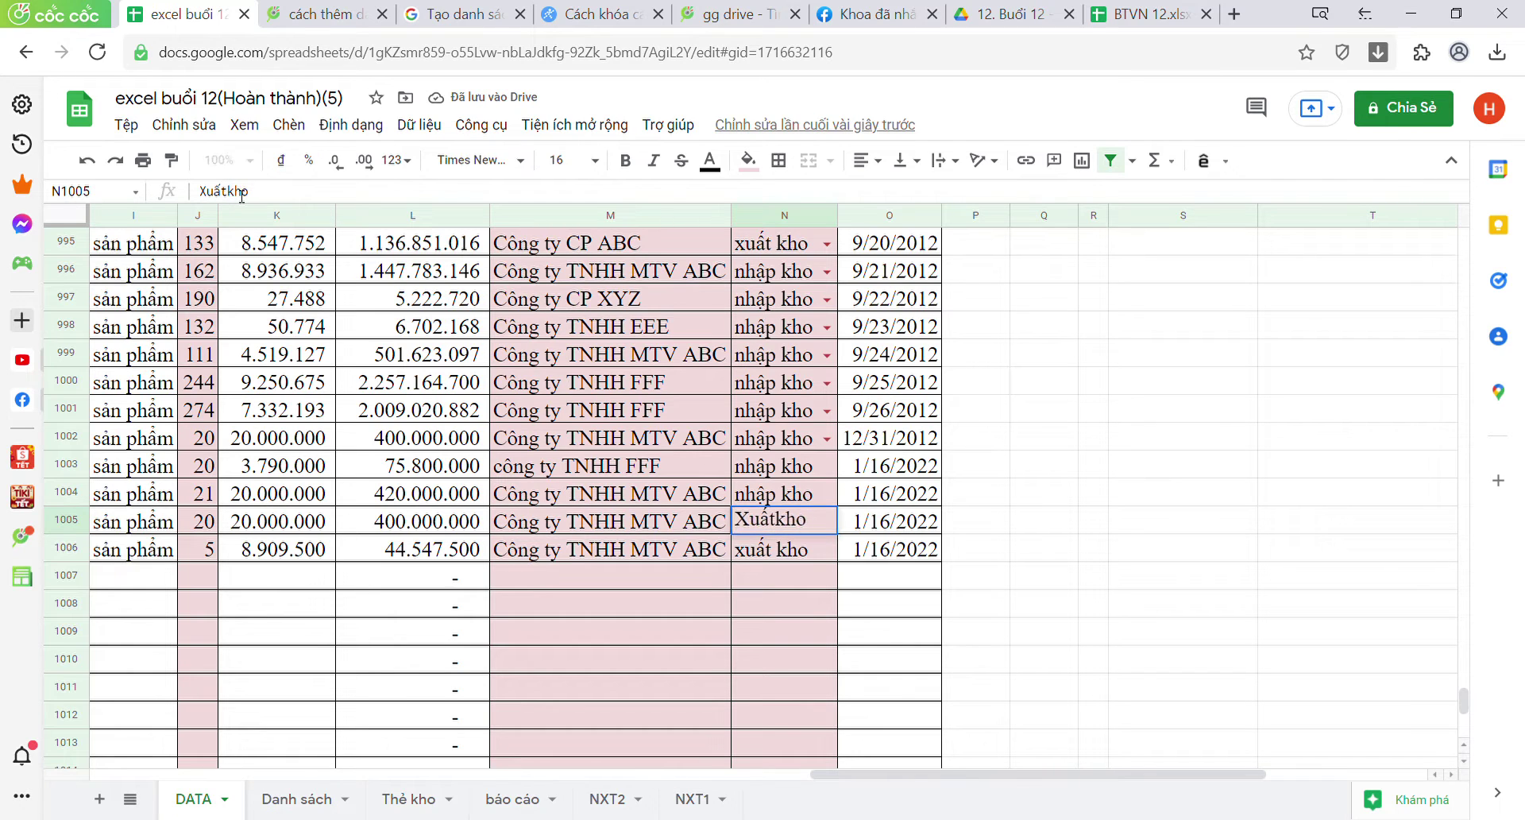
key(BackSpace)
key(BackSpace)
key(BackSpace)
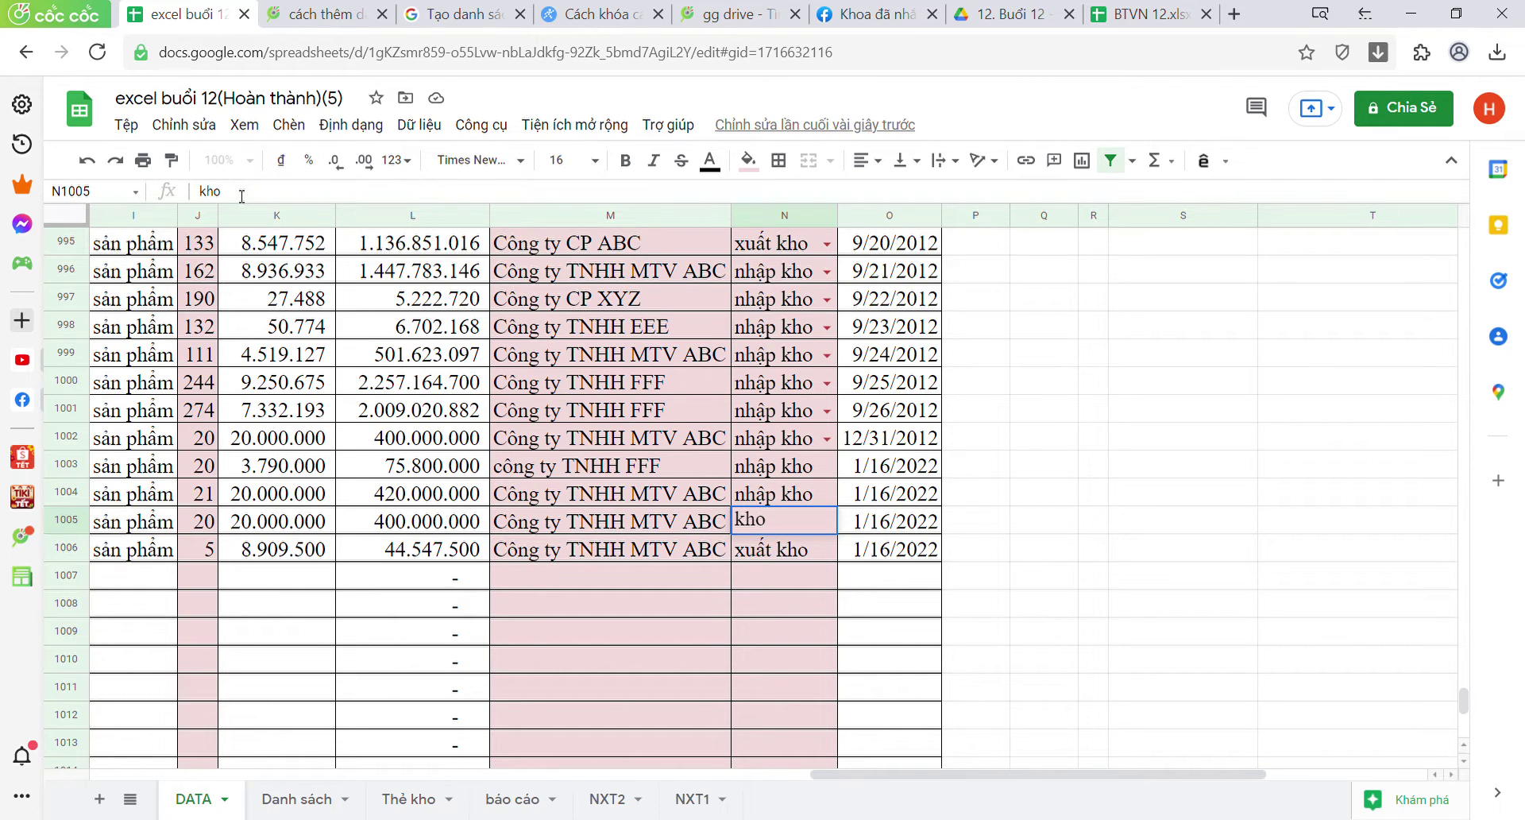
text(nhập)
click(706, 616)
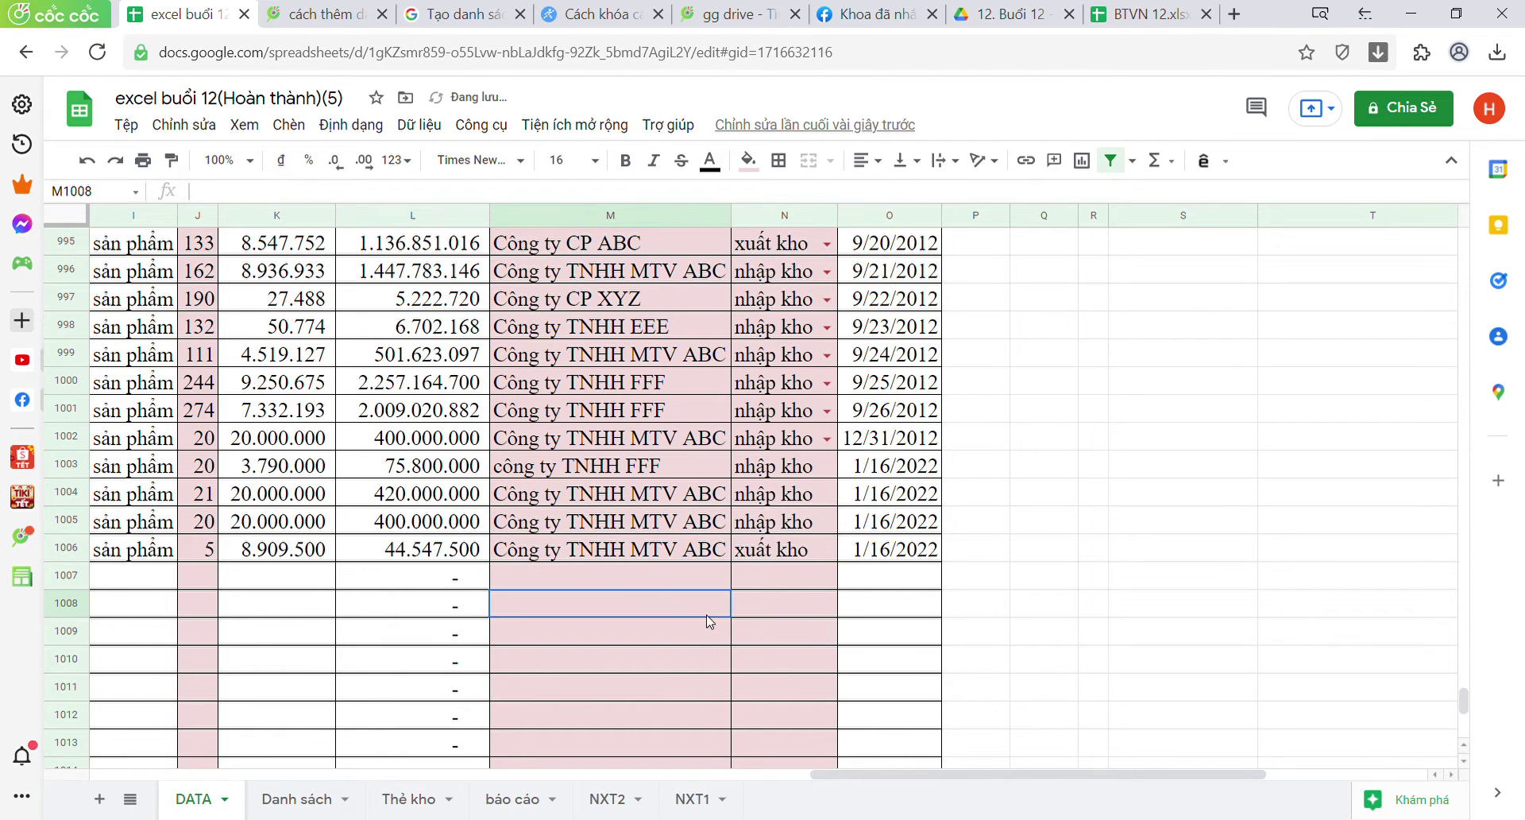
scroll(709, 621, left, 8)
scroll(709, 621, left, 2)
scroll(709, 621, left, 2)
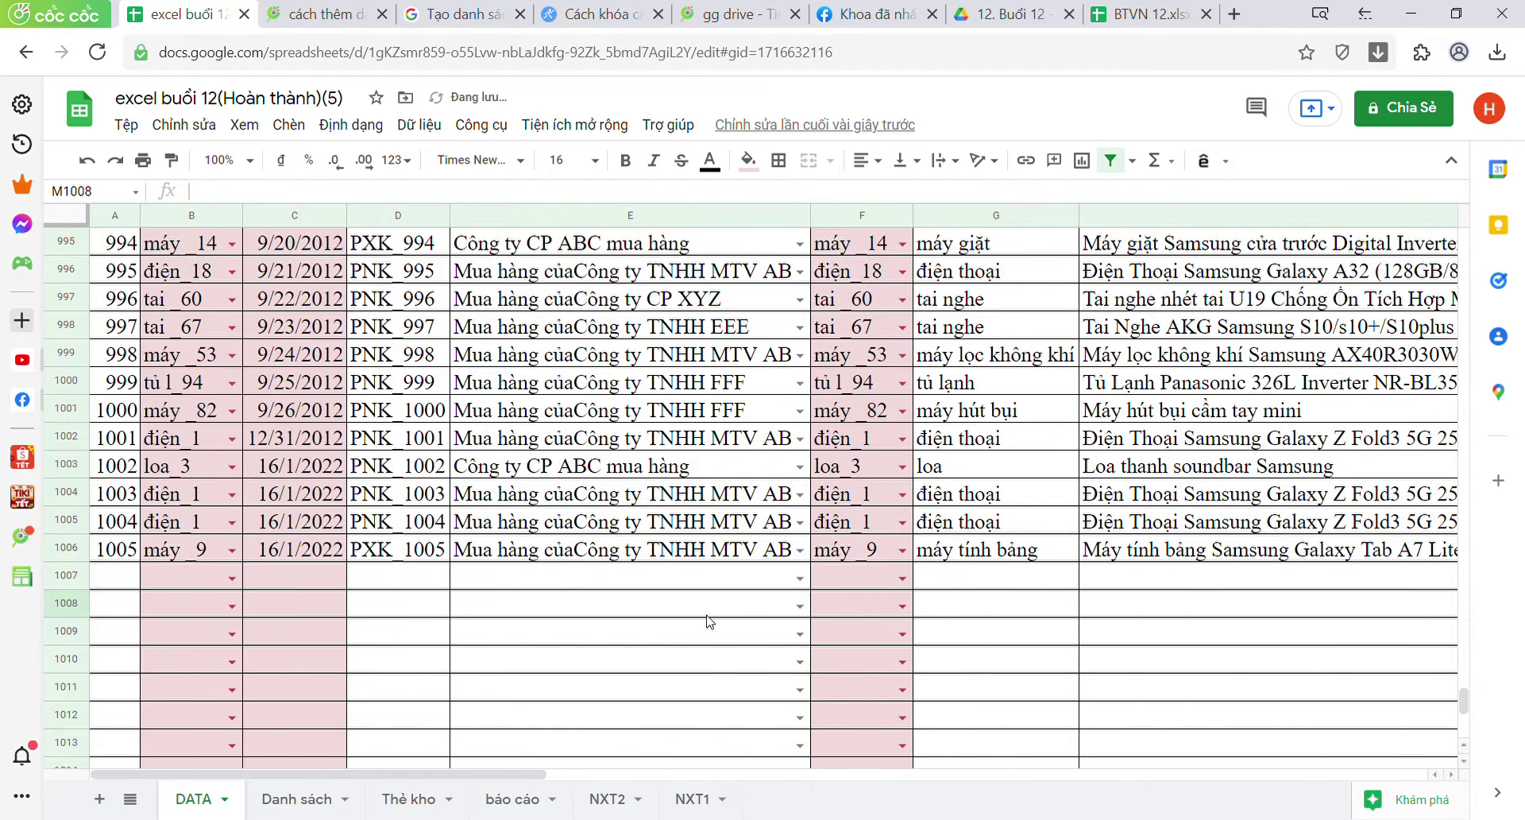
scroll(703, 623, right, 1)
scroll(700, 623, right, 1)
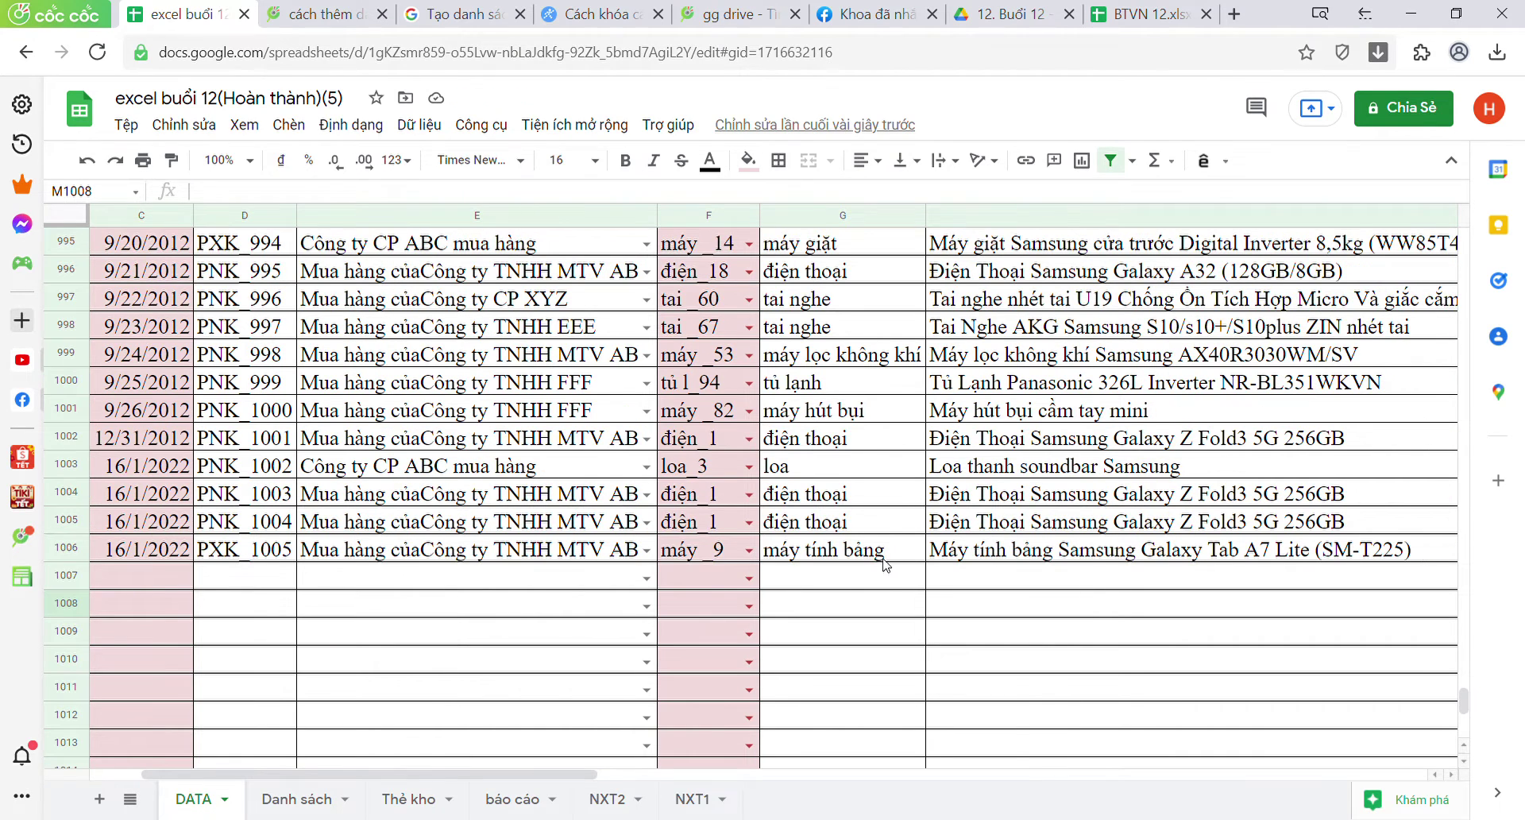
scroll(885, 566, right, 2)
scroll(885, 566, left, 2)
scroll(885, 565, left, 2)
scroll(885, 565, right, 3)
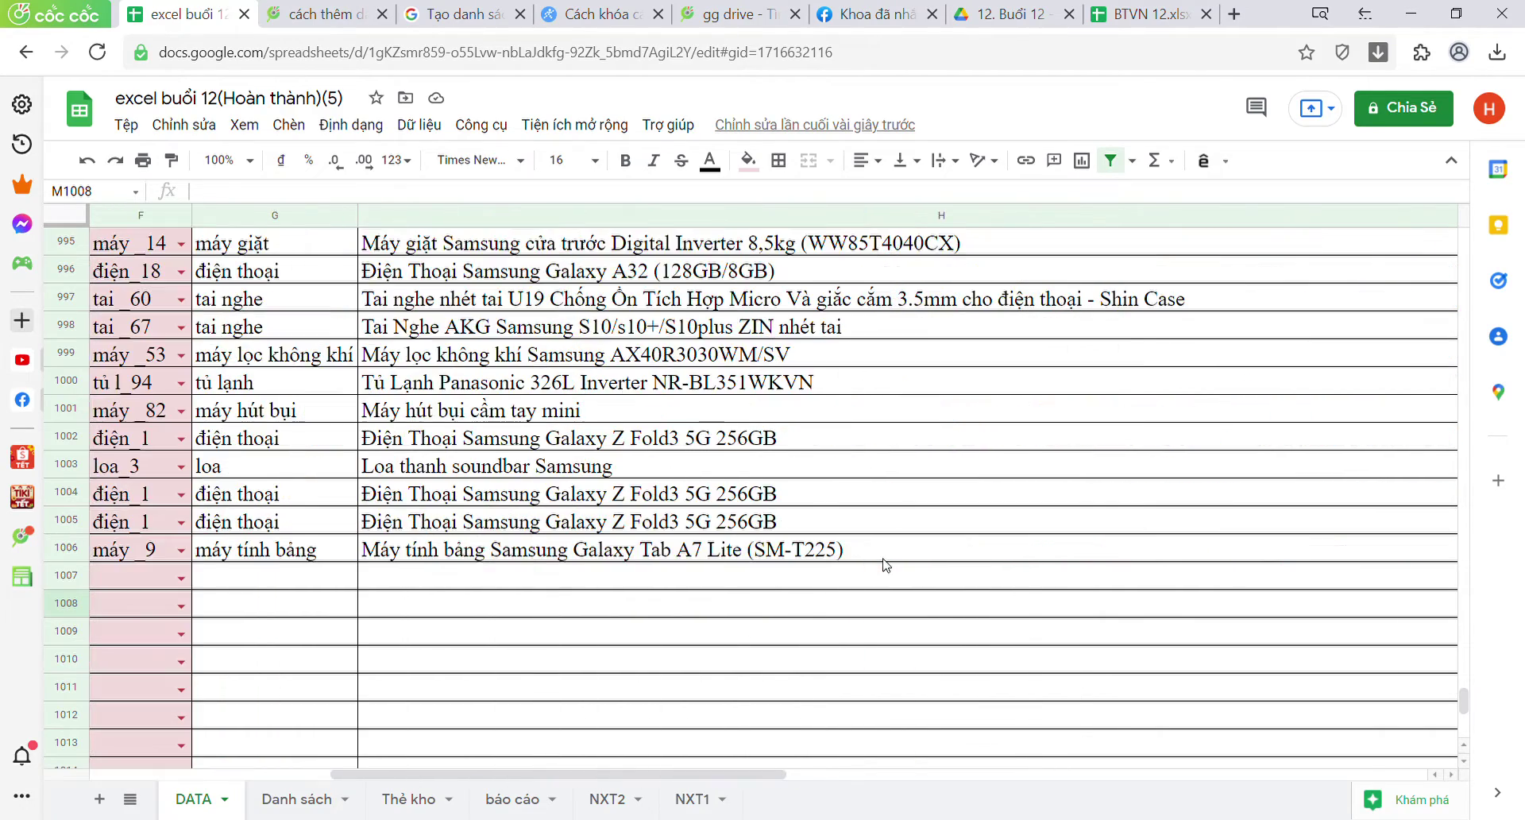
scroll(886, 565, left, 1)
scroll(885, 566, right, 6)
scroll(886, 565, left, 1)
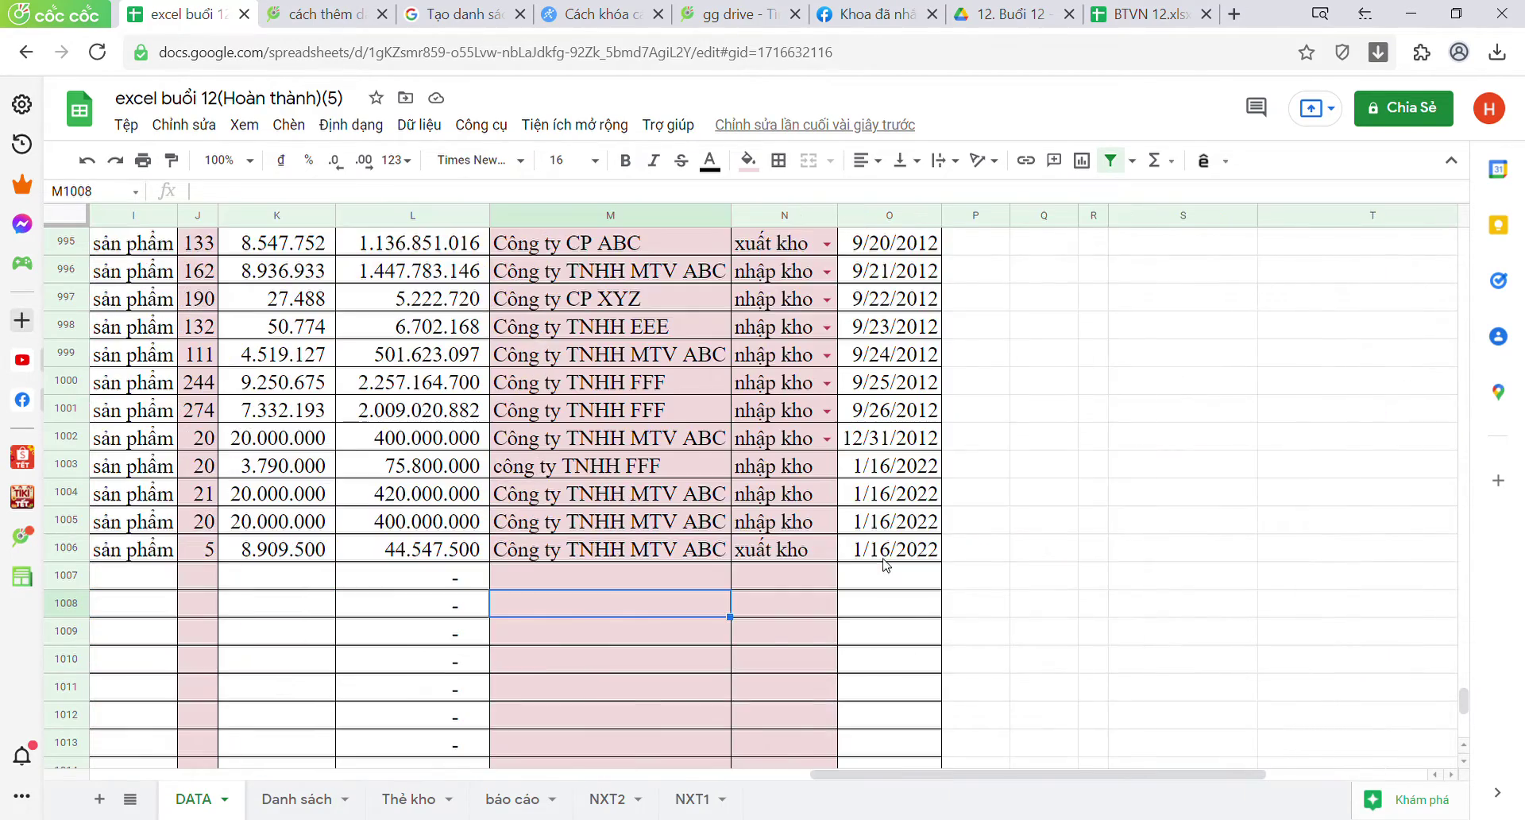
scroll(886, 565, left, 5)
scroll(885, 565, left, 1)
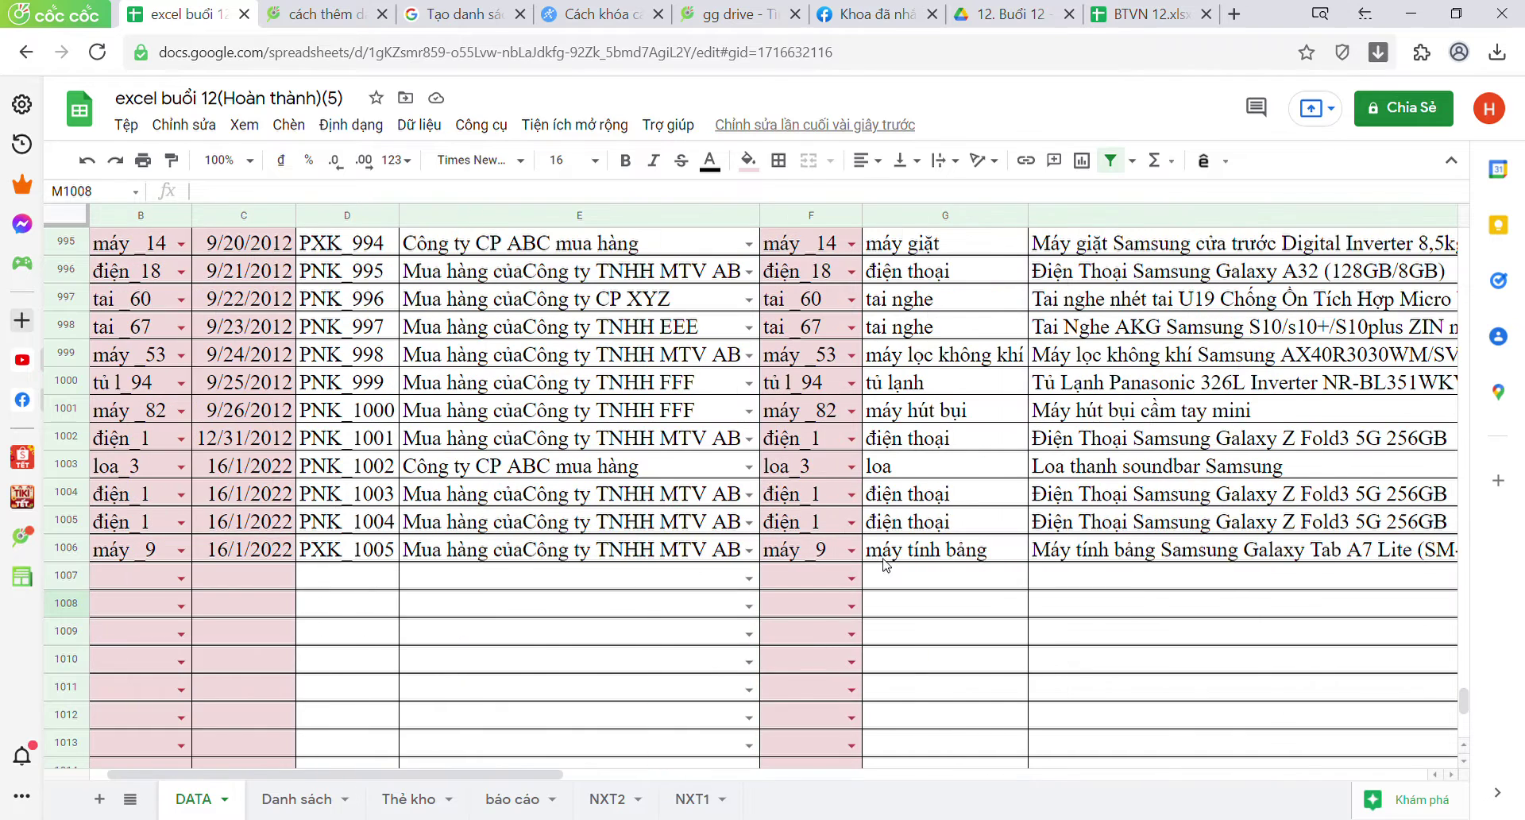
scroll(885, 565, left, 1)
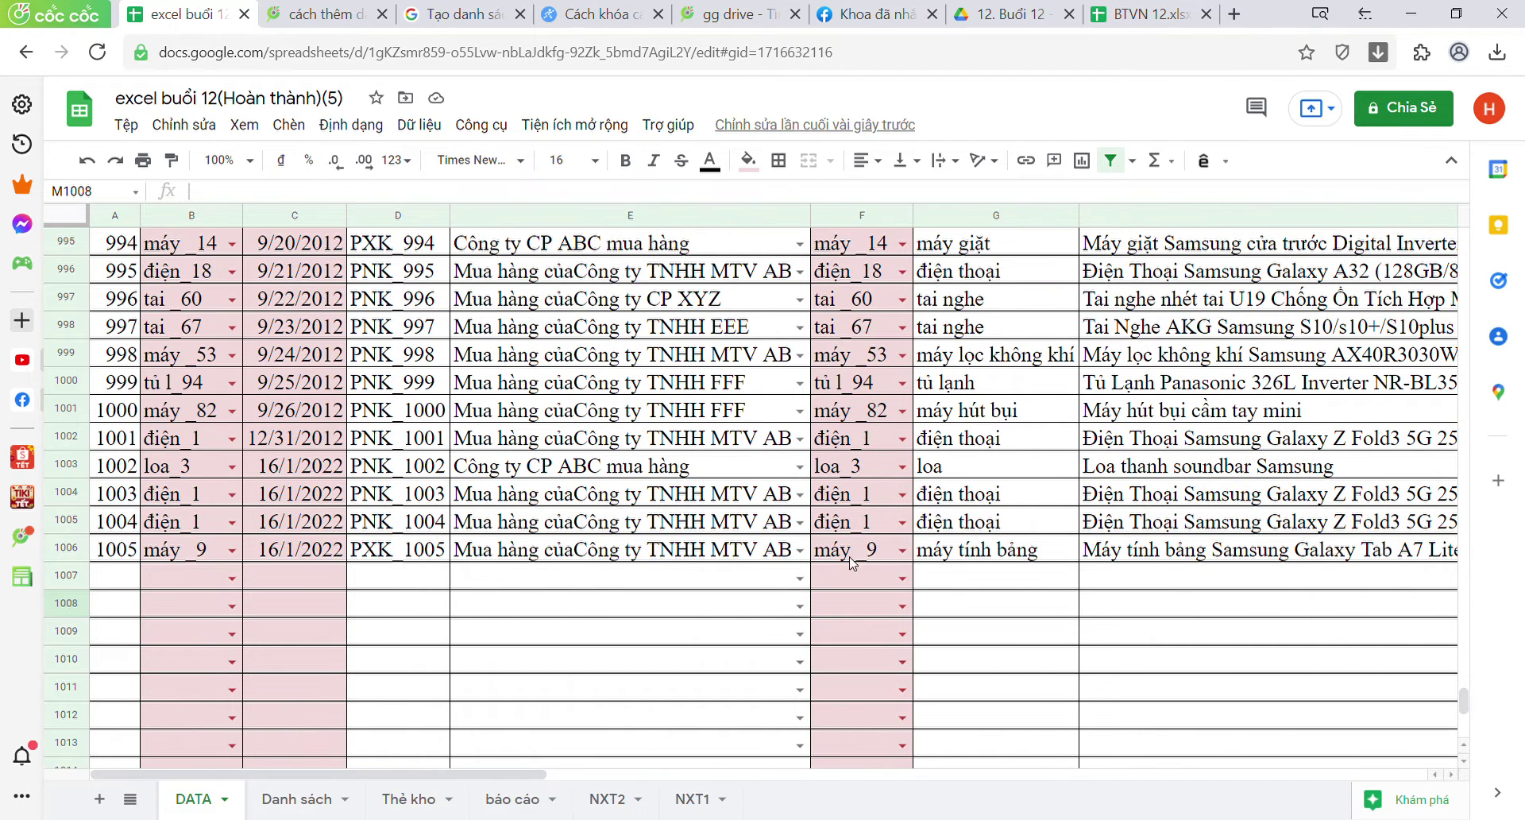
click(608, 604)
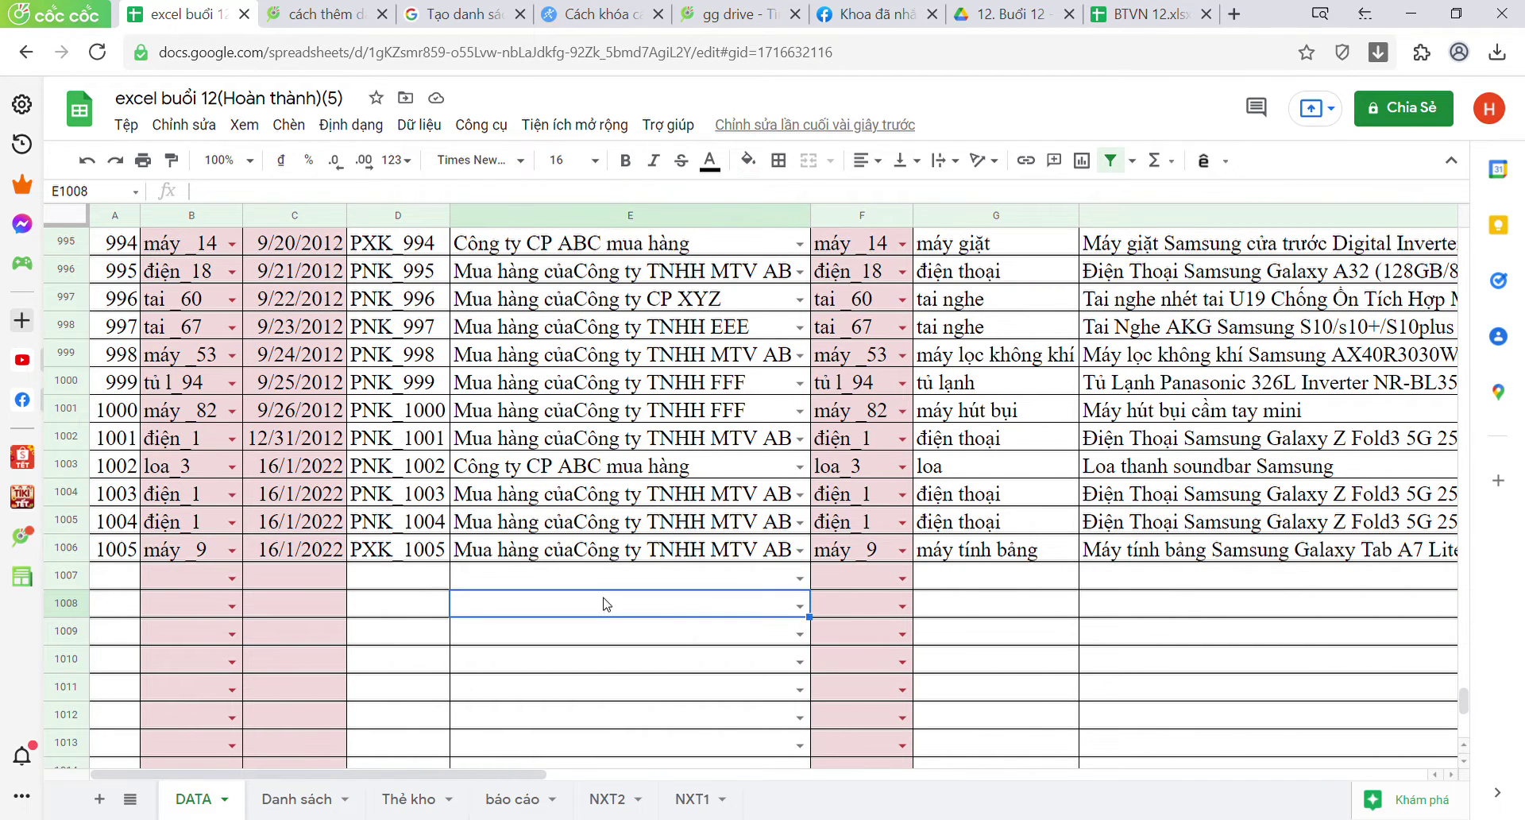
click(684, 635)
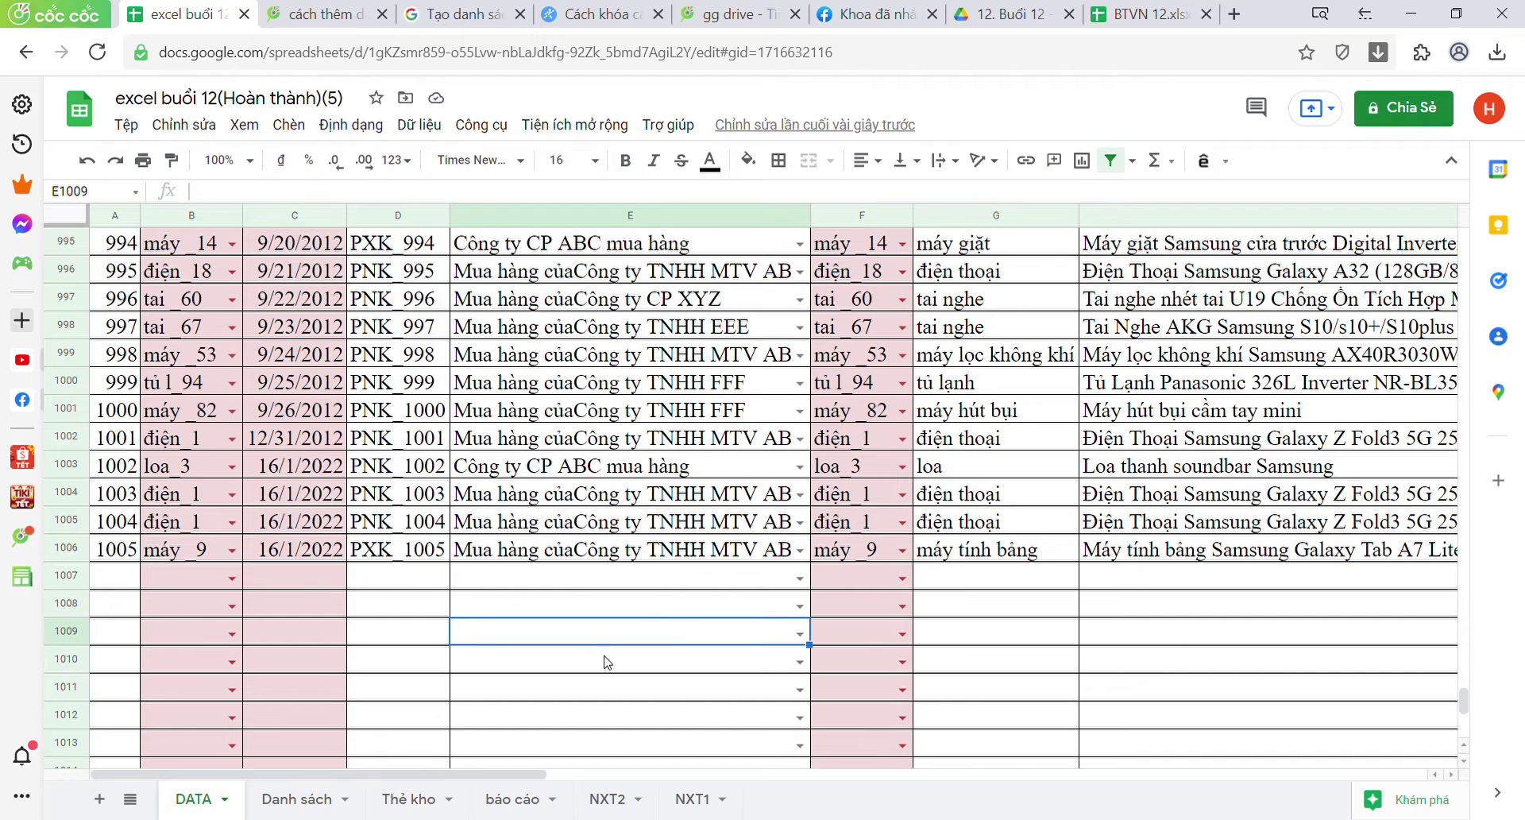
click(412, 799)
Step: Inspect the báo cáo best-seller INDEX/MATCH formula in C4, then move to the NXT2 sheet
click(504, 799)
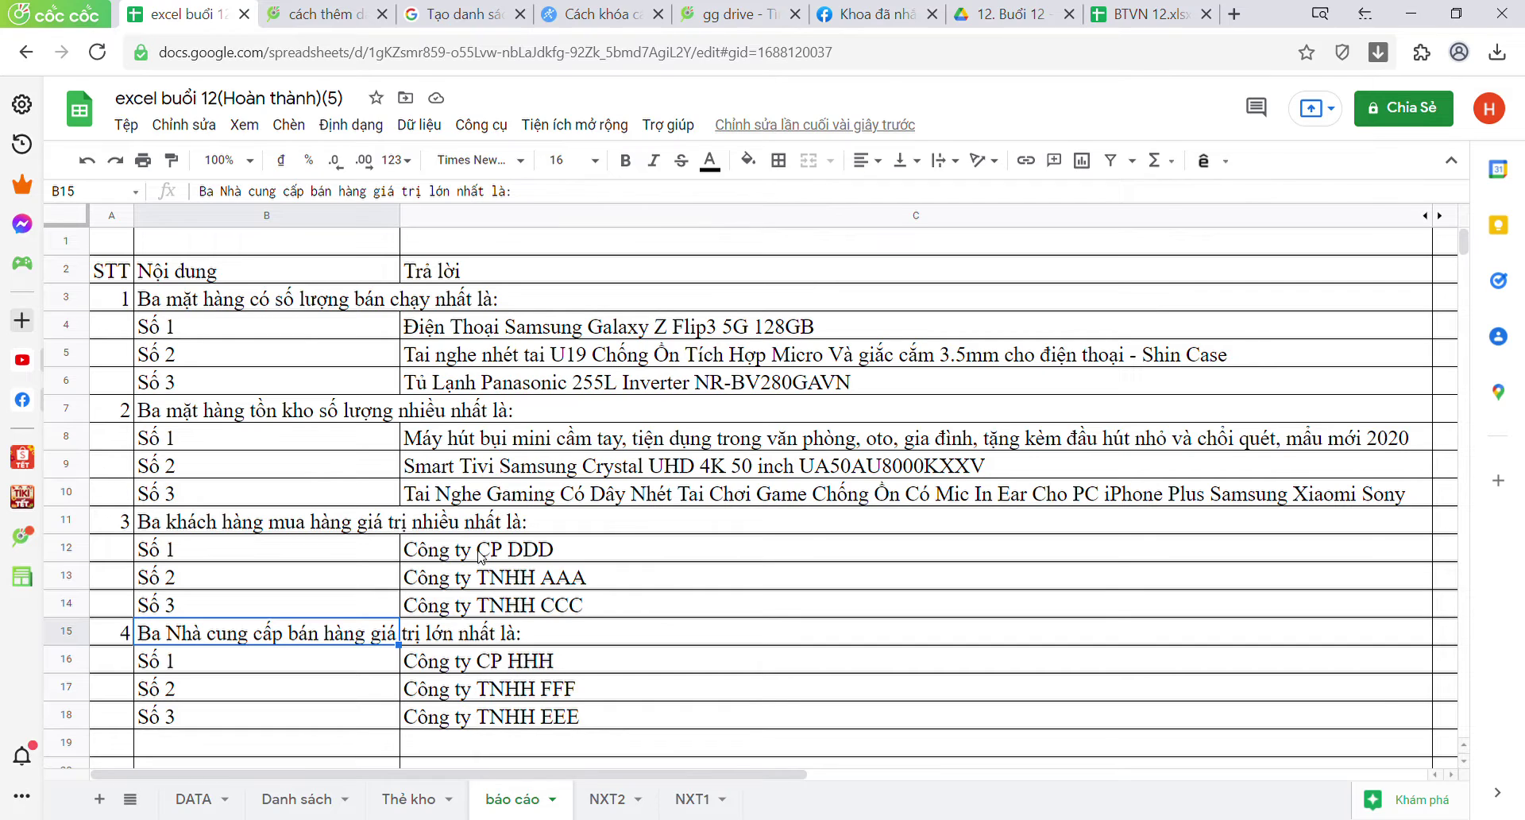
click(469, 414)
click(427, 327)
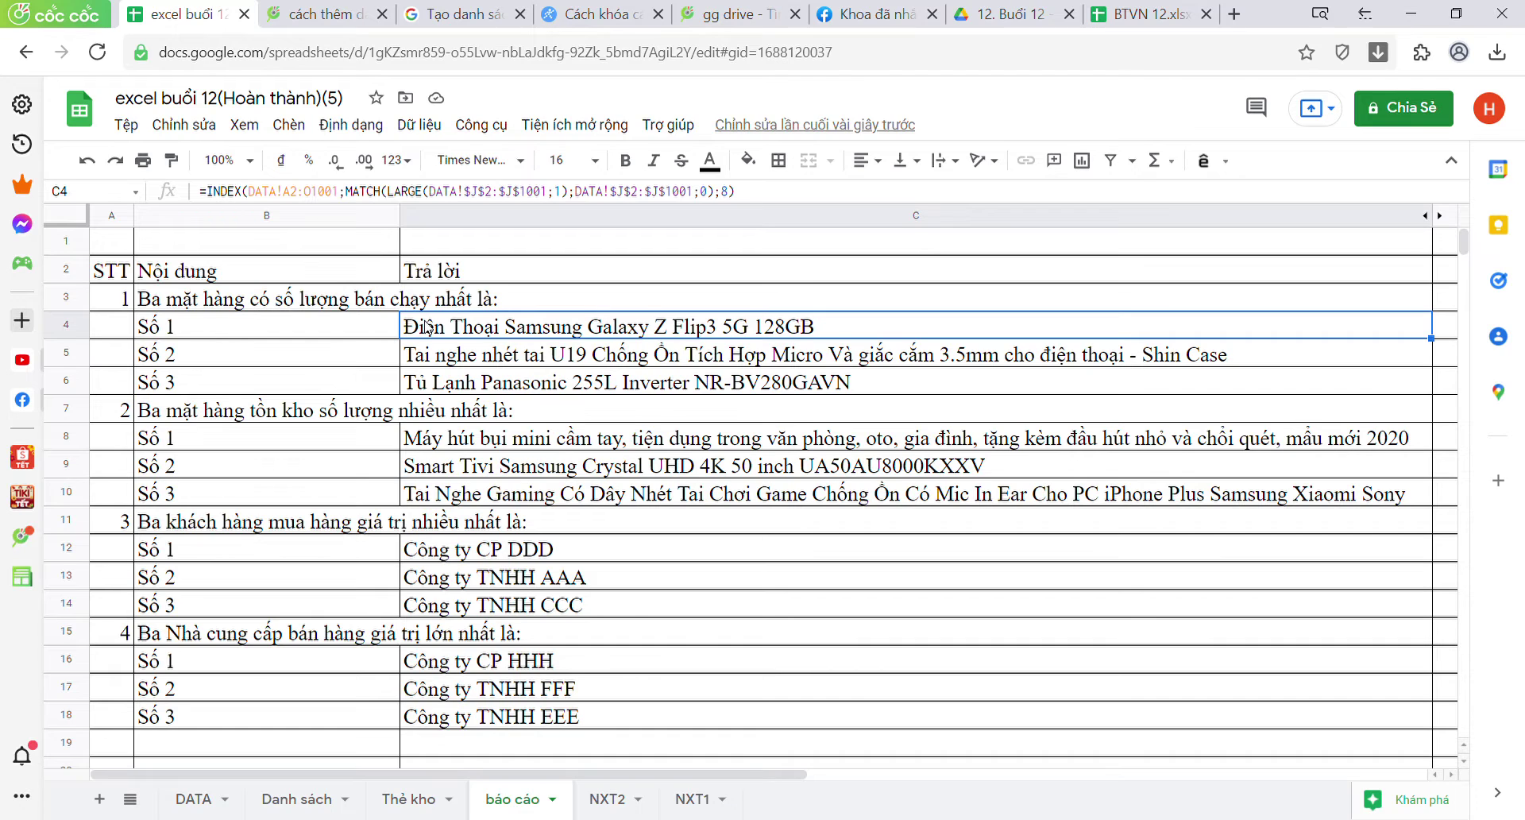
click(375, 194)
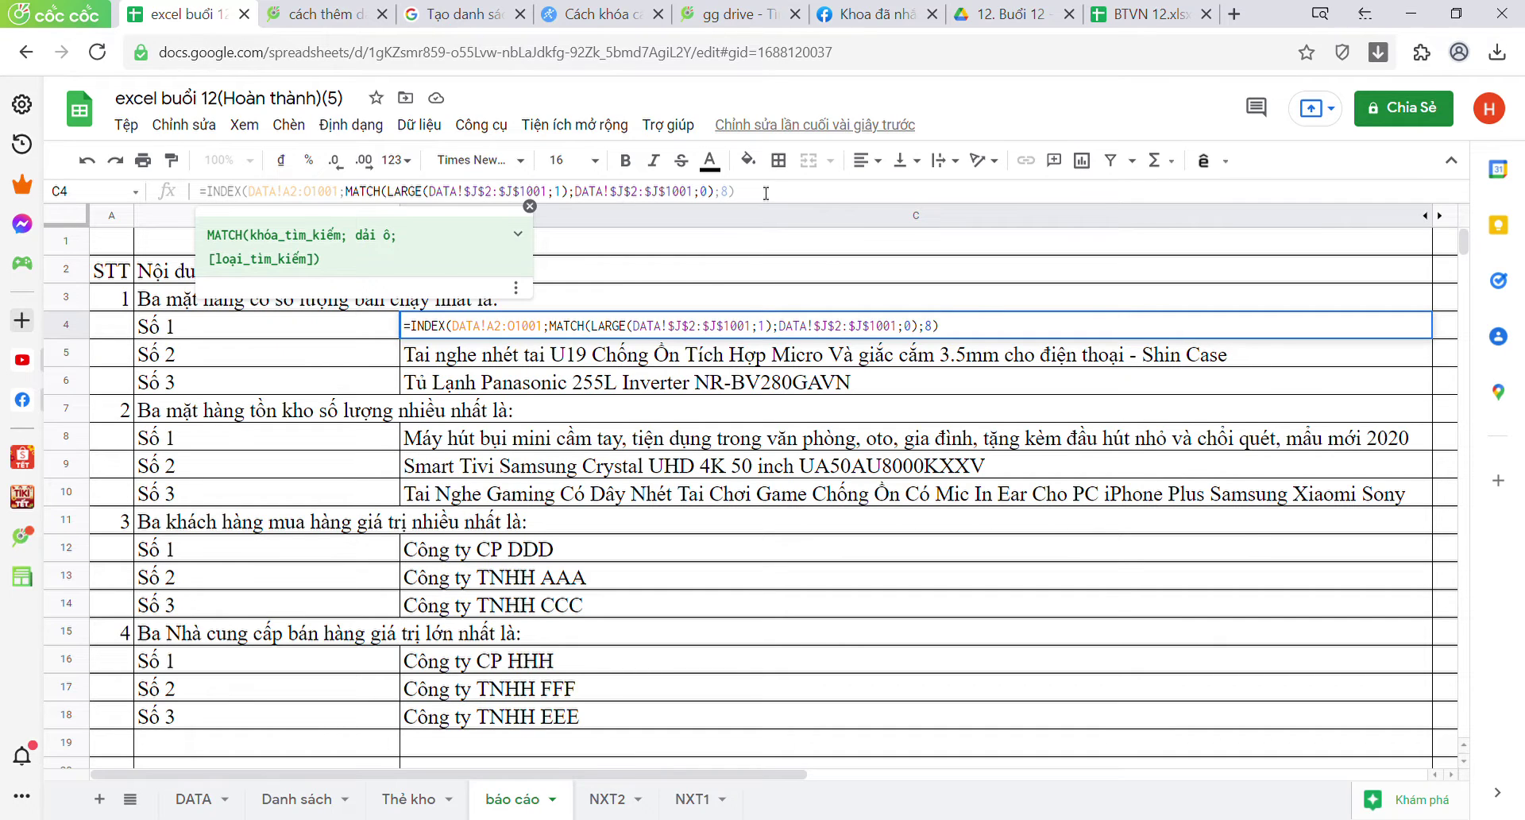
click(766, 193)
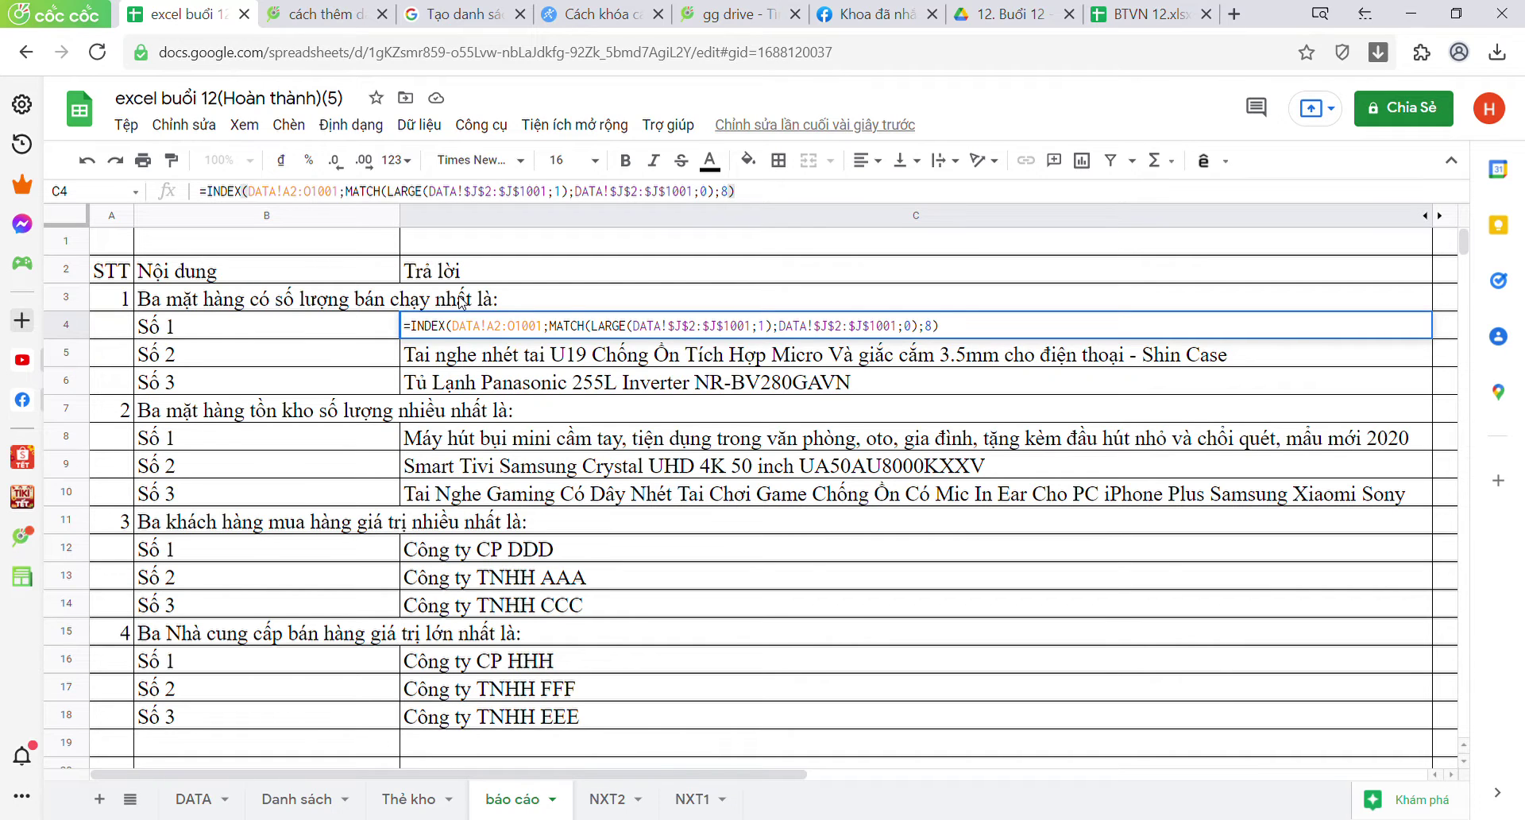
click(609, 801)
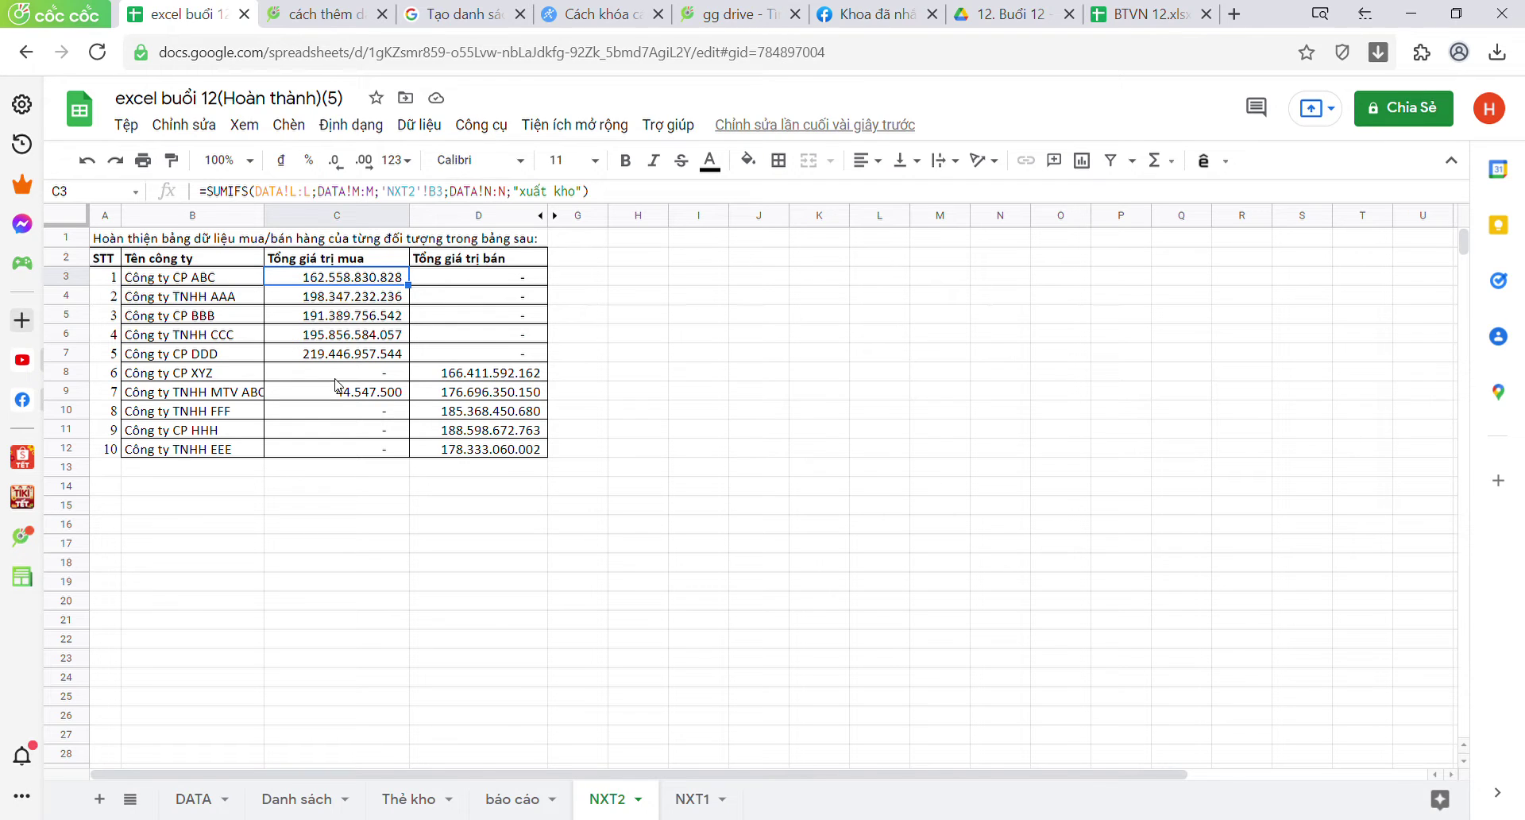
Step: Check the NXT2 SUMIFS purchase and sales totals for the ABC, CCC and DDD companies
click(368, 395)
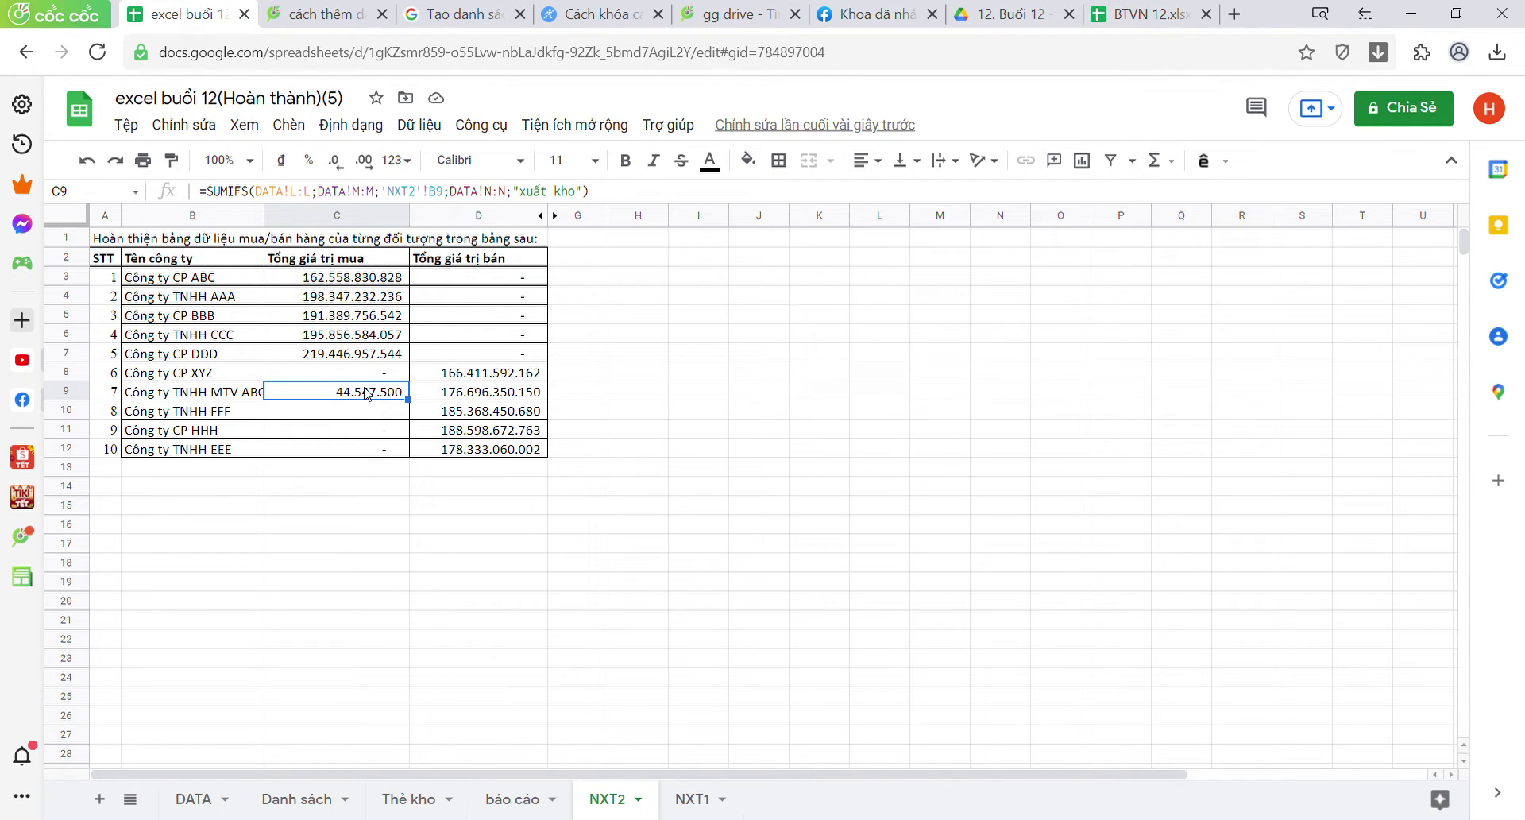
click(477, 295)
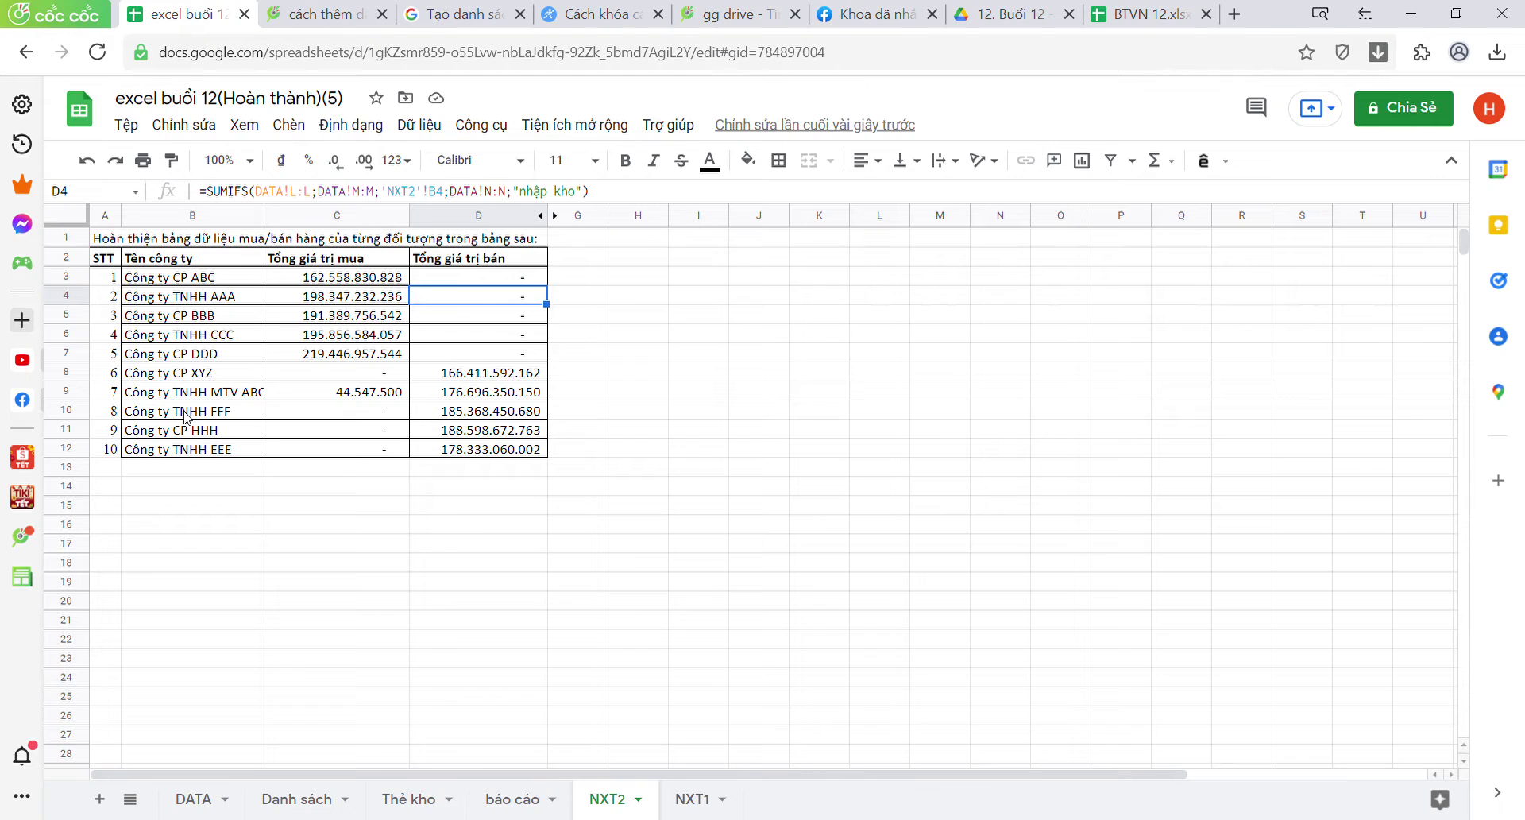
click(441, 503)
click(325, 358)
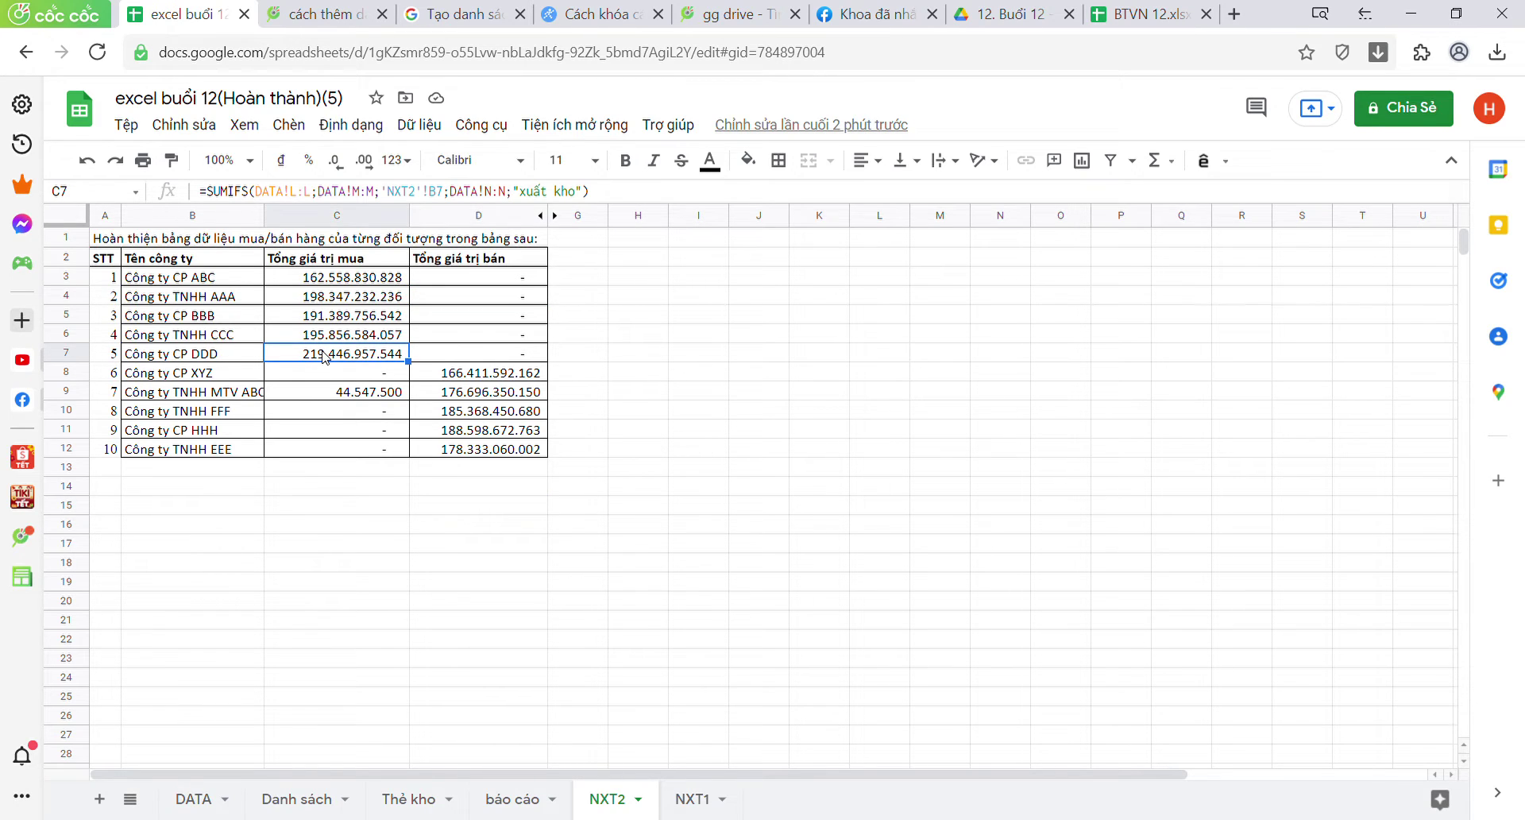
click(474, 399)
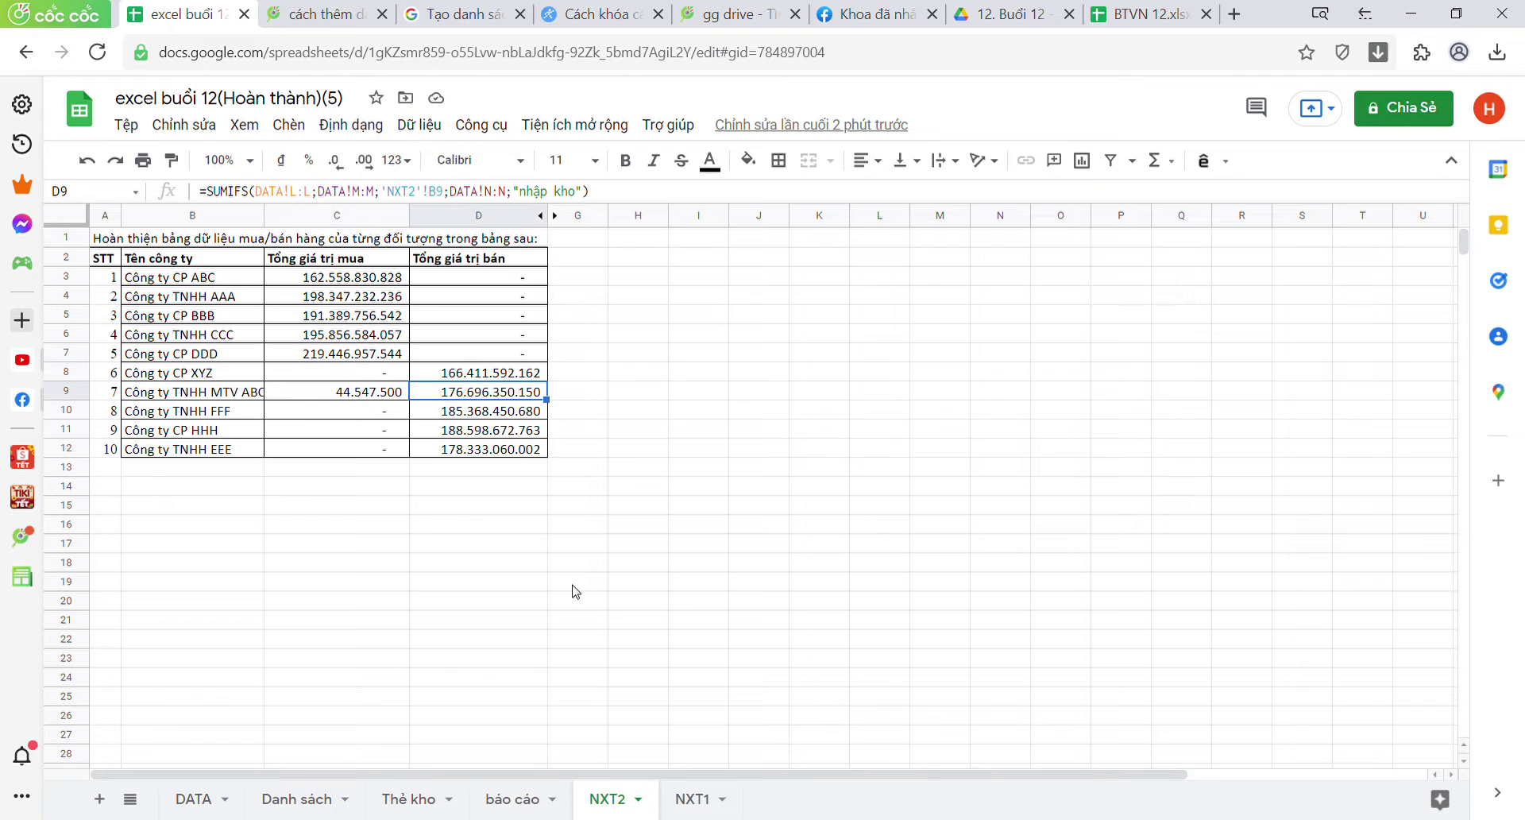
click(683, 790)
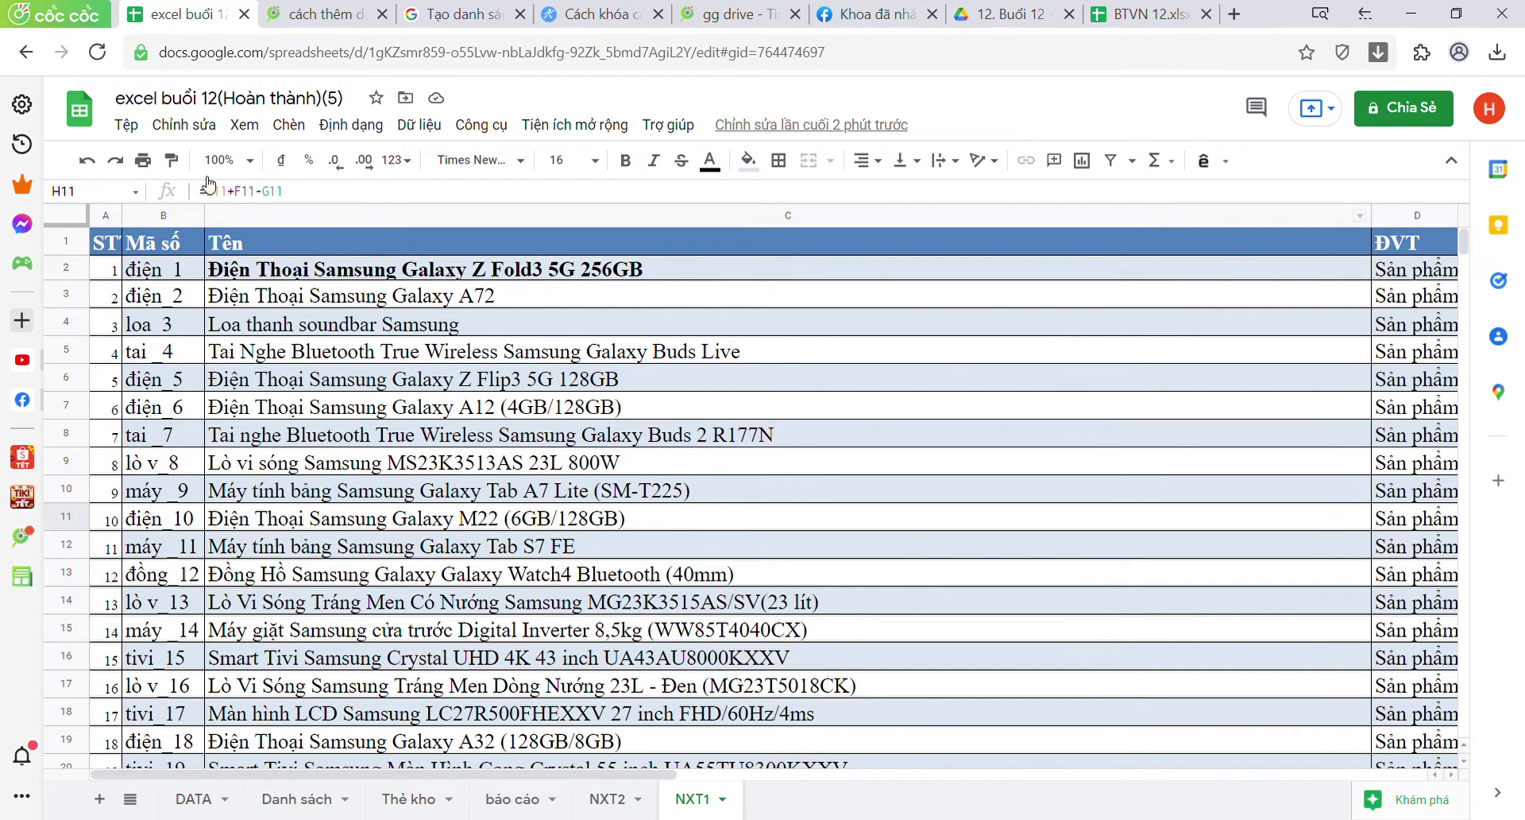
click(107, 246)
key(Right)
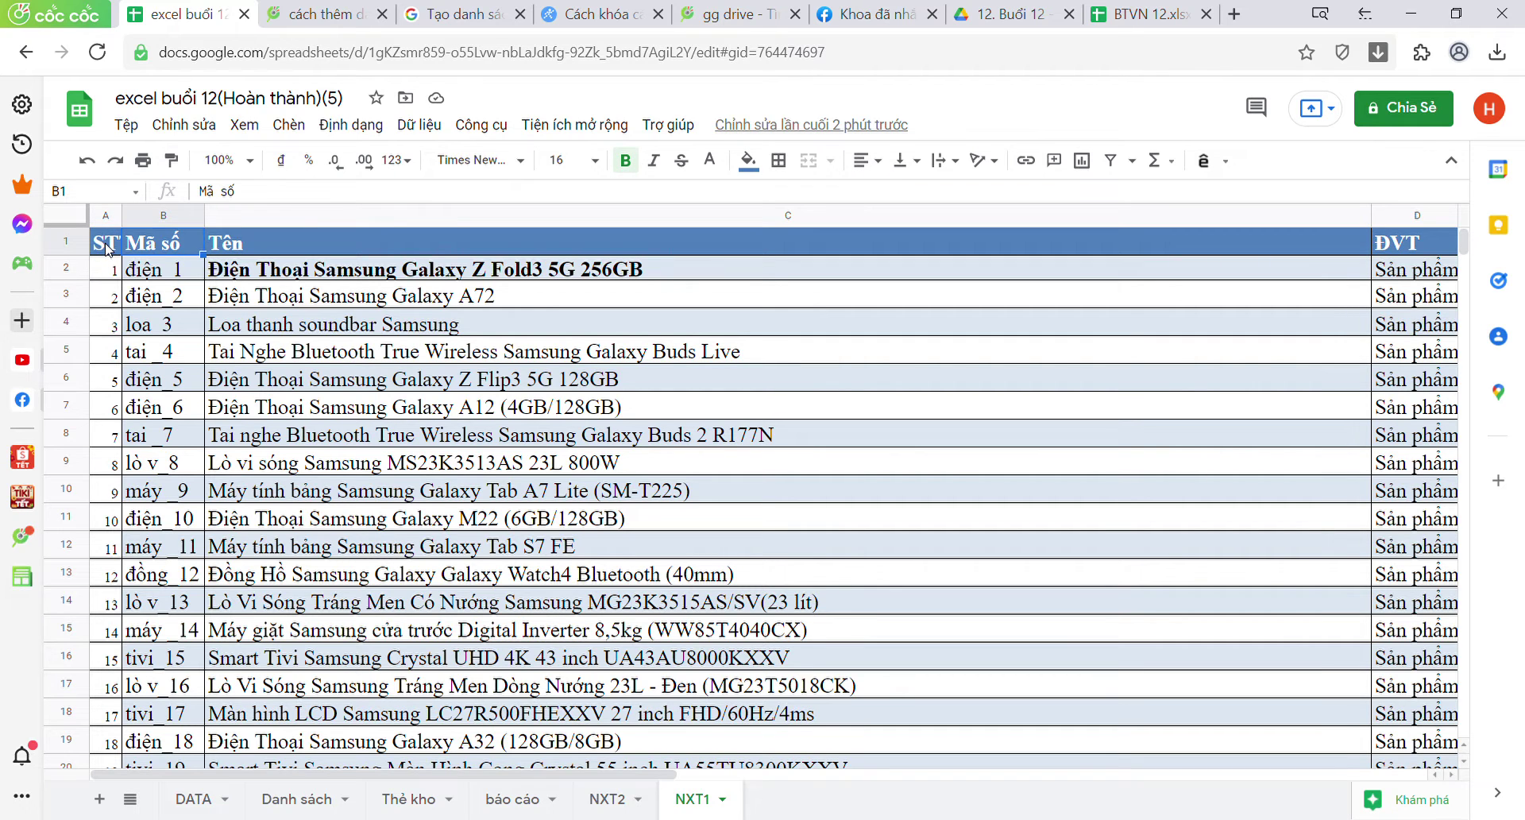
key(Right)
key(Right)
key(Right)
key(Right)
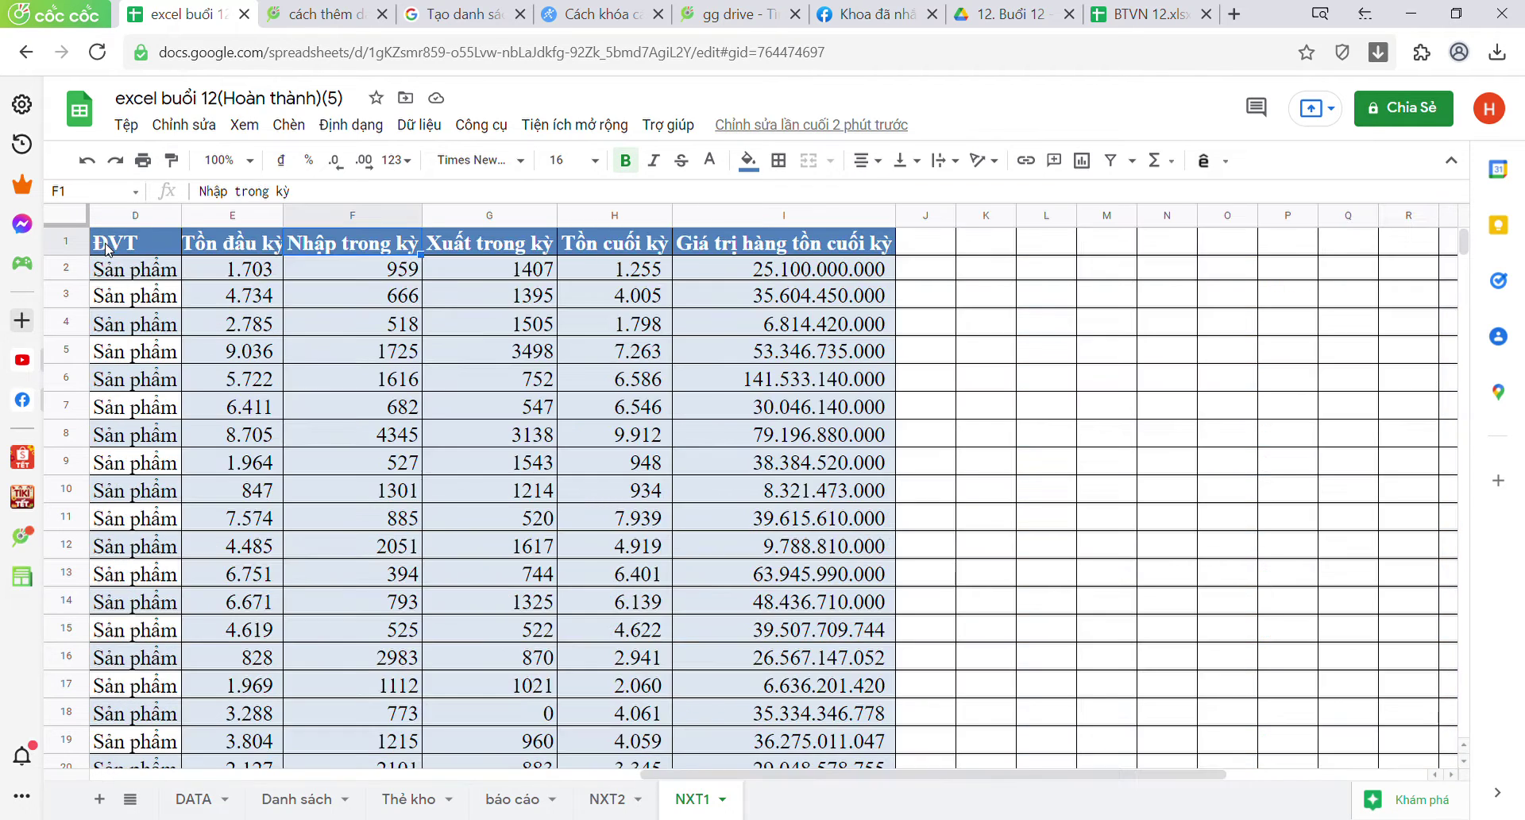
key(Right)
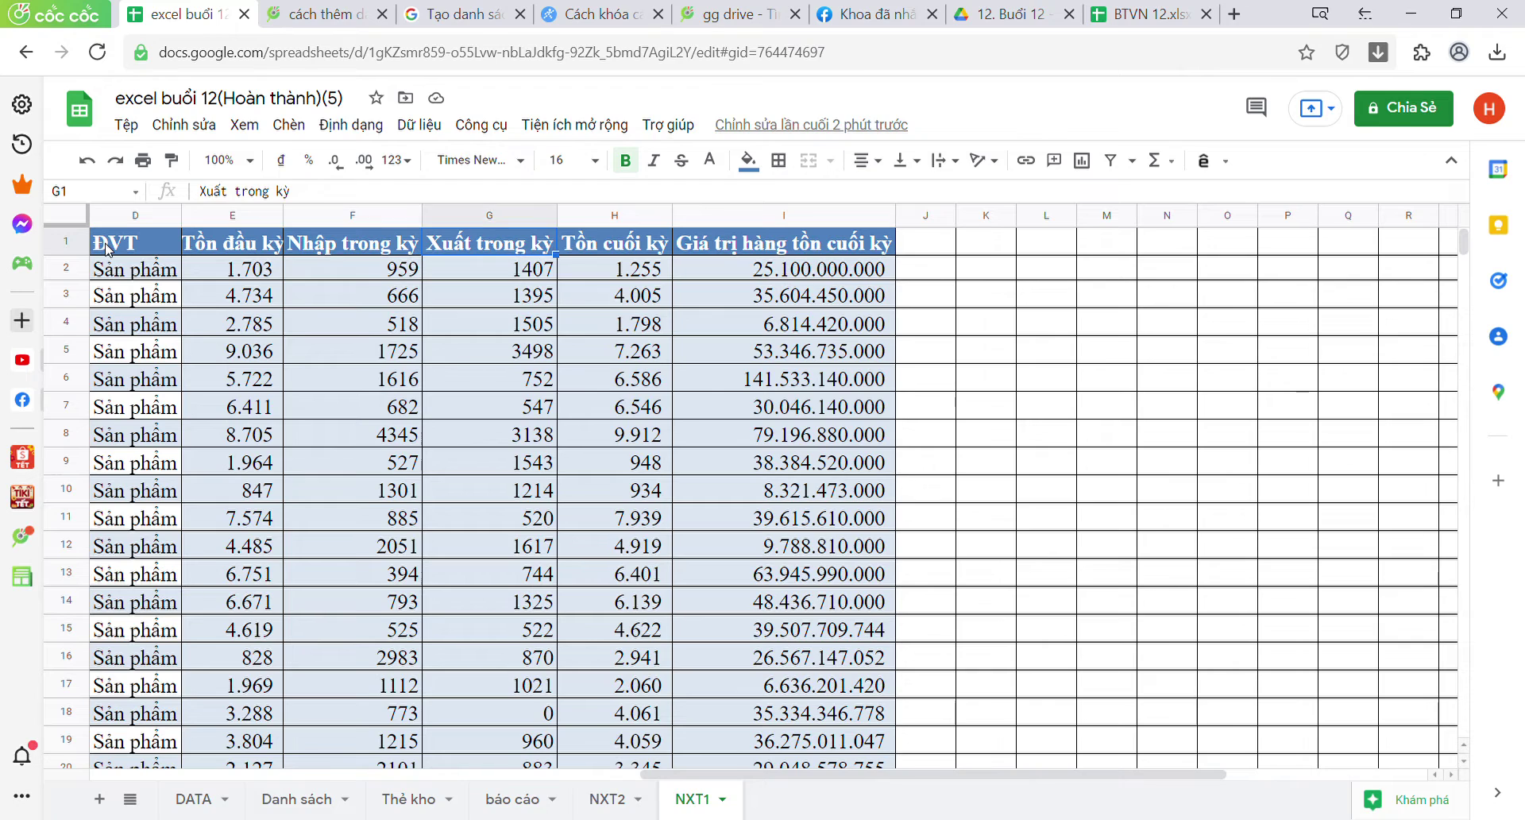
key(Right)
key(Right)
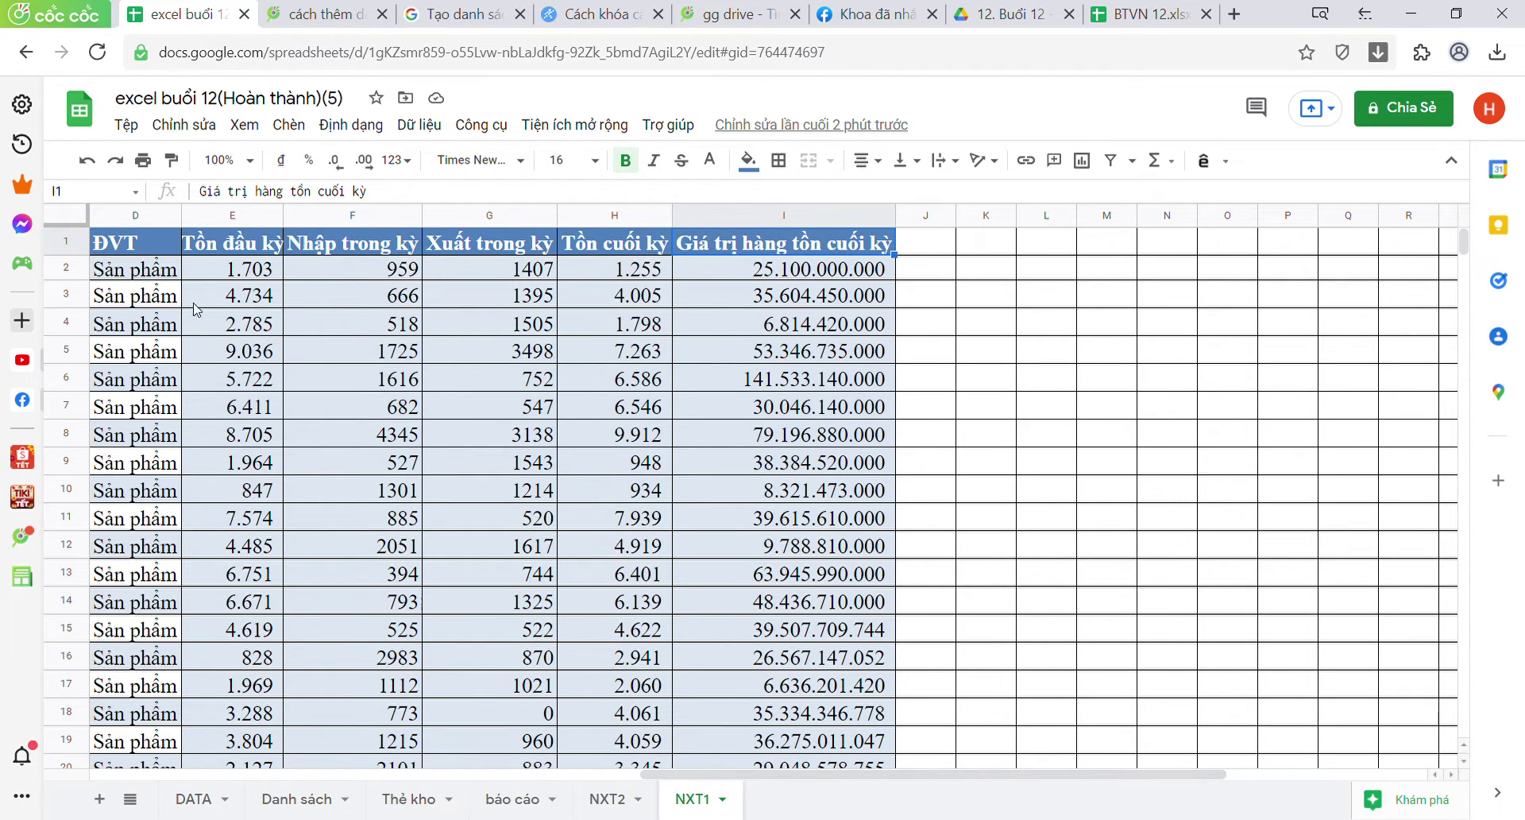
click(421, 327)
scroll(423, 331, left, 3)
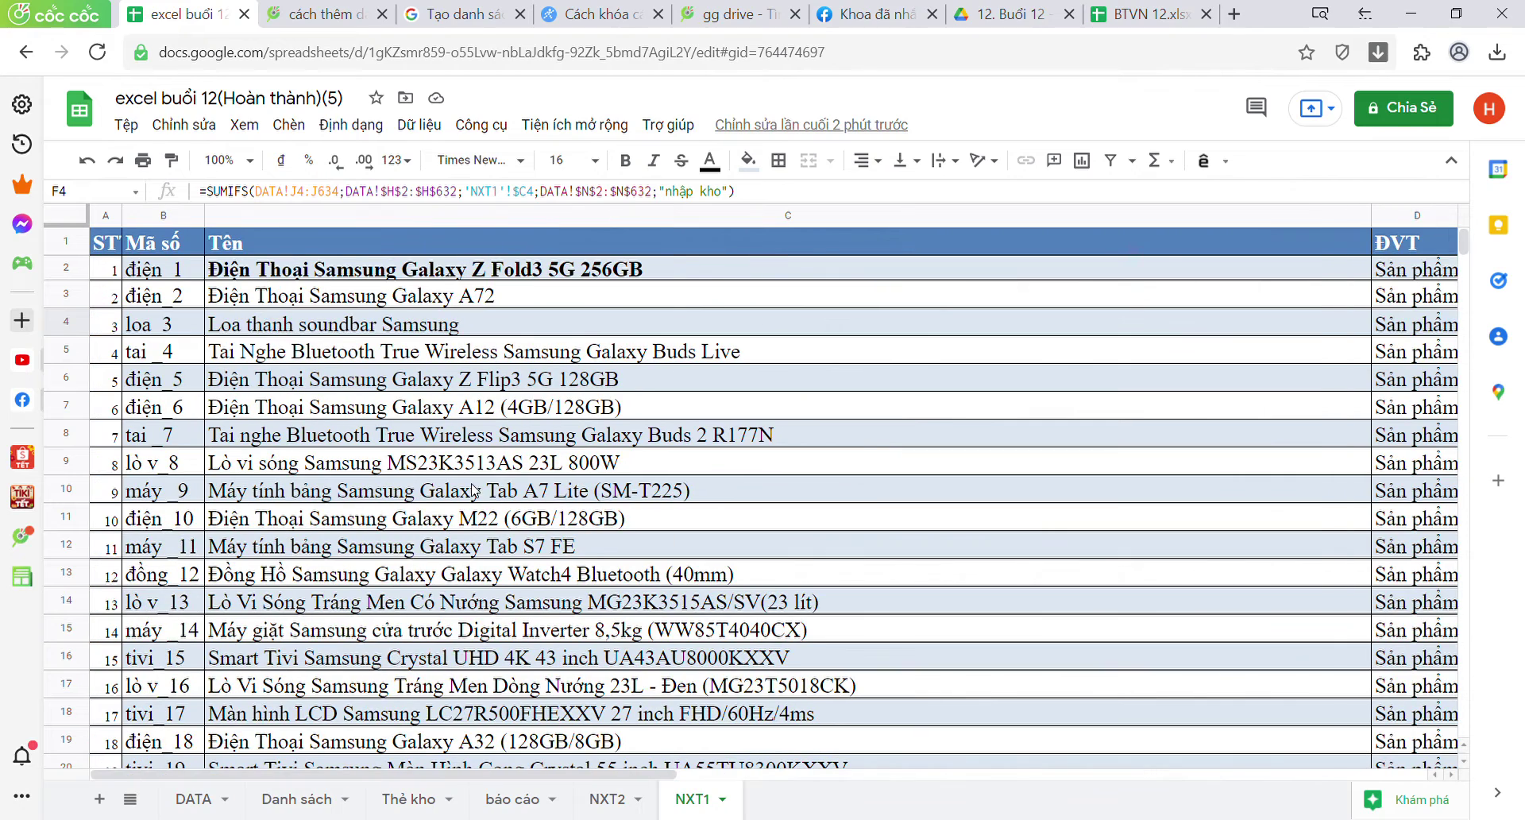
scroll(491, 492, right, 5)
scroll(491, 492, left, 5)
click(409, 799)
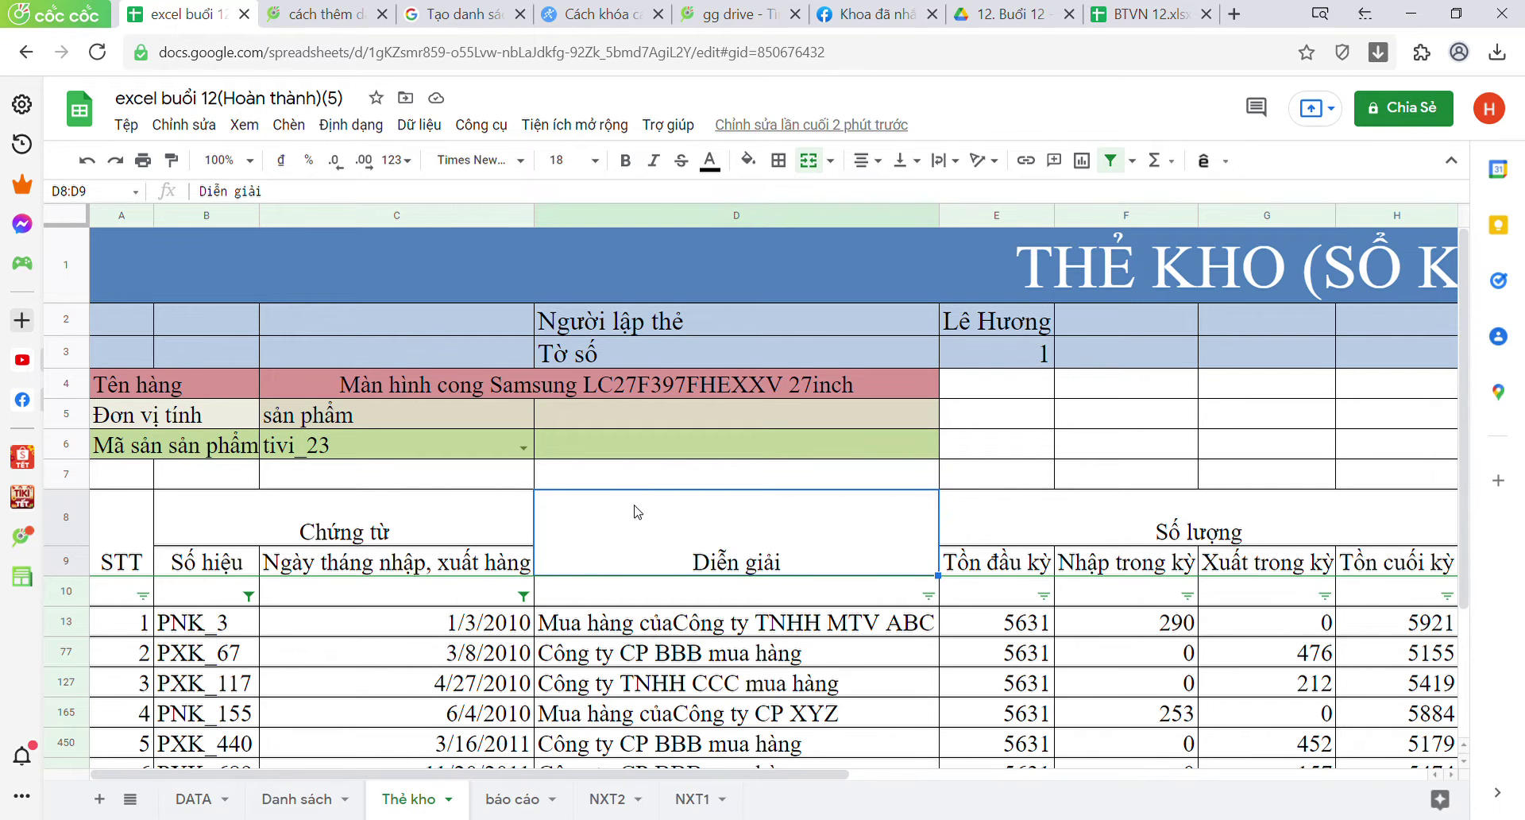
scroll(638, 510, down, 1)
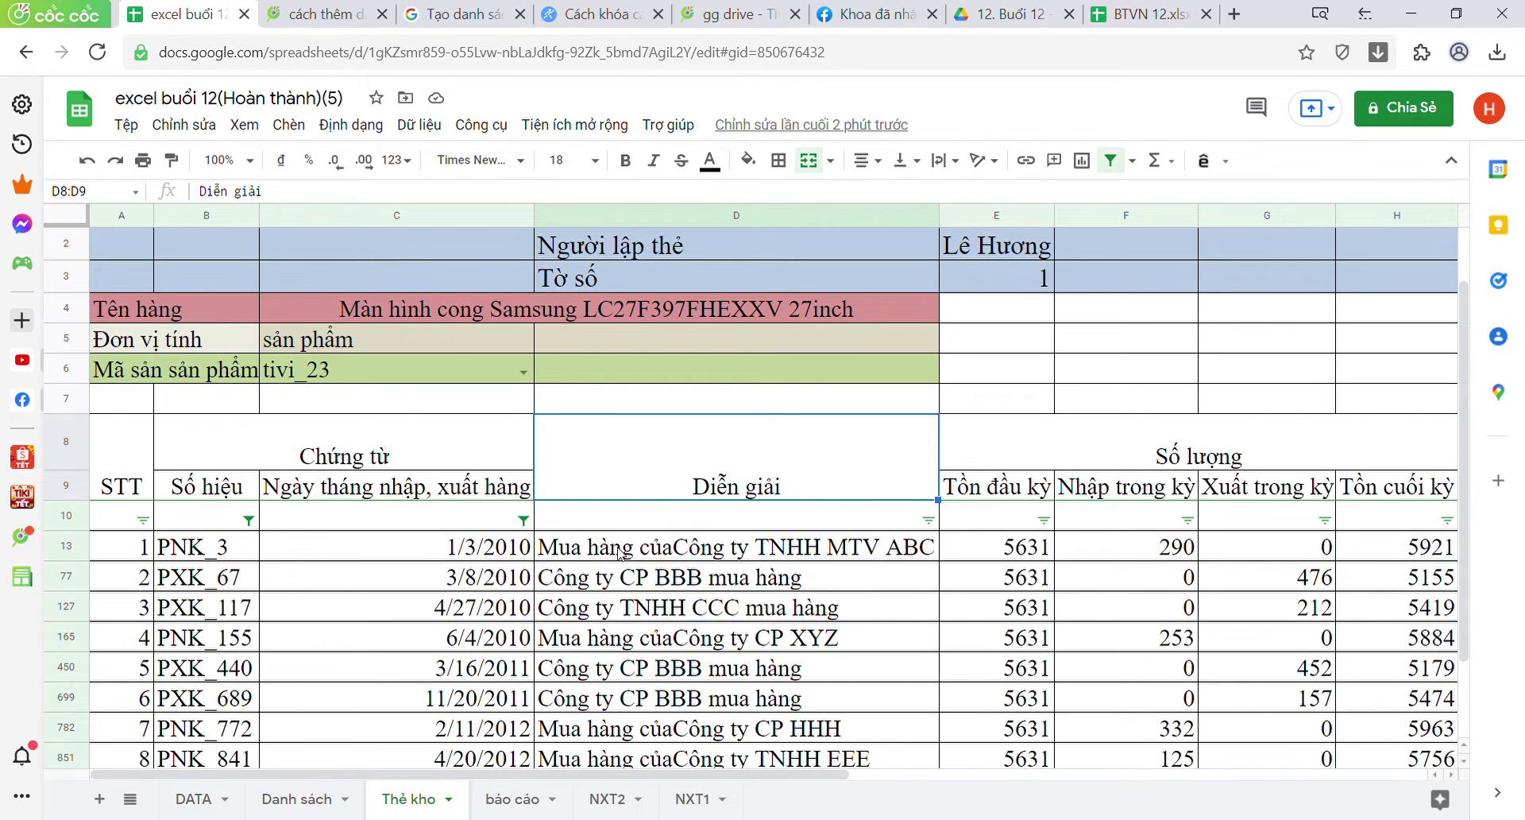
scroll(620, 553, up, 1)
scroll(620, 553, right, 5)
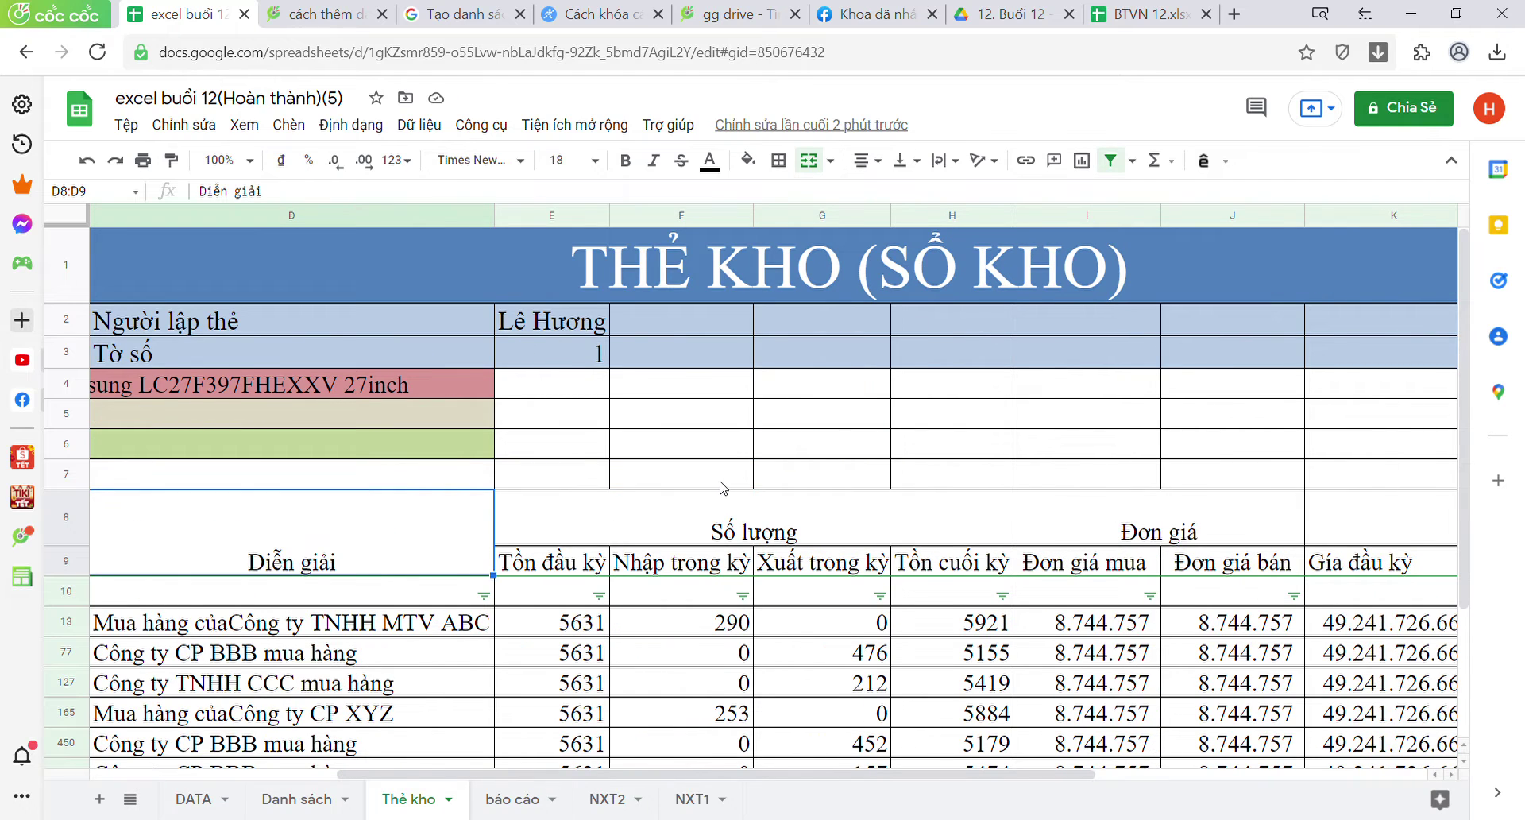
scroll(723, 486, left, 5)
scroll(723, 486, down, 2)
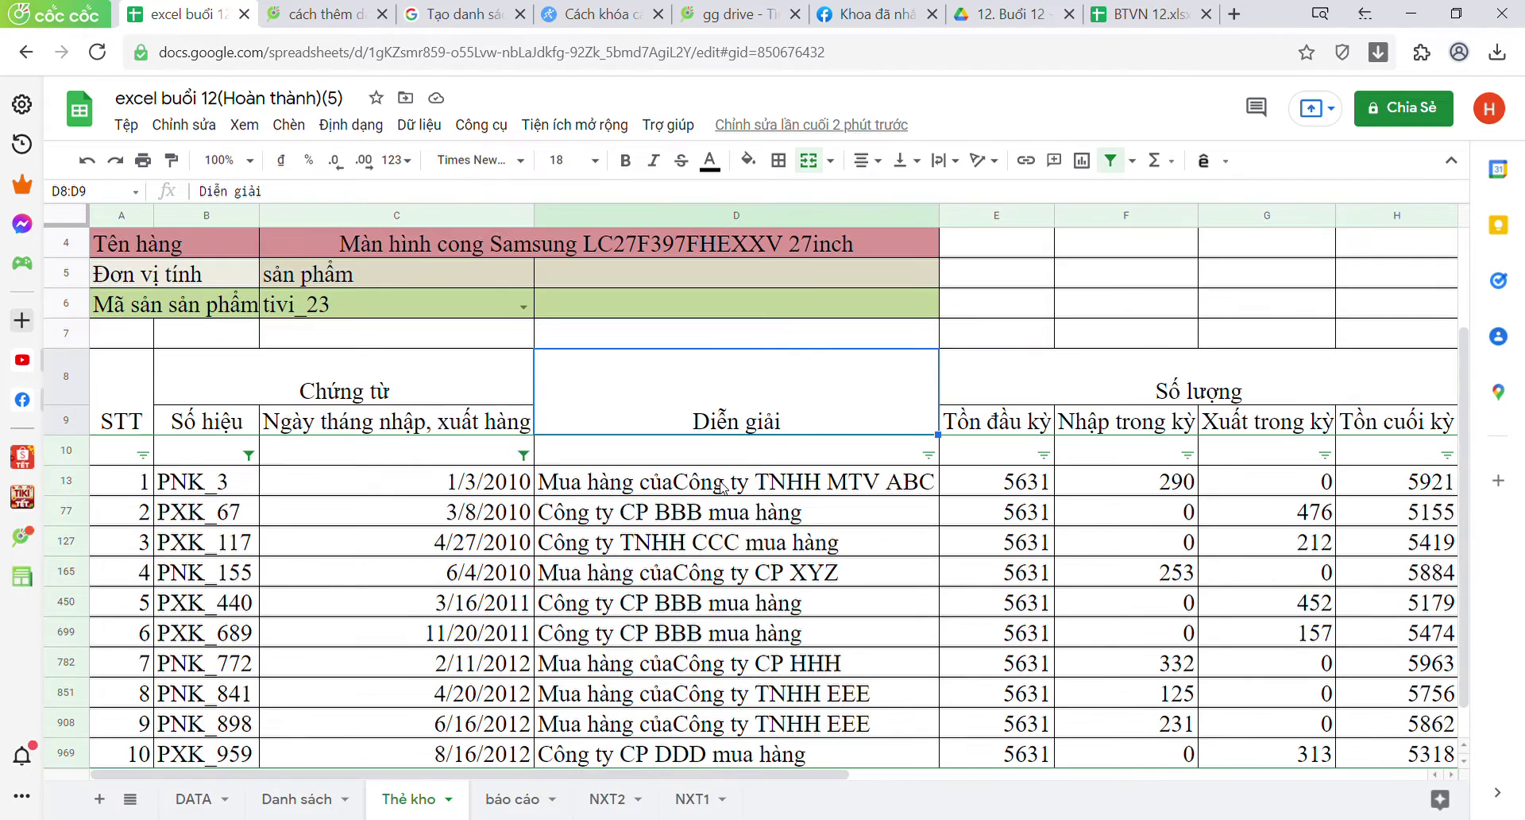
click(134, 391)
key(Right)
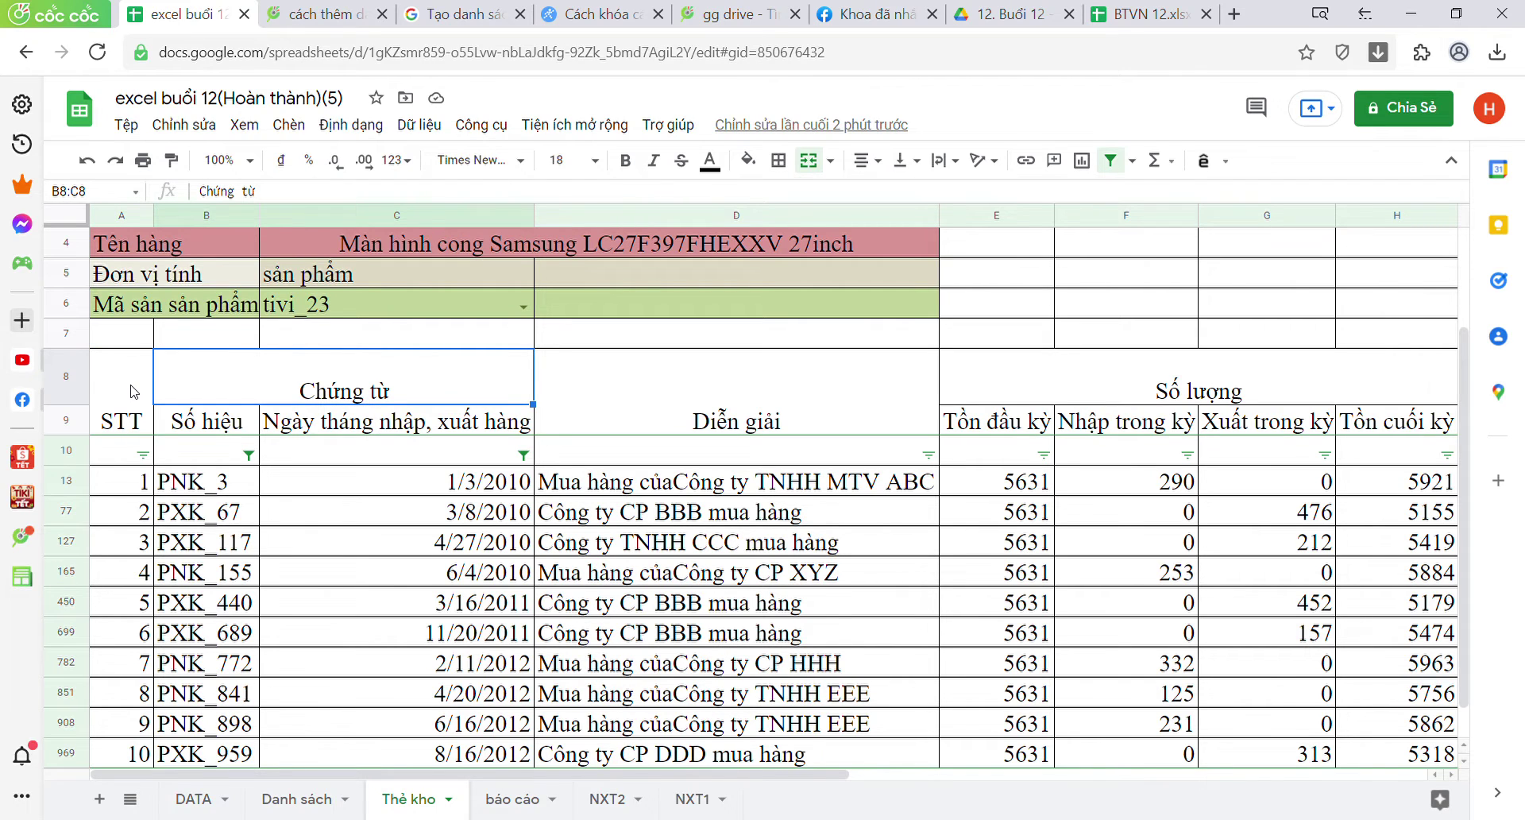
key(Right)
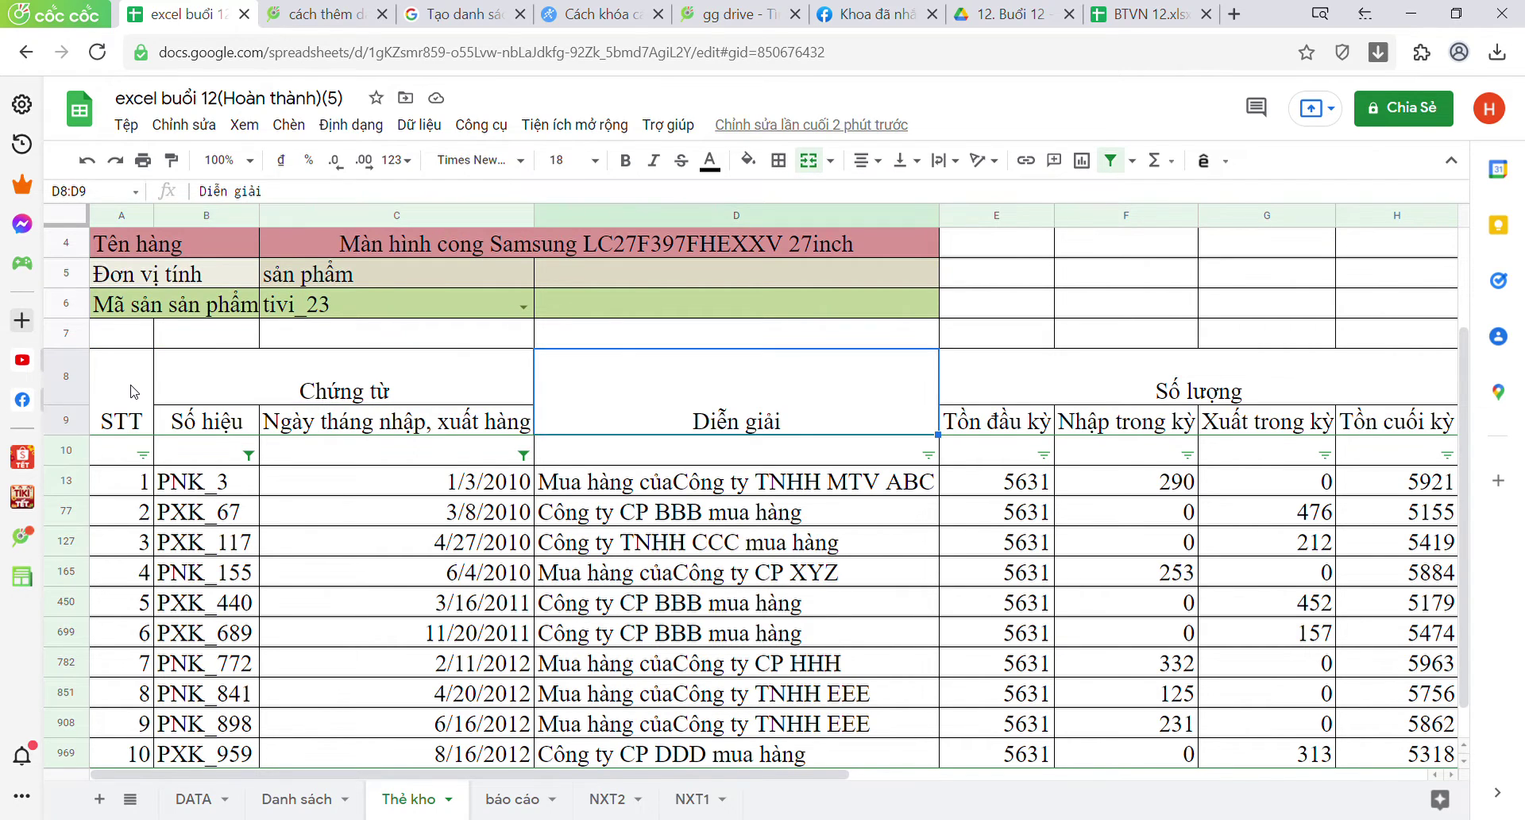
key(Right)
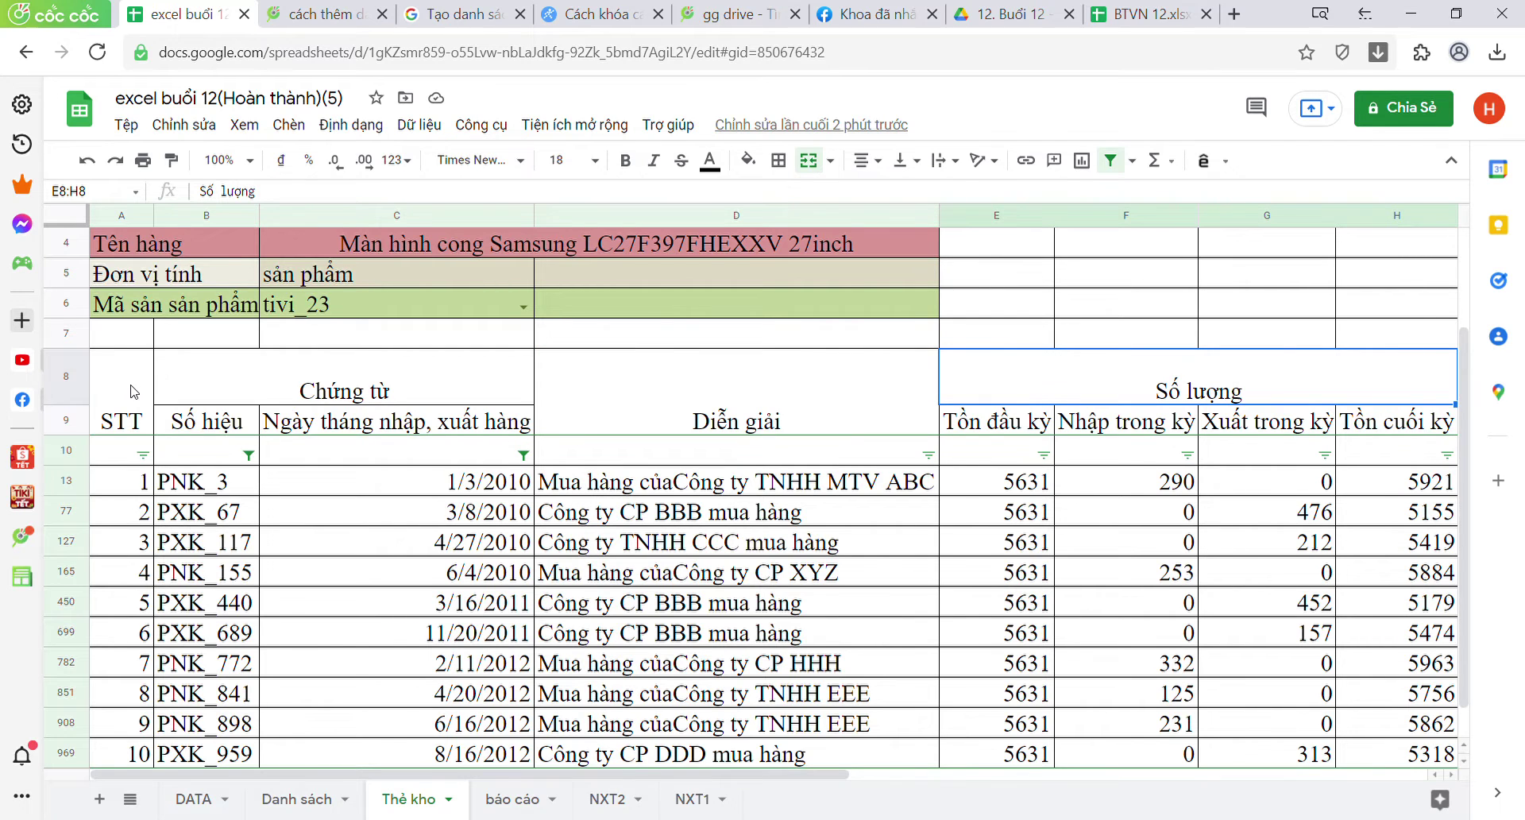
key(Right)
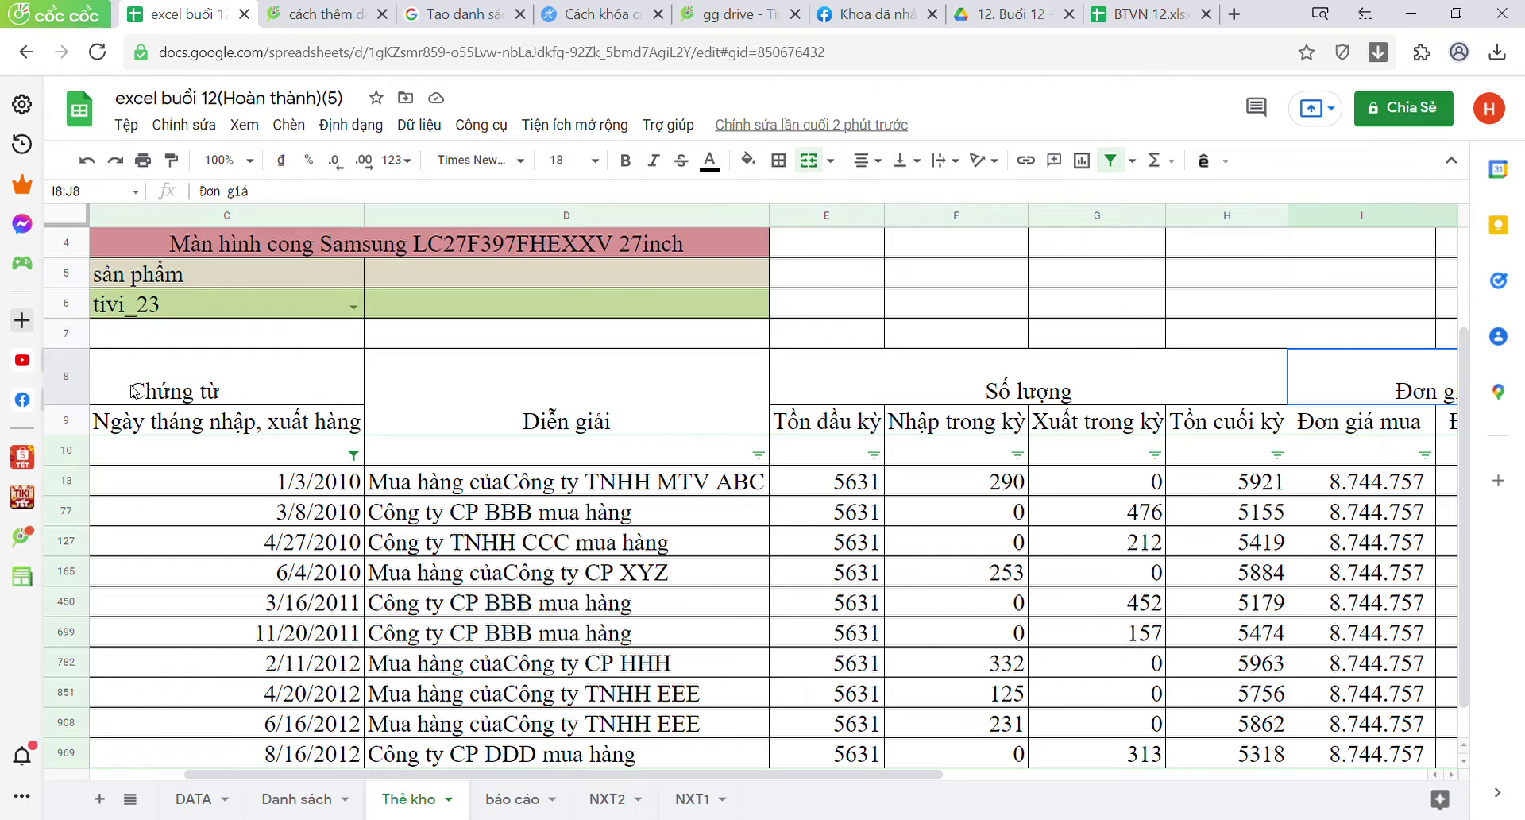
key(Right)
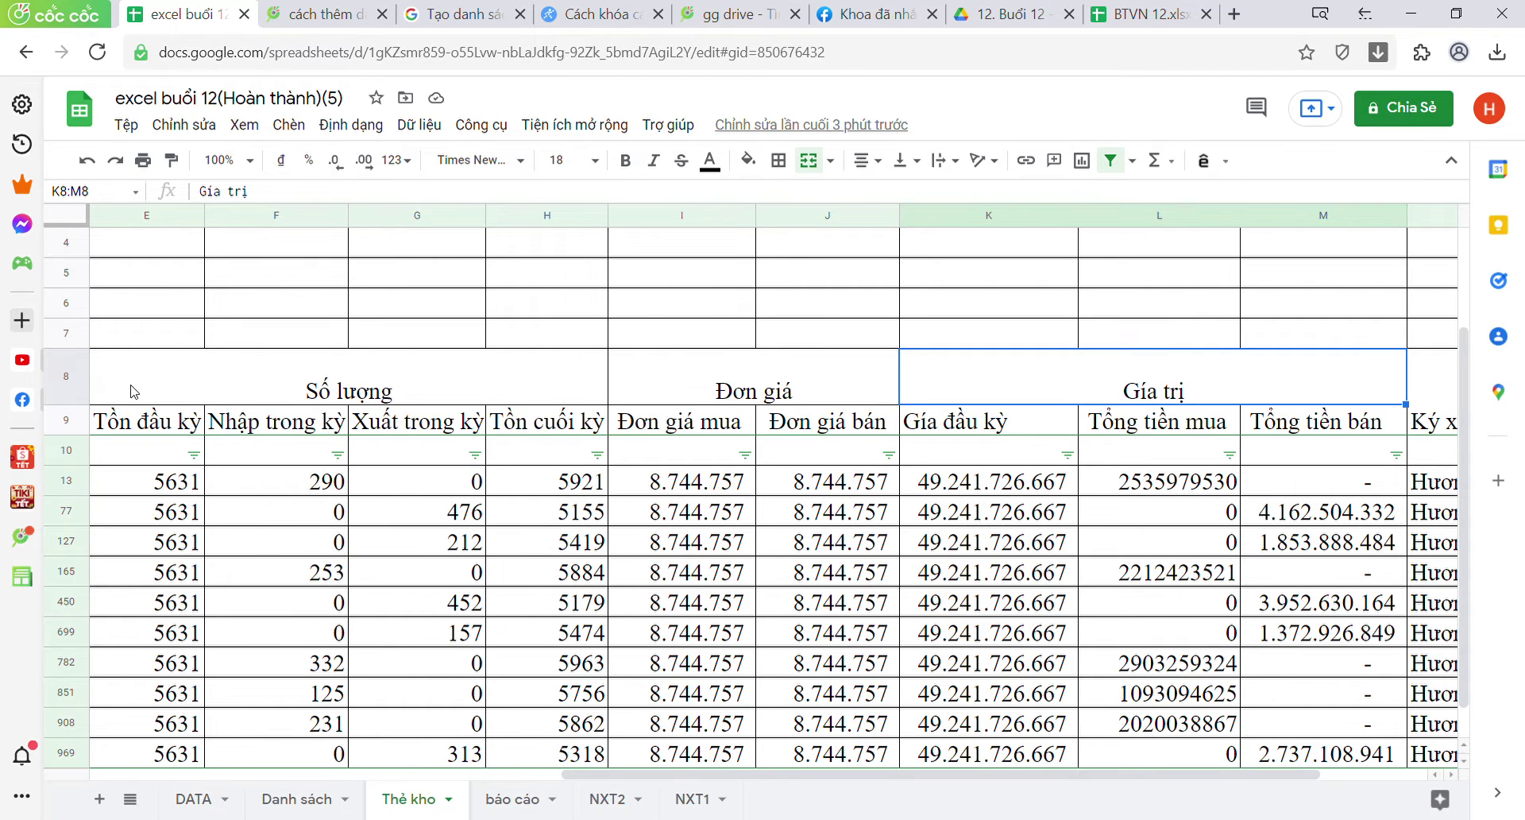
key(Right)
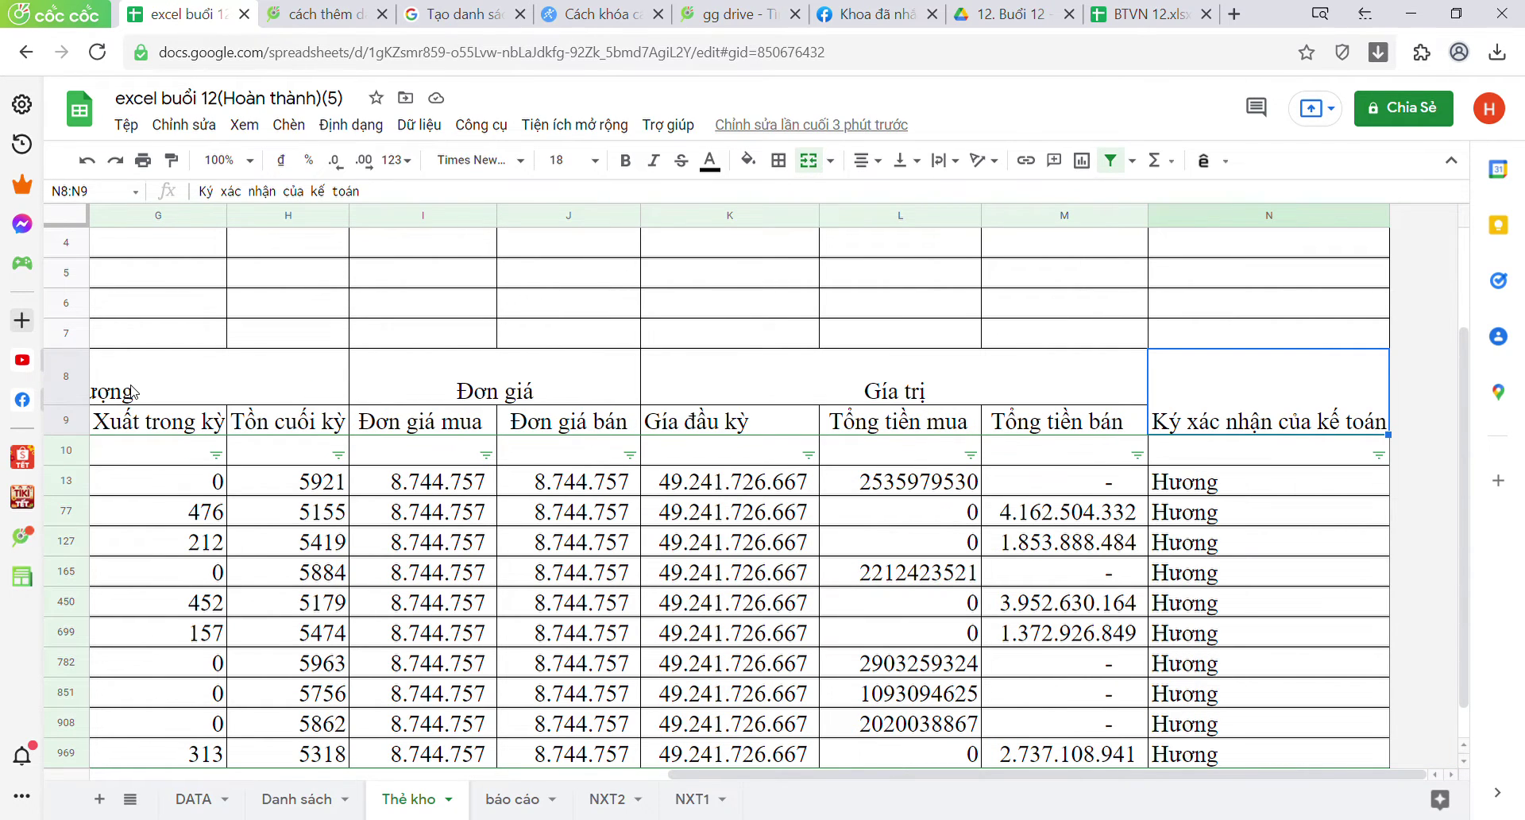
scroll(132, 392, left, 5)
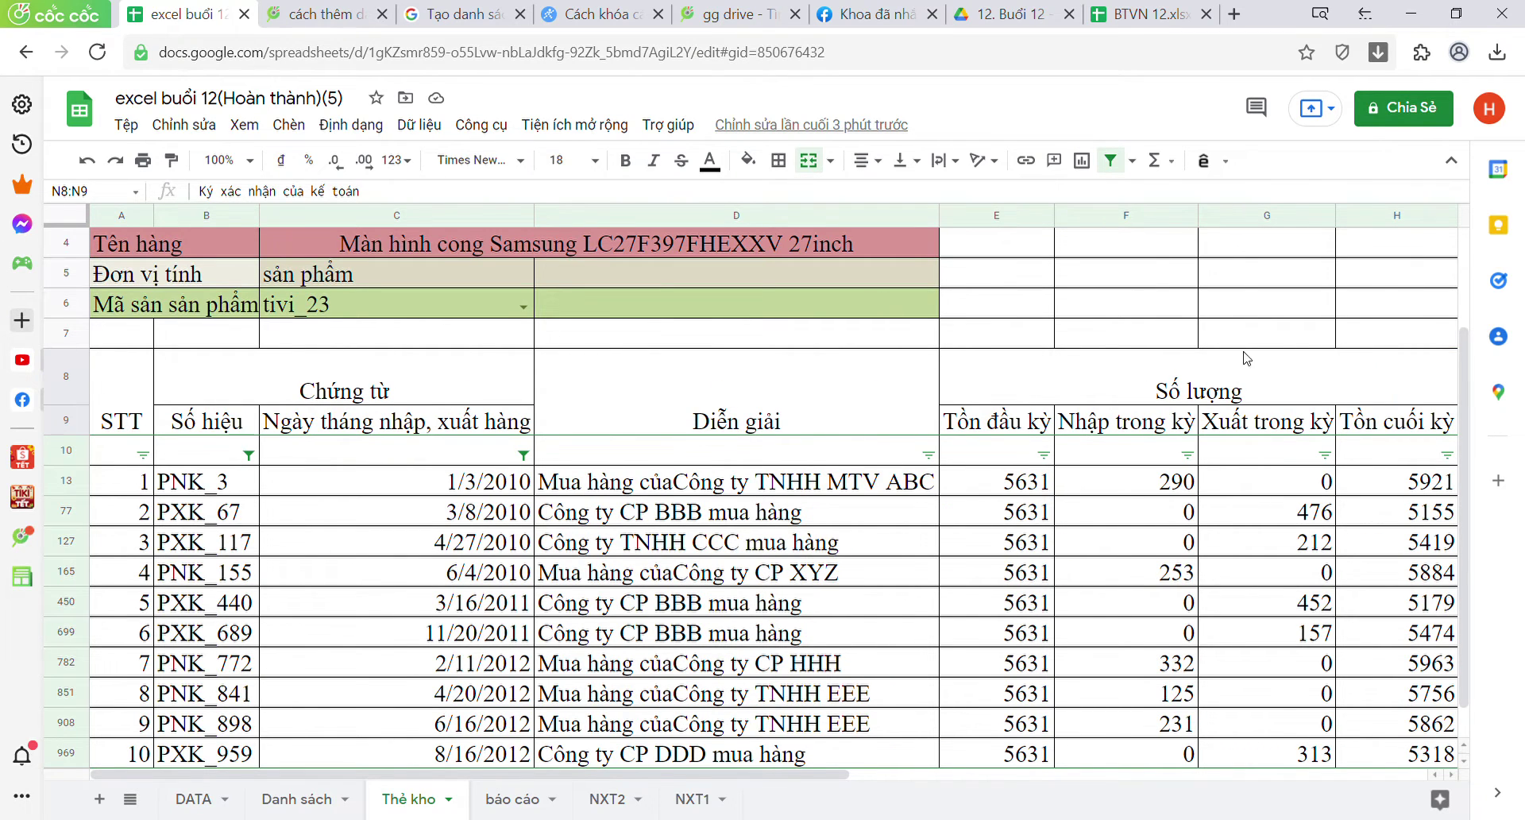
scroll(1459, 305, up, 3)
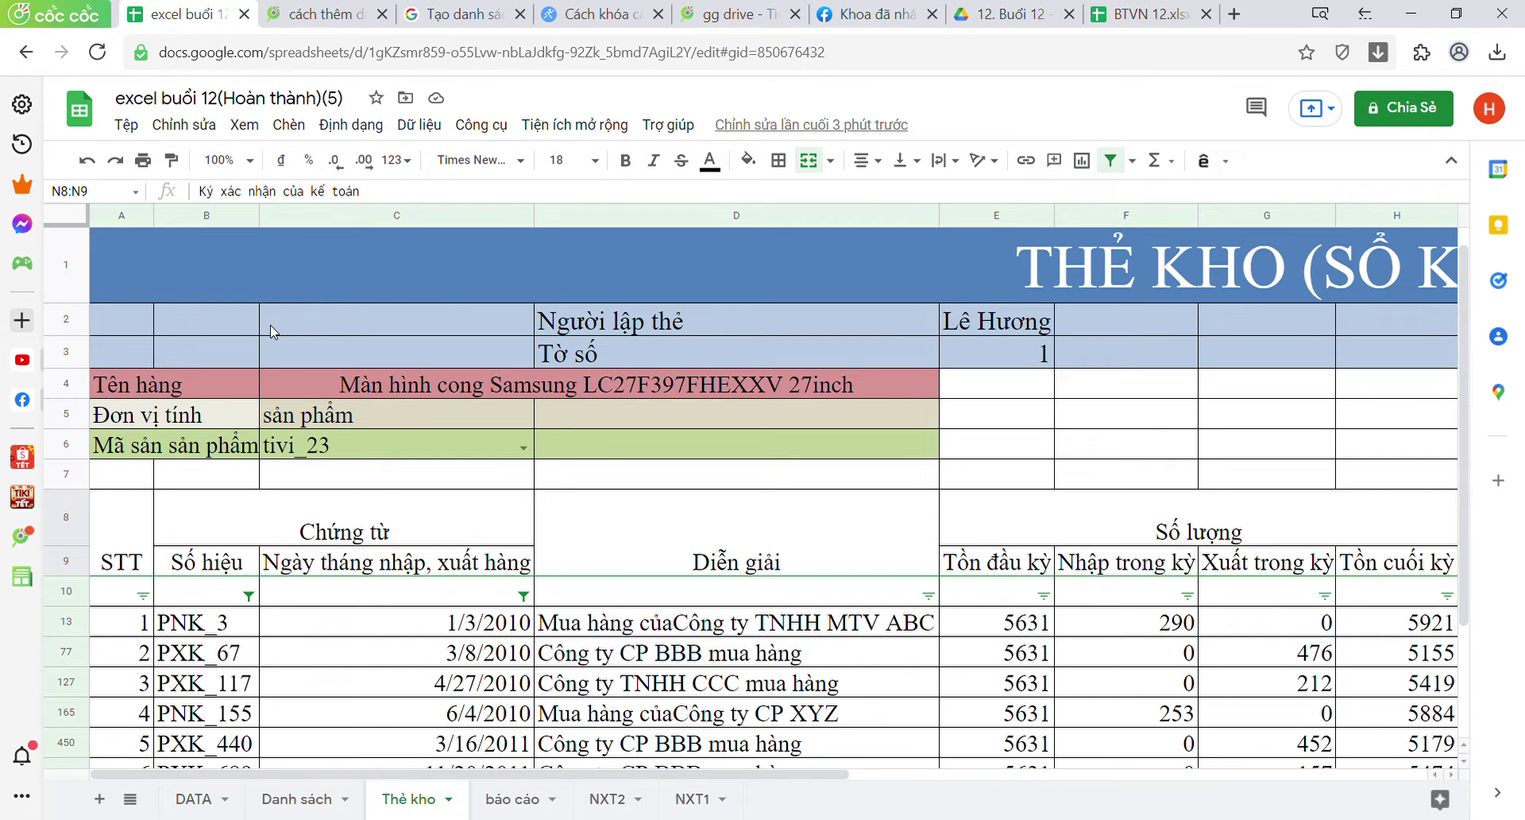
click(210, 378)
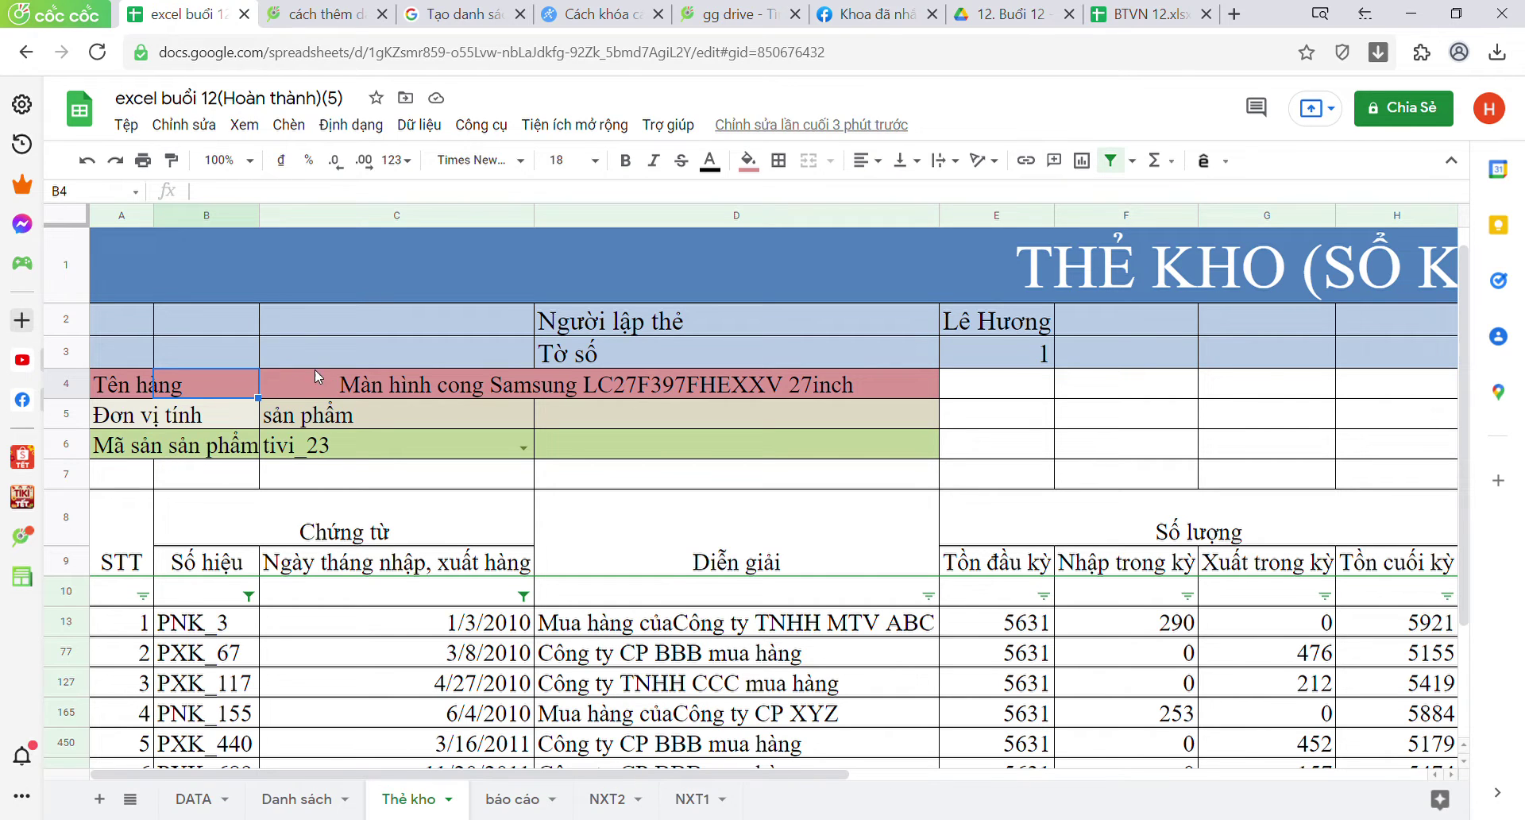
click(329, 385)
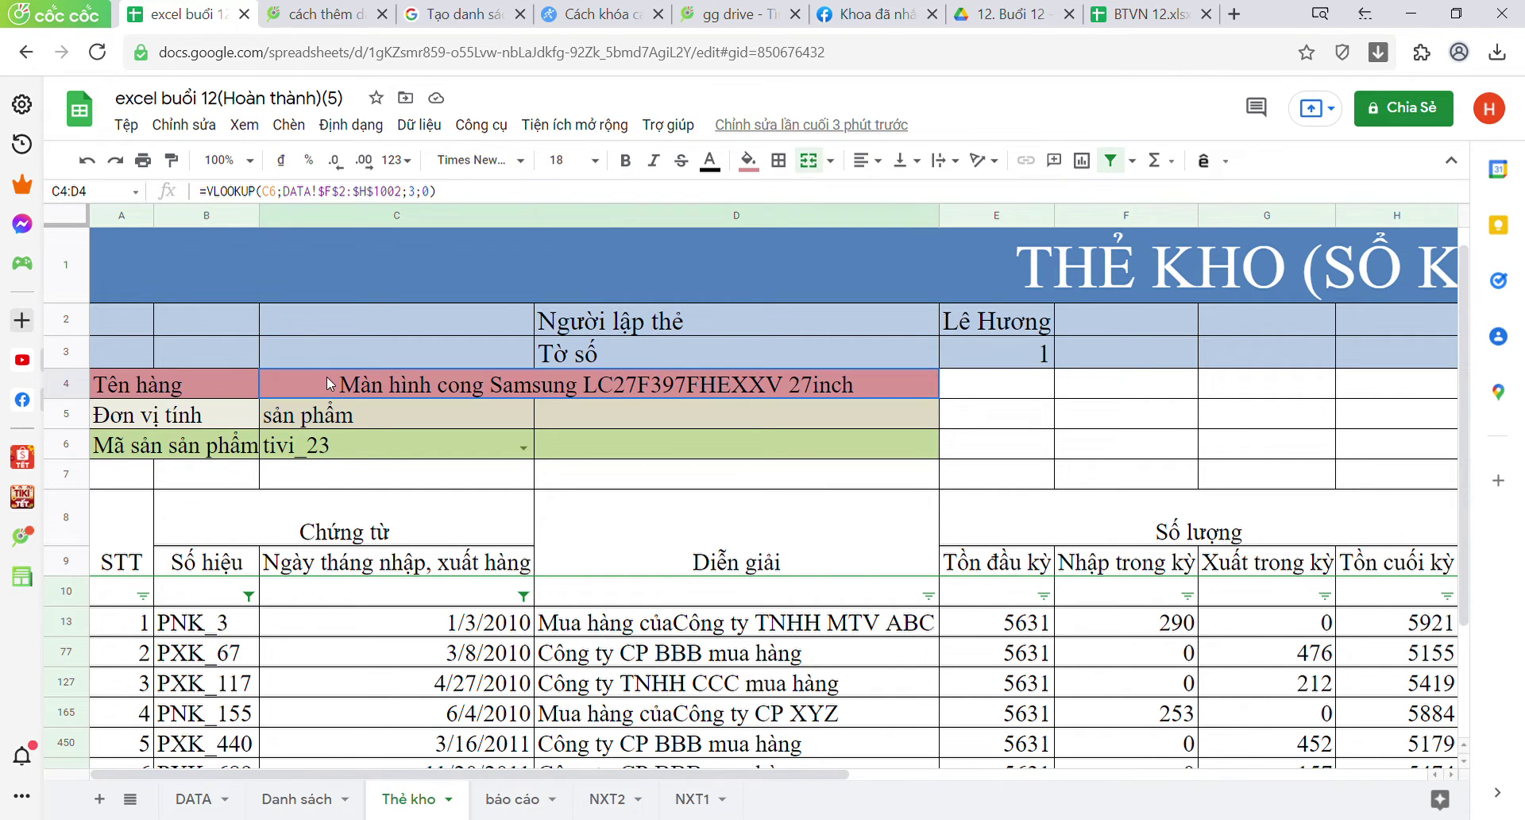
click(324, 456)
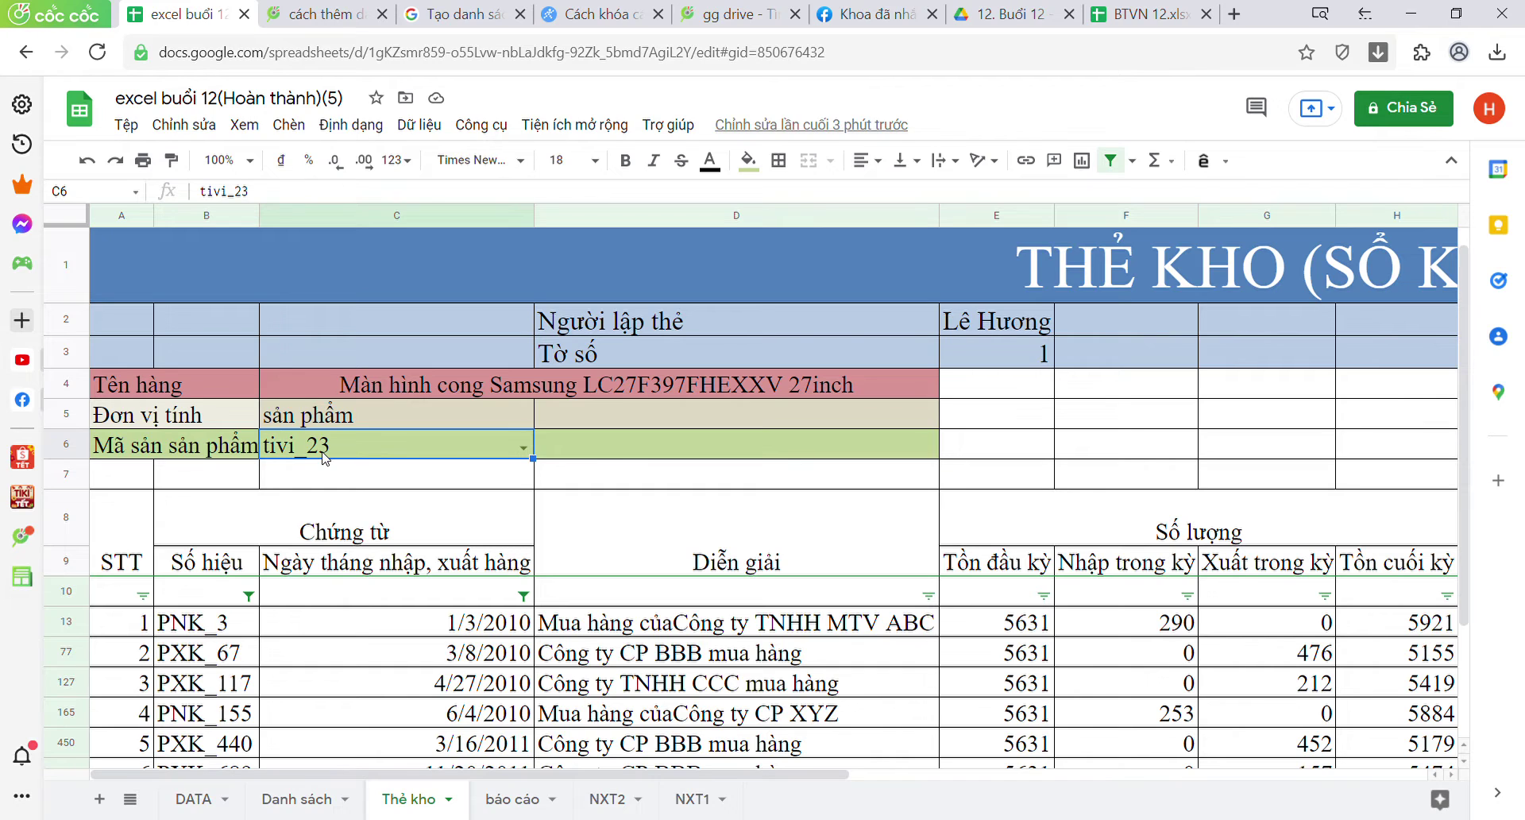
click(524, 448)
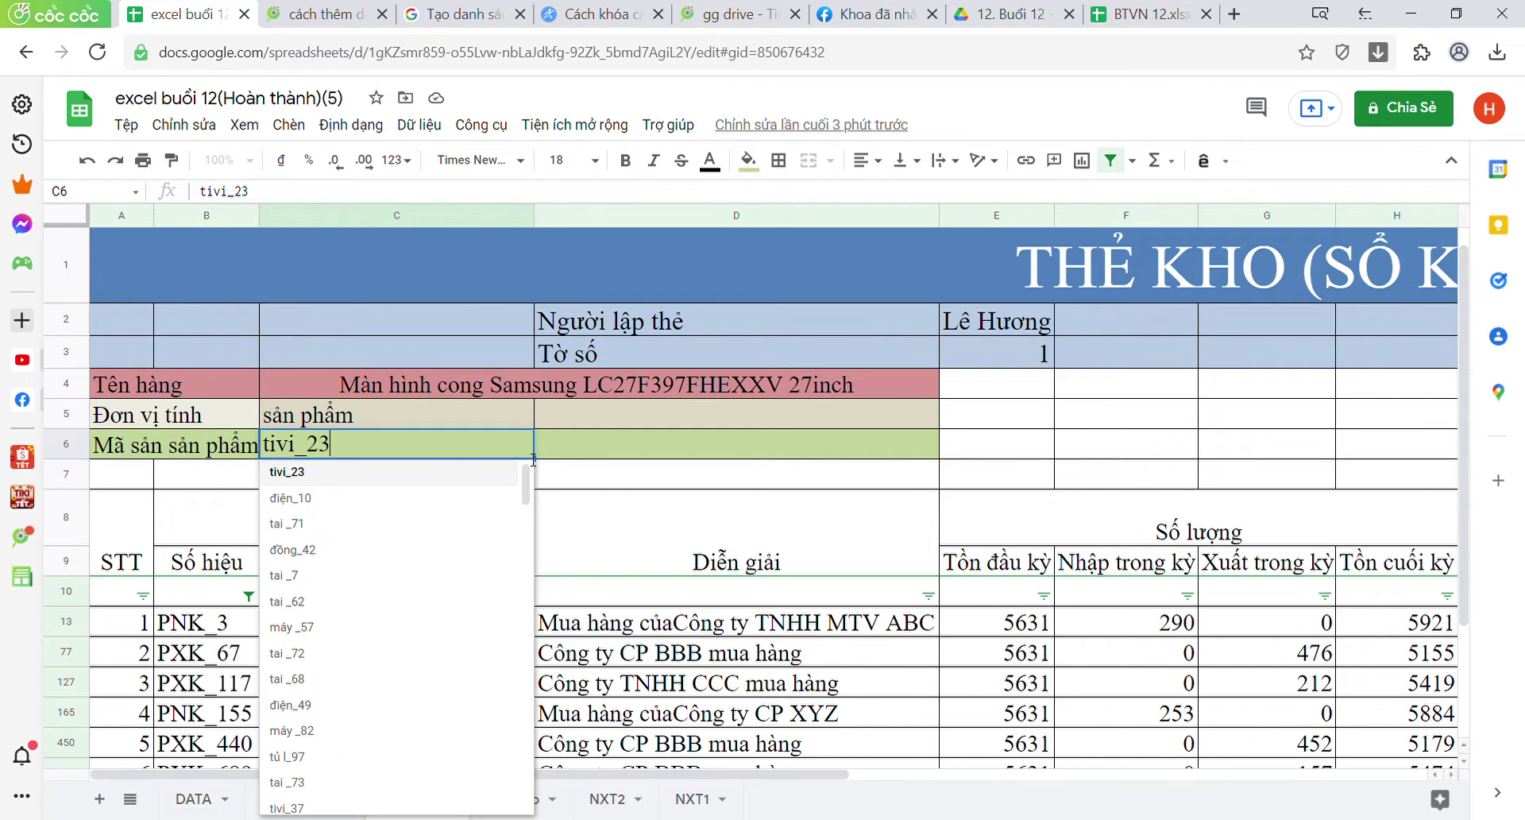
click(605, 516)
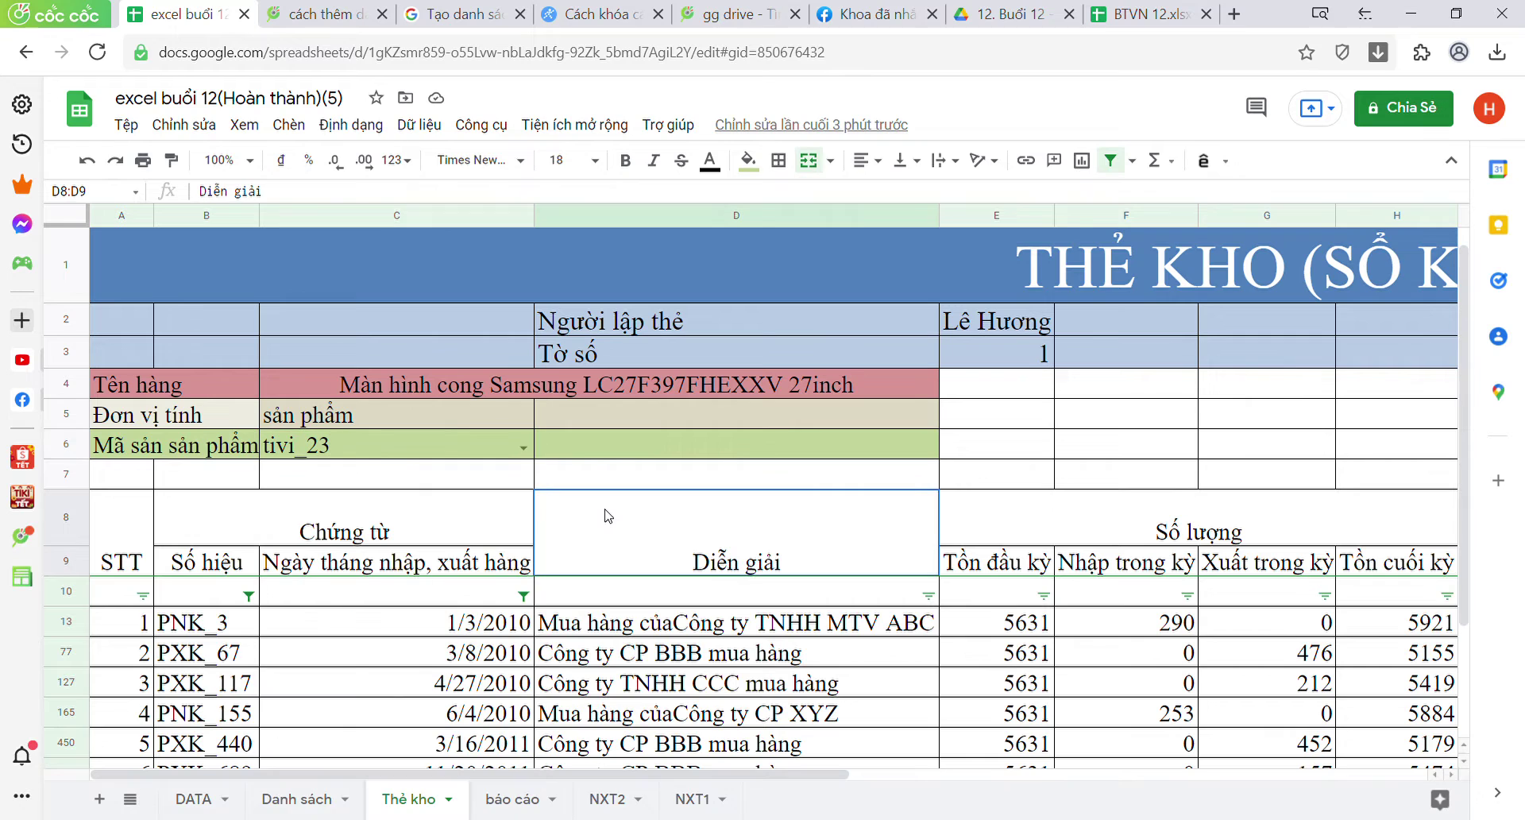
click(317, 429)
click(293, 382)
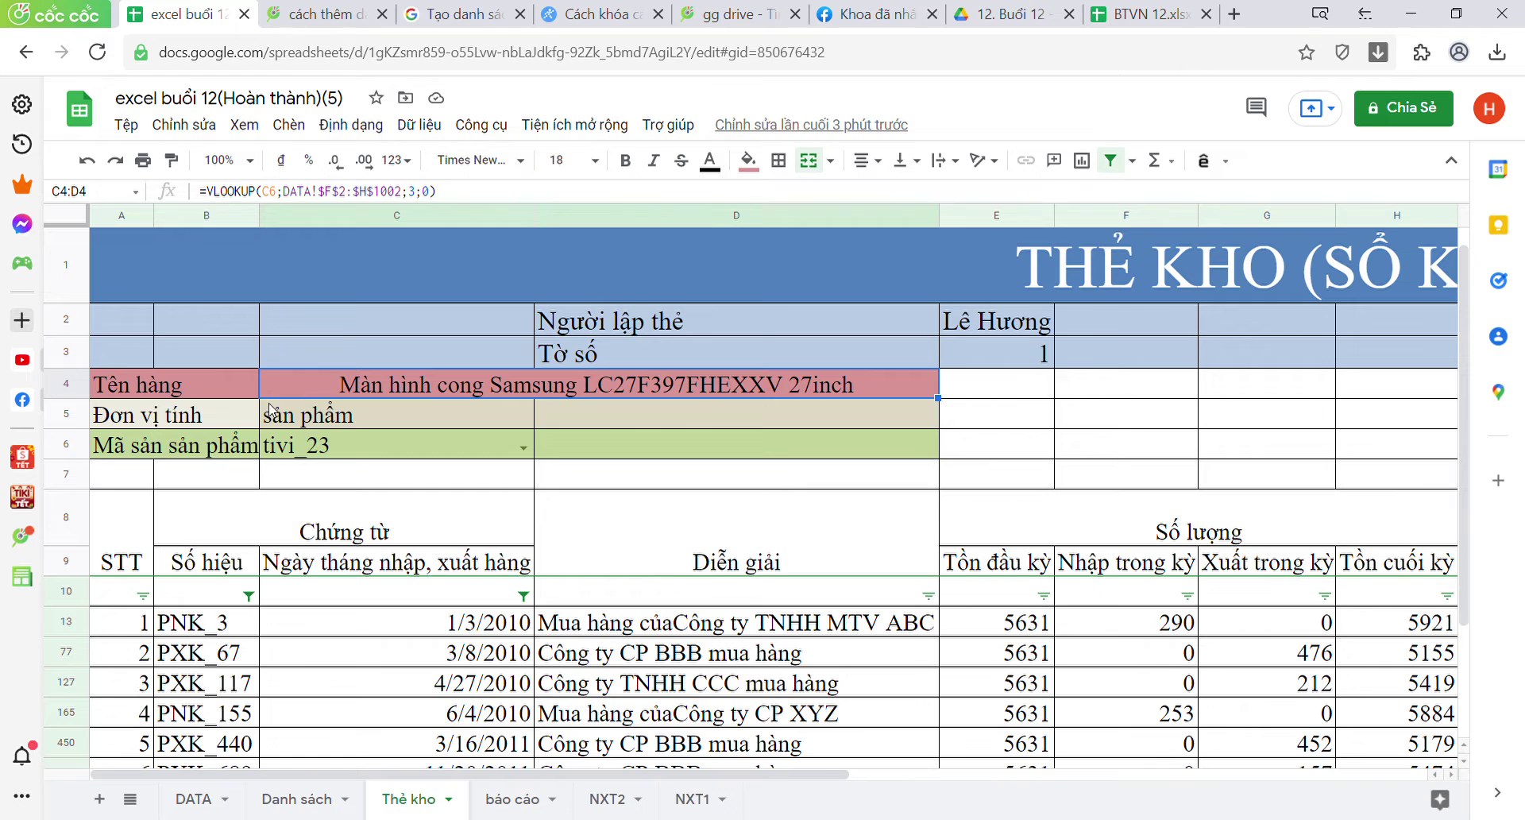
click(122, 621)
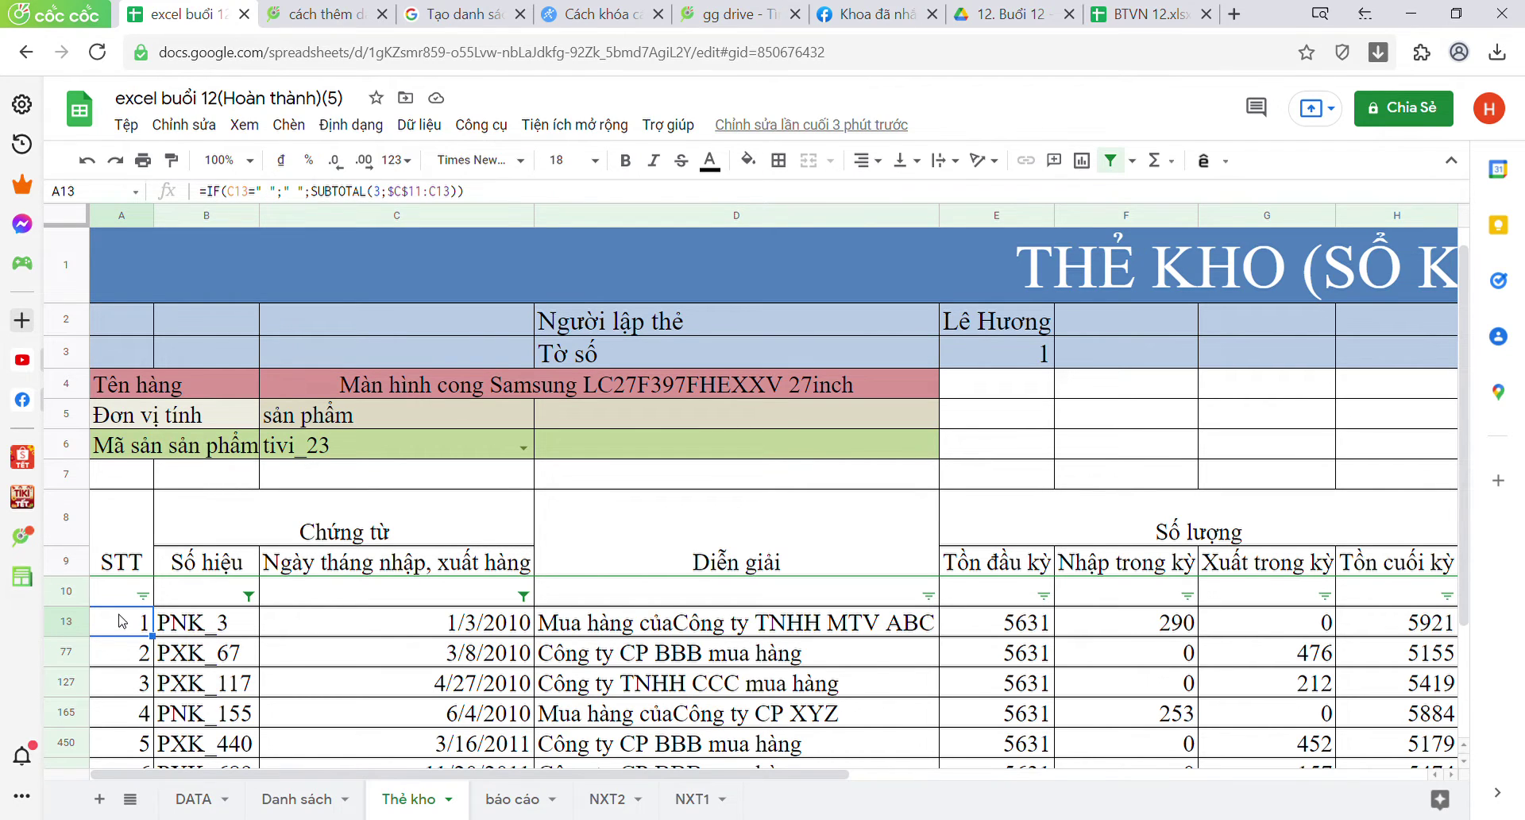
scroll(122, 621, down, 3)
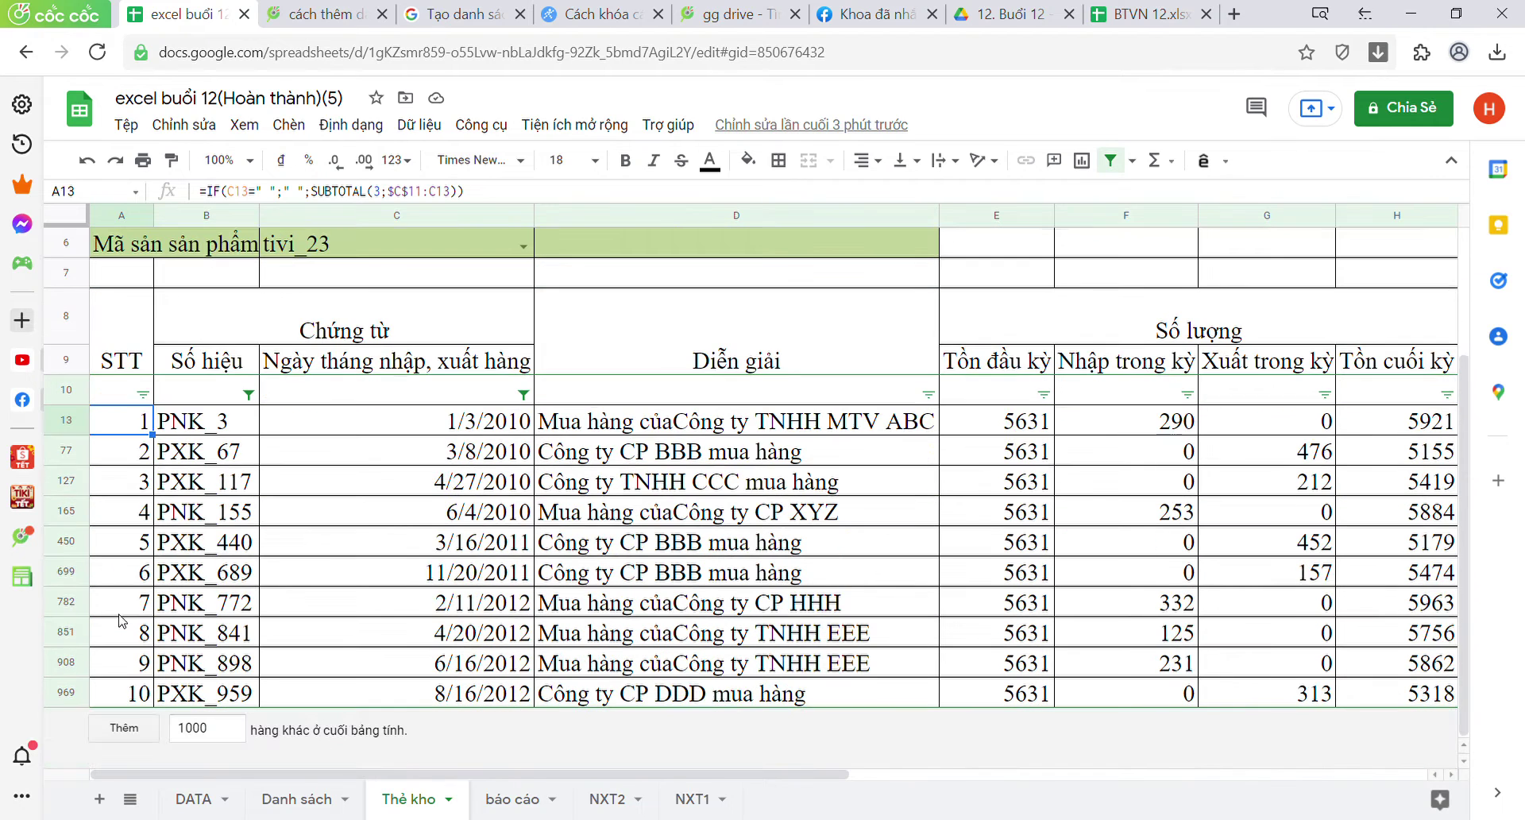
scroll(122, 621, up, 2)
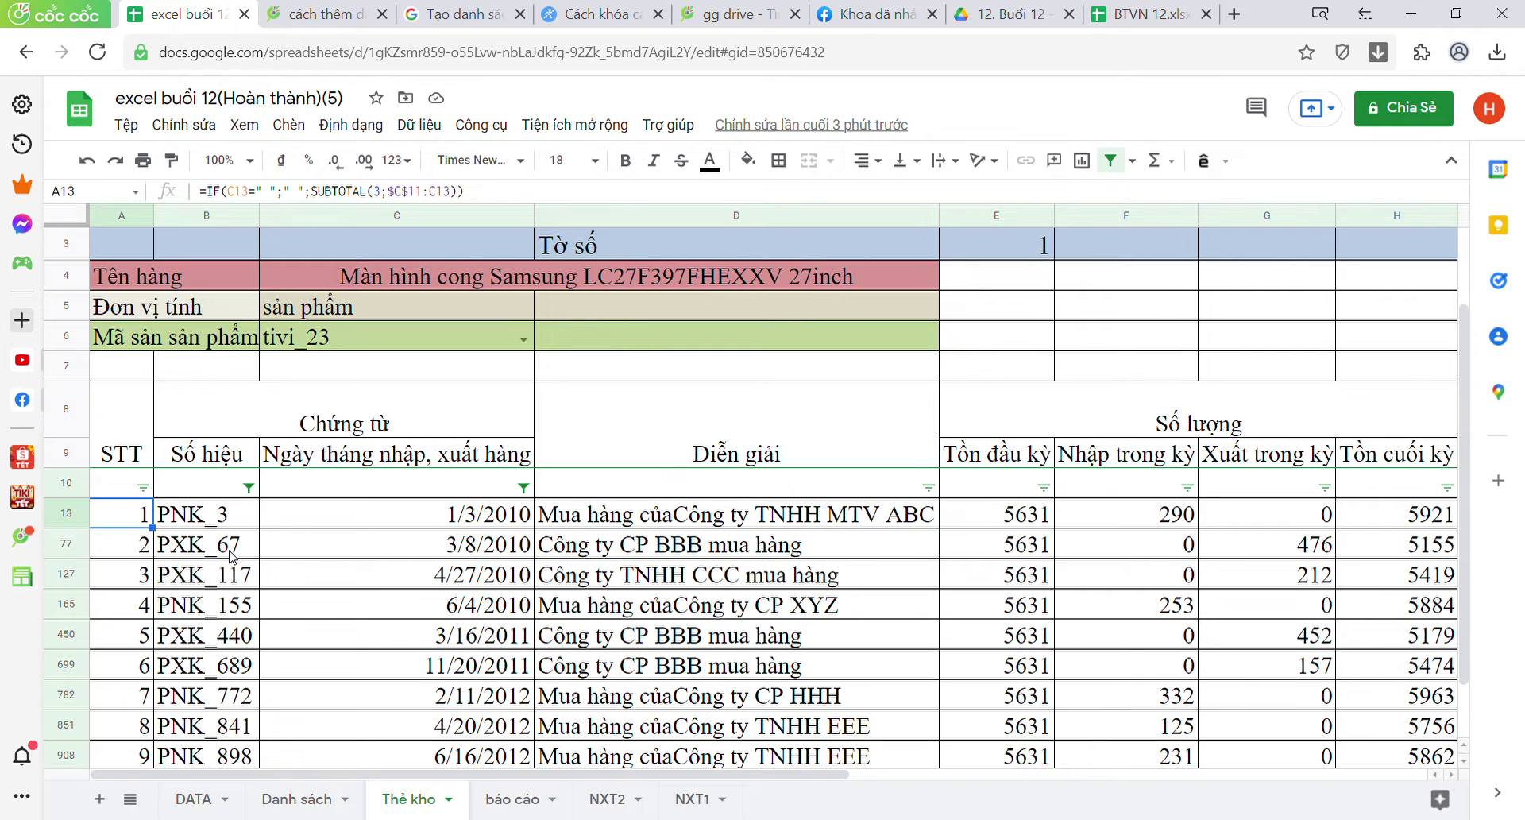
click(211, 524)
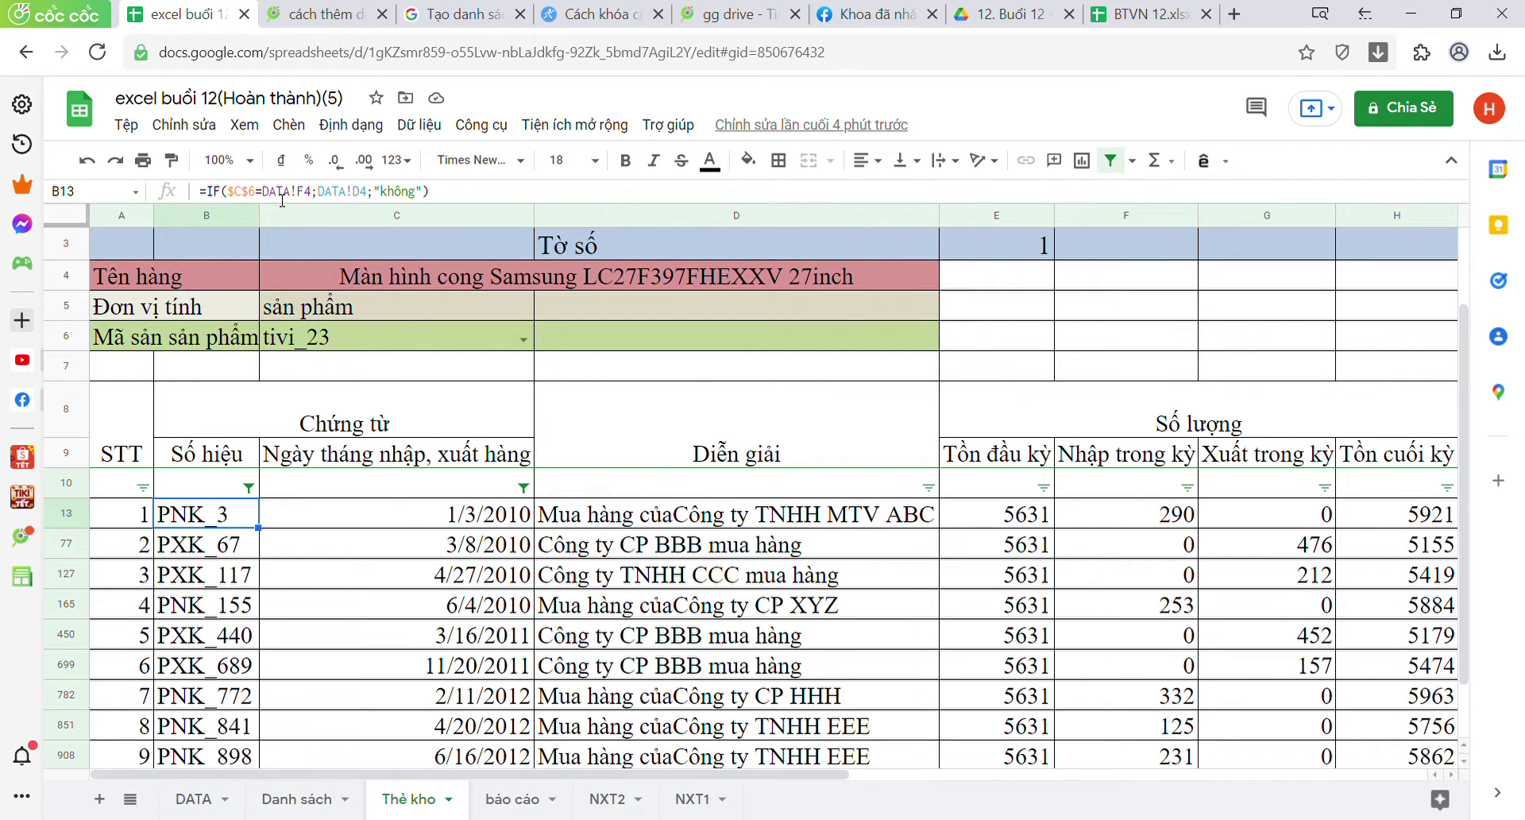
Step: Re-enter B13's IF formula for the Số hiệu column
click(282, 191)
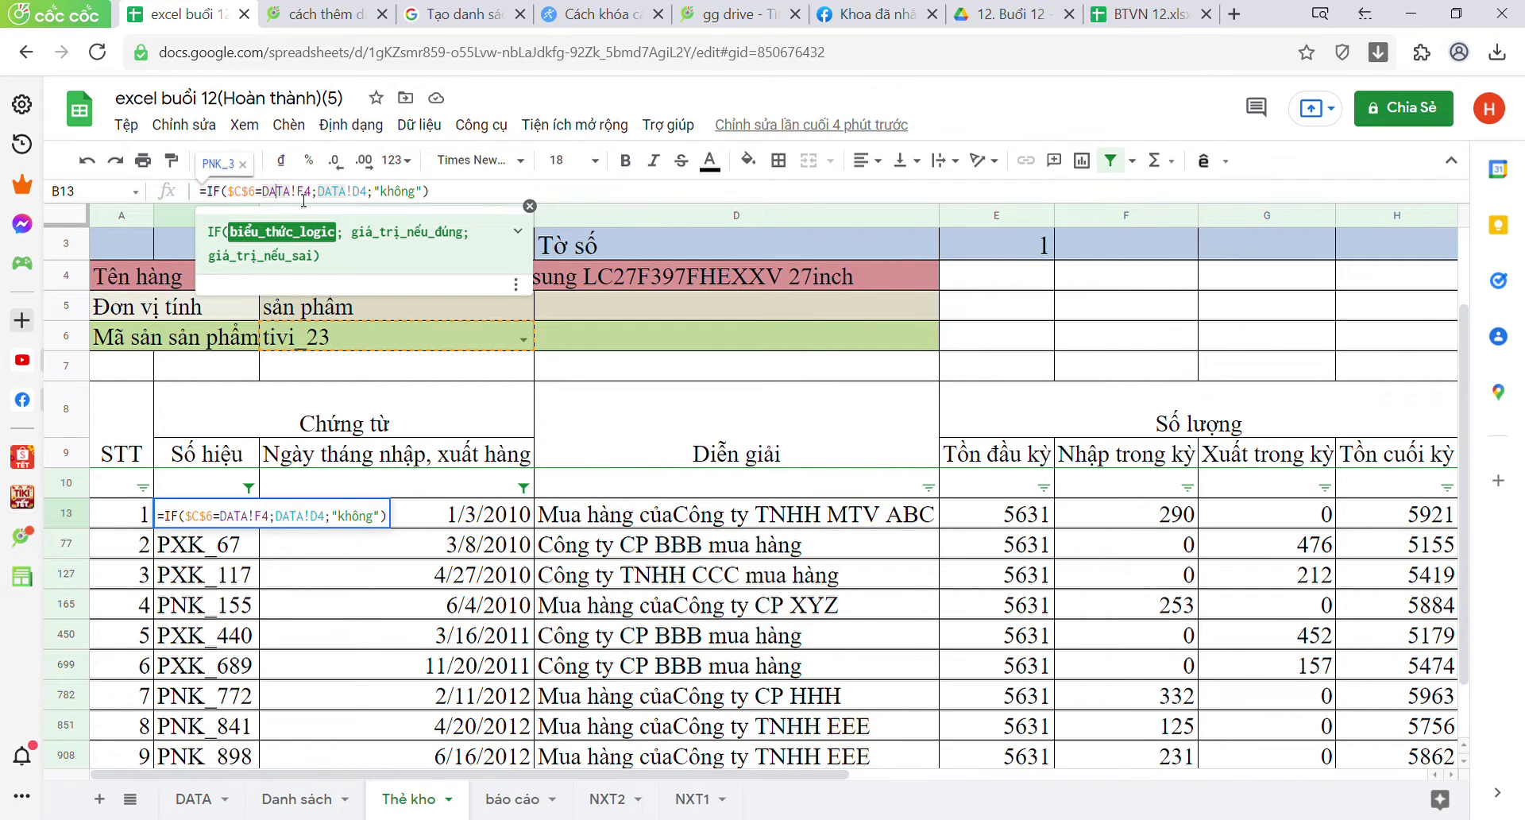
click(463, 191)
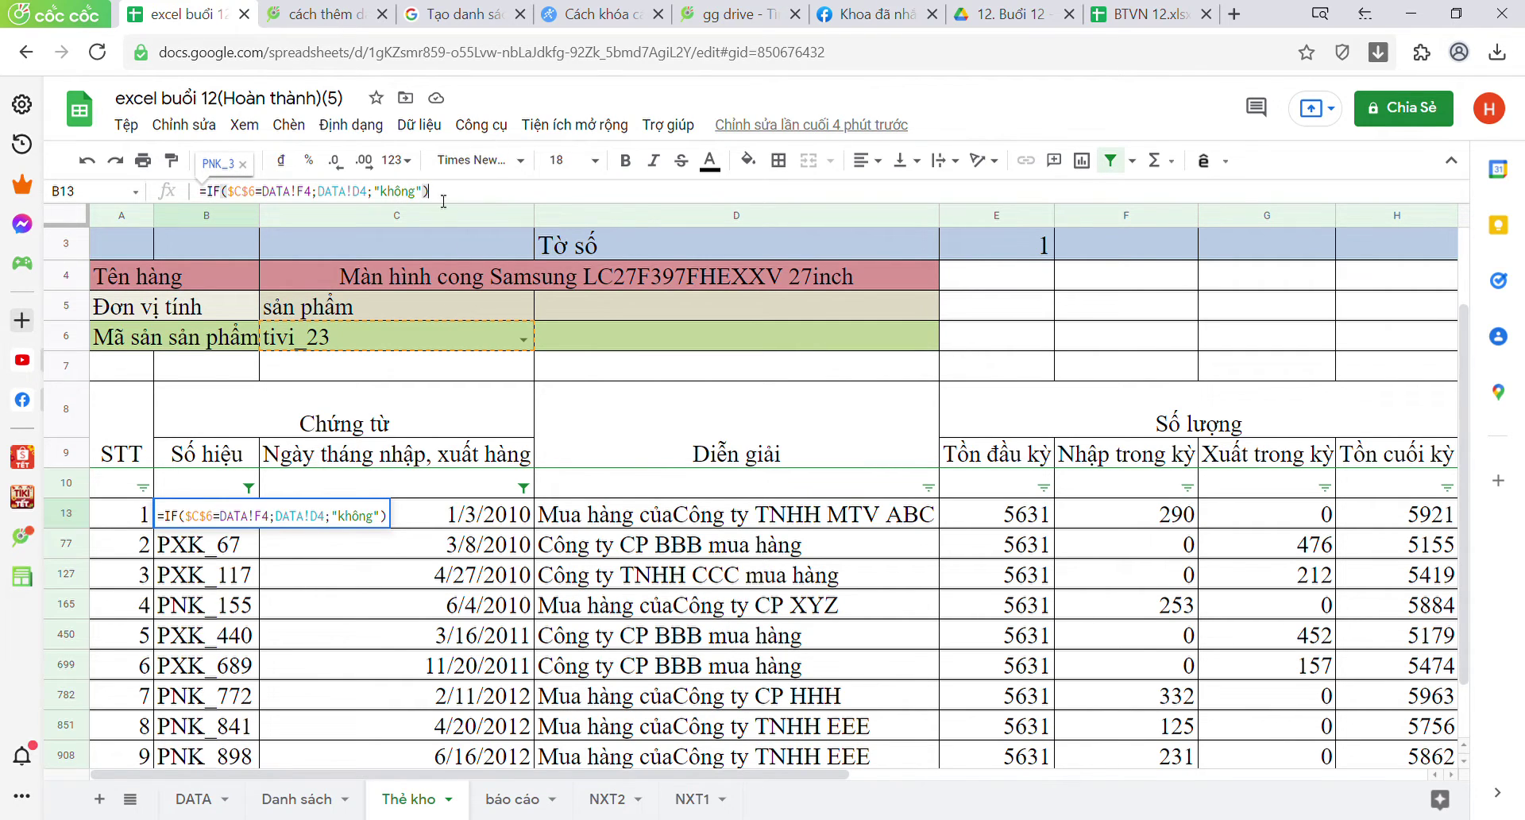
click(399, 470)
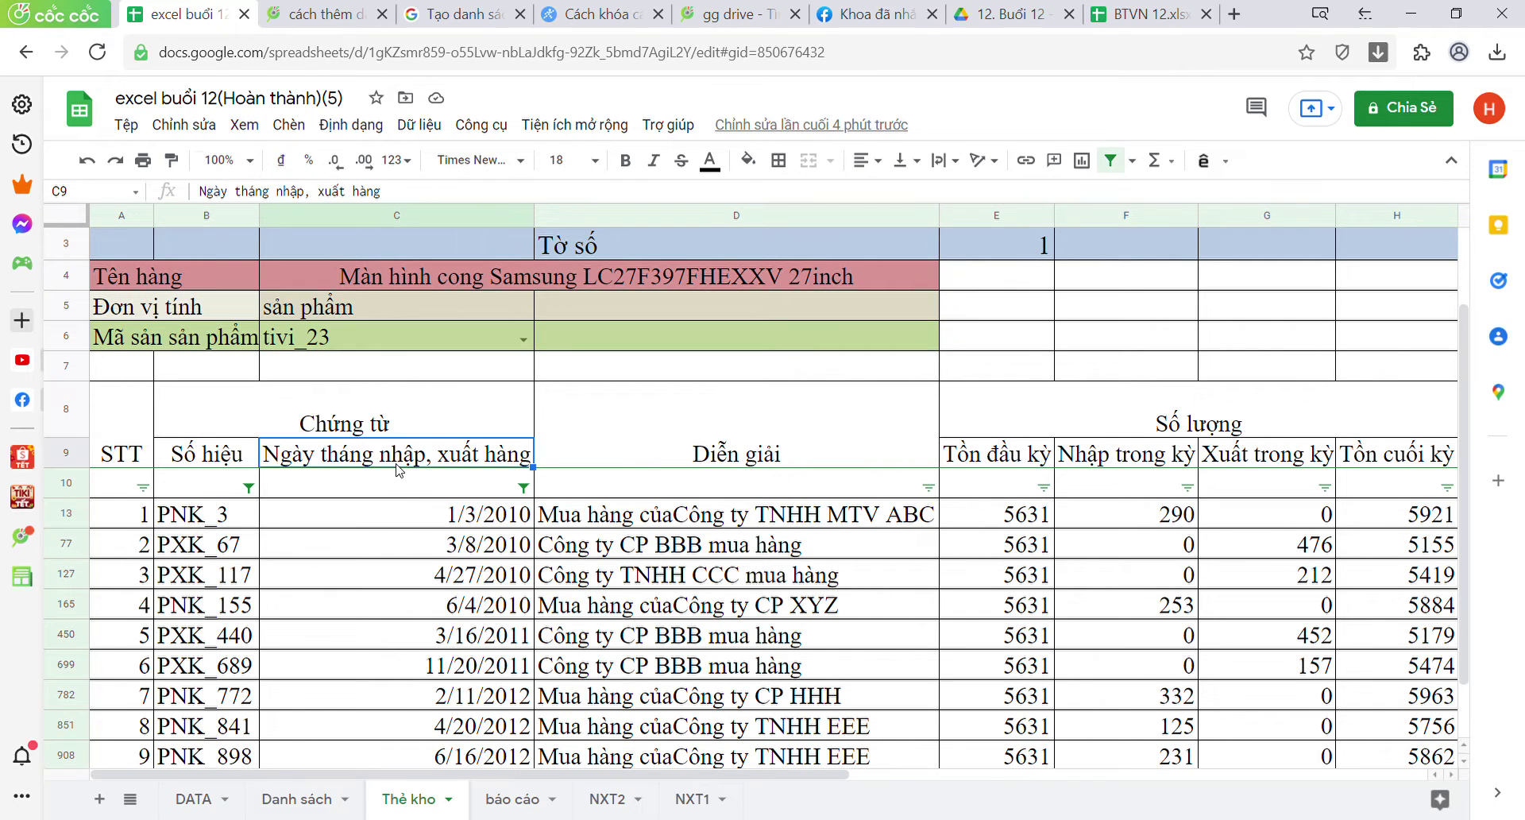
Step: Reapply the Số hiệu column filter and bring up the product-code list in C6
click(248, 488)
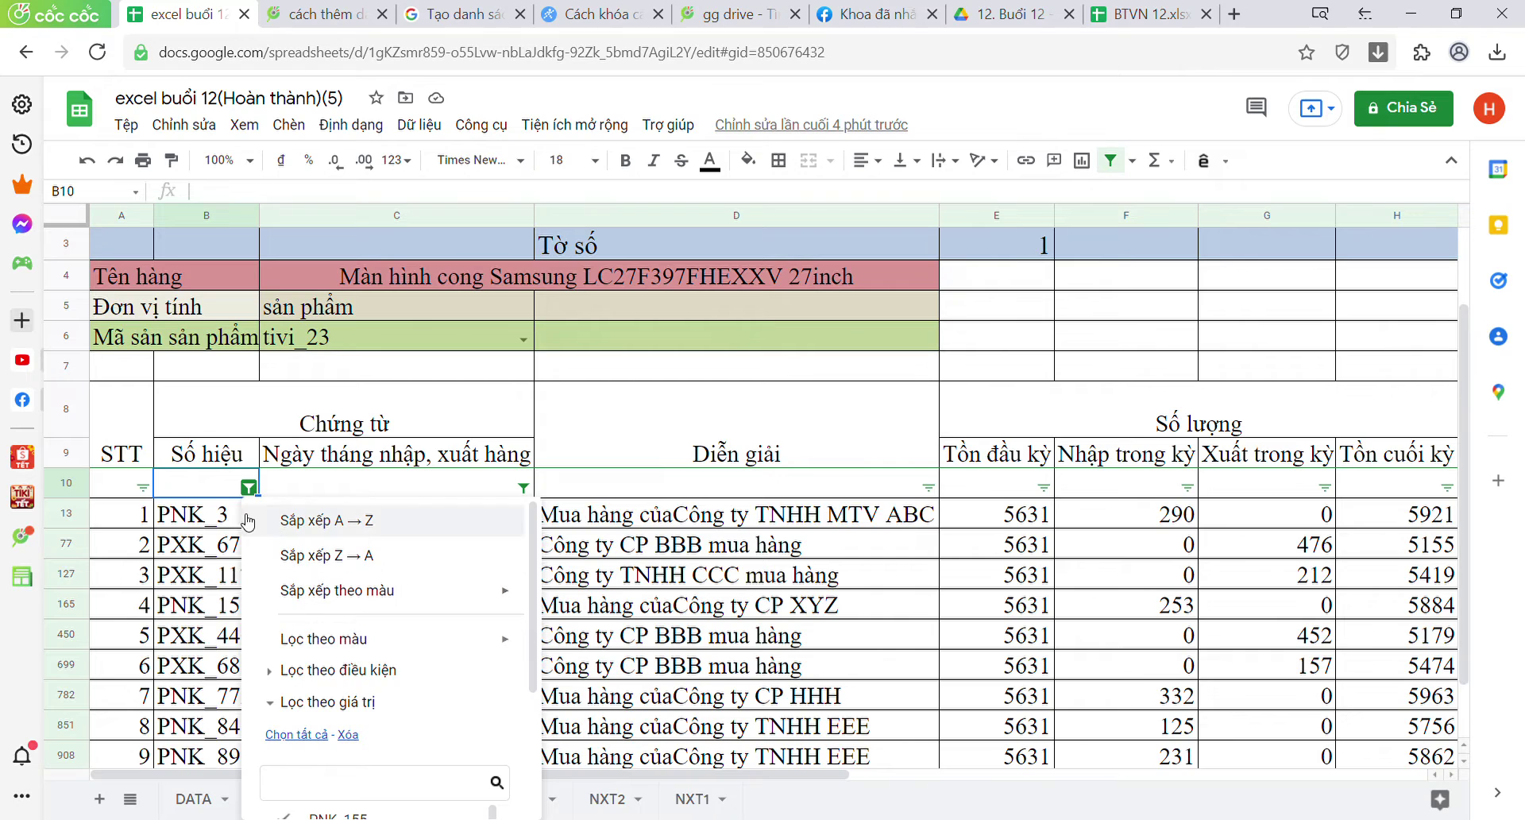
mouse_move(384, 640)
scroll(384, 643, down, 3)
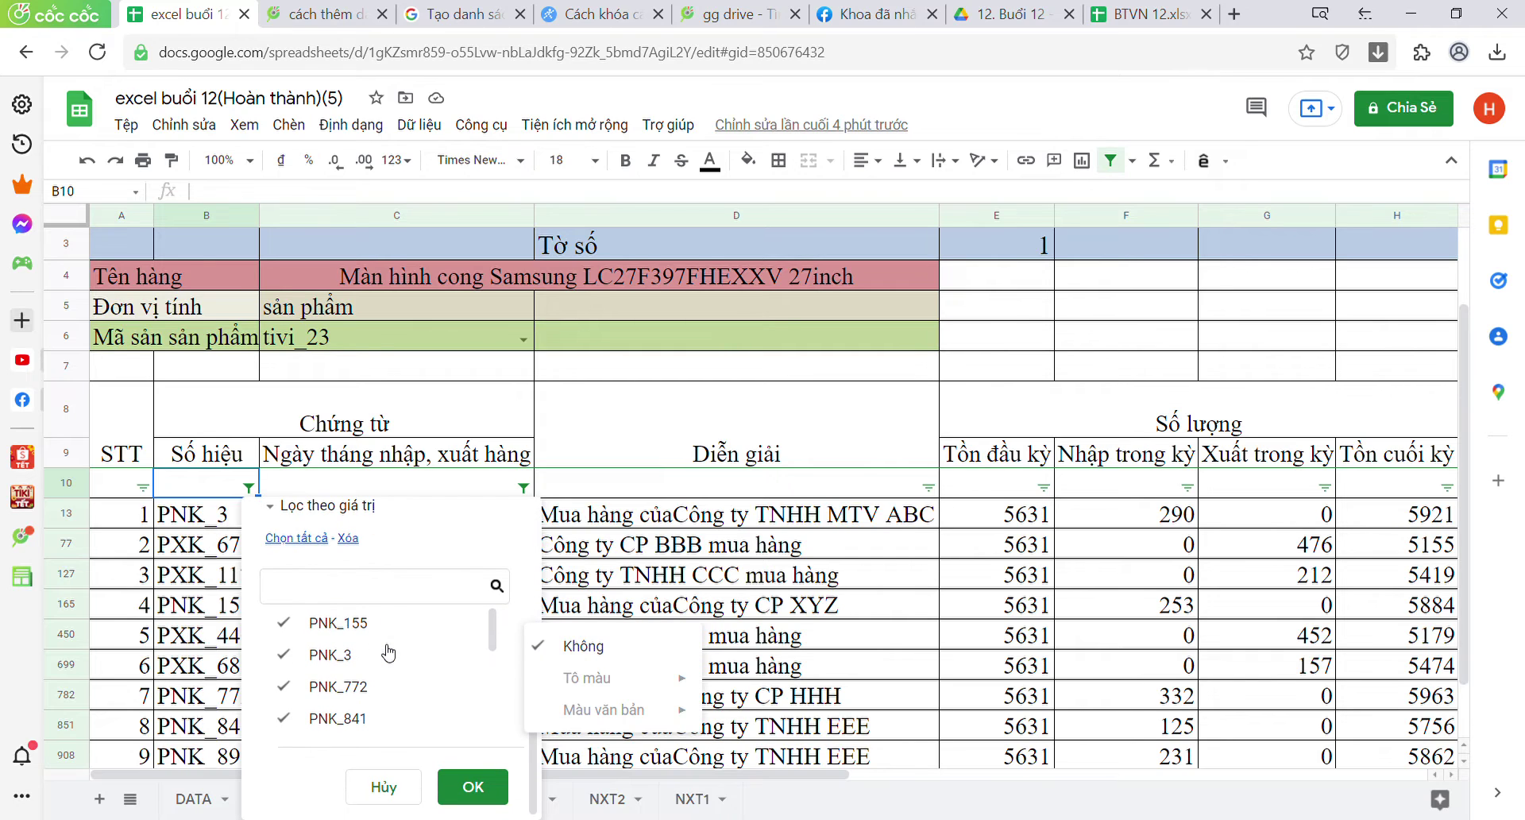
scroll(388, 653, up, 3)
scroll(388, 653, down, 3)
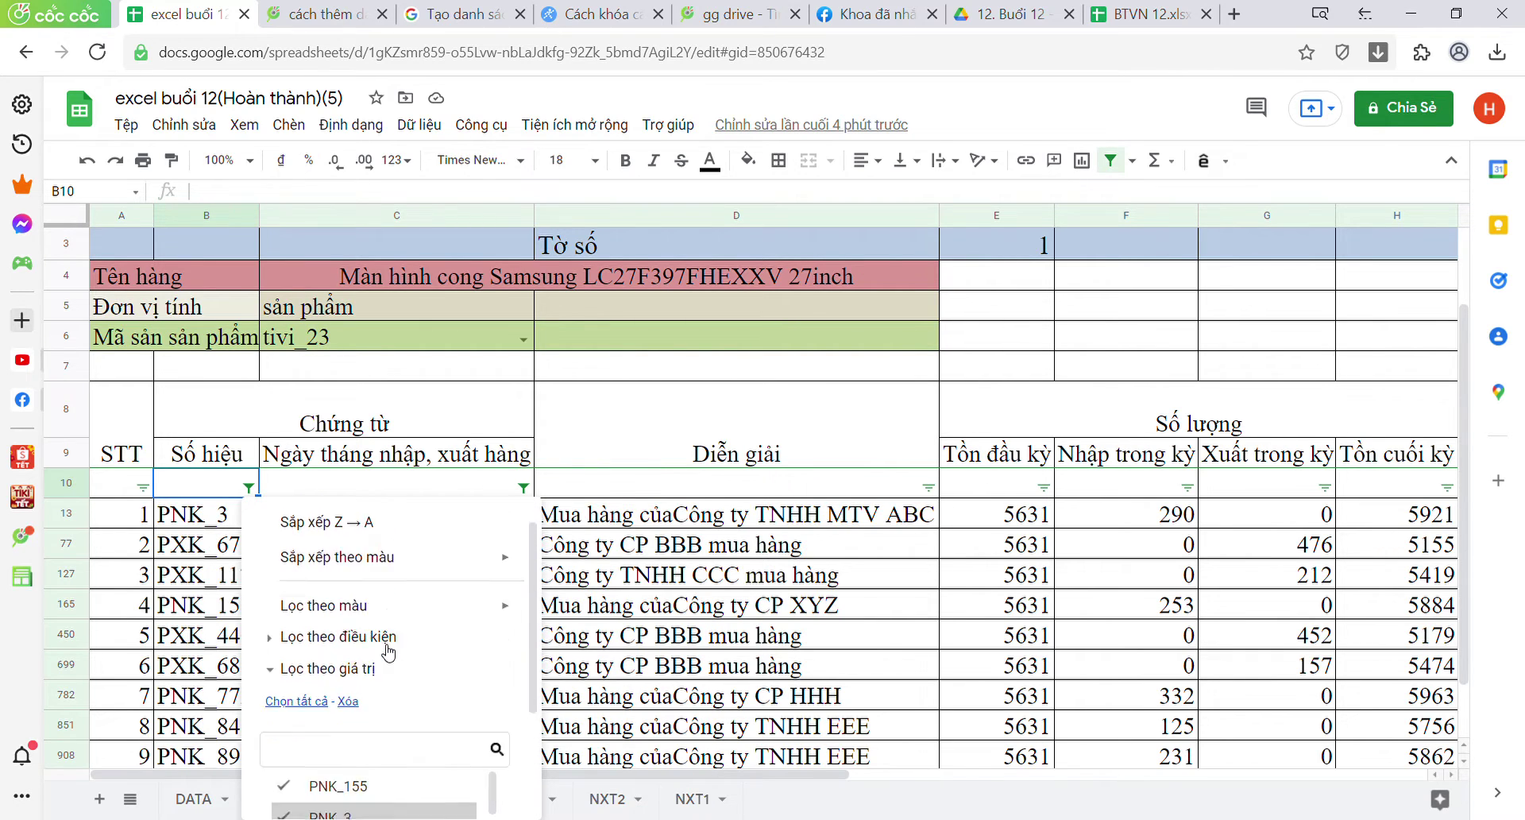
click(472, 786)
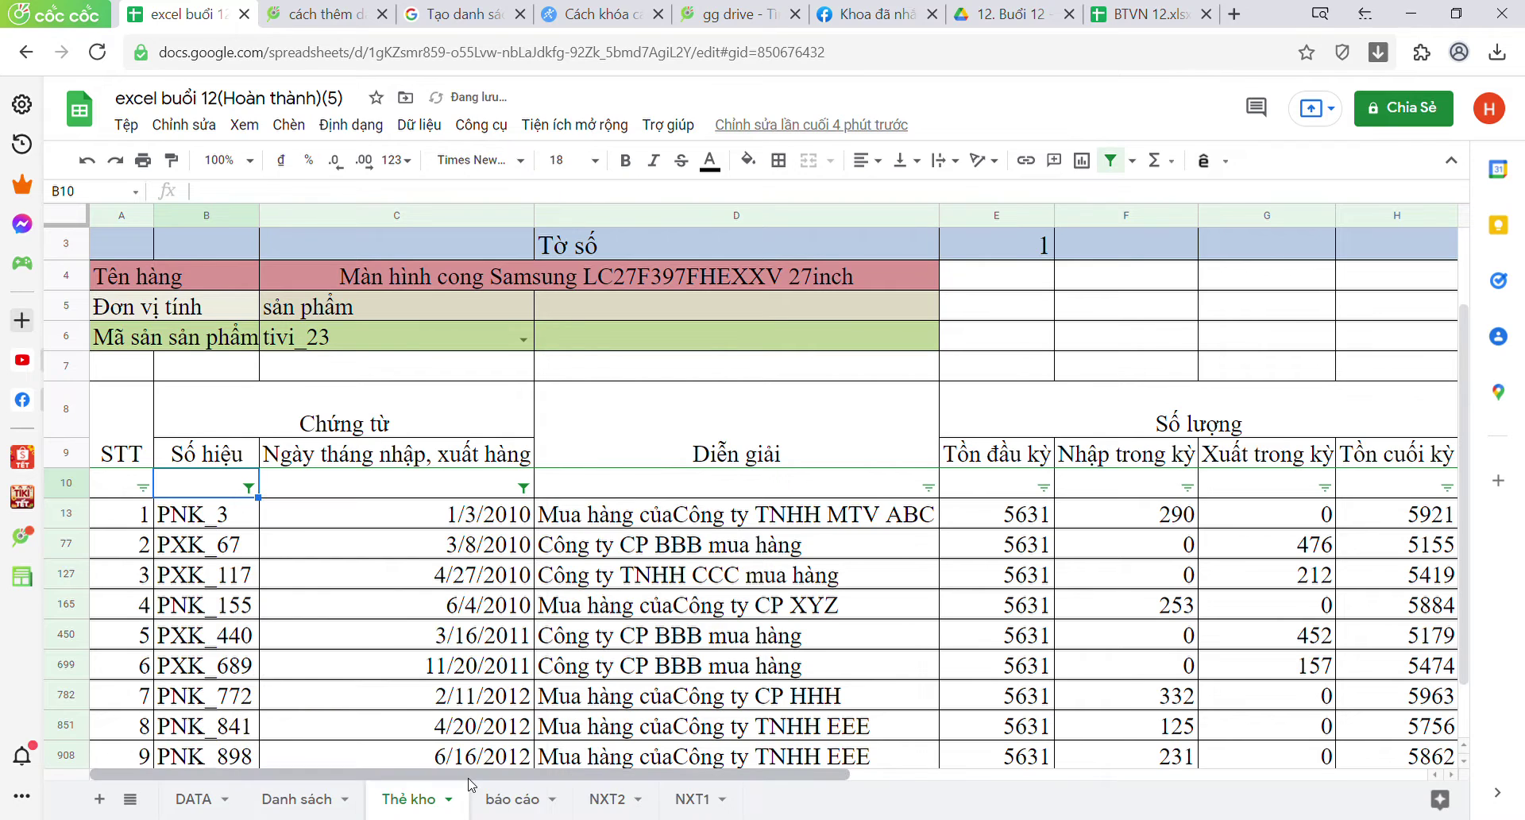
click(297, 580)
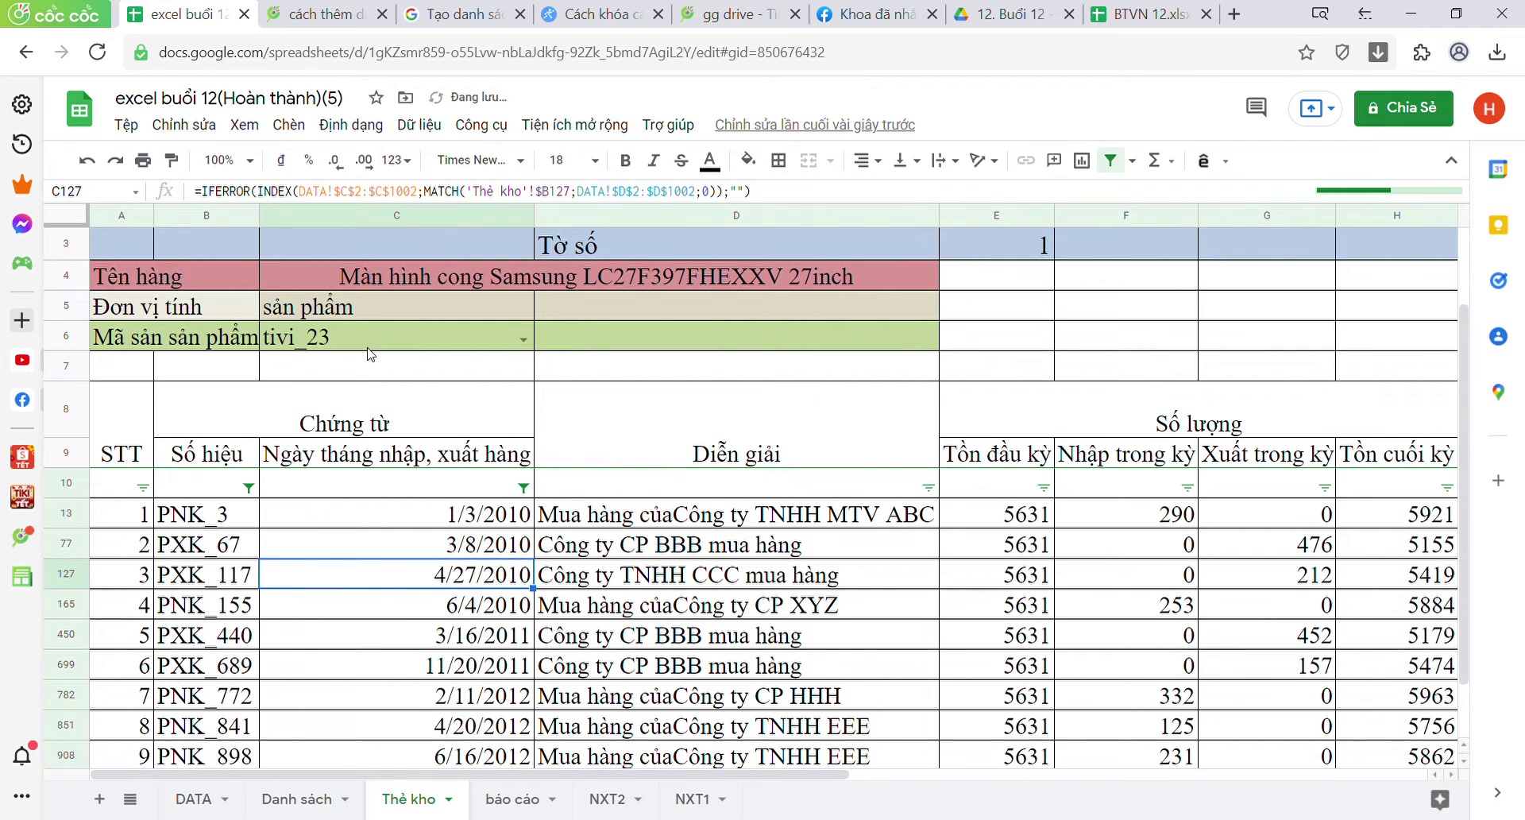
click(522, 339)
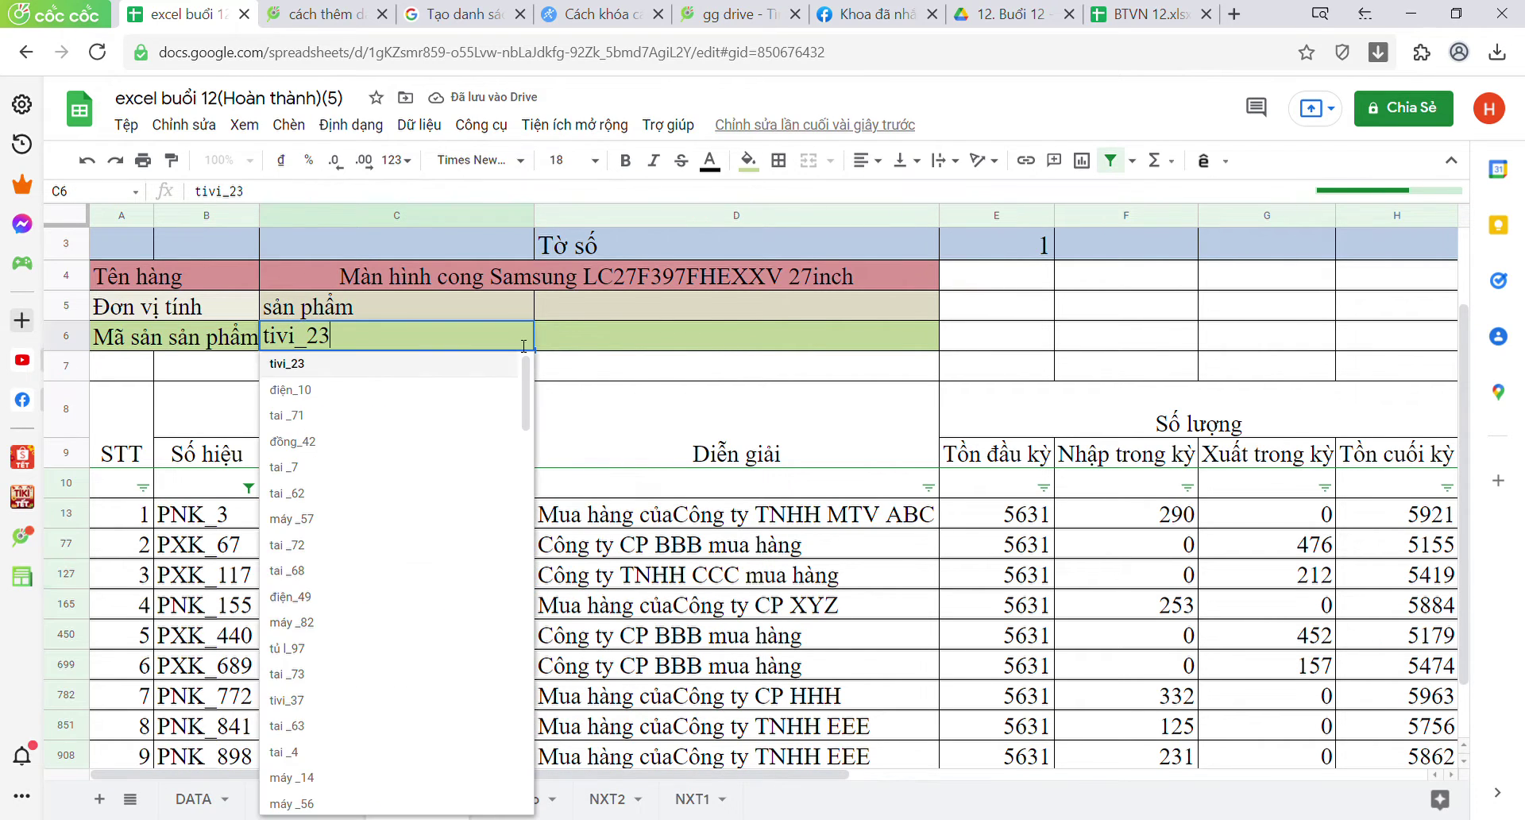
Step: Switch the stock card to product điện_10 (Samsung Galaxy M22, opening stock 7574)
click(409, 399)
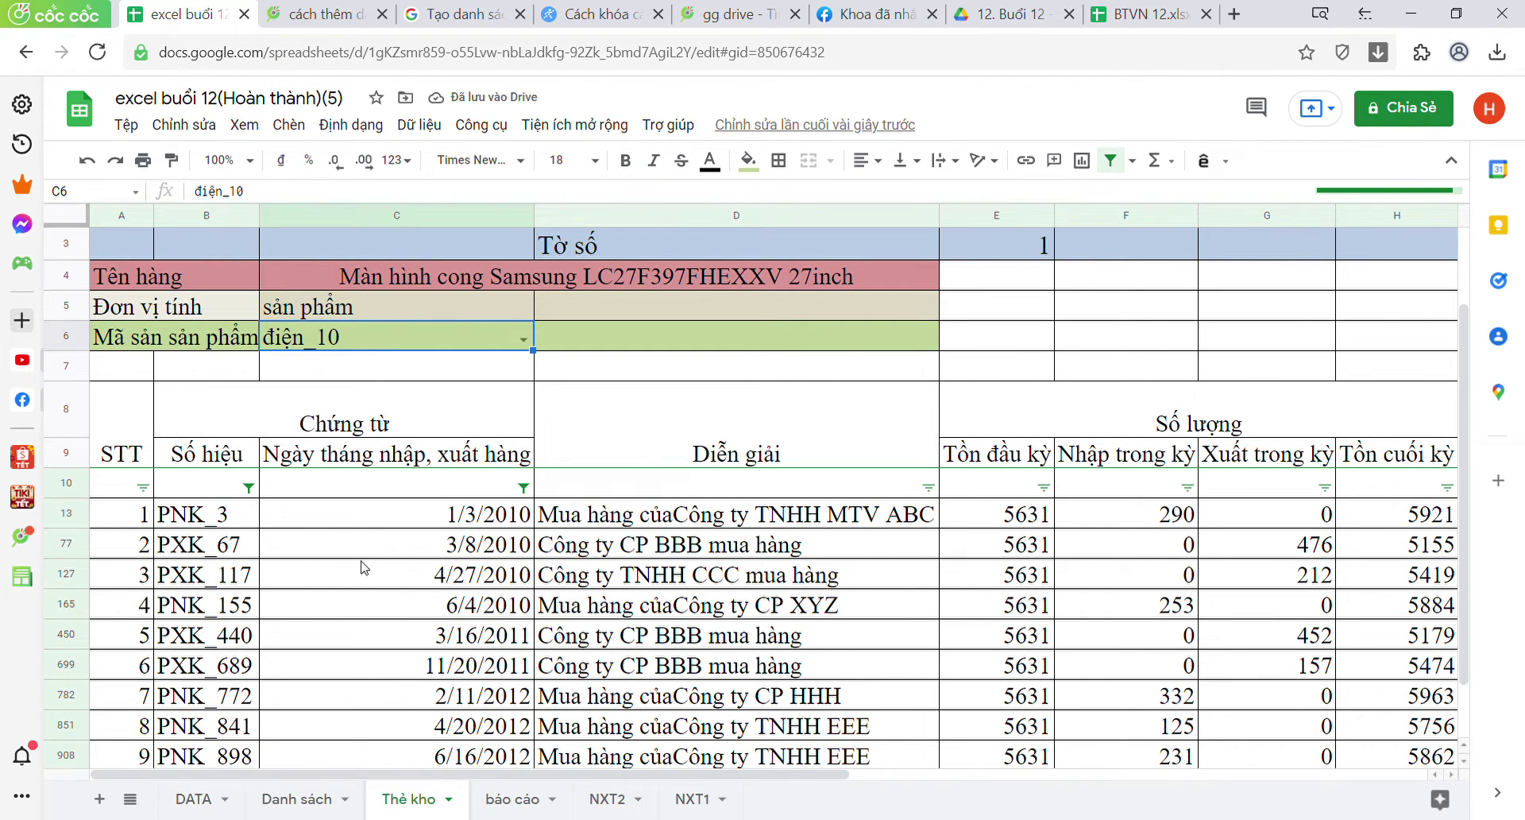
scroll(363, 567, down, 2)
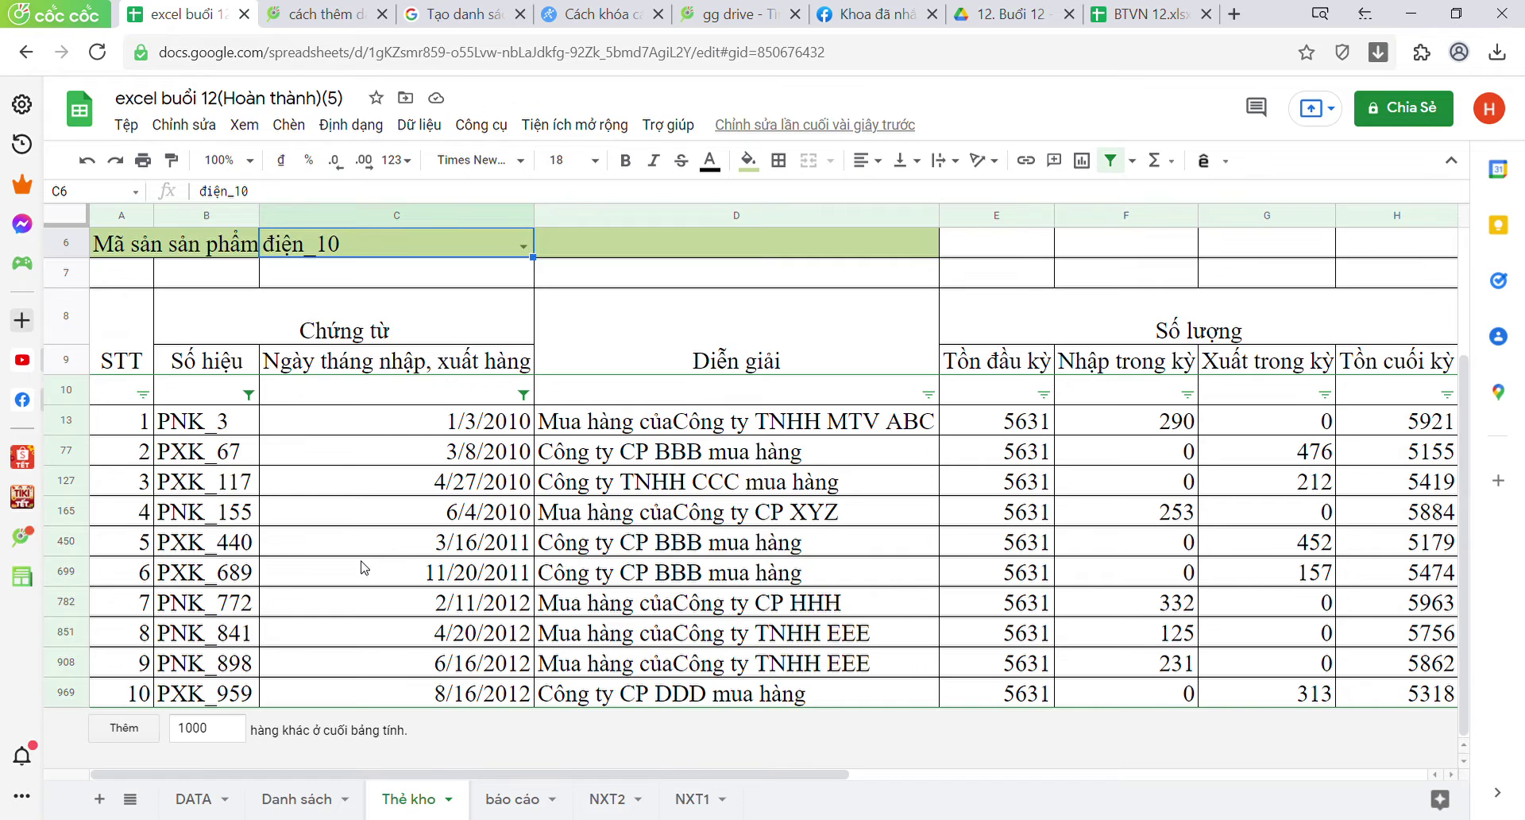
scroll(364, 567, up, 3)
scroll(363, 567, down, 3)
scroll(364, 567, up, 1)
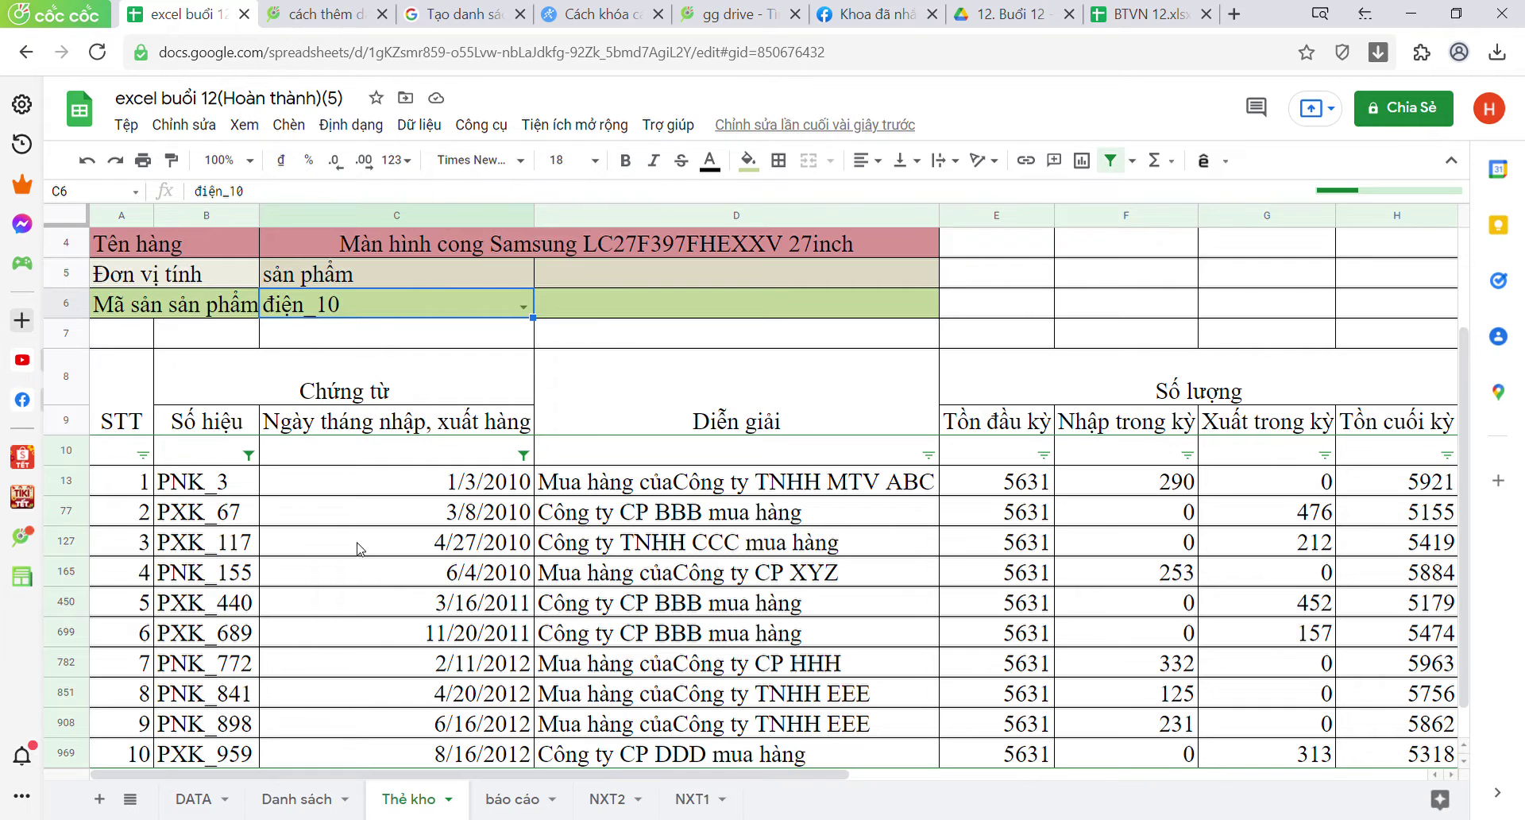
Step: Inspect the formulas in C127, D77, C6, C13 and B13, opening B13's IF formula for editing
click(358, 543)
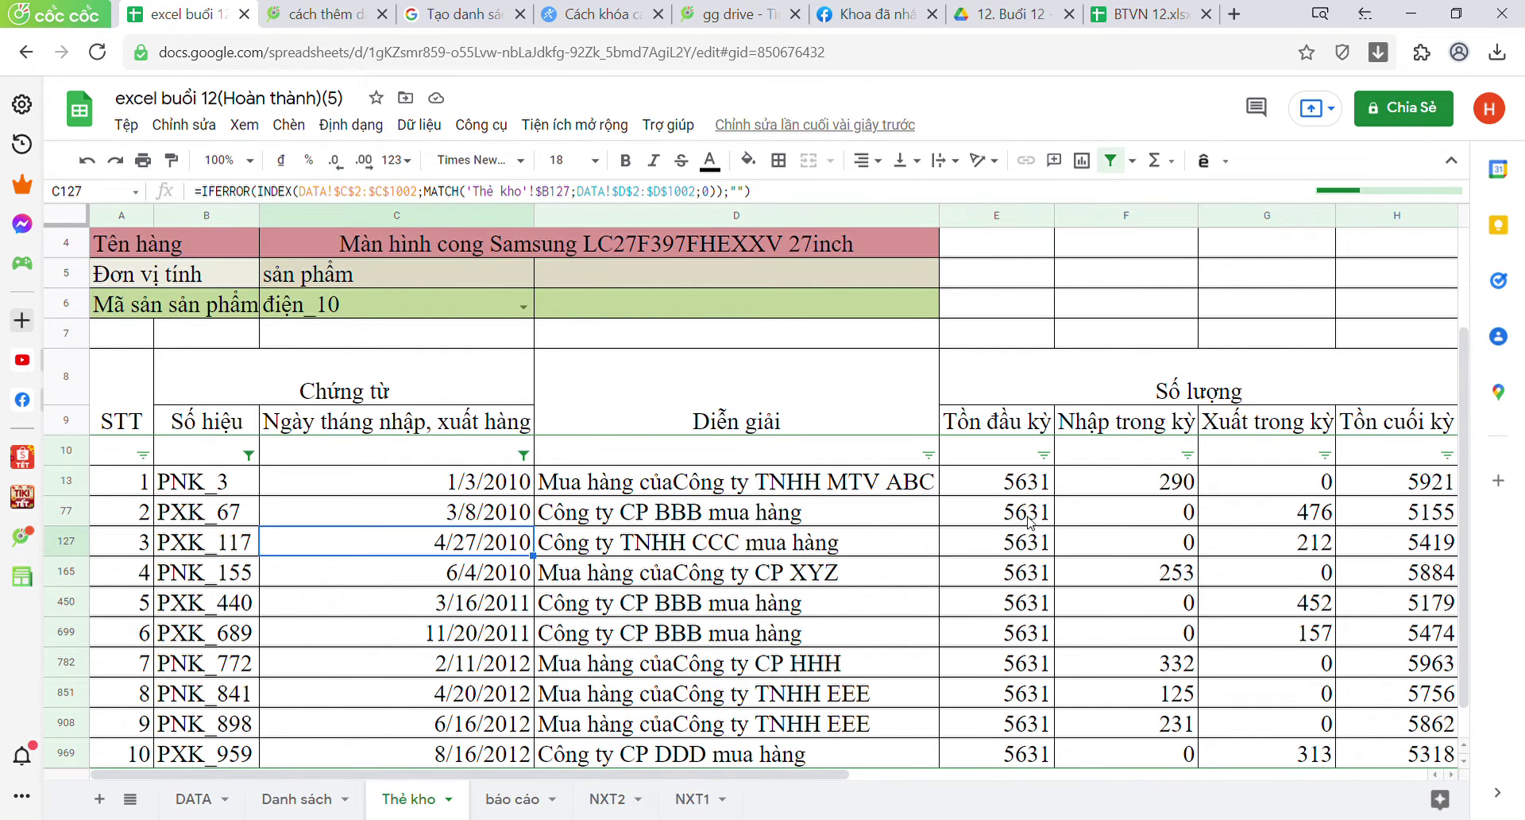
click(661, 518)
click(468, 302)
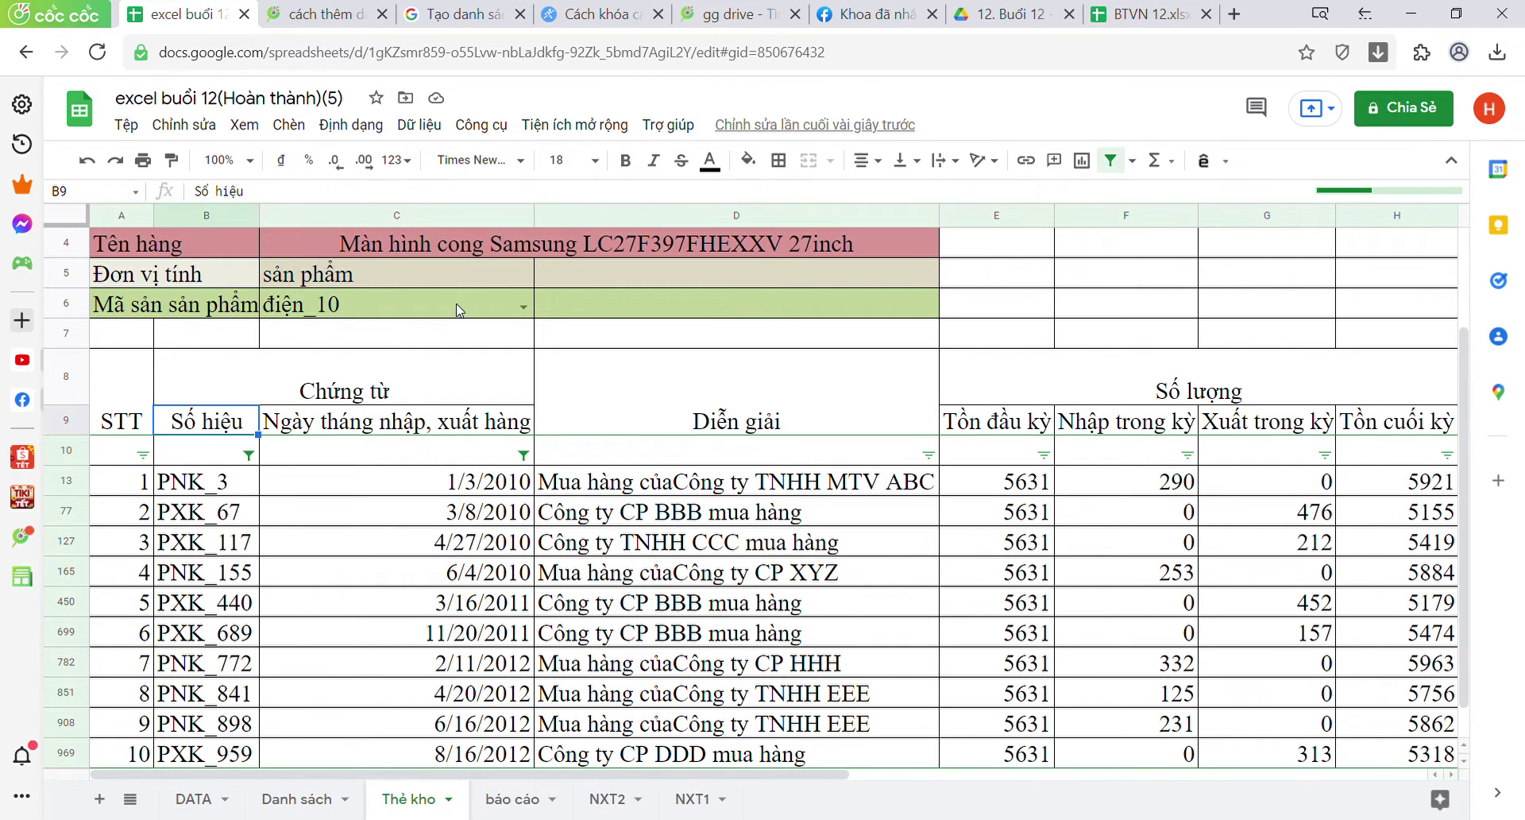
click(407, 482)
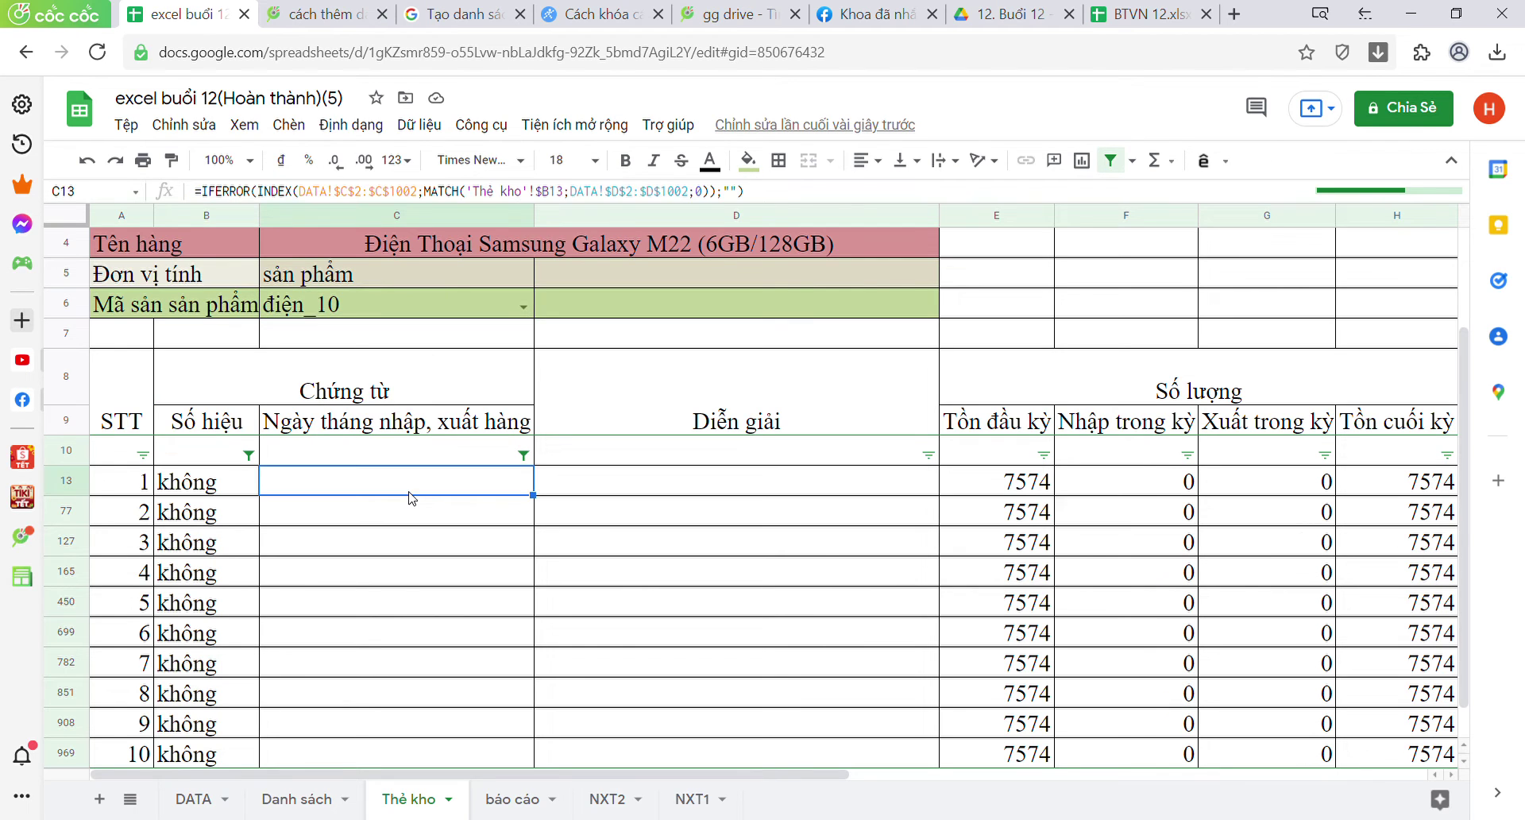
click(174, 483)
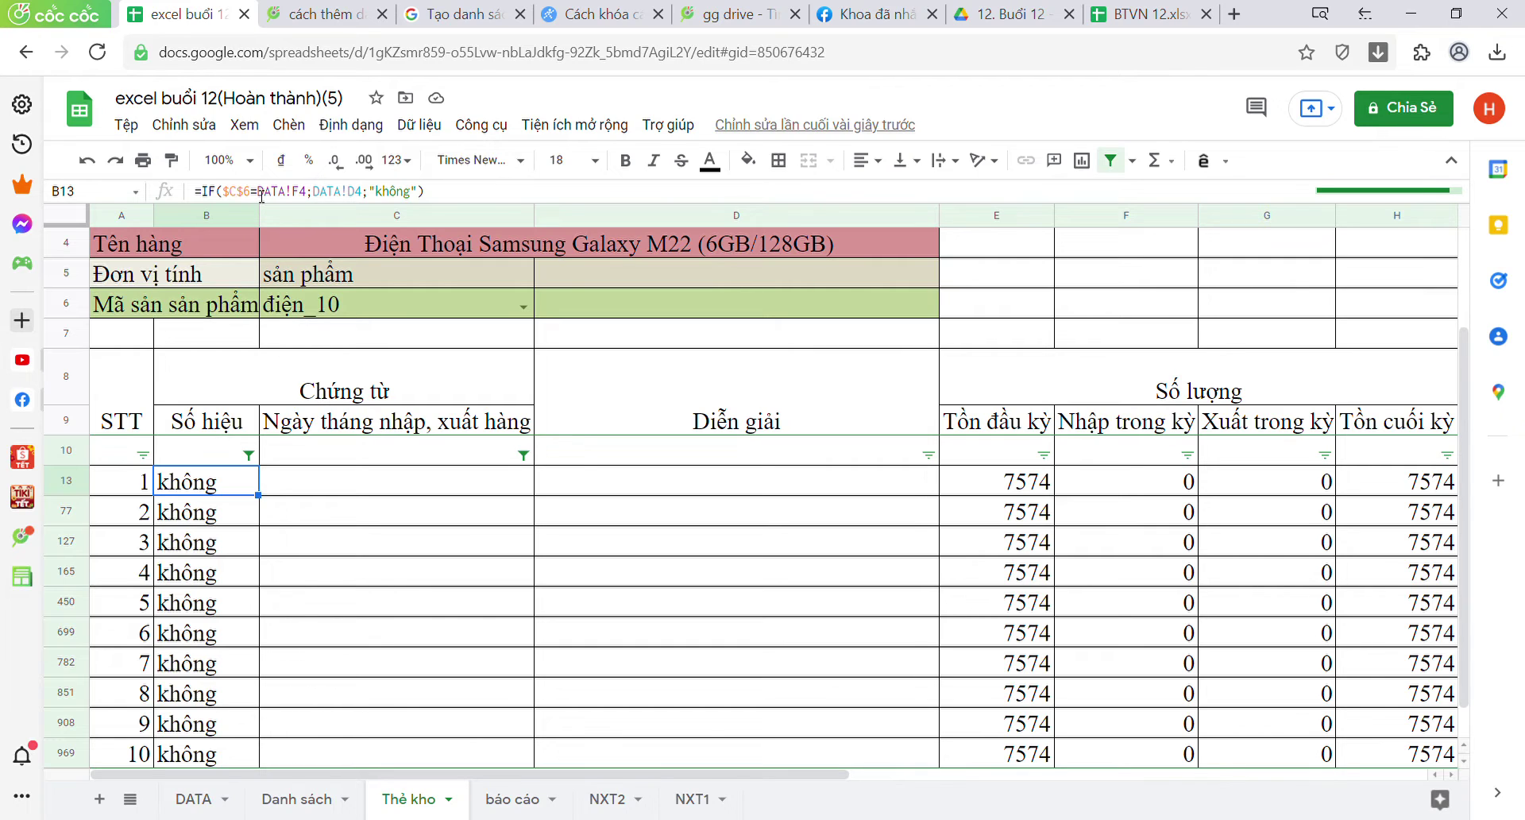
click(262, 197)
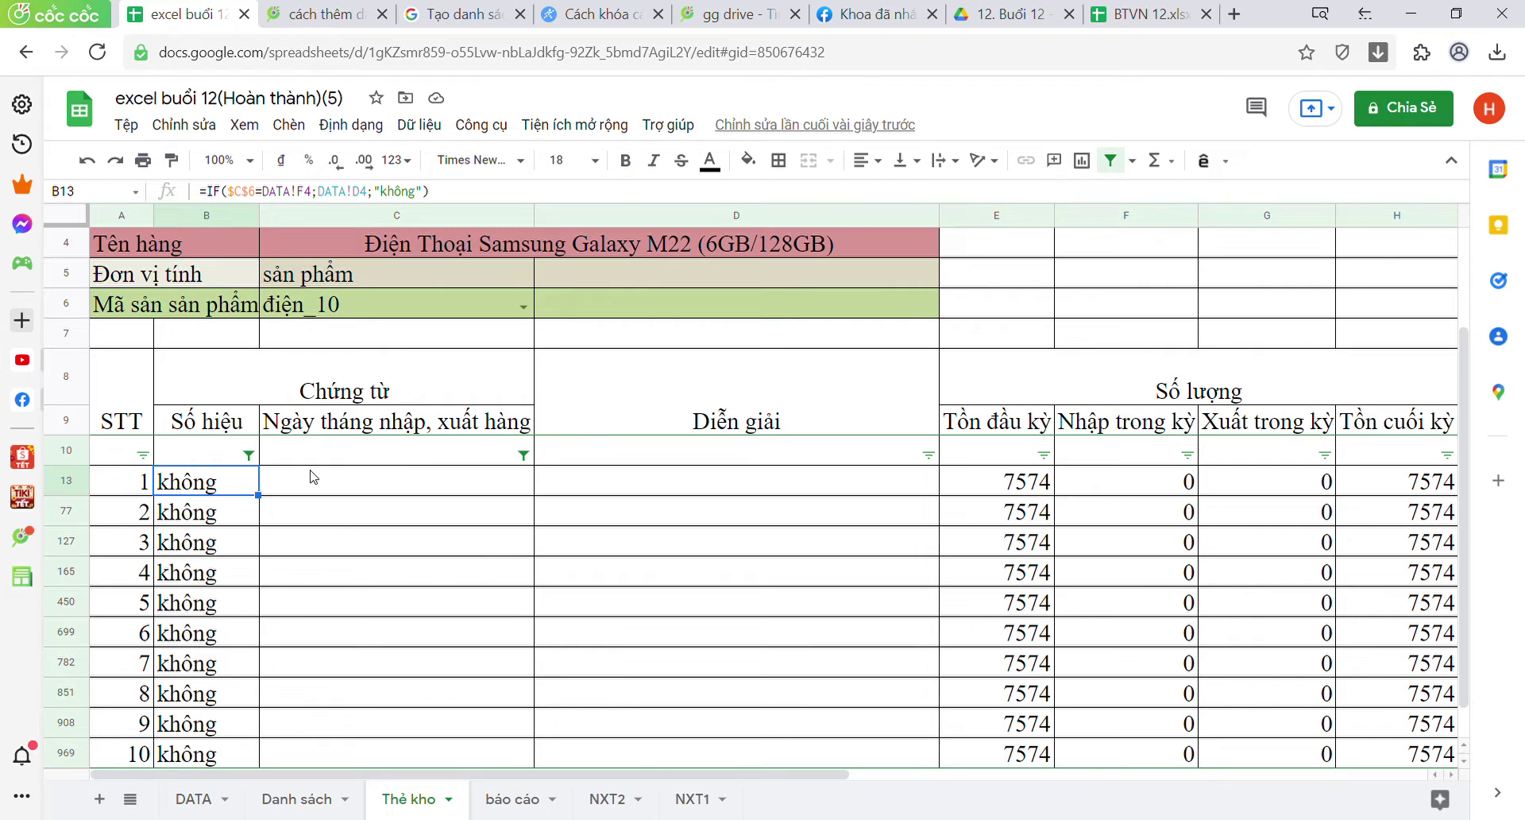
Step: Try out the Số hiệu filter's value list, toggling không and Select all without applying
click(248, 454)
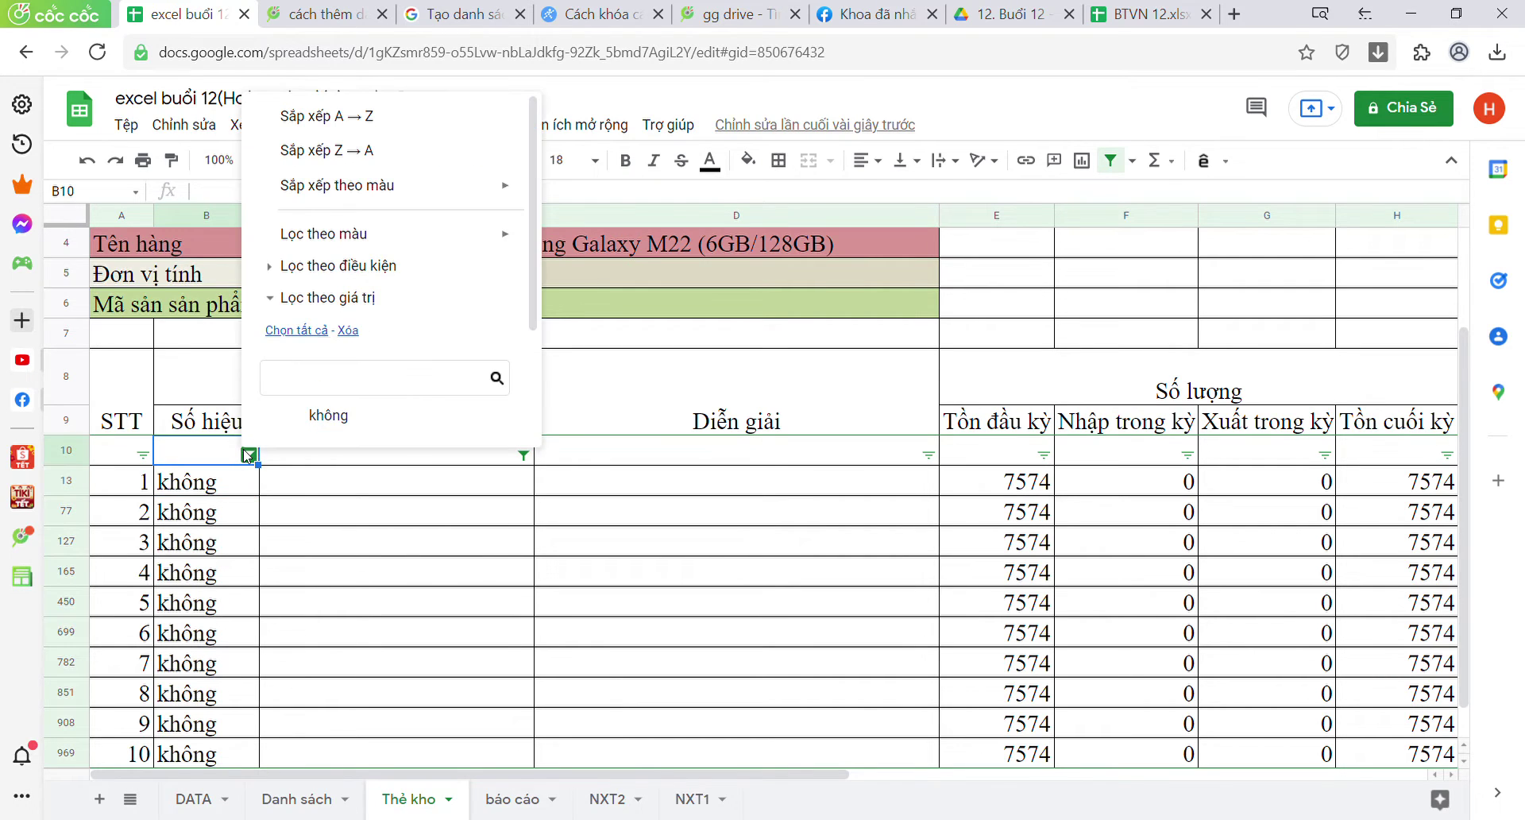
click(340, 415)
click(359, 508)
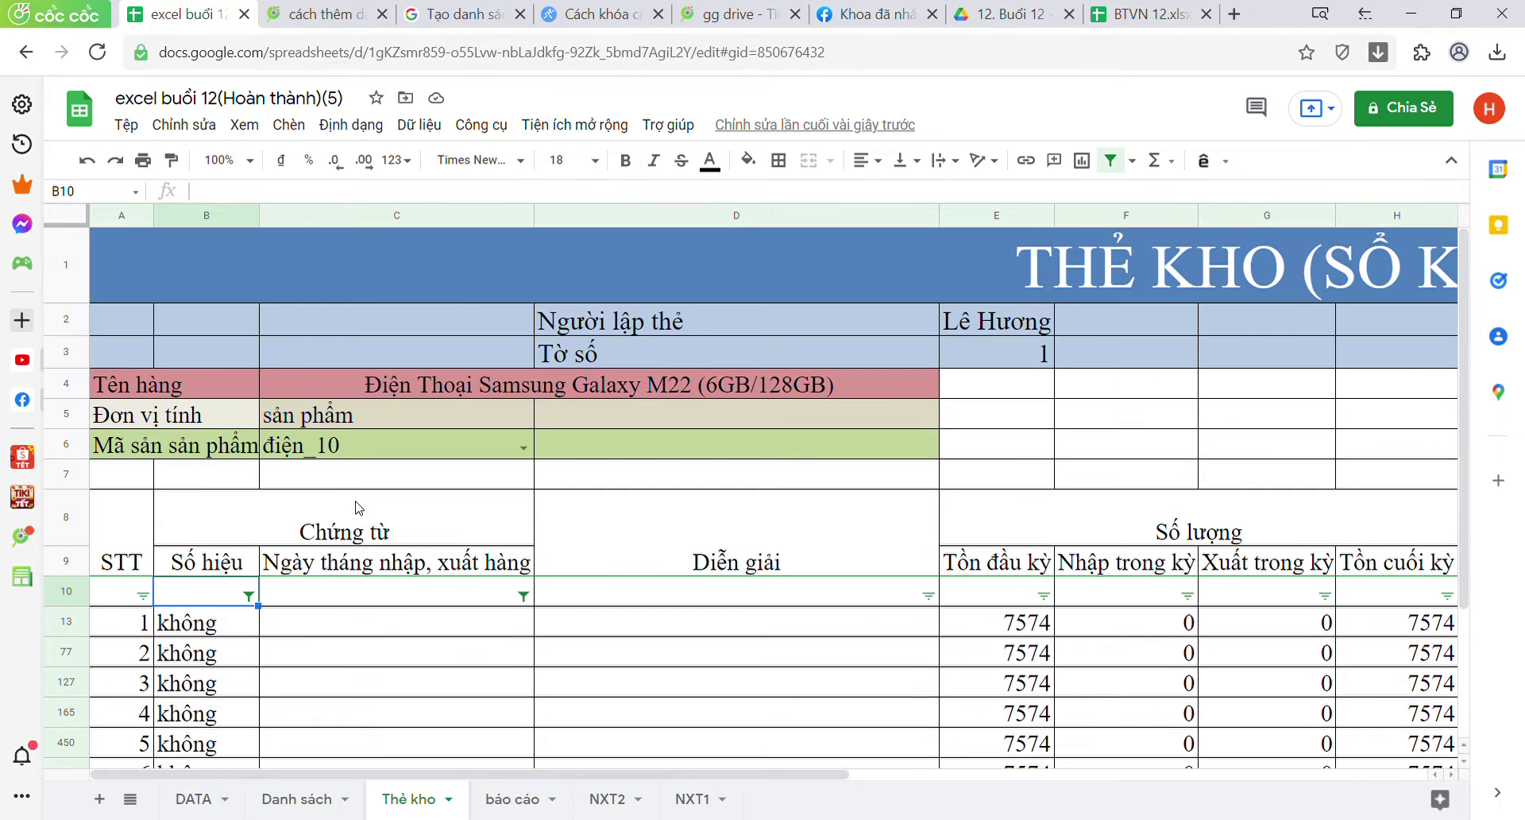
scroll(359, 508, down, 2)
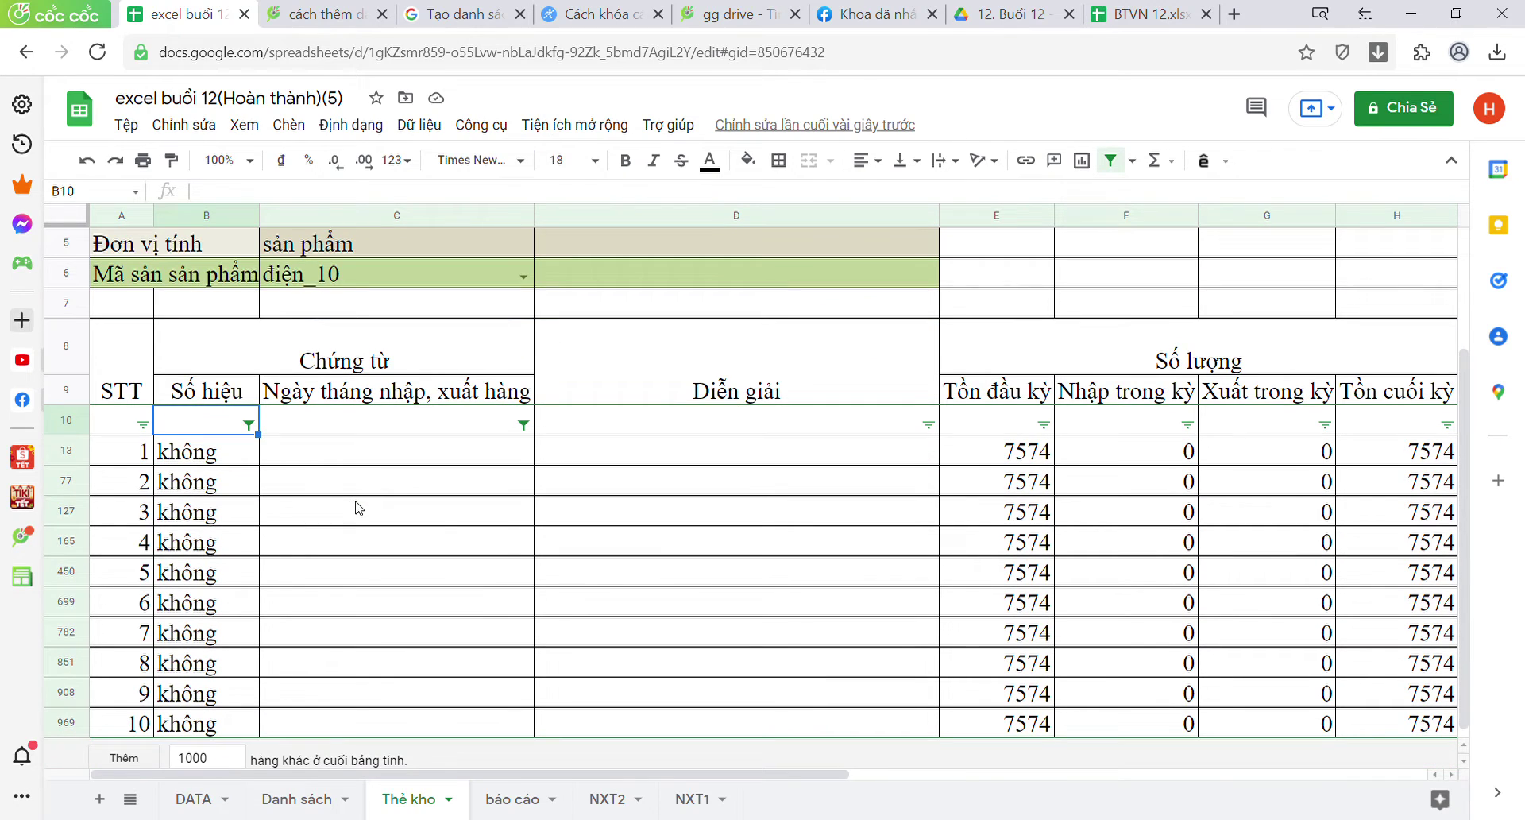
click(249, 426)
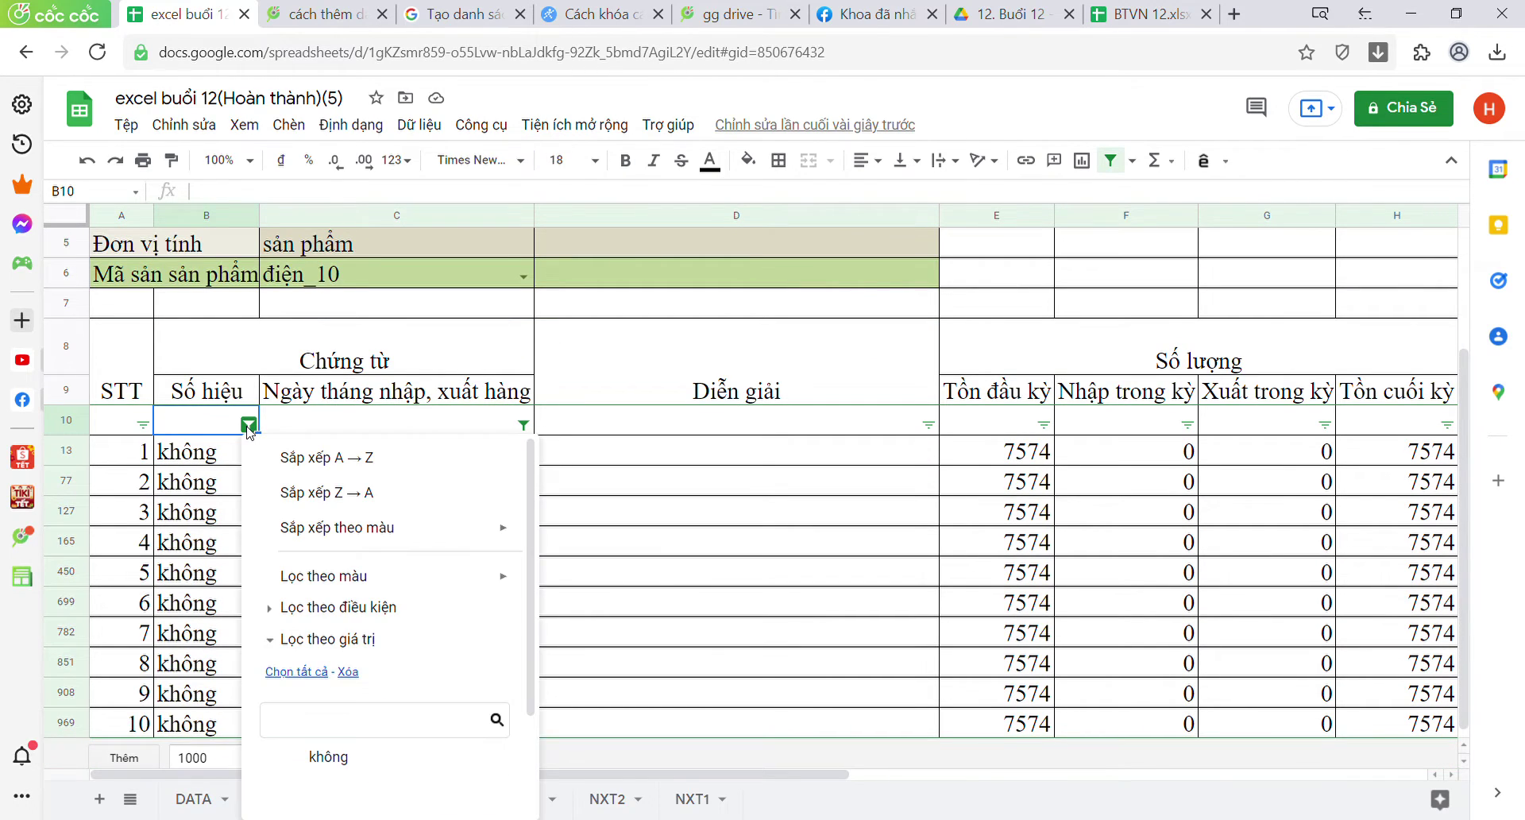
click(347, 764)
click(319, 677)
click(328, 759)
click(419, 716)
click(638, 469)
Step: Inspect the không and date lookup formulas and look at the date column's filter options
click(185, 568)
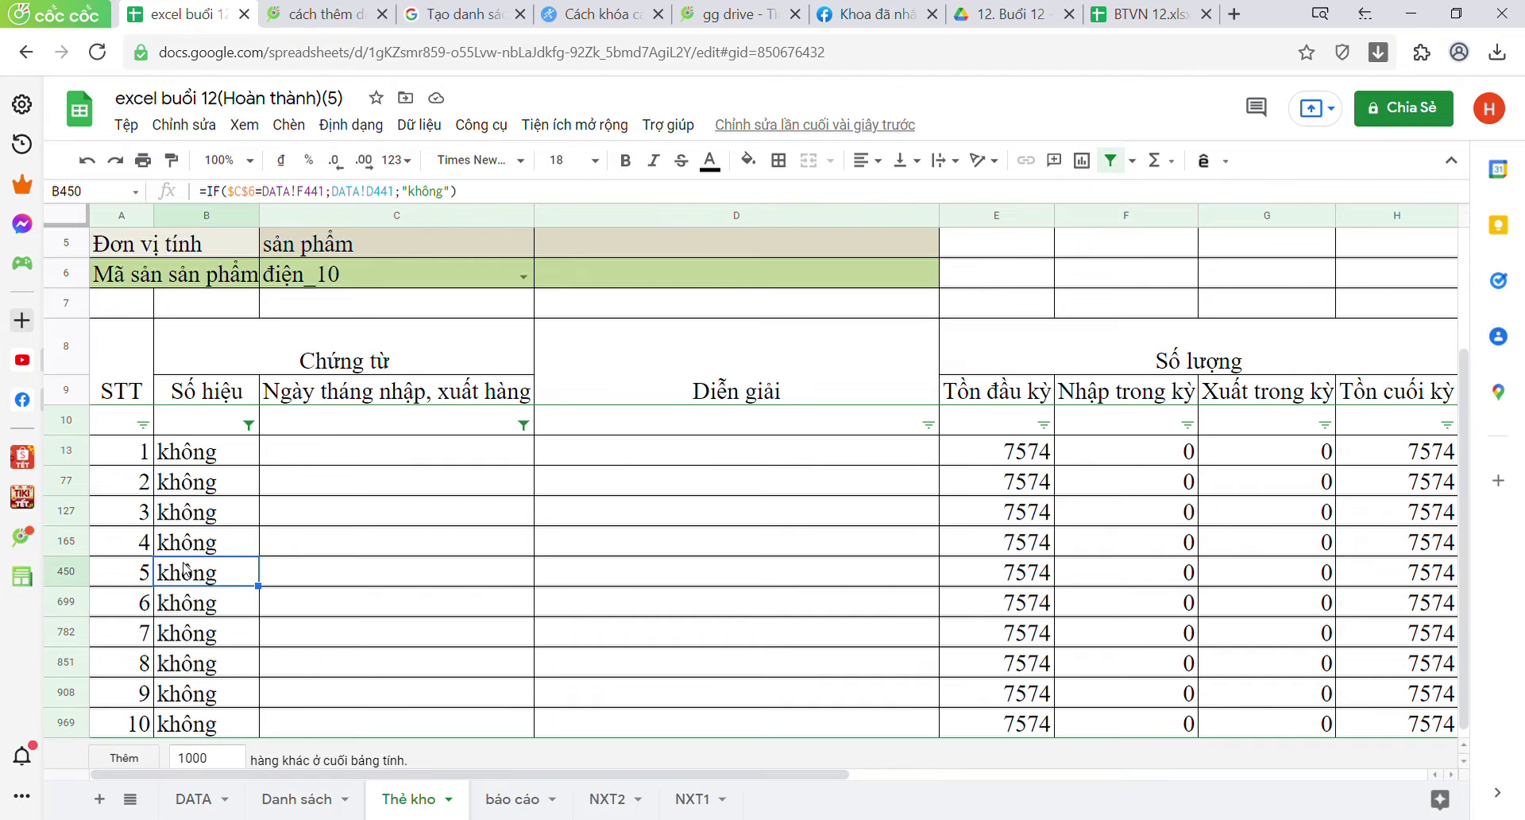
scroll(282, 473, down, 1)
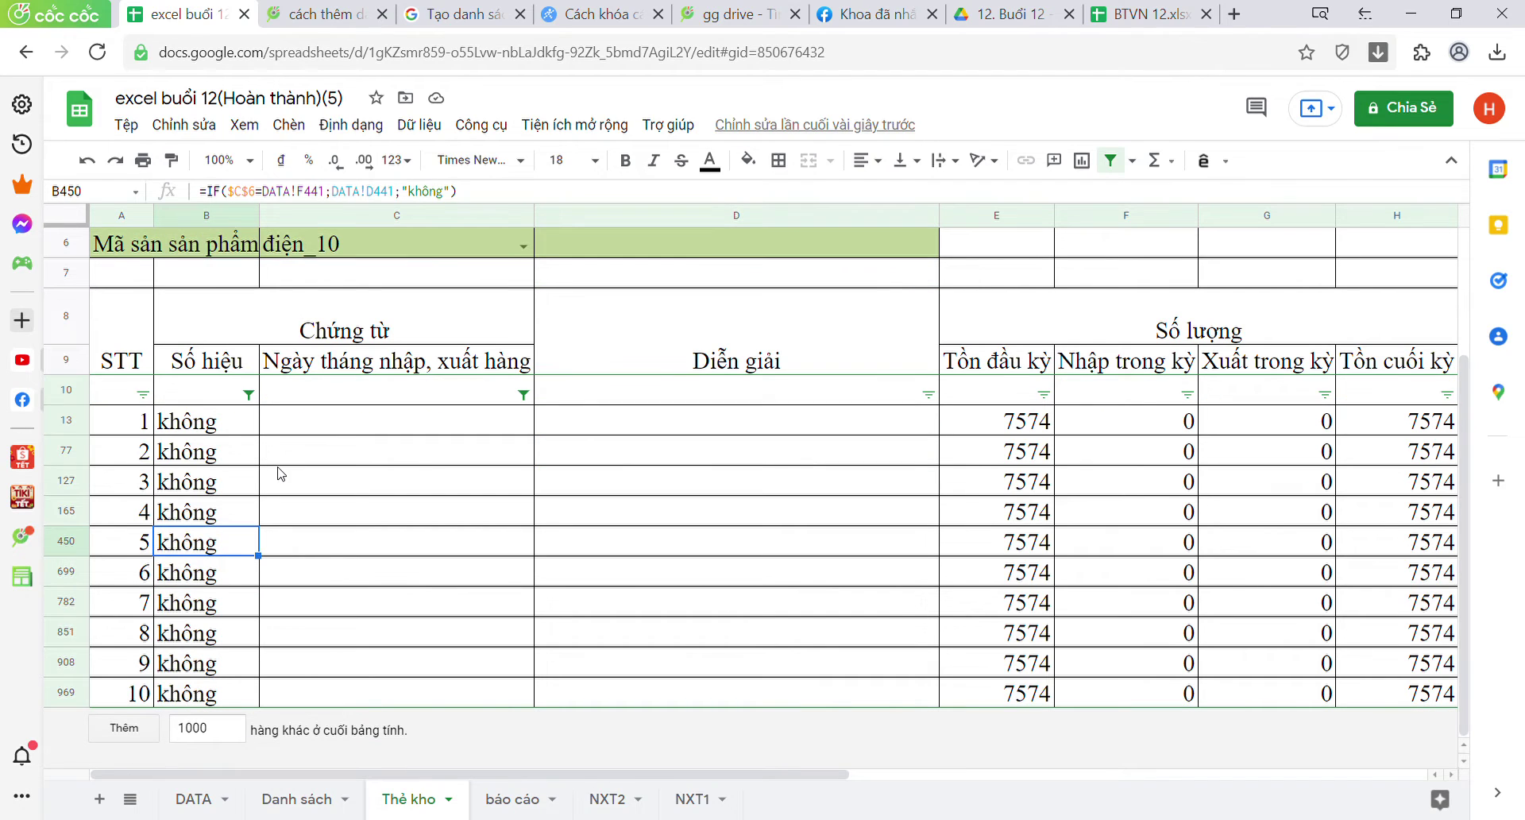
click(248, 397)
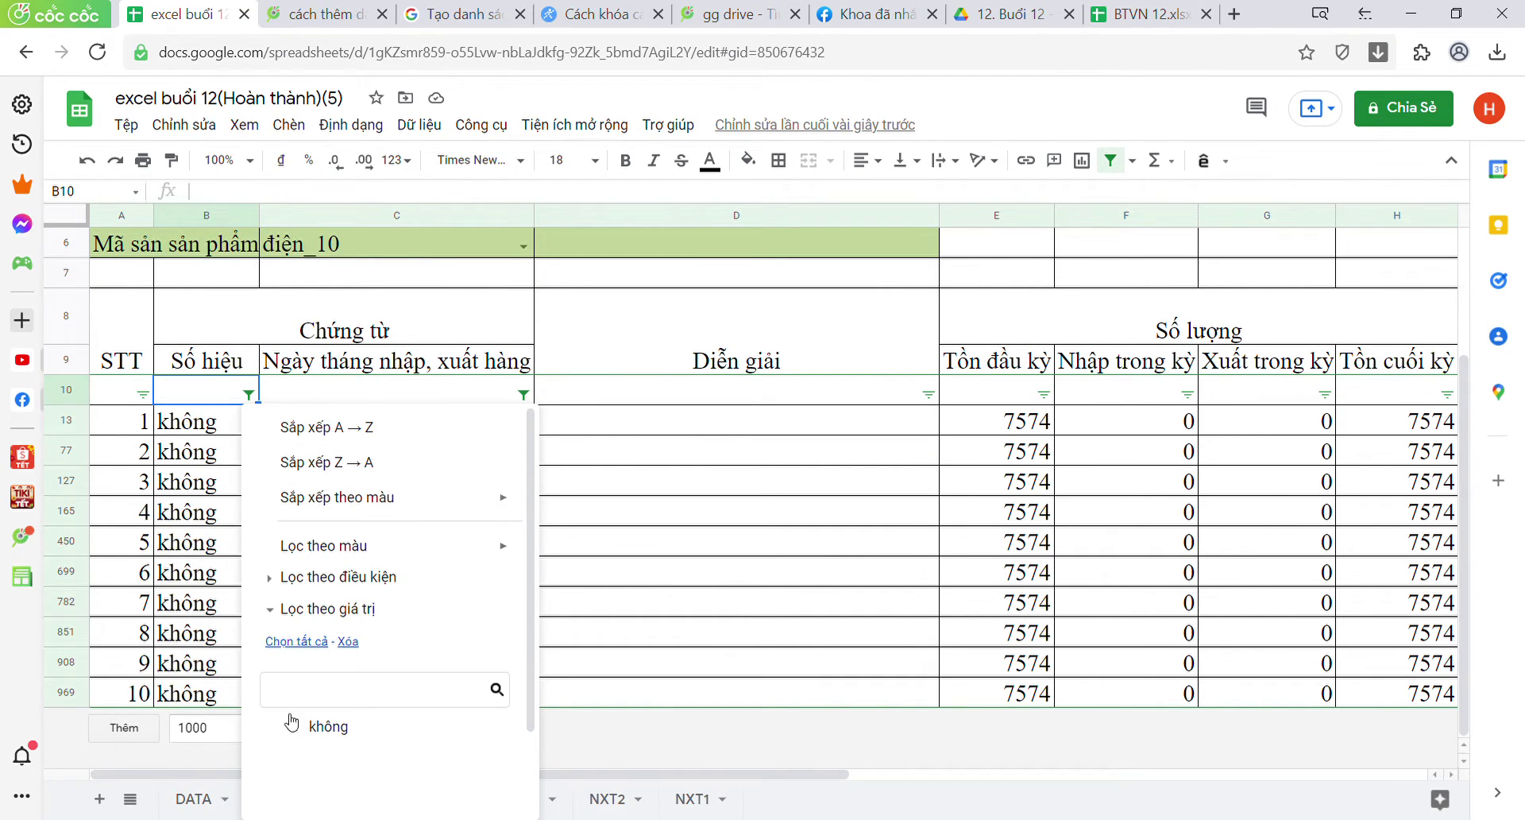
click(601, 548)
click(344, 573)
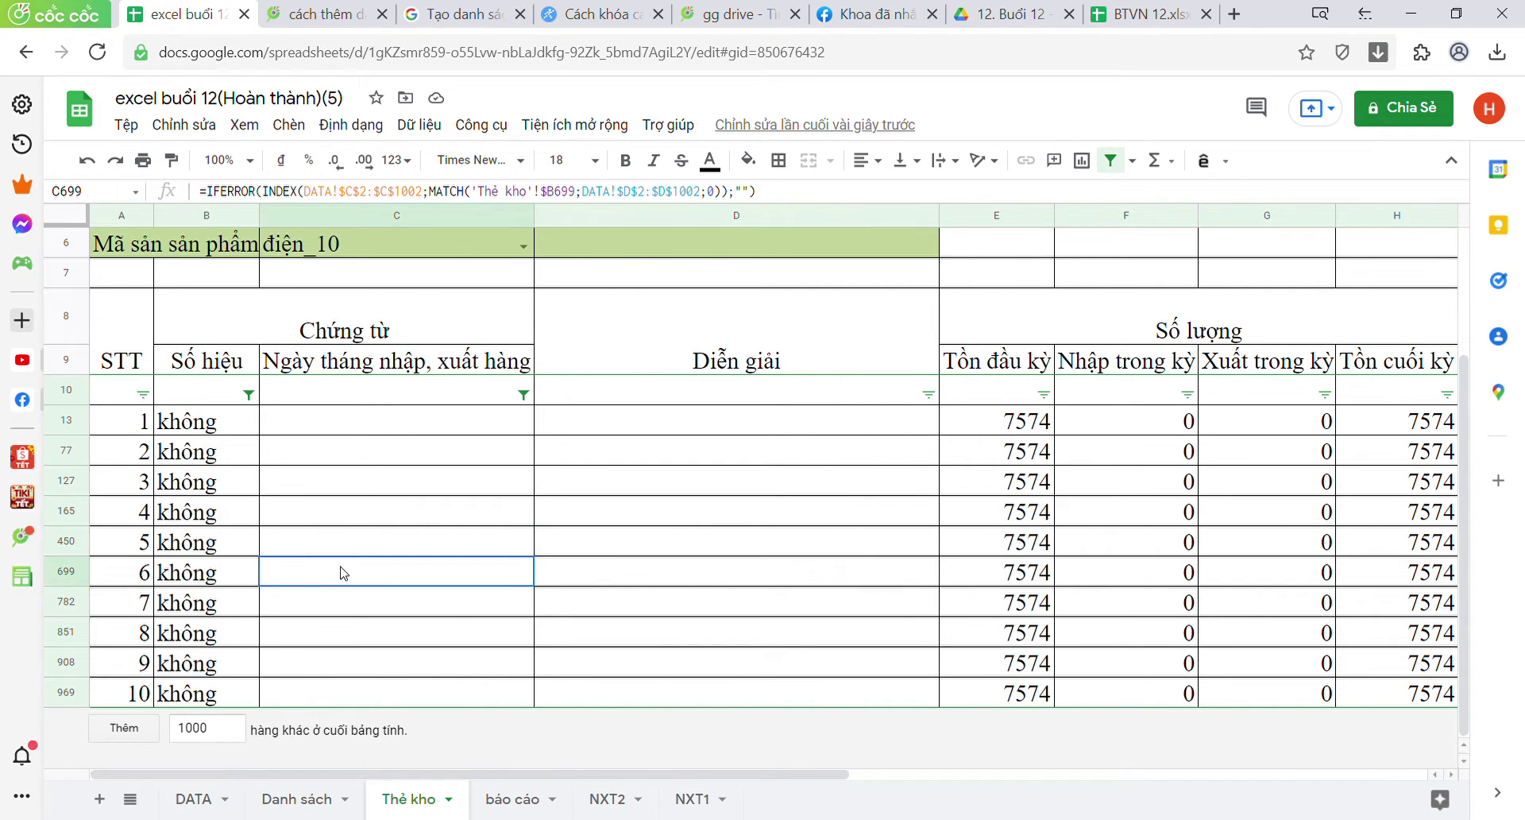
click(523, 394)
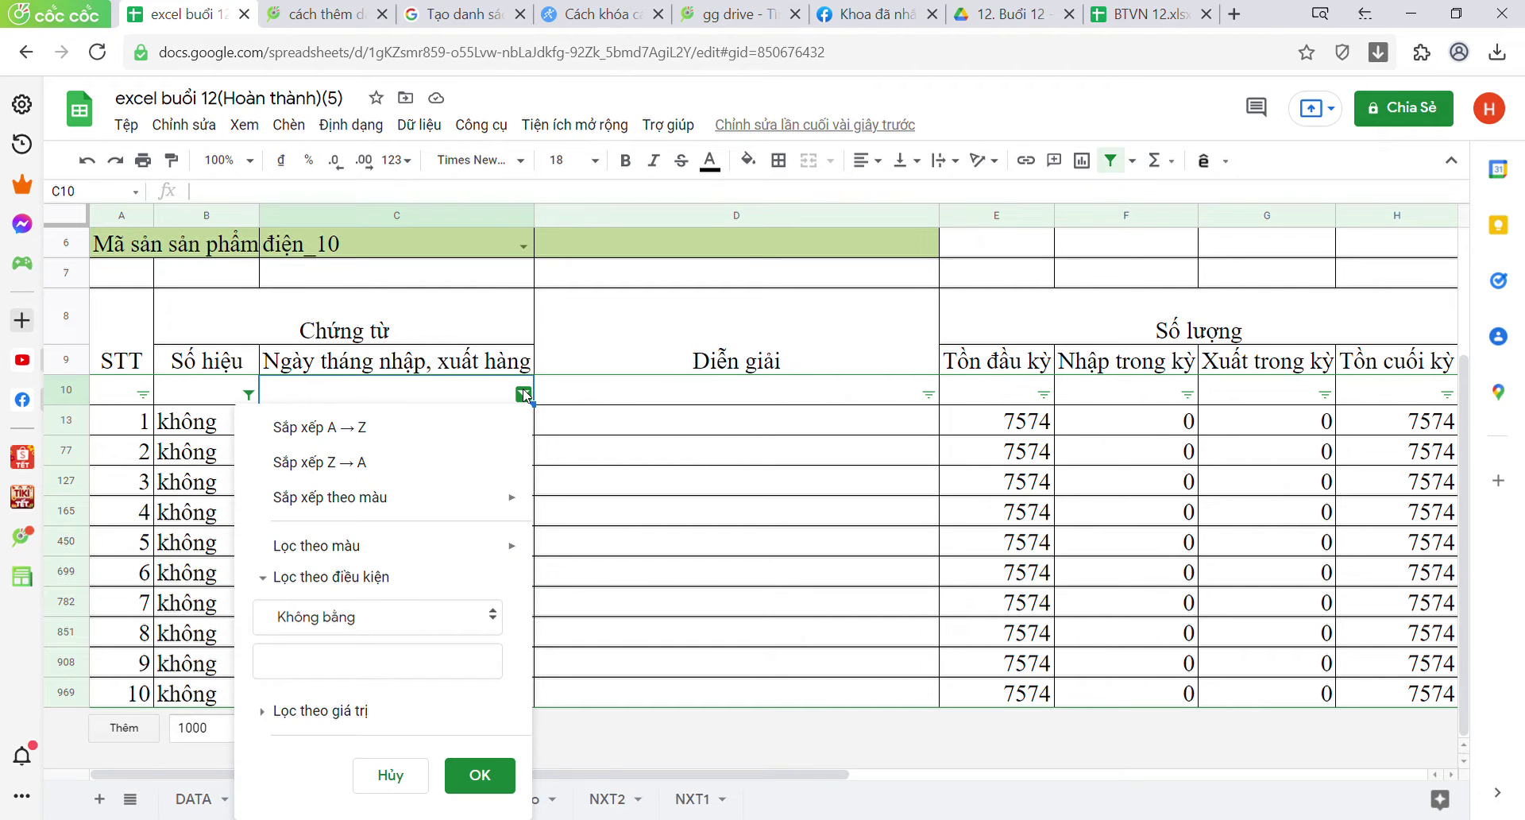
click(647, 508)
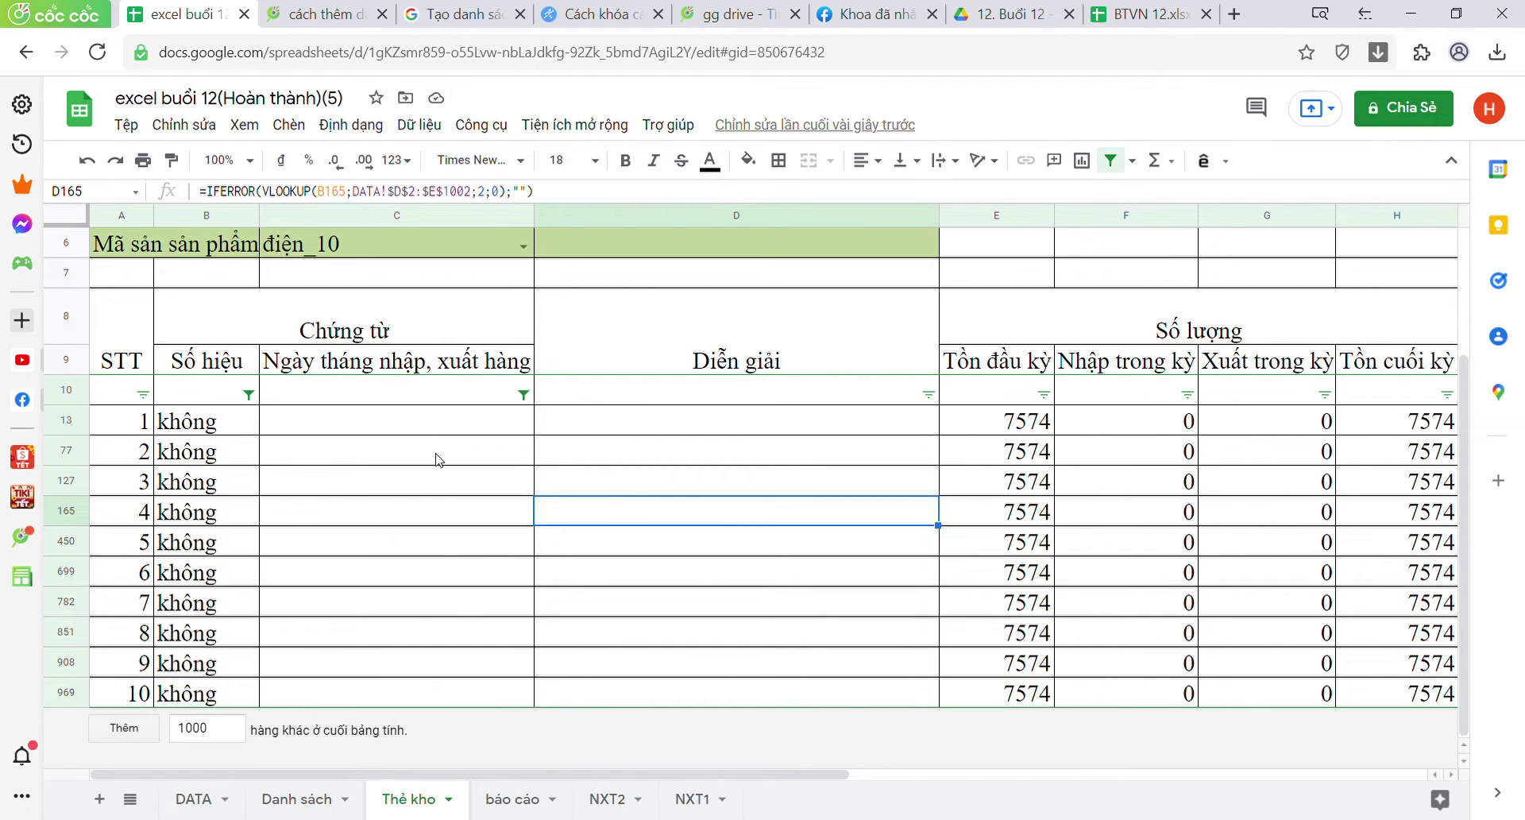
Step: Filter the Số hiệu column to hide không rows, leaving nine điện_10 transactions
click(248, 394)
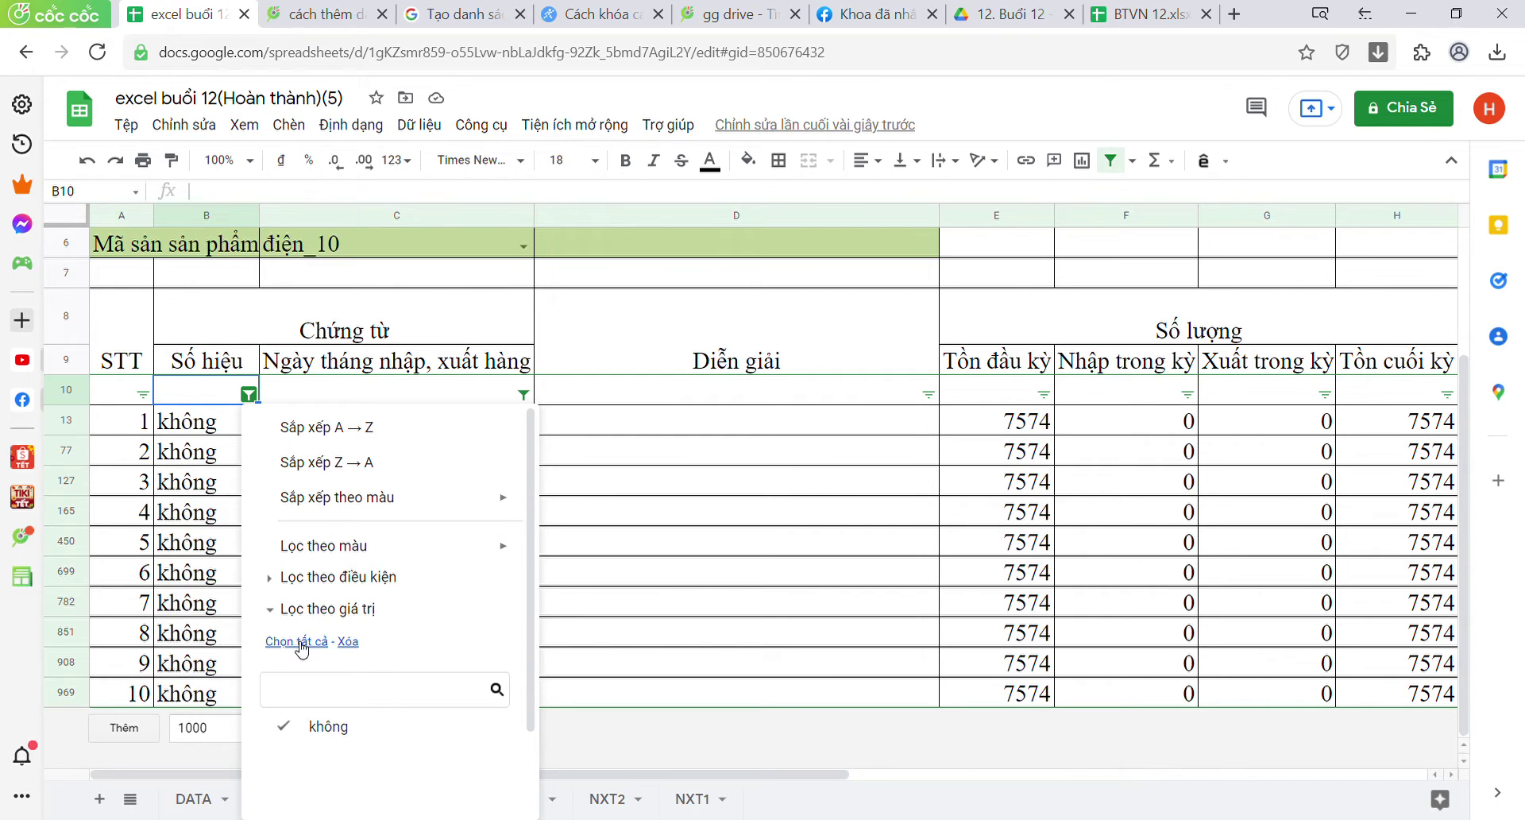
click(365, 735)
scroll(367, 731, down, 2)
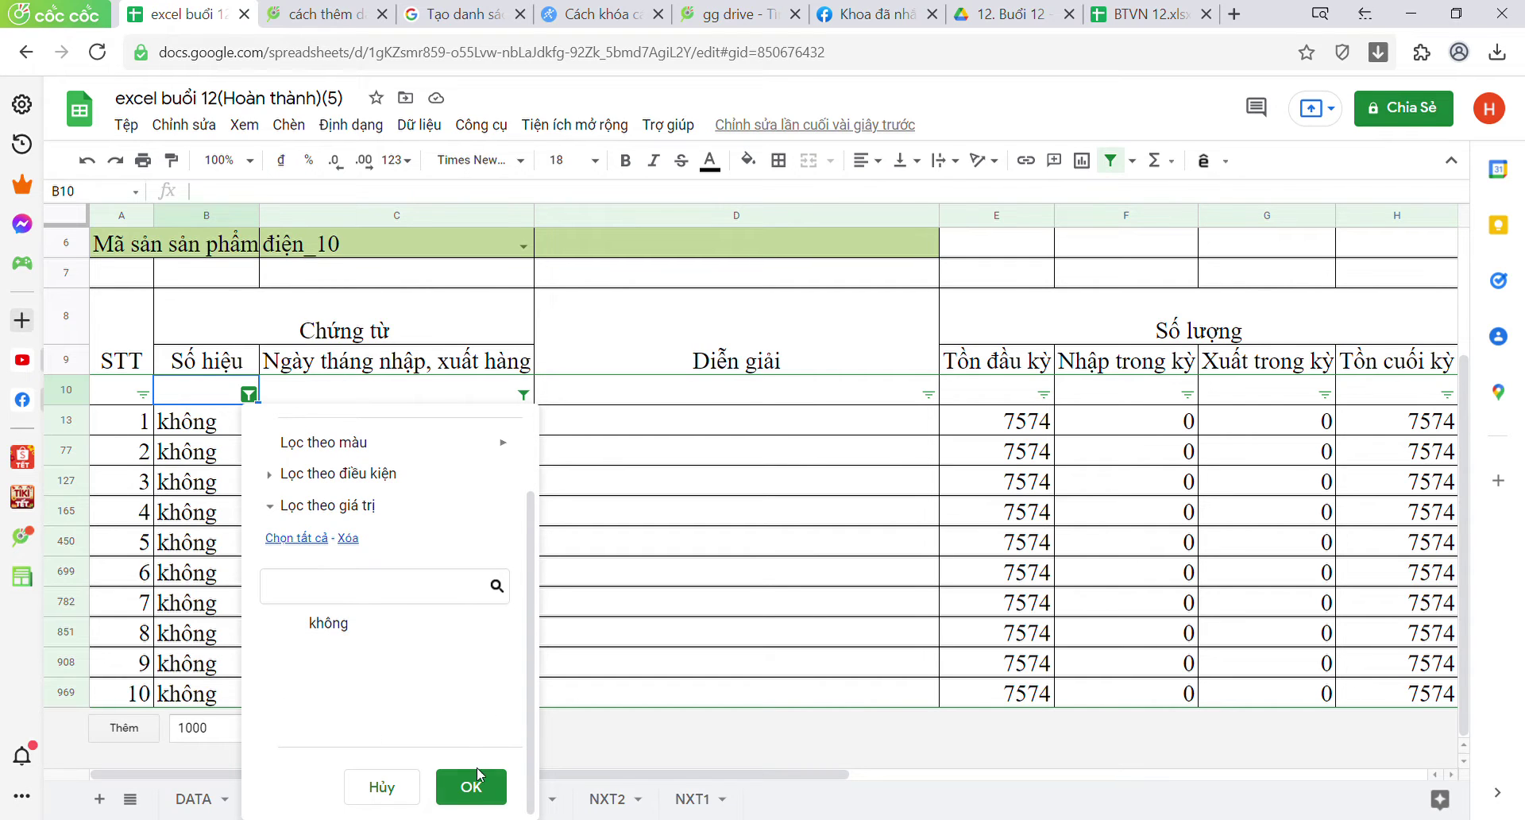
click(477, 784)
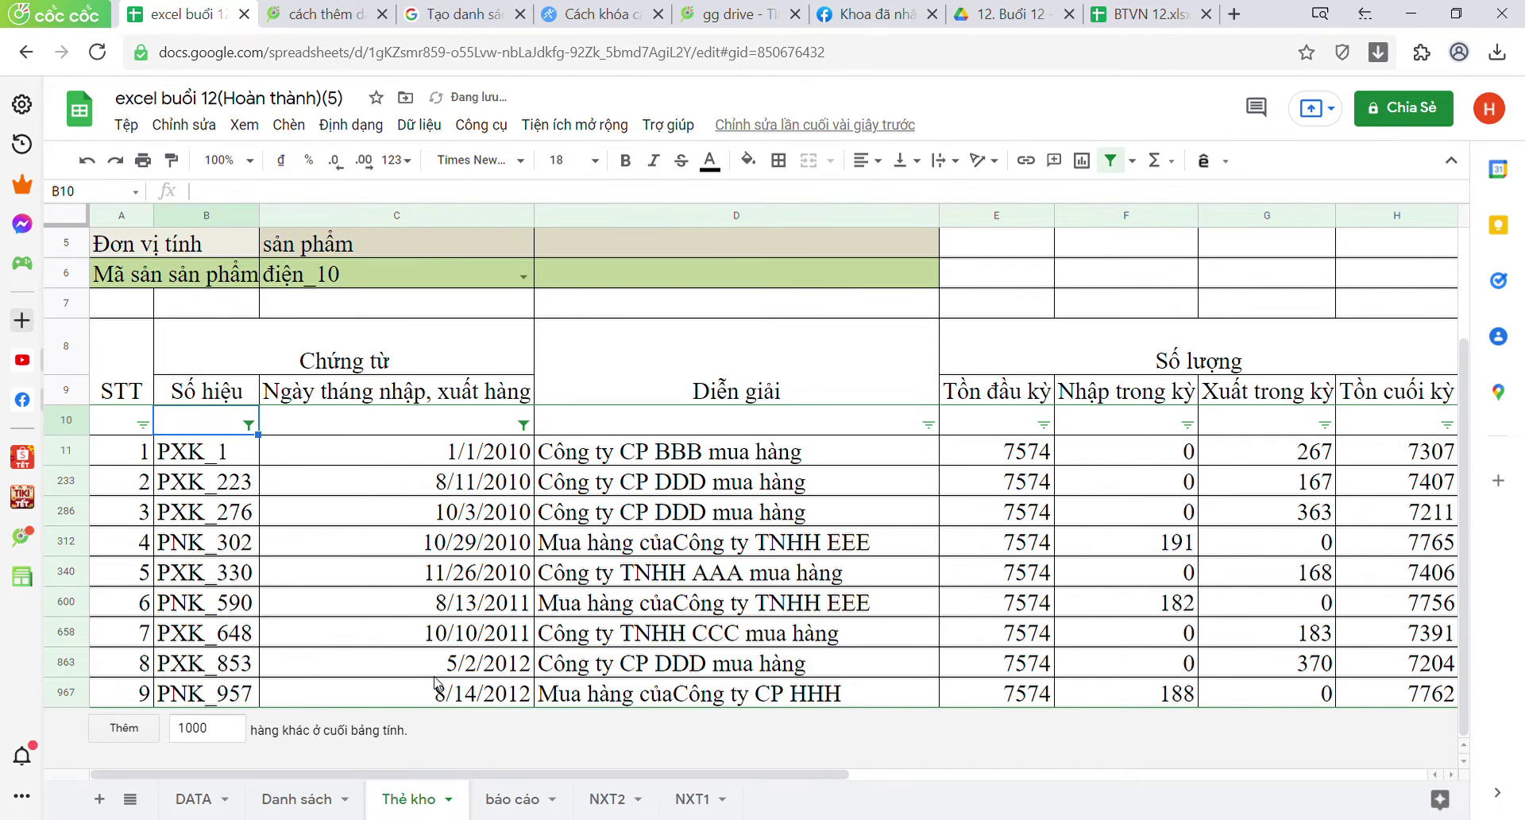
Step: Check the date lookup formulas of the filtered transactions, including the first one, PXK_1
click(359, 583)
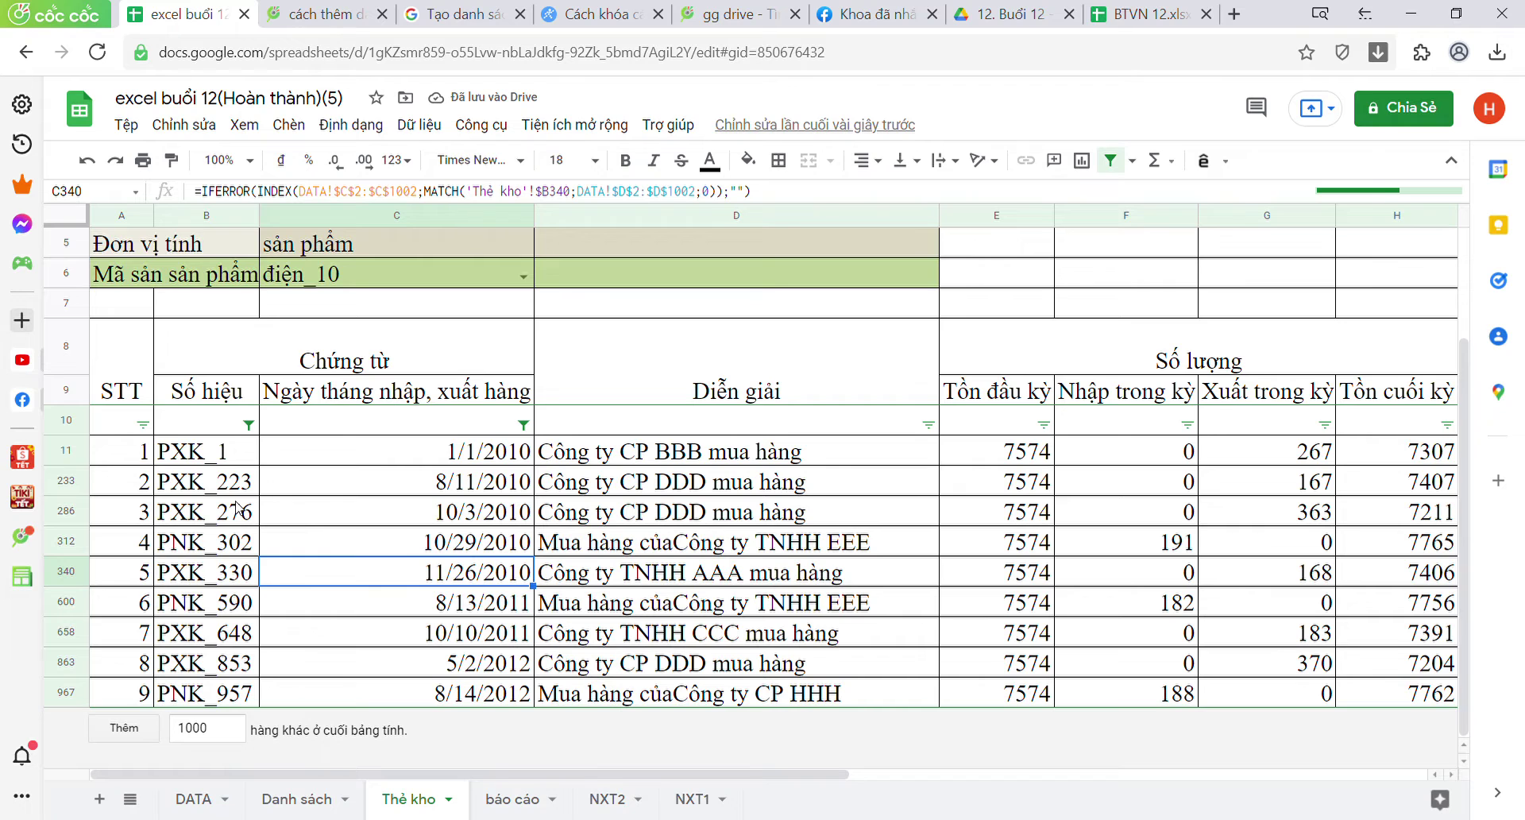
scroll(236, 508, up, 2)
scroll(331, 572, down, 2)
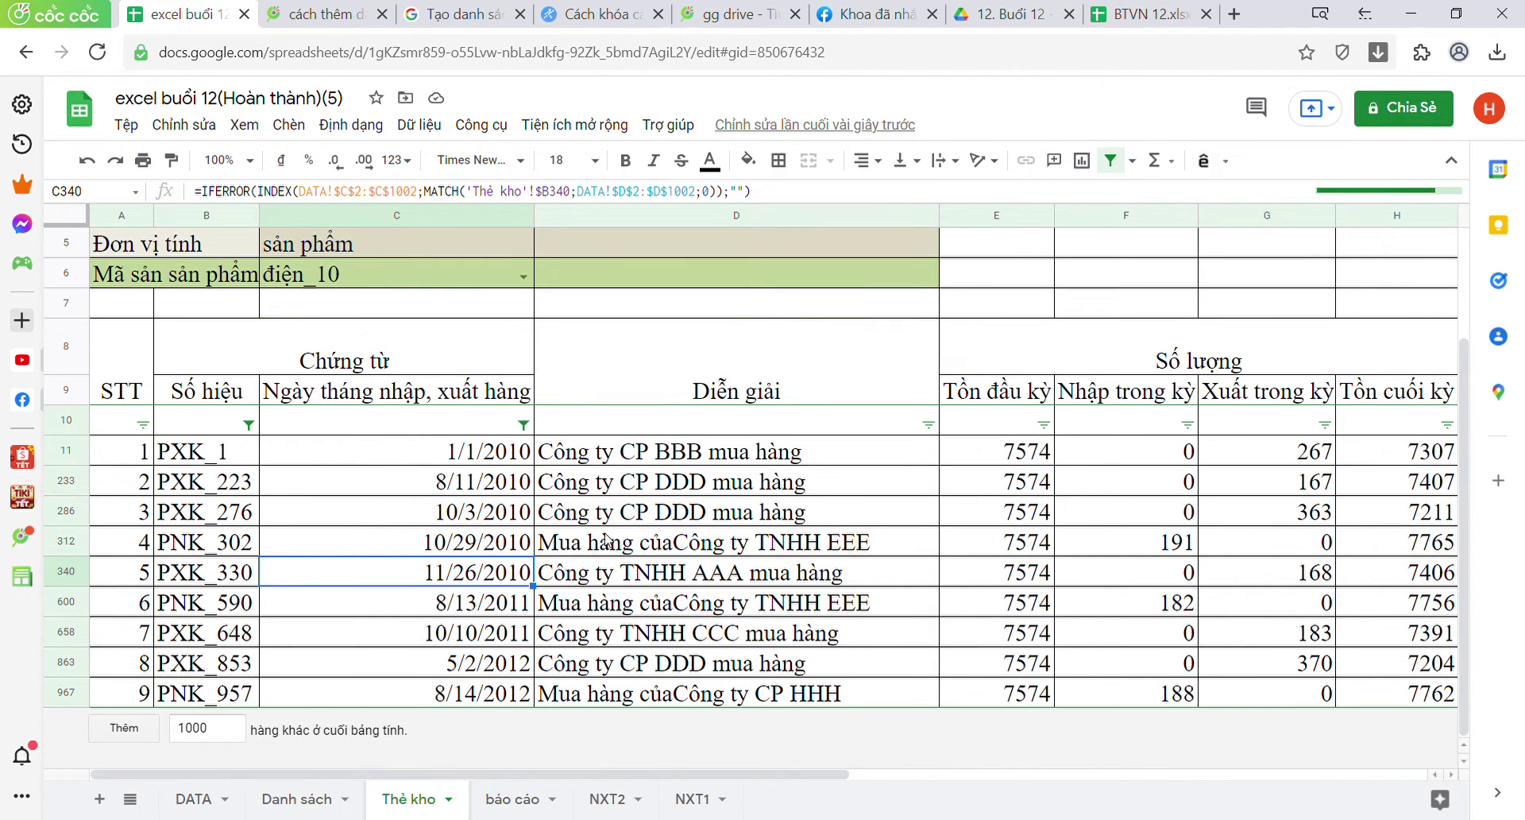
click(466, 451)
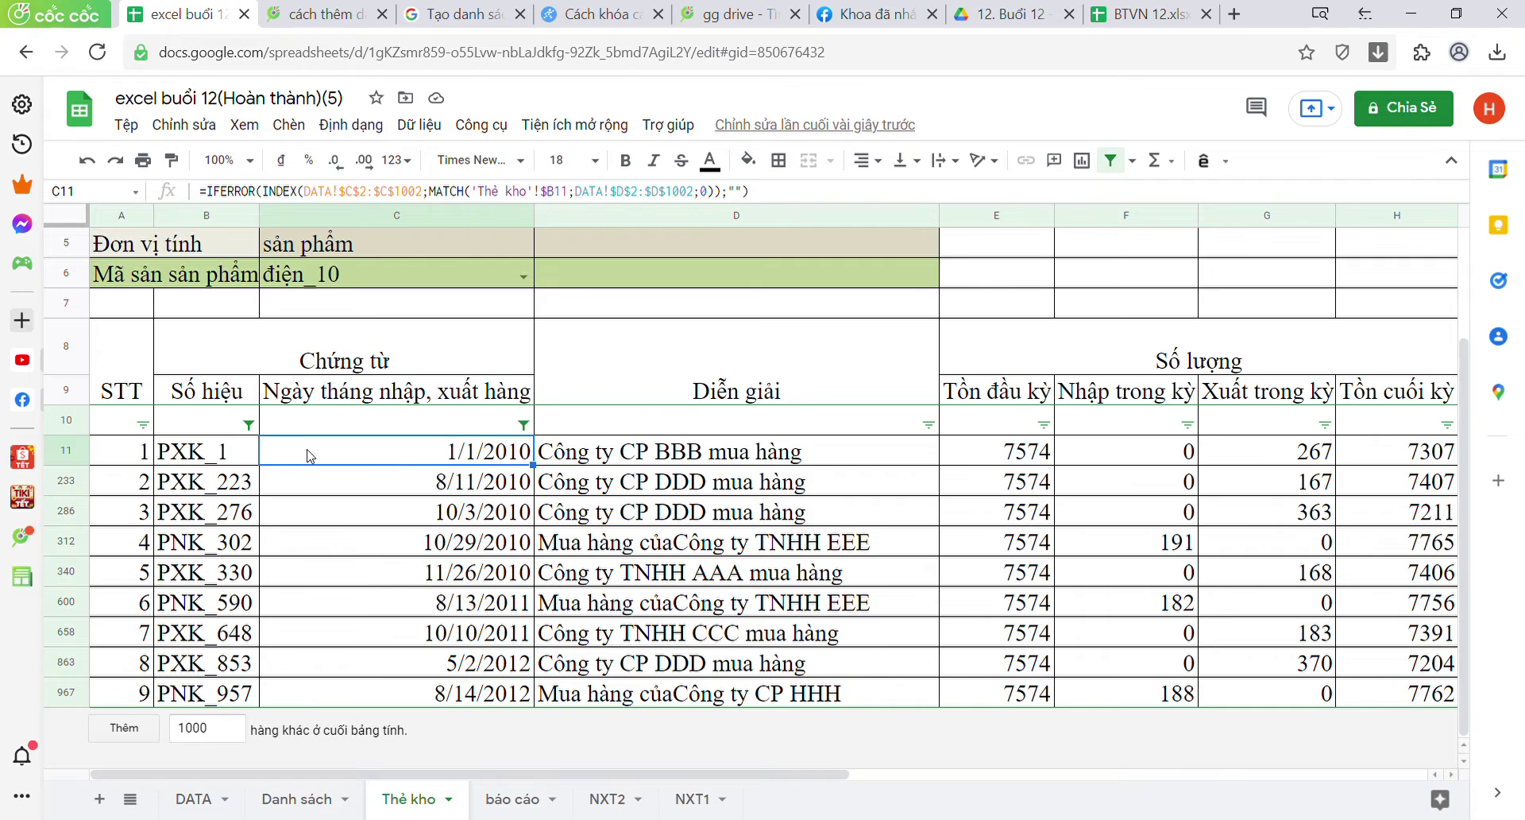
click(679, 451)
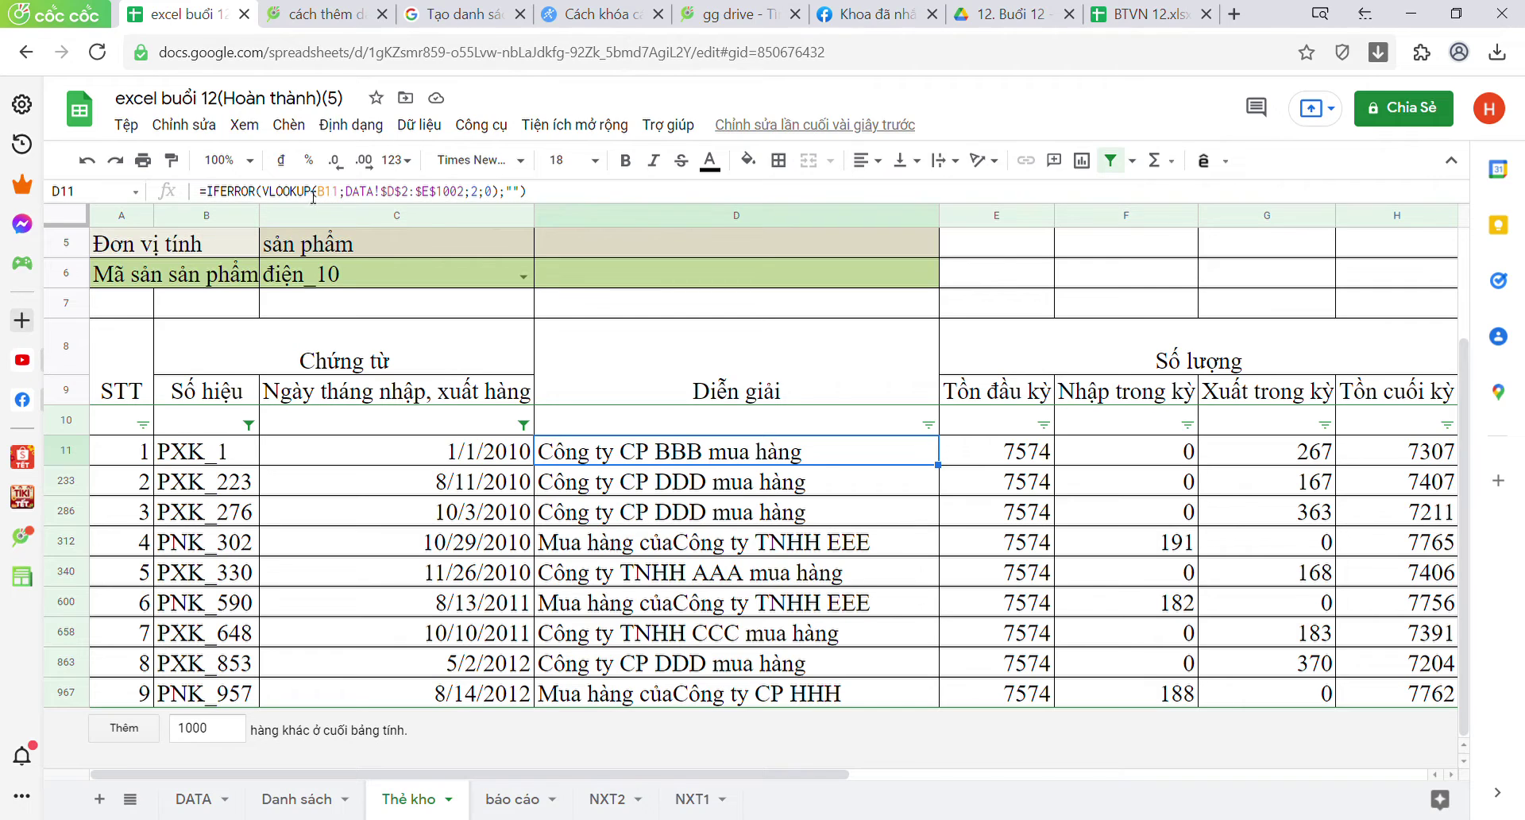
click(553, 198)
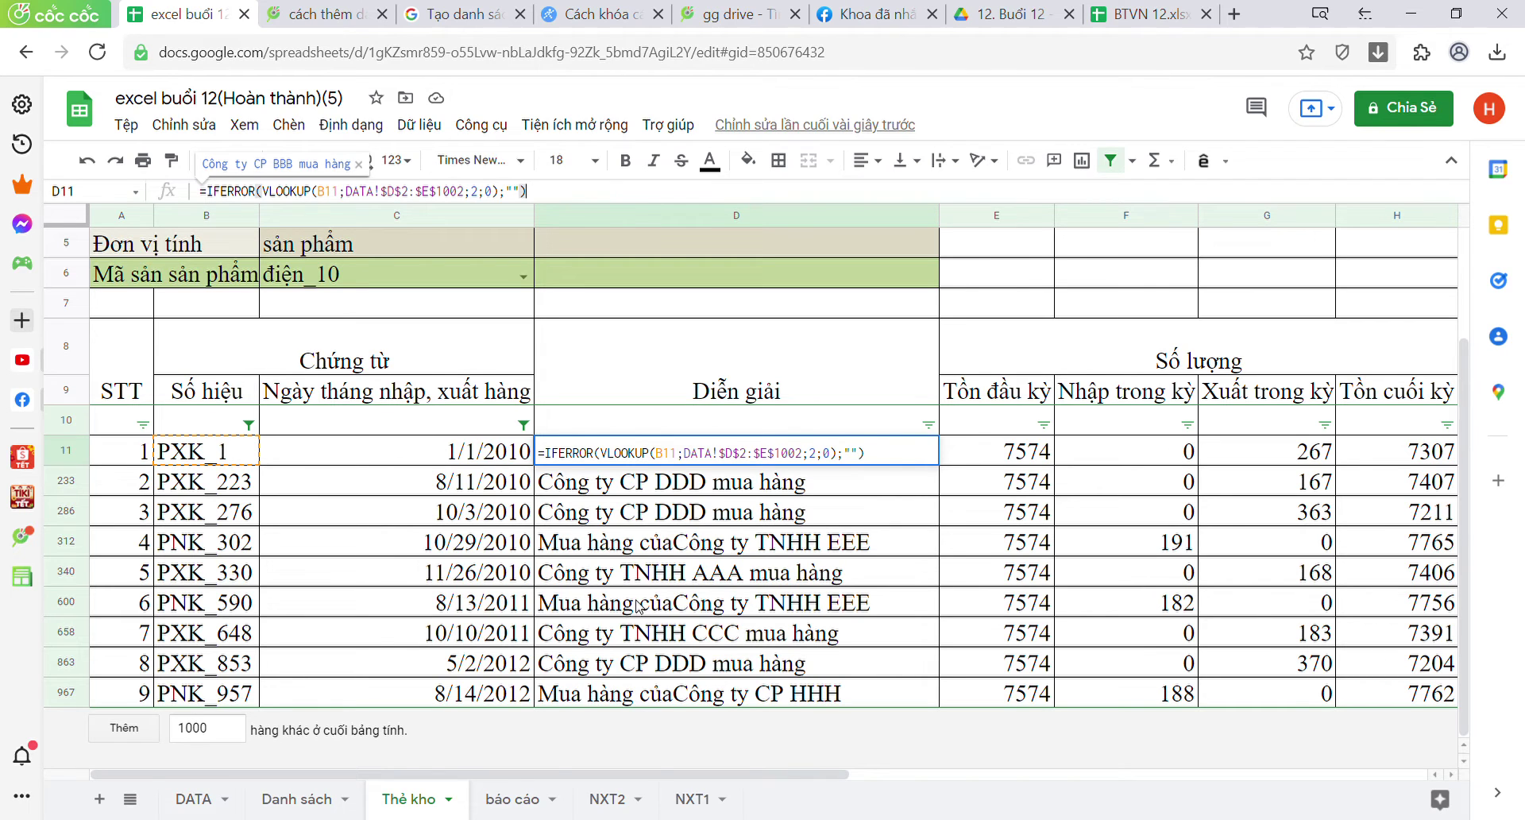
click(995, 454)
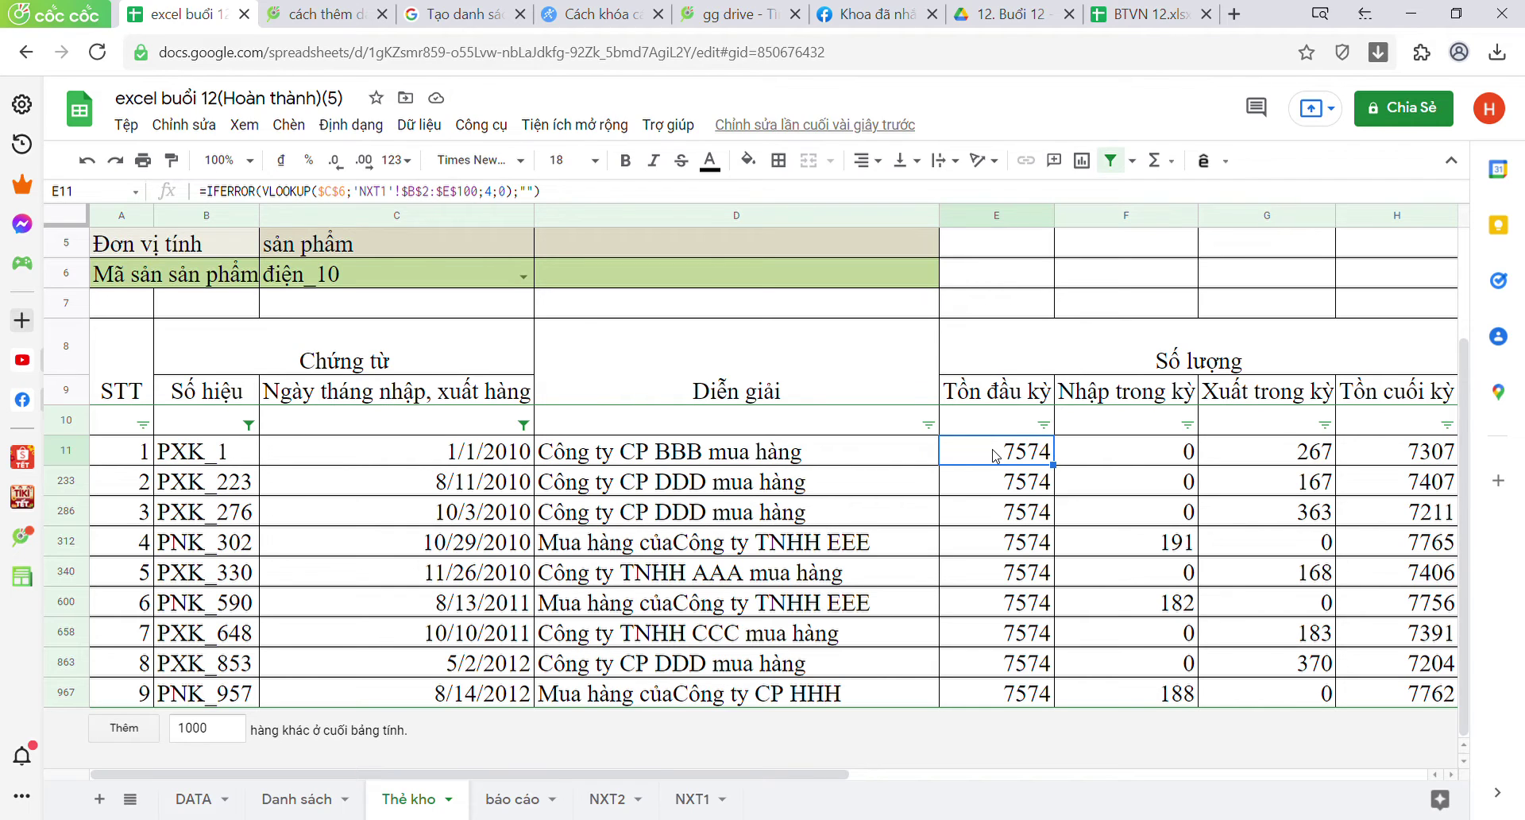
click(1112, 448)
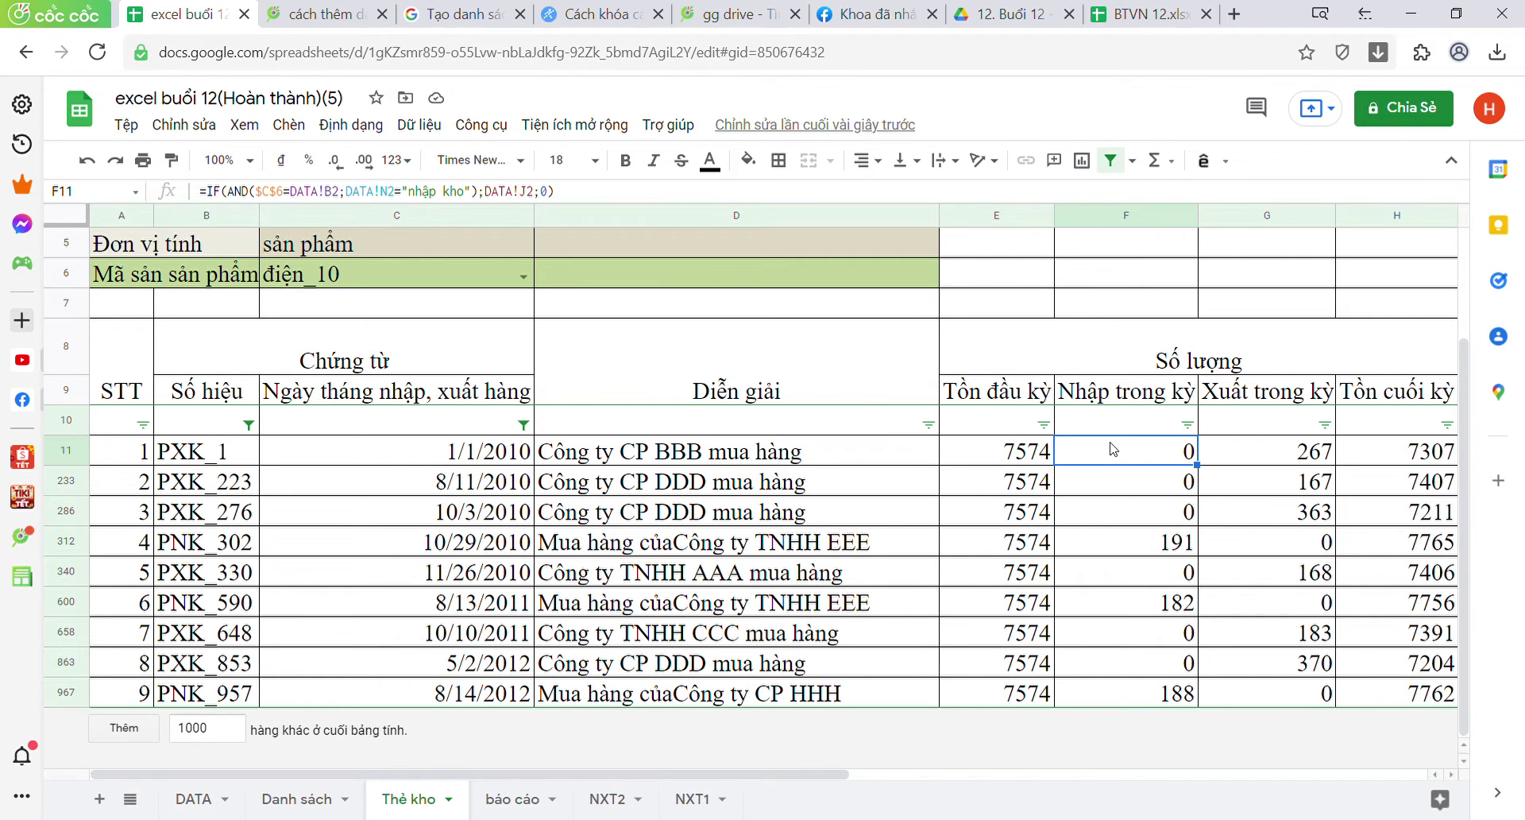
key(Right)
key(Right)
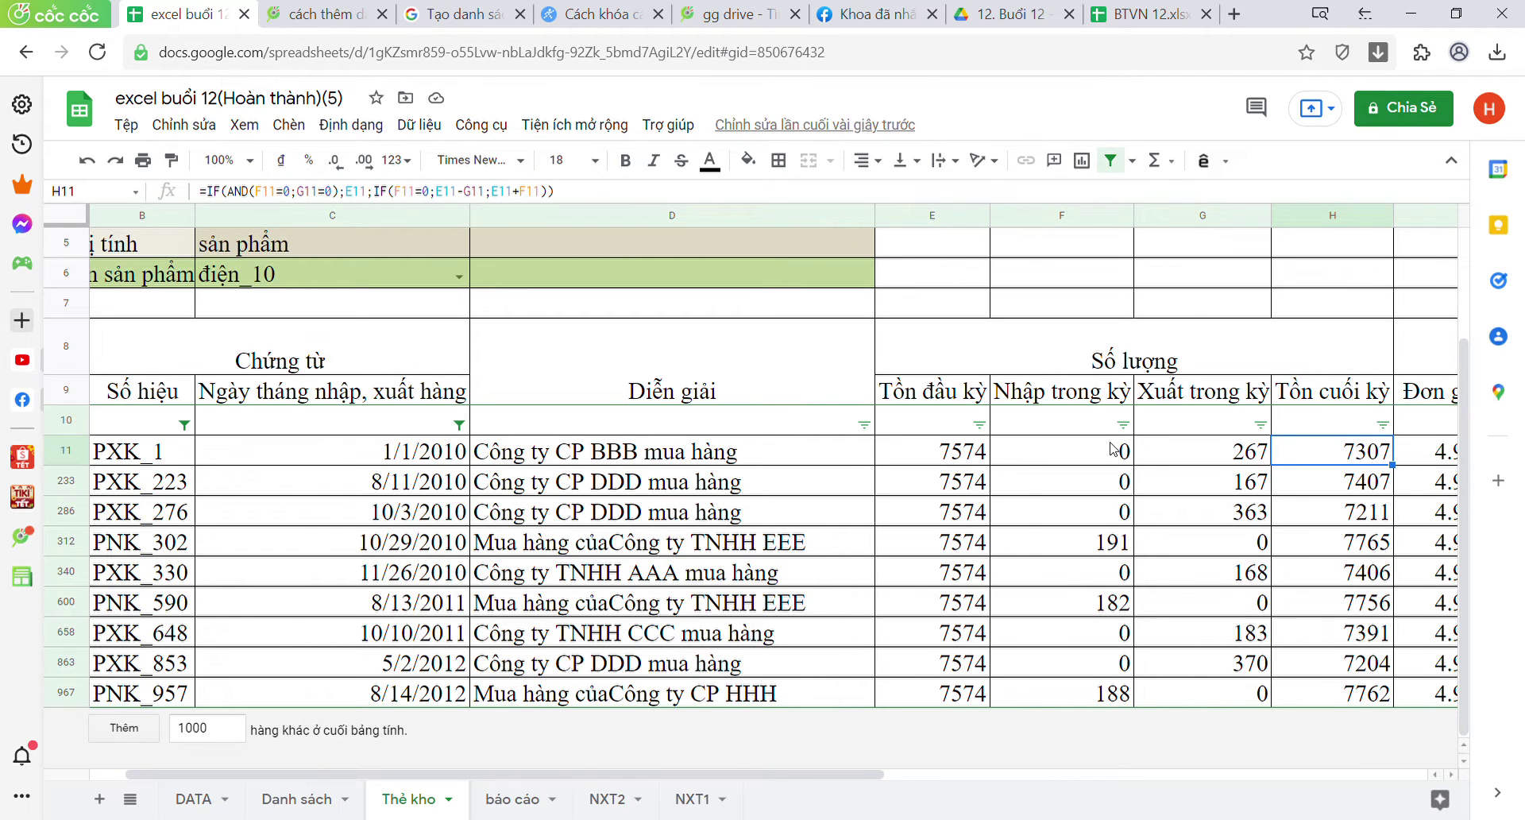
key(Right)
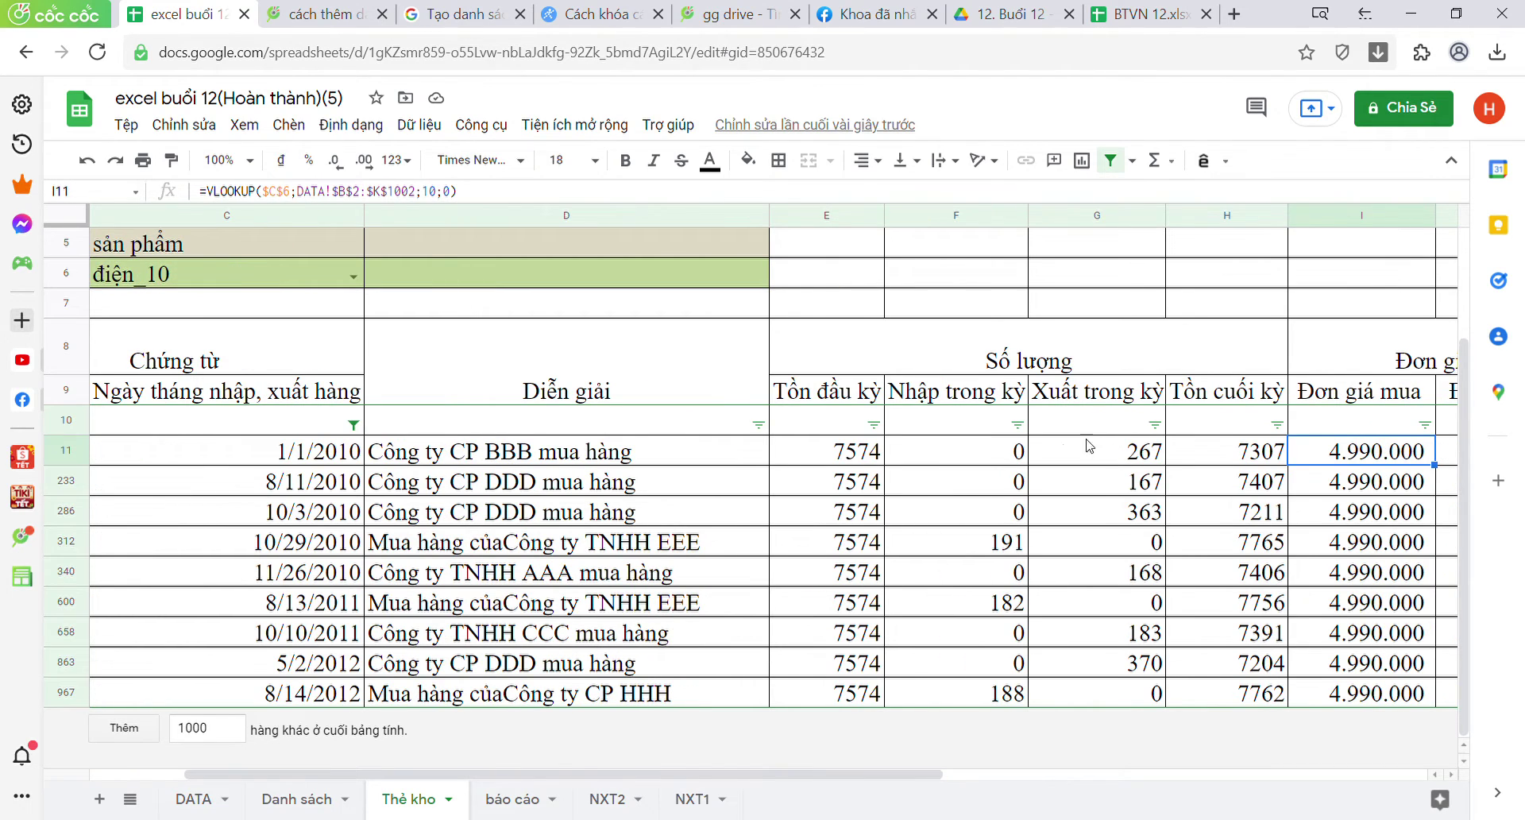
key(Left)
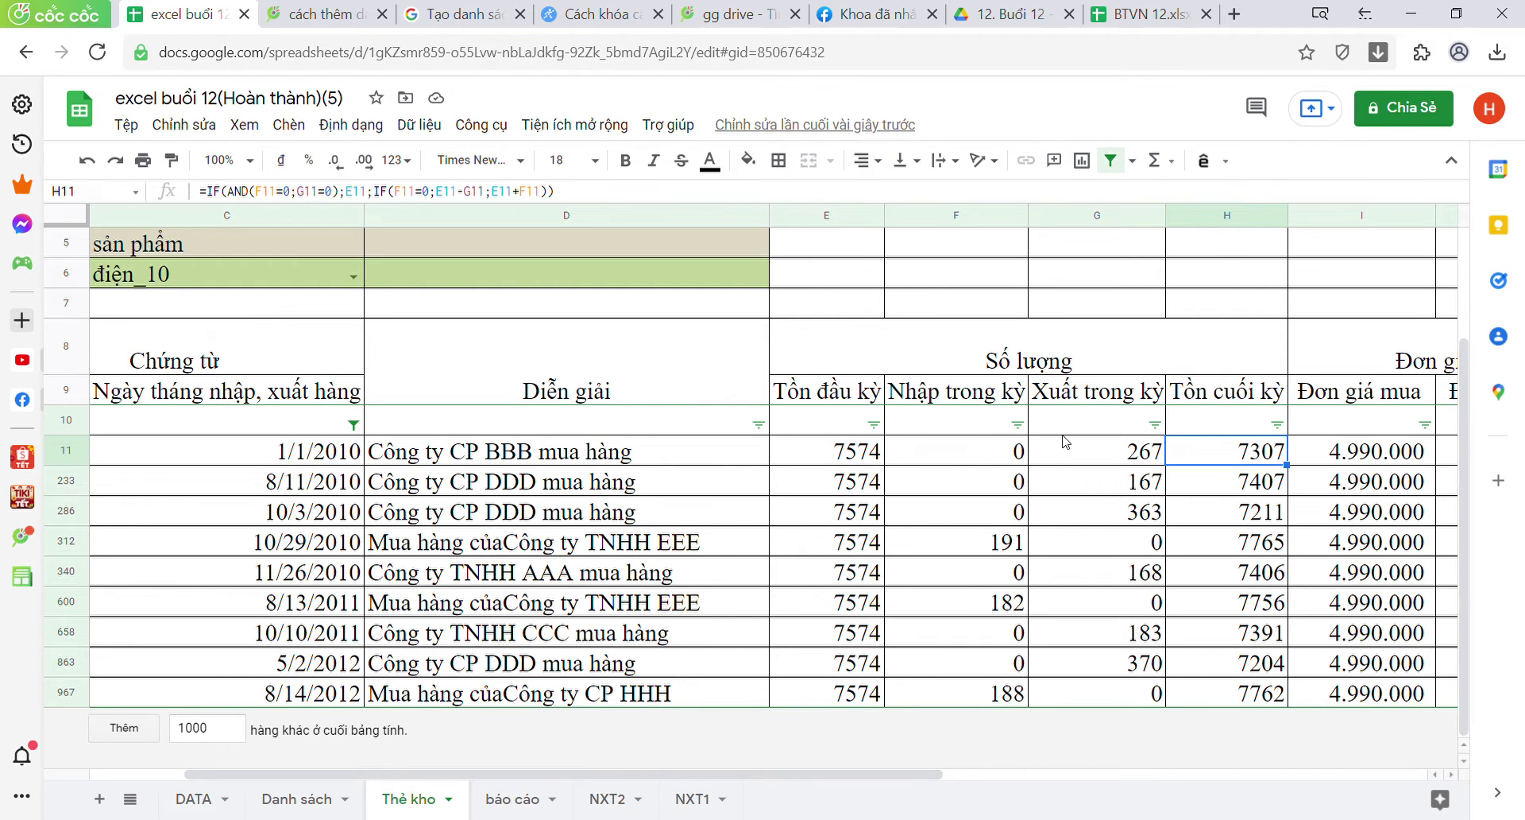
key(Right)
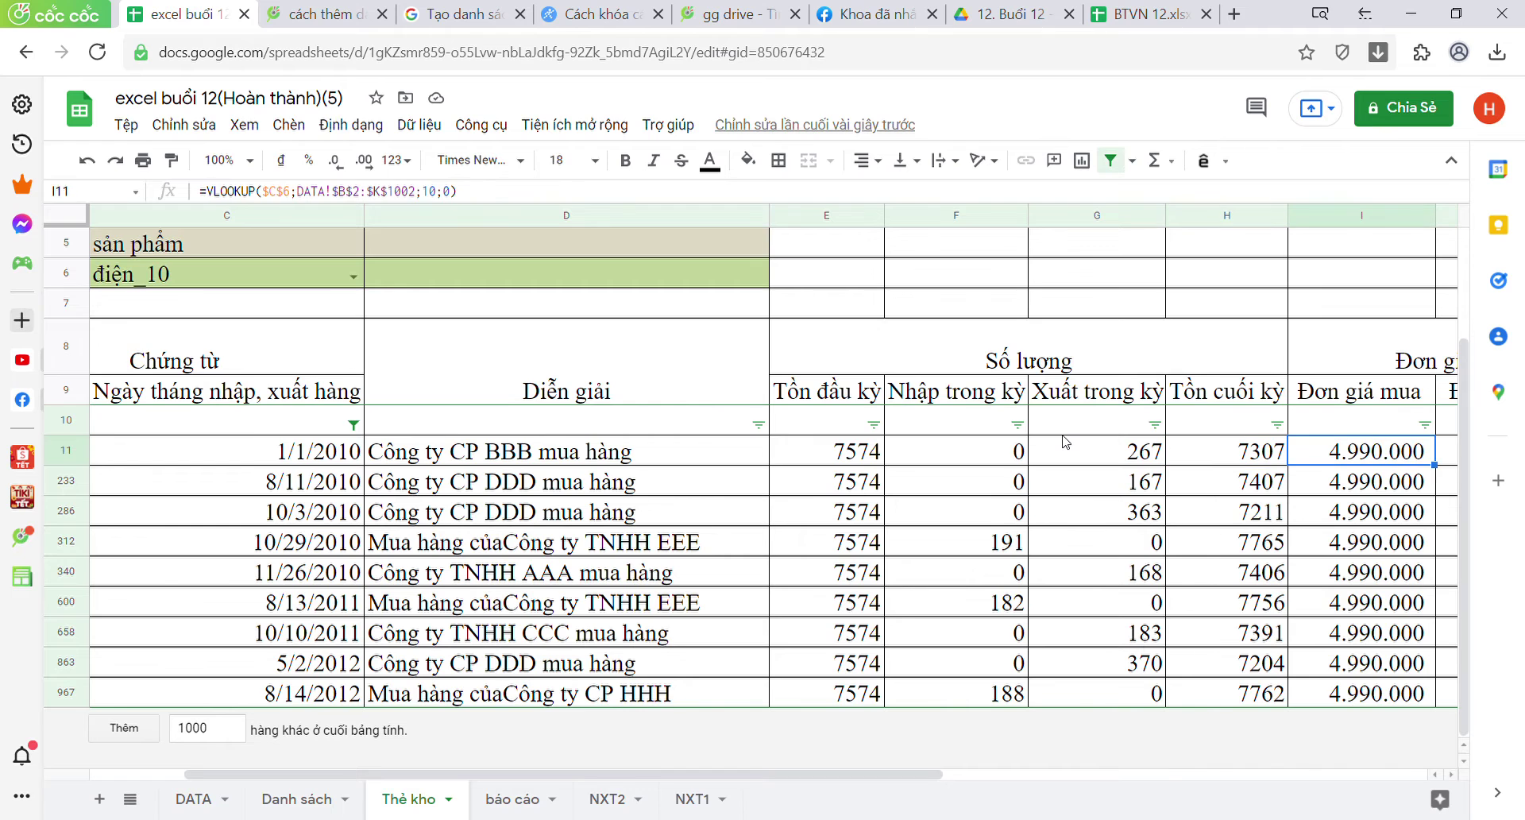
key(Right)
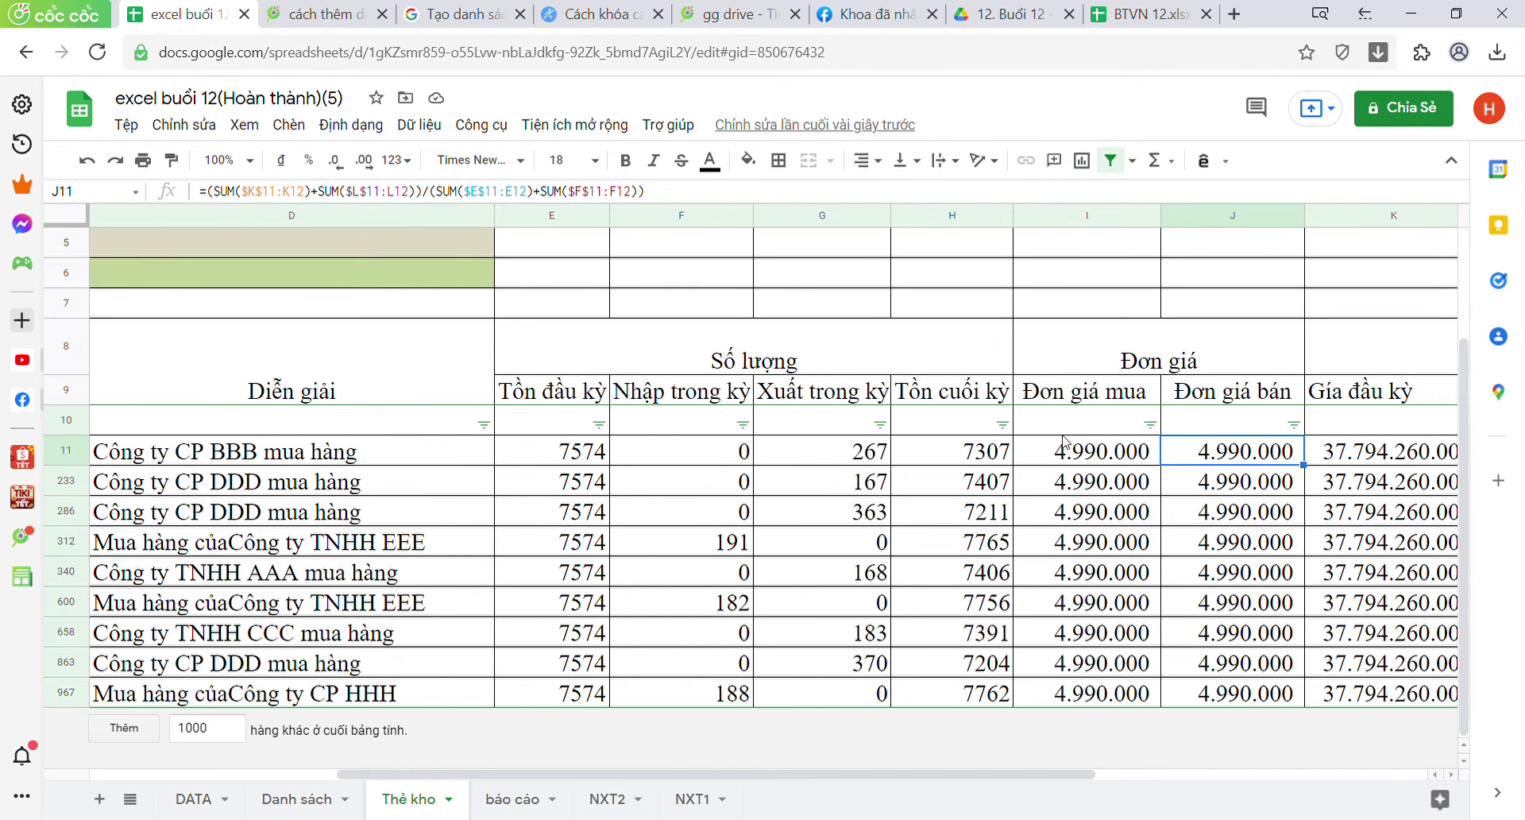
click(1143, 451)
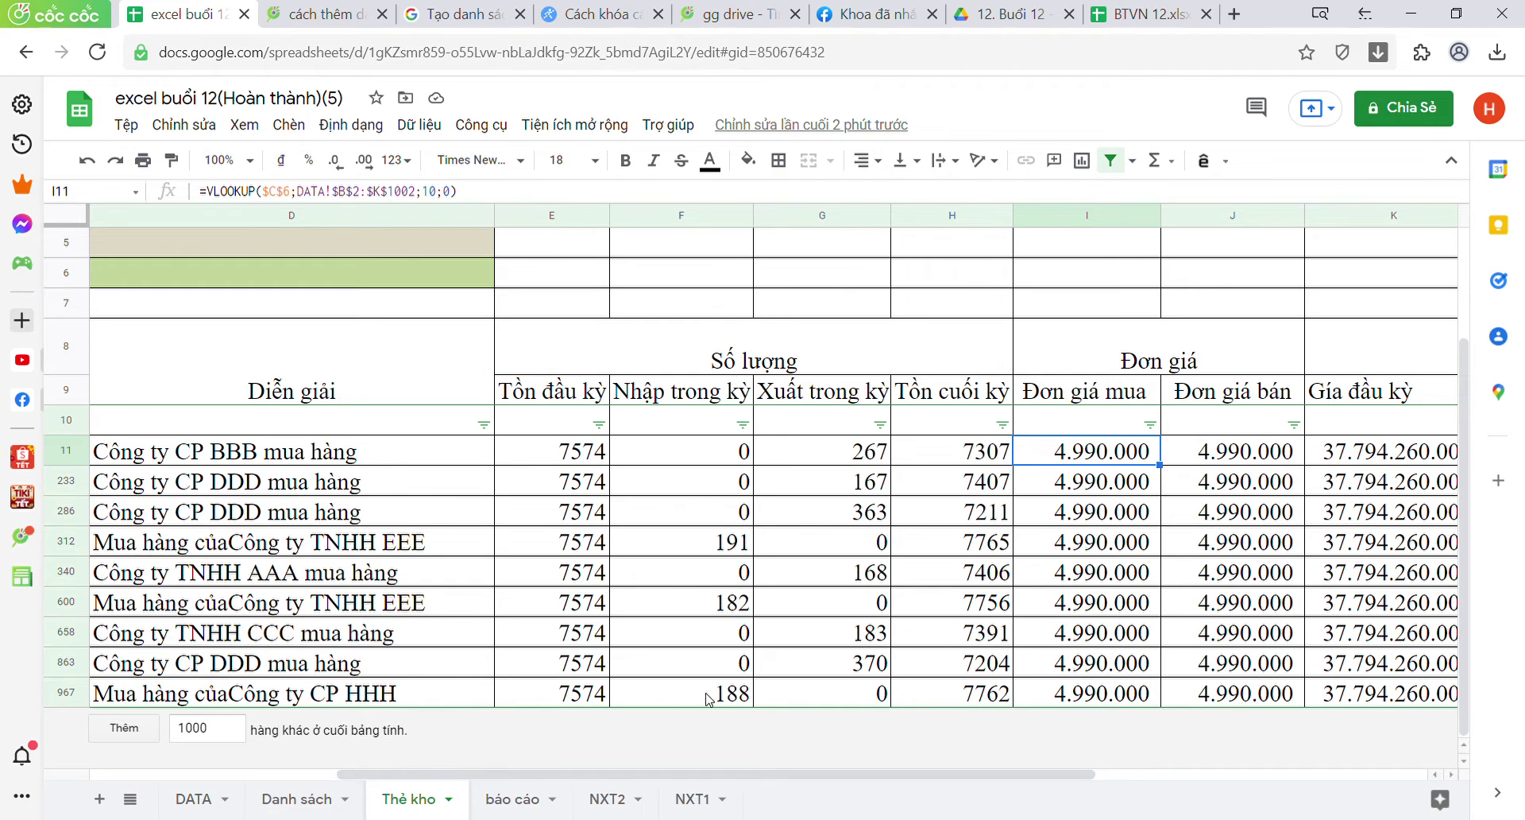
click(1207, 455)
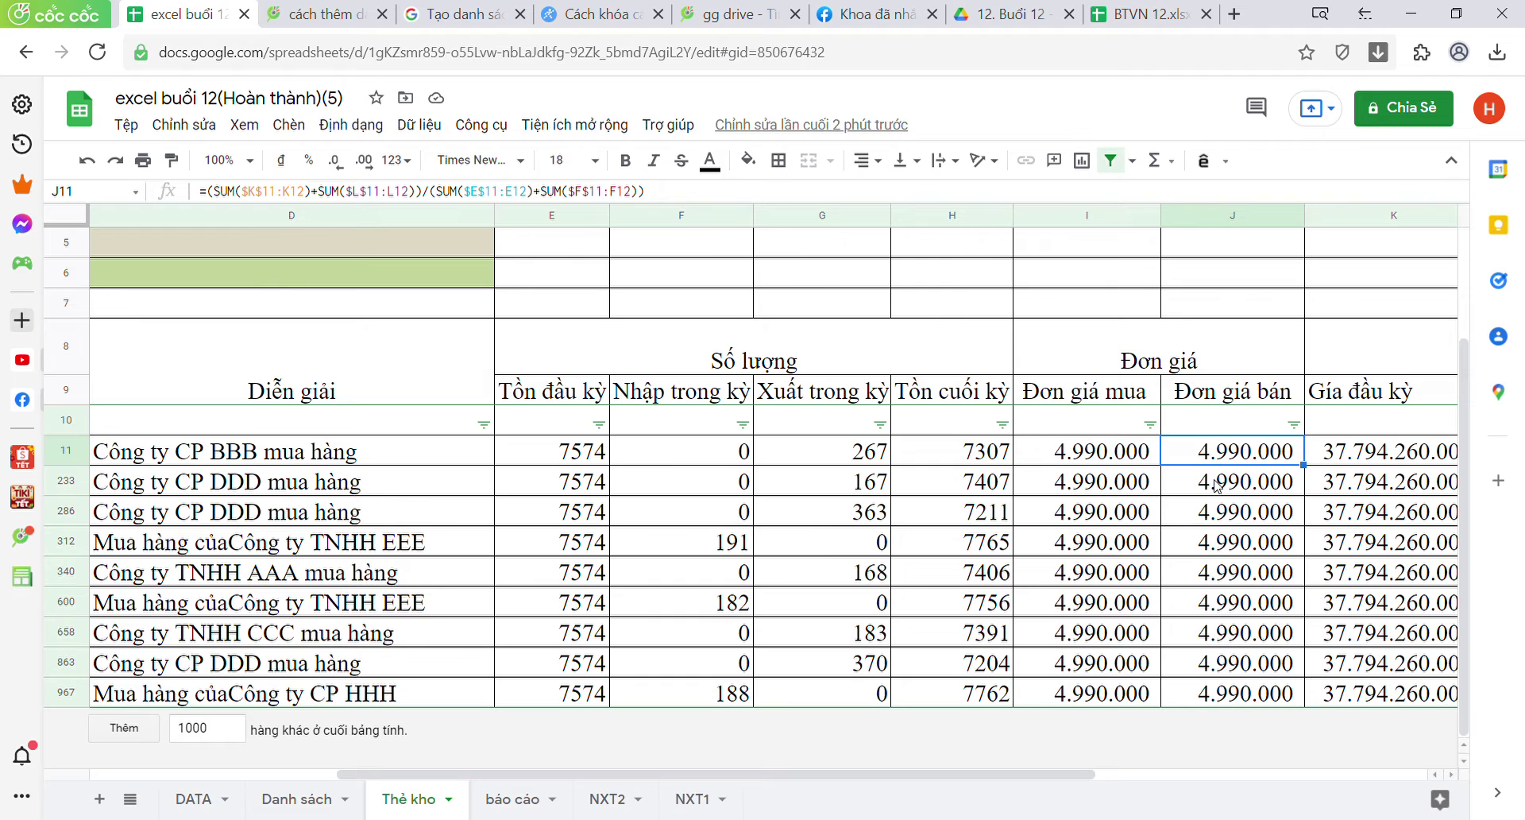
click(1219, 486)
click(1208, 456)
click(320, 197)
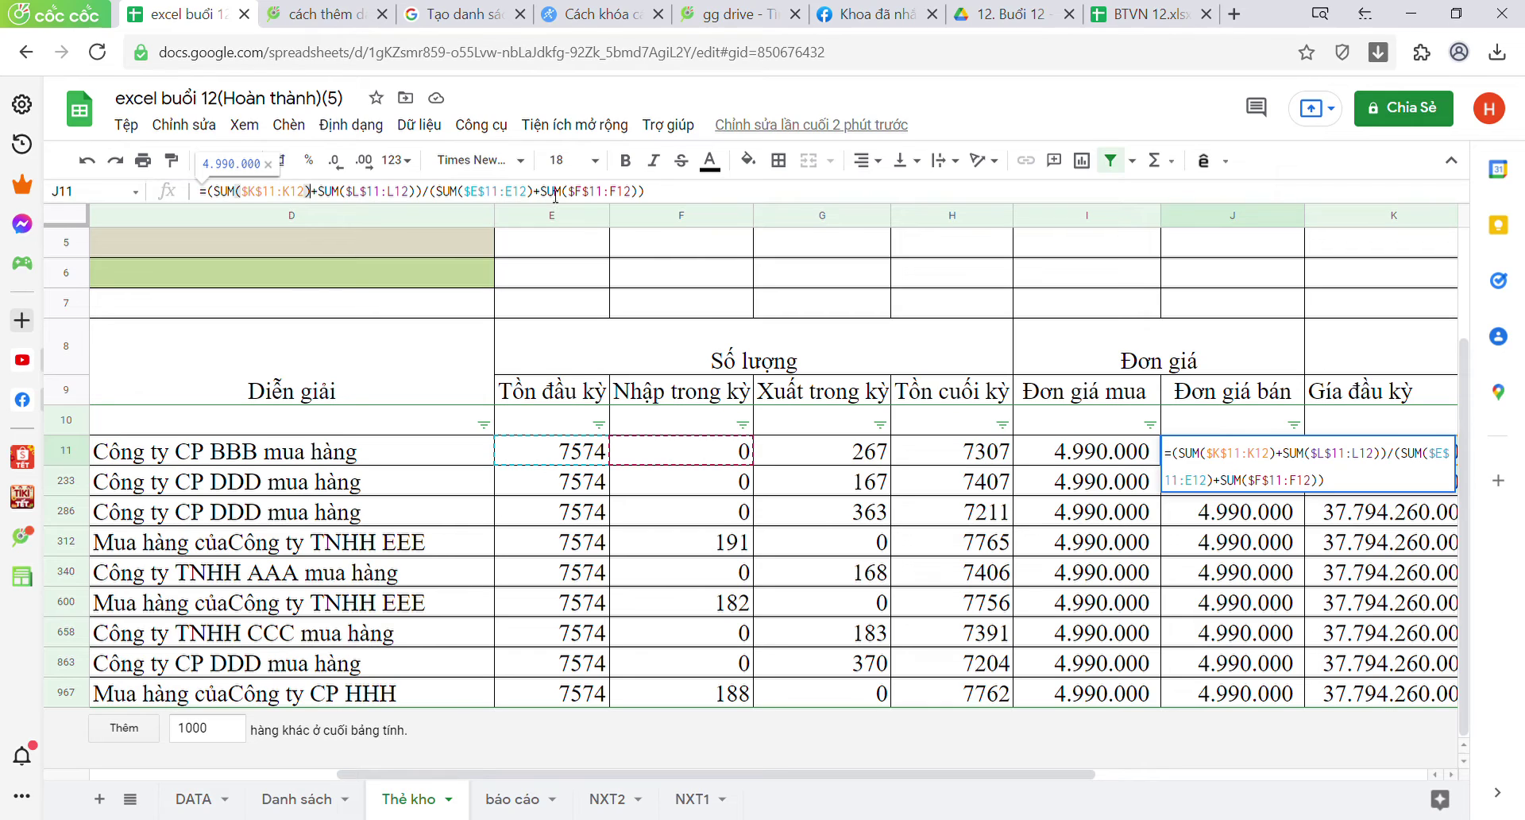
click(659, 197)
click(1011, 492)
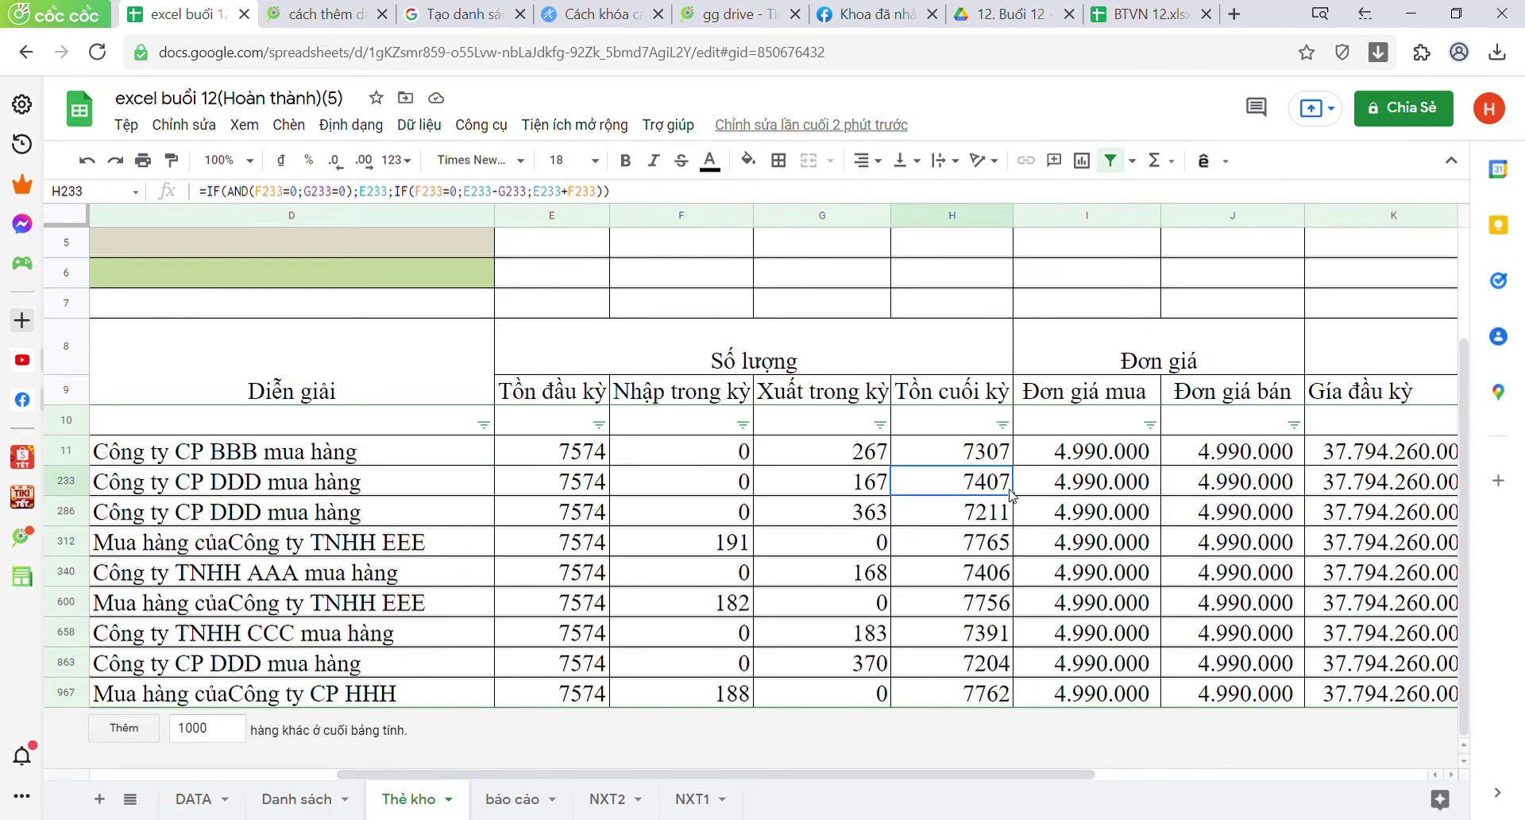
click(1253, 452)
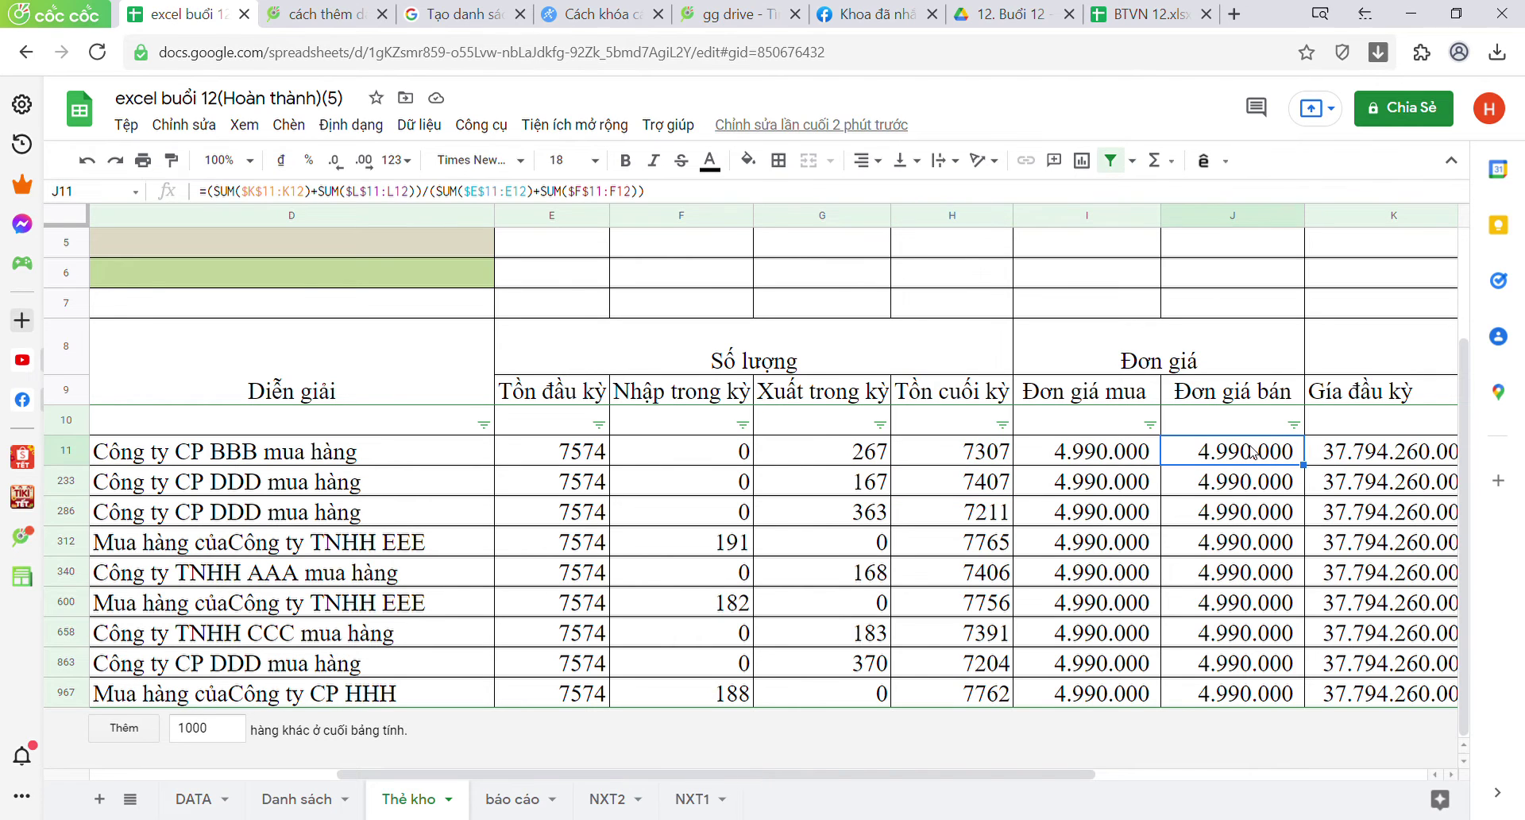
key(Right)
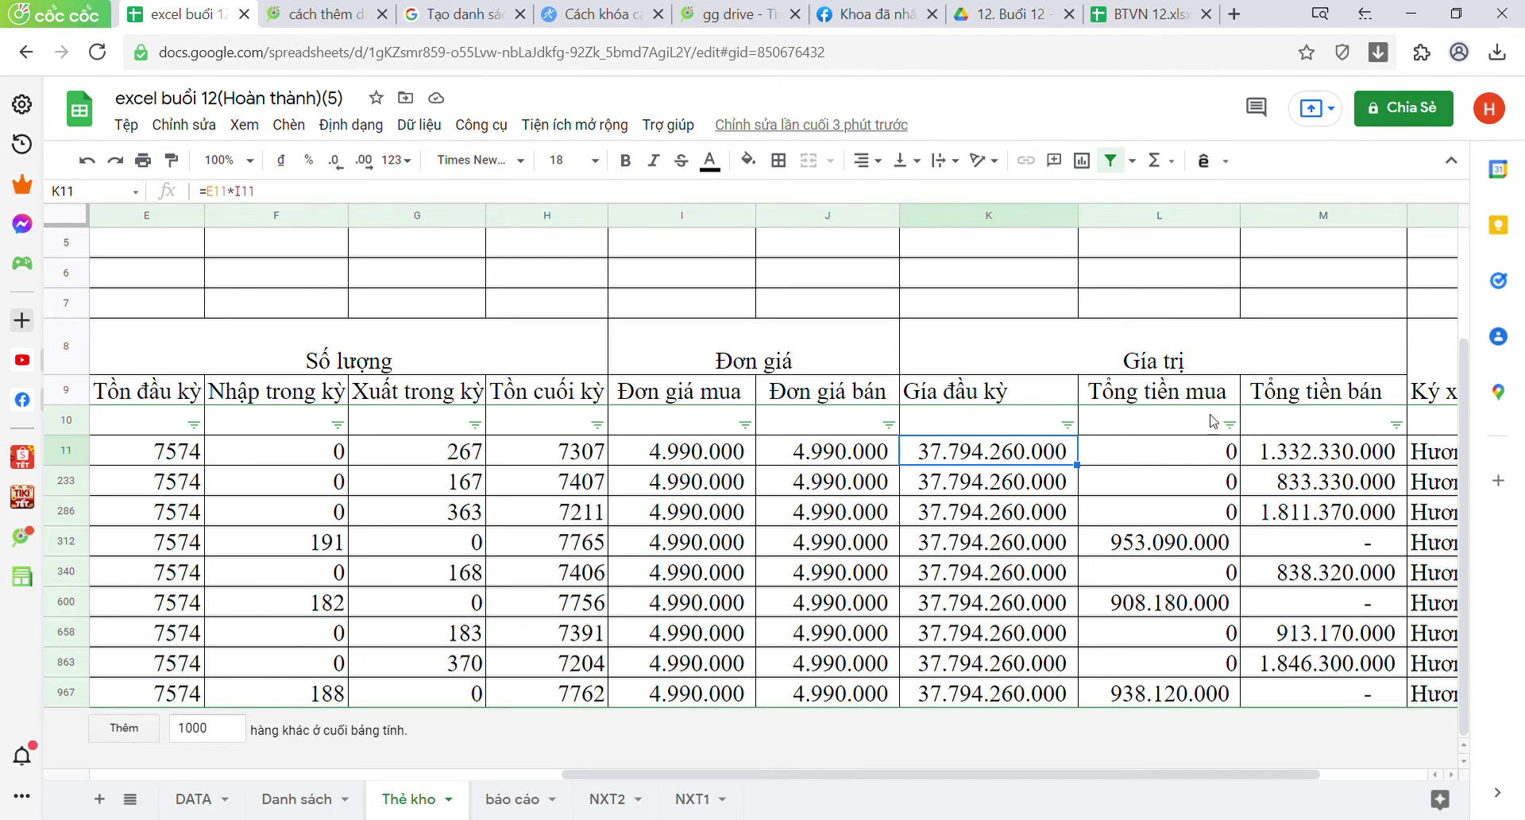
click(1155, 463)
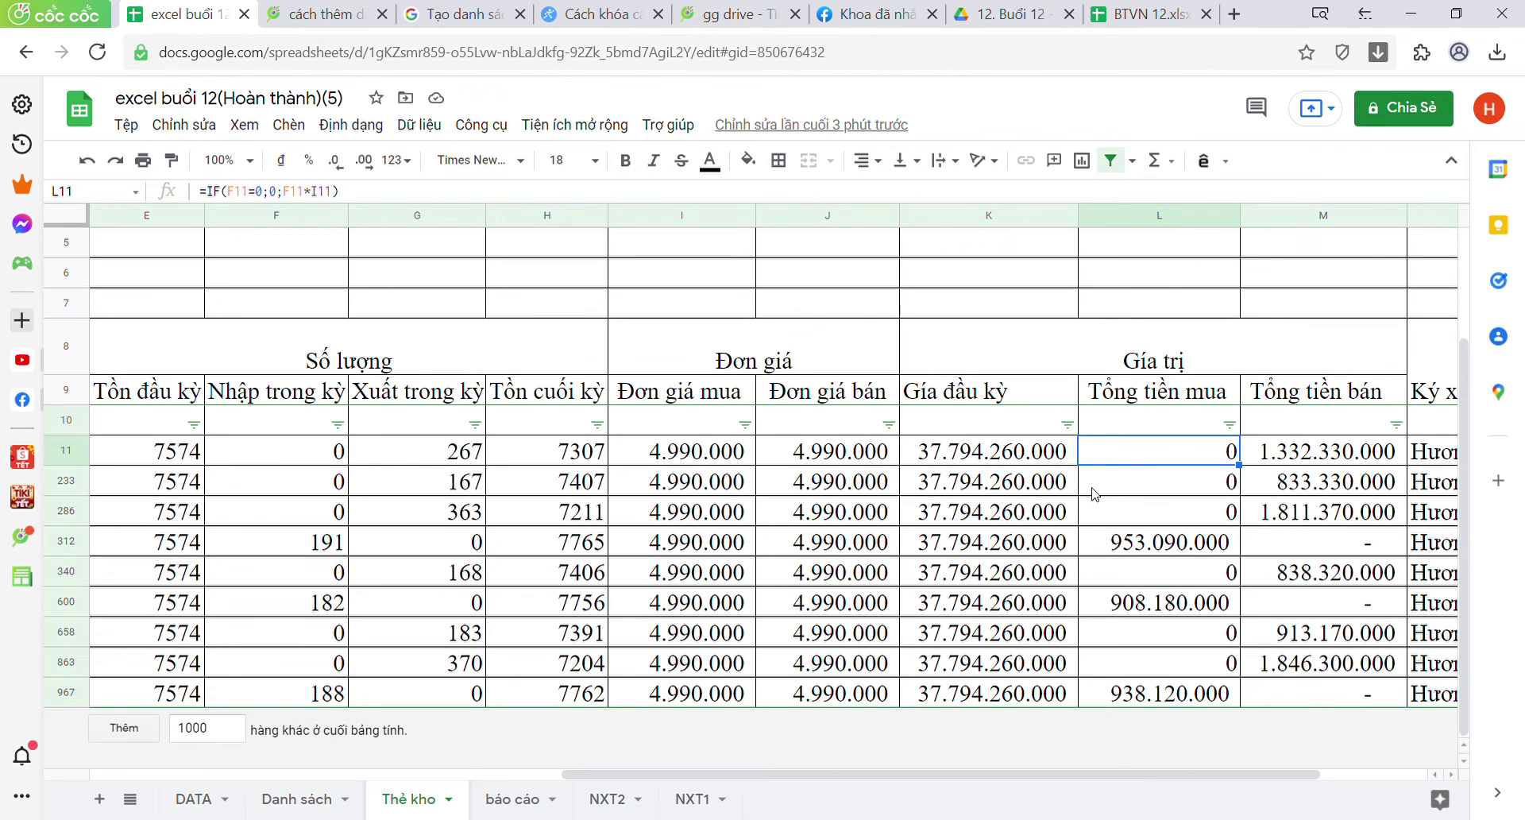
key(Right)
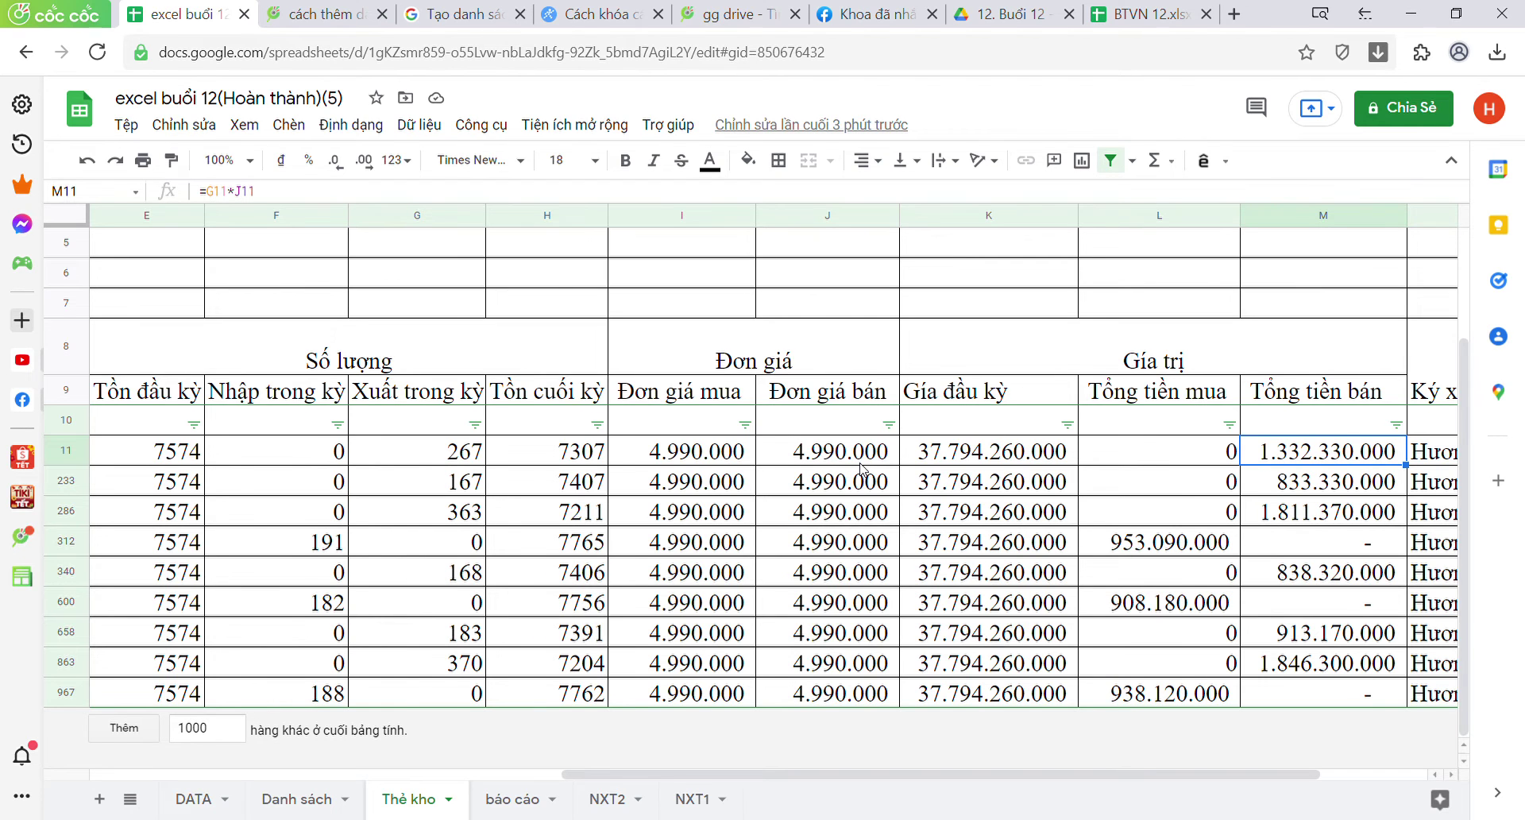
key(Right)
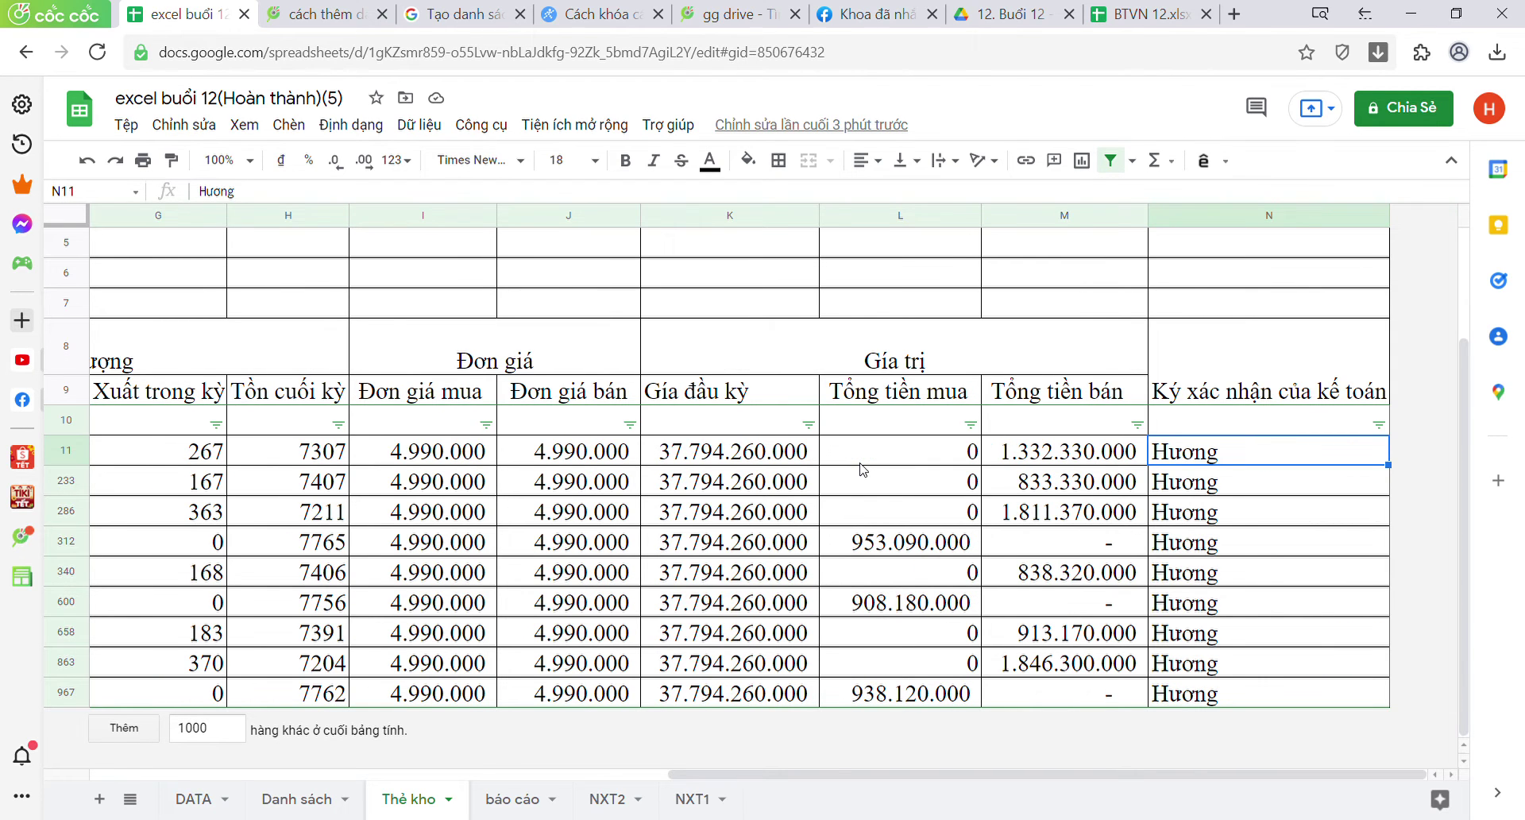
scroll(863, 469, left, 5)
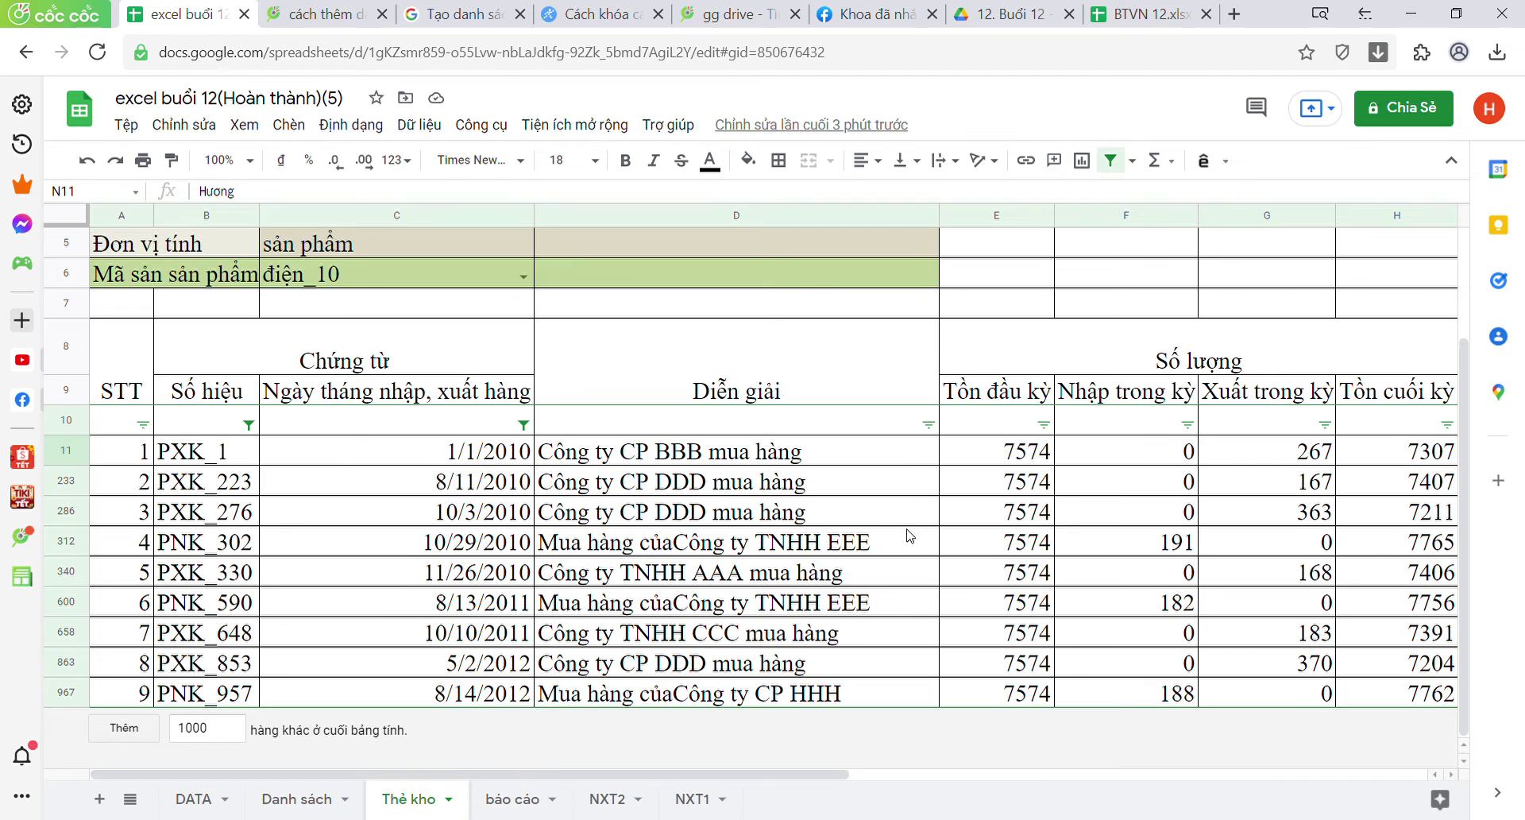
scroll(910, 536, up, 2)
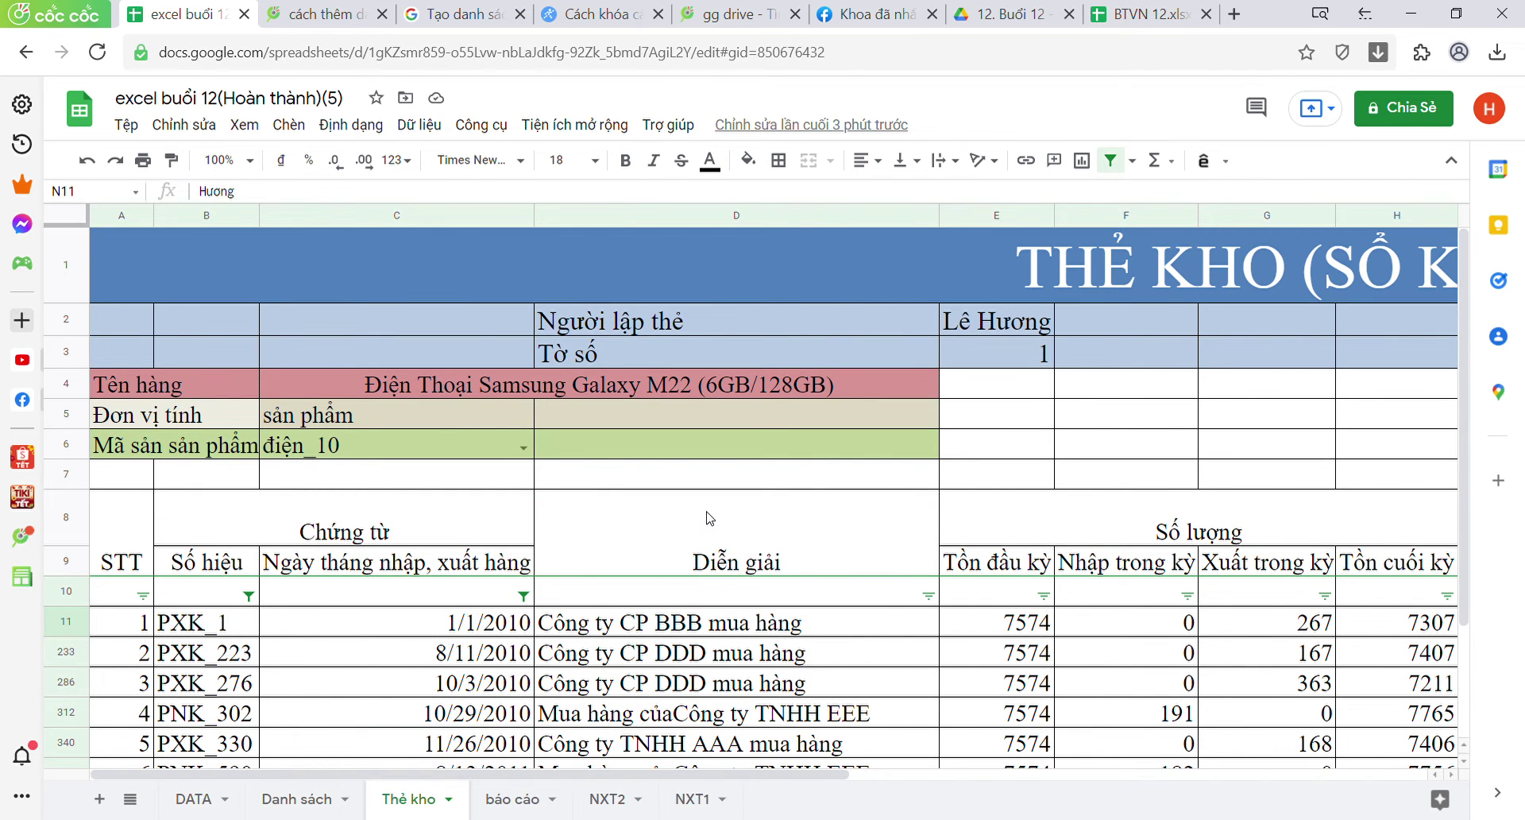
Step: Choose product code tai _7 from C6's dropdown list
key(Left)
key(Left)
key(Left)
click(525, 448)
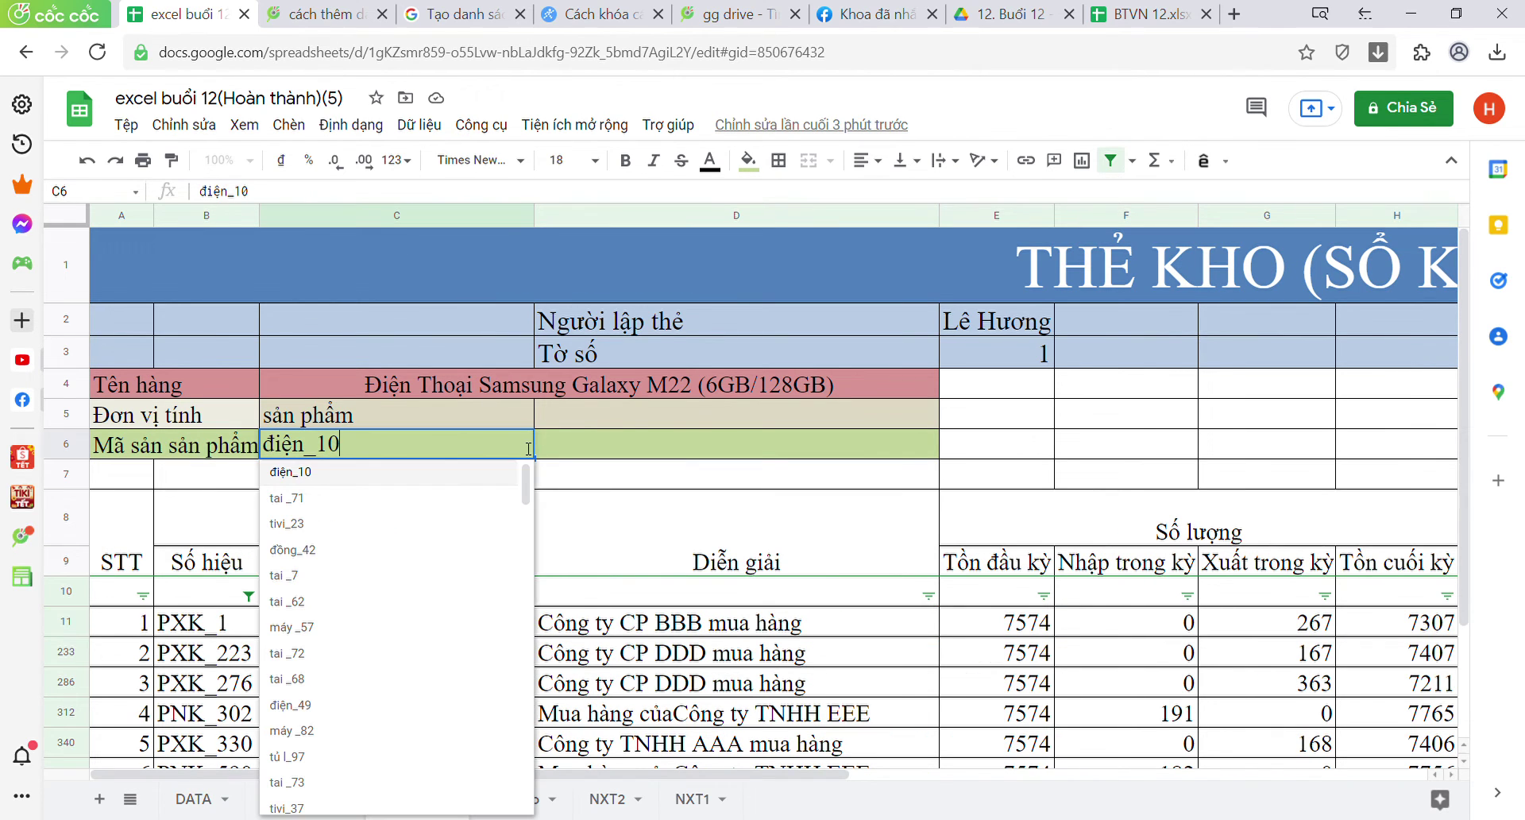
click(416, 575)
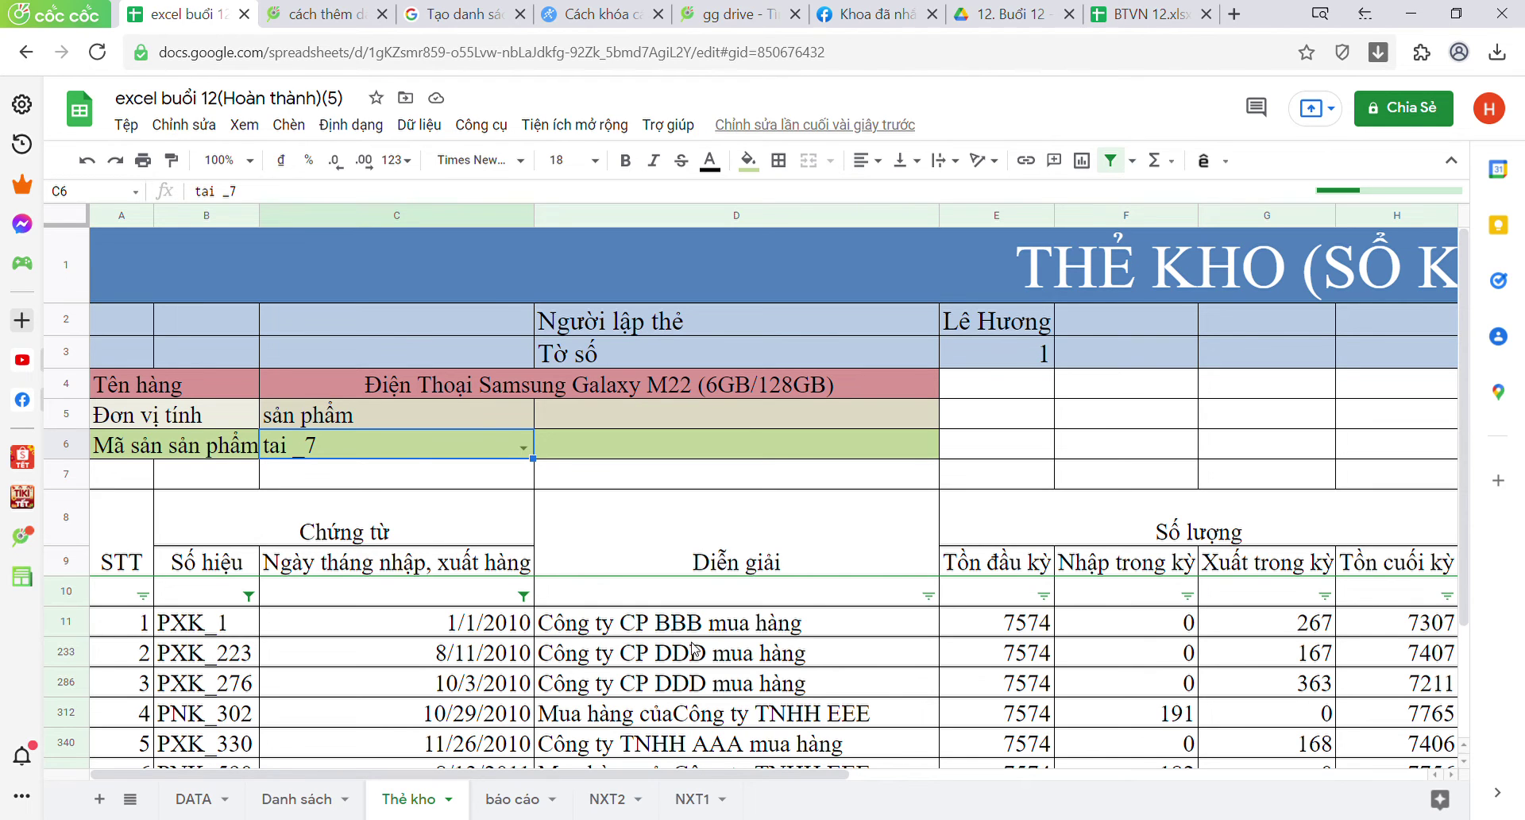
scroll(693, 651, down, 3)
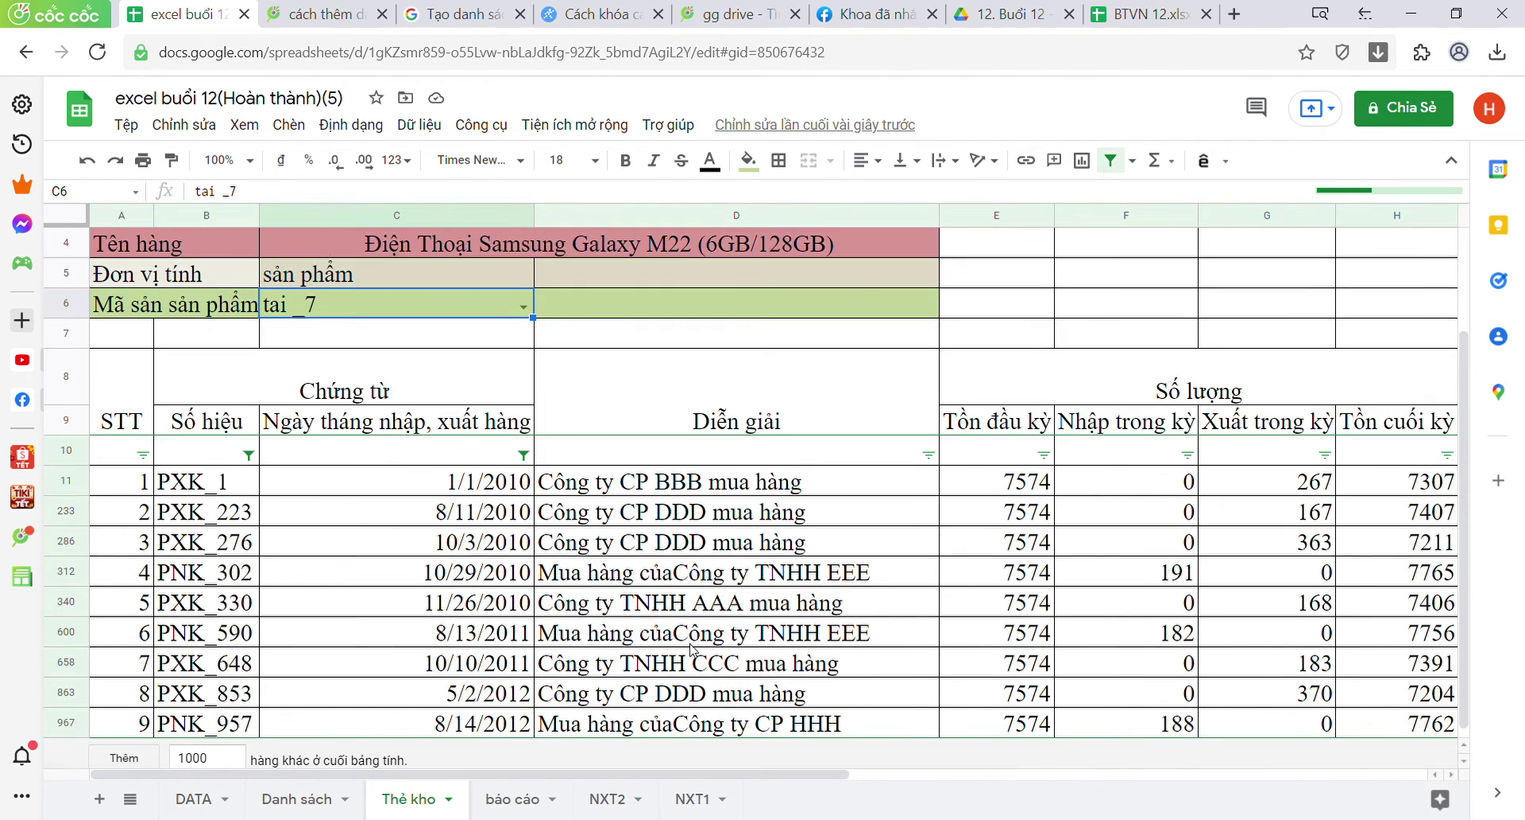
scroll(675, 644, up, 1)
scroll(671, 640, down, 1)
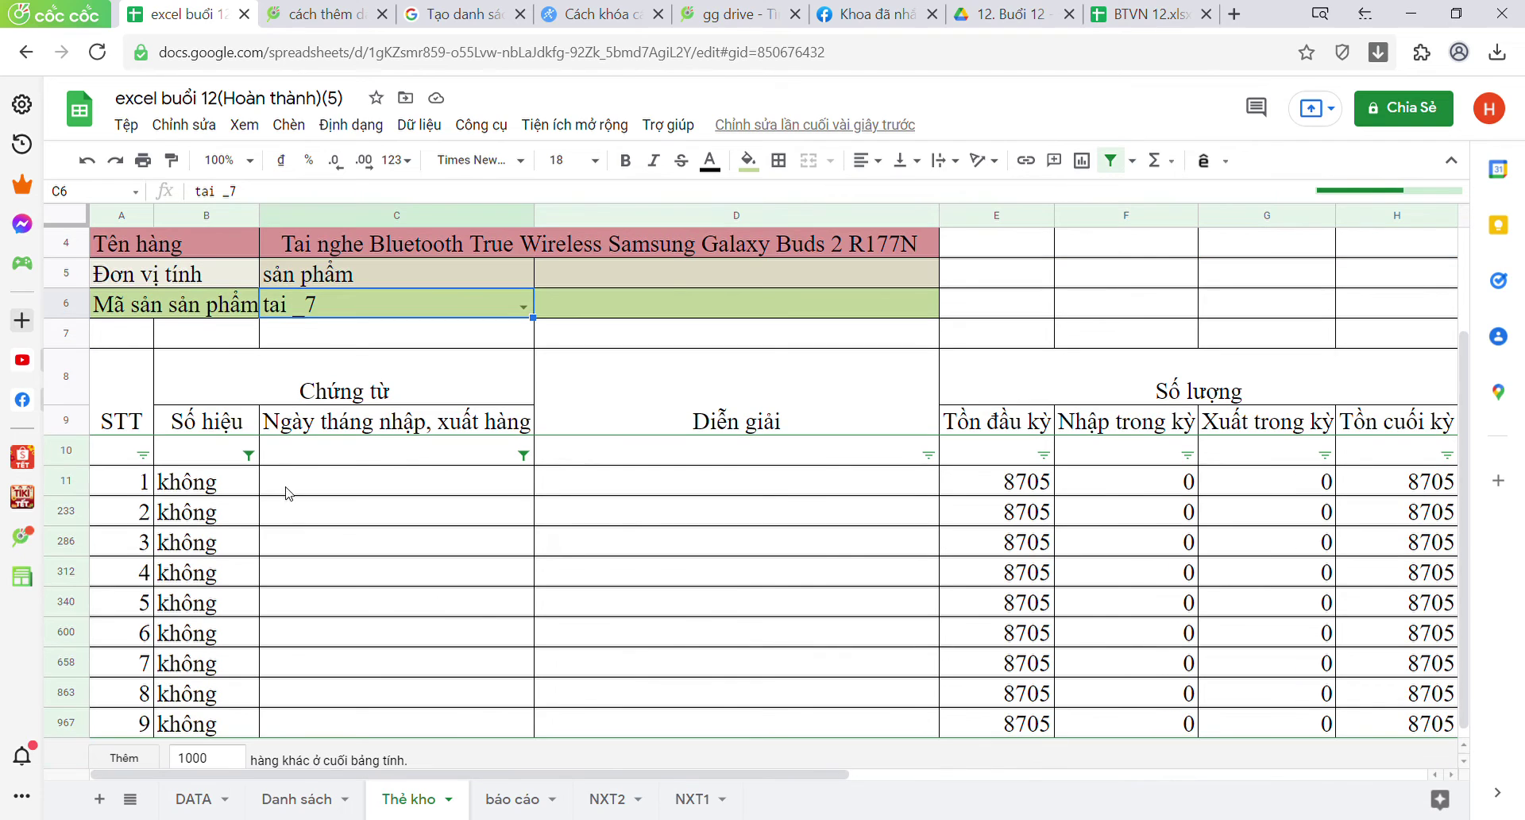
Step: Reapply the Số hiệu column filter so the product's real transactions show
click(249, 455)
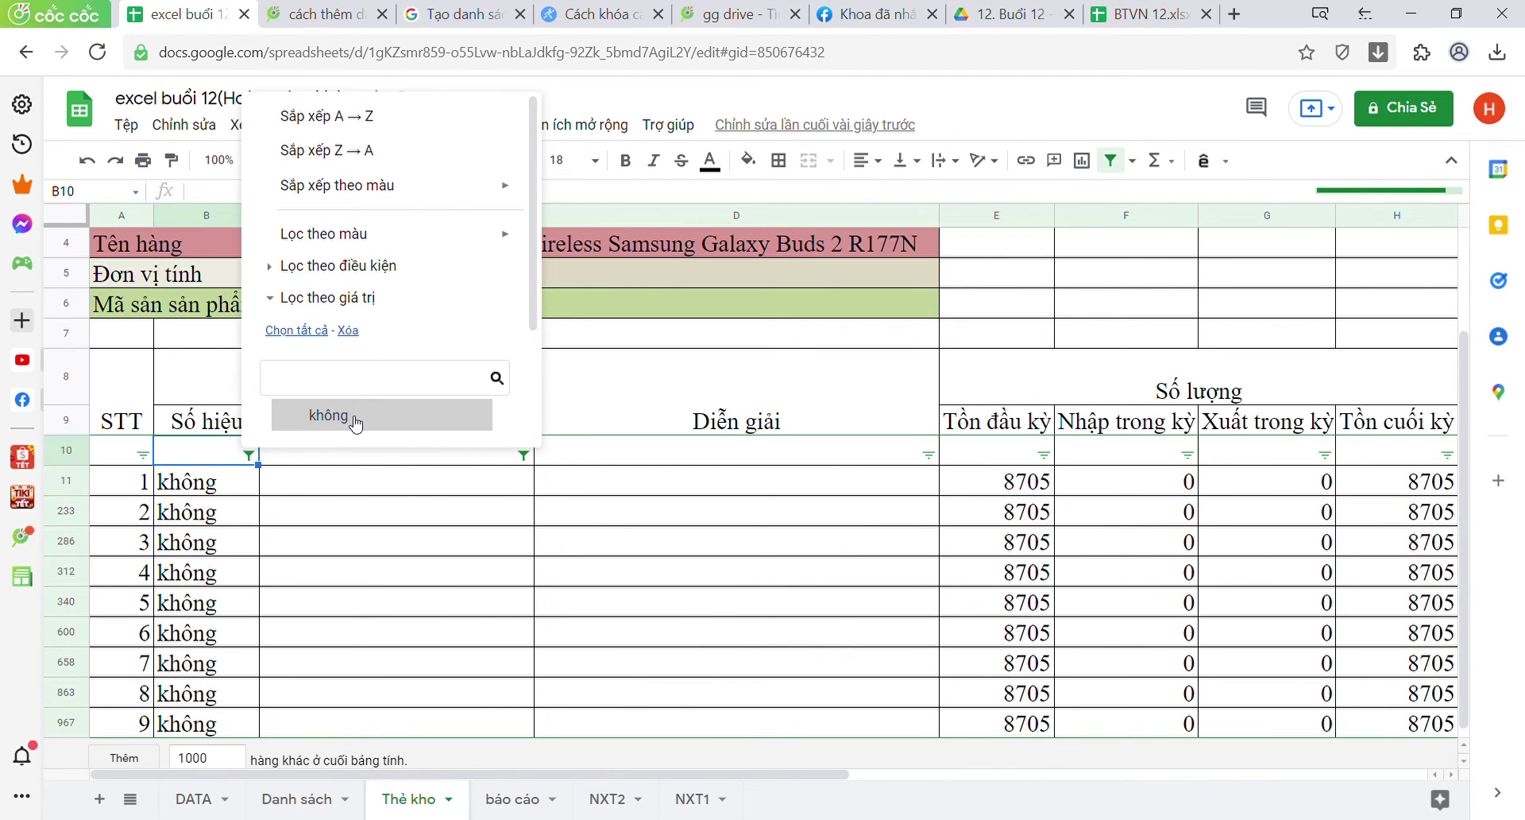
scroll(413, 409, down, 3)
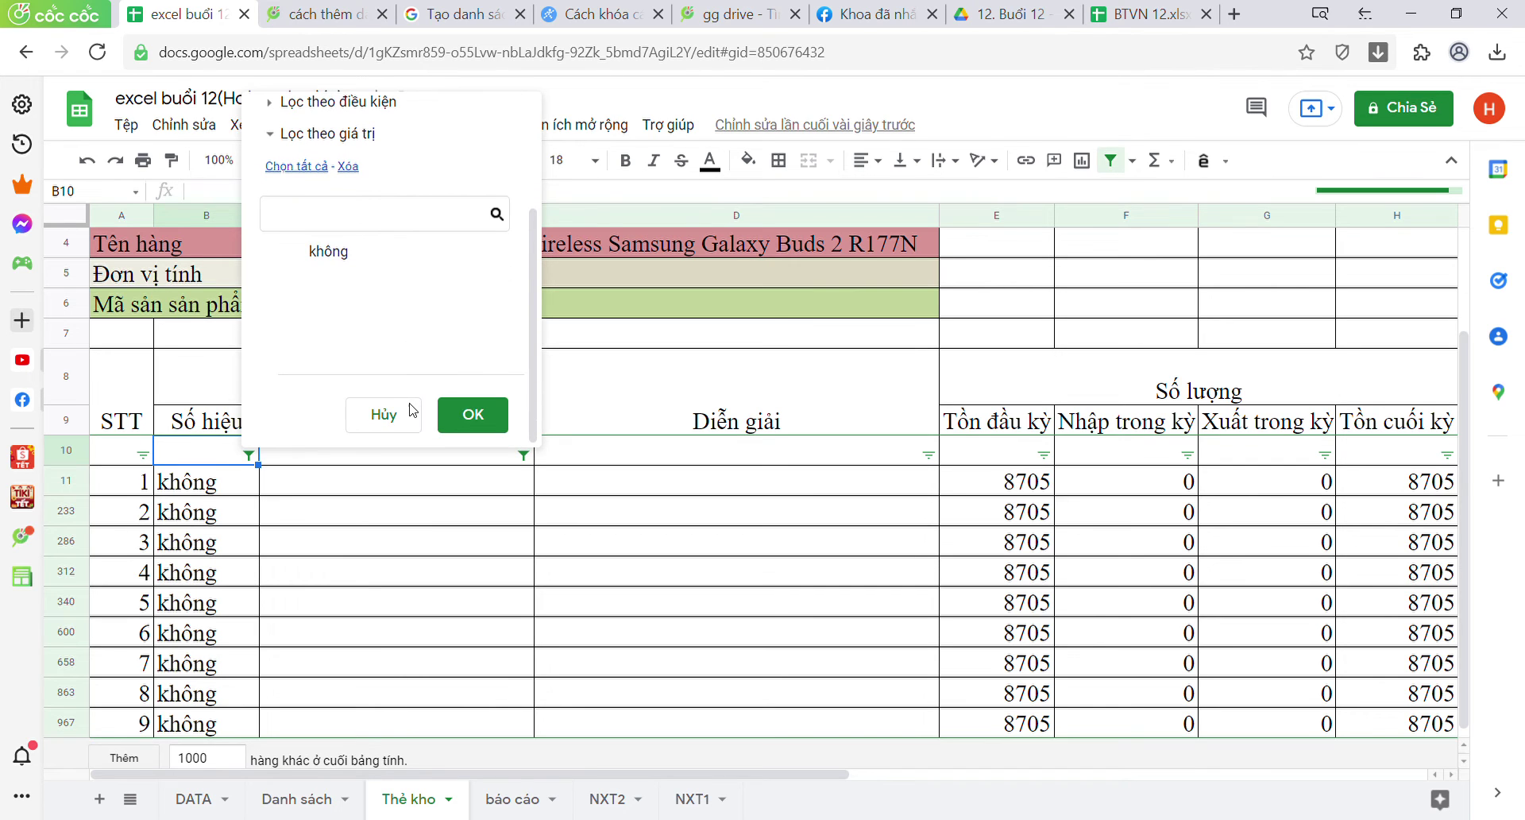
click(470, 416)
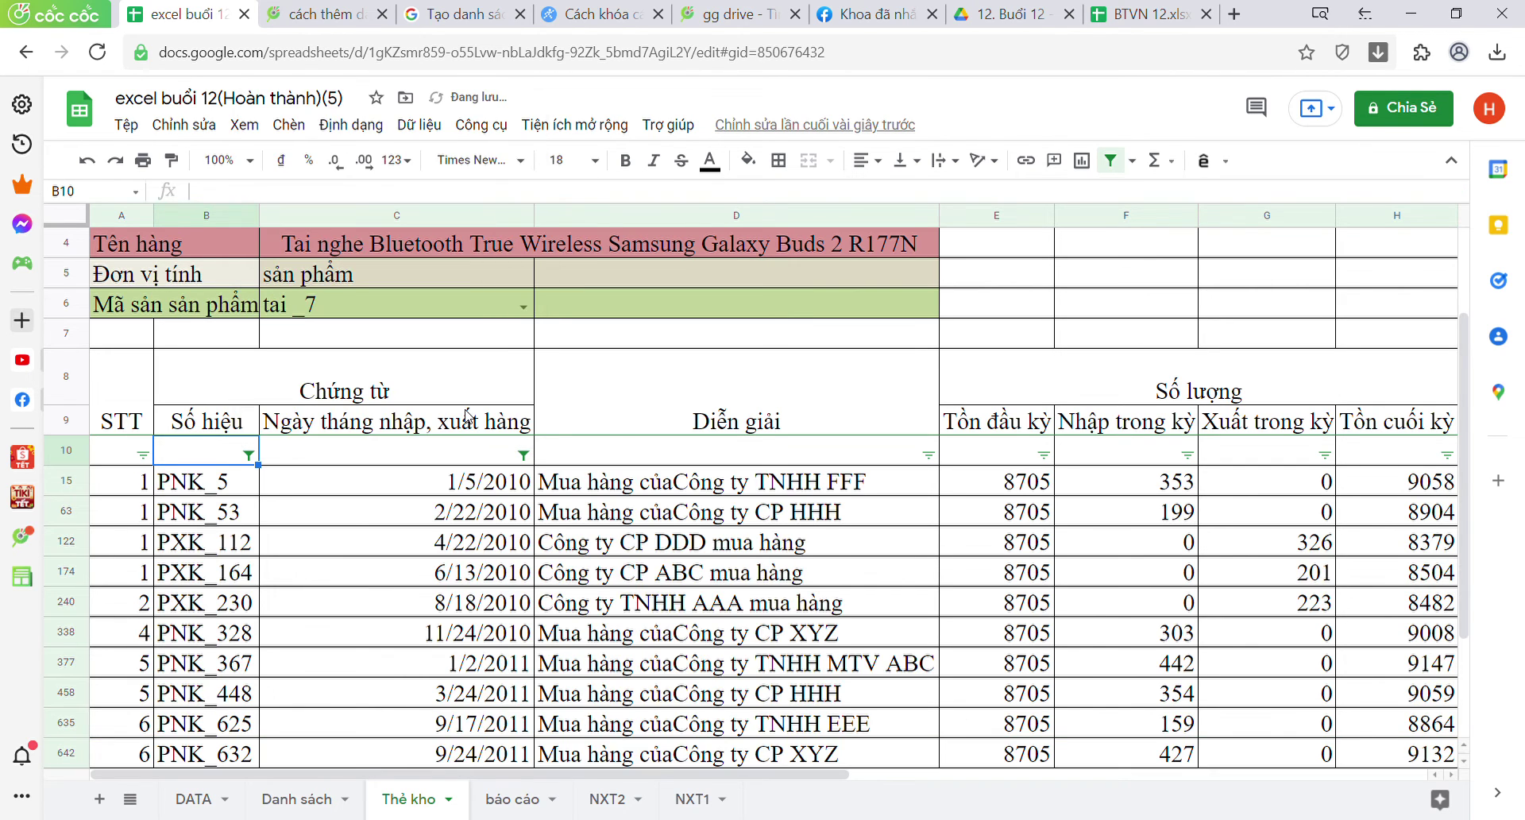
Step: Inspect the description formula in D122 and browse across the card's columns
click(546, 554)
scroll(547, 554, right, 5)
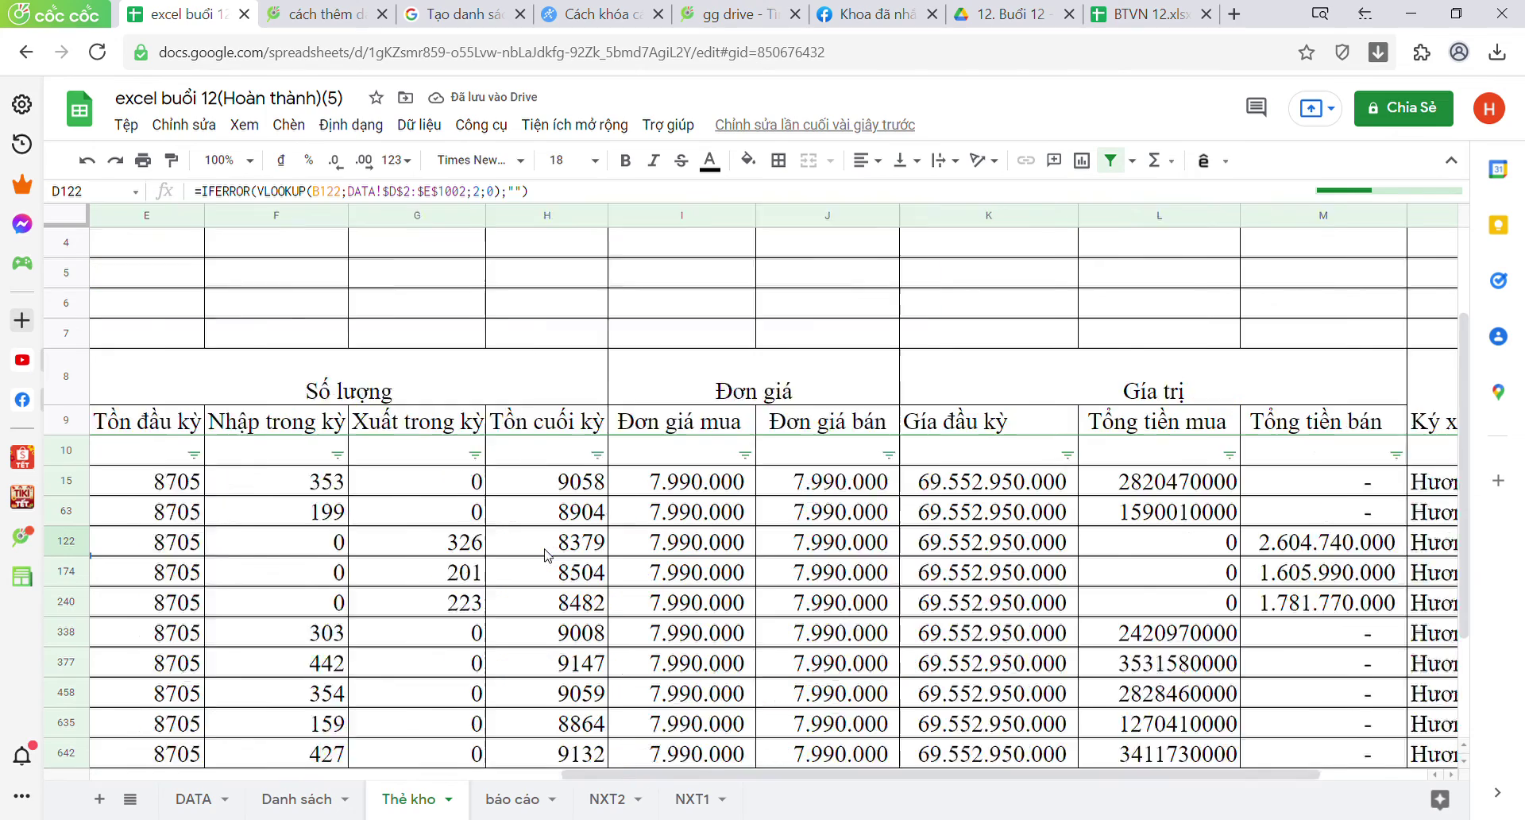
scroll(546, 553, right, 2)
scroll(547, 553, down, 3)
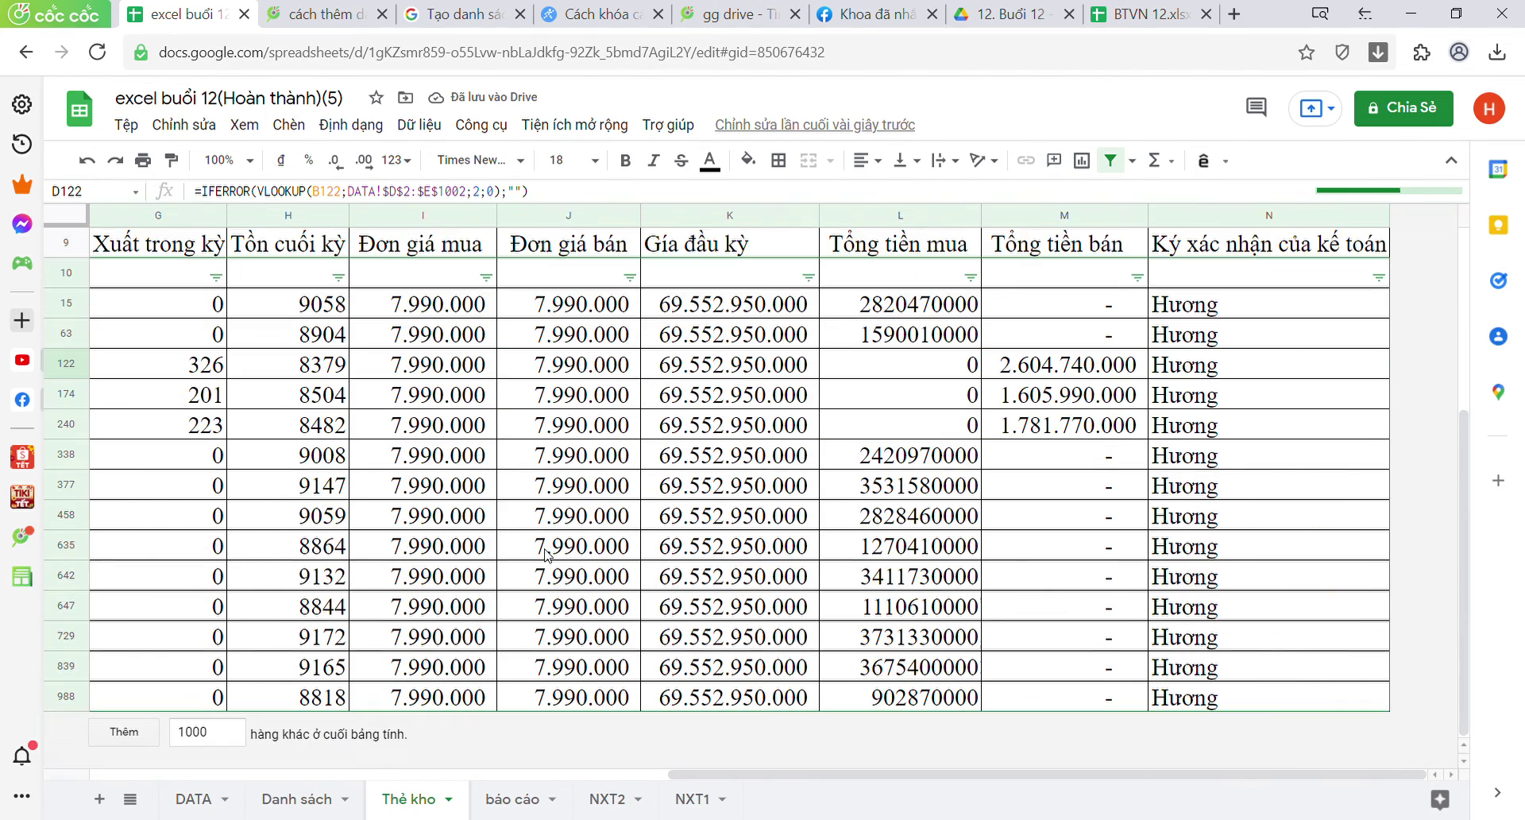
scroll(546, 553, left, 7)
scroll(420, 428, up, 5)
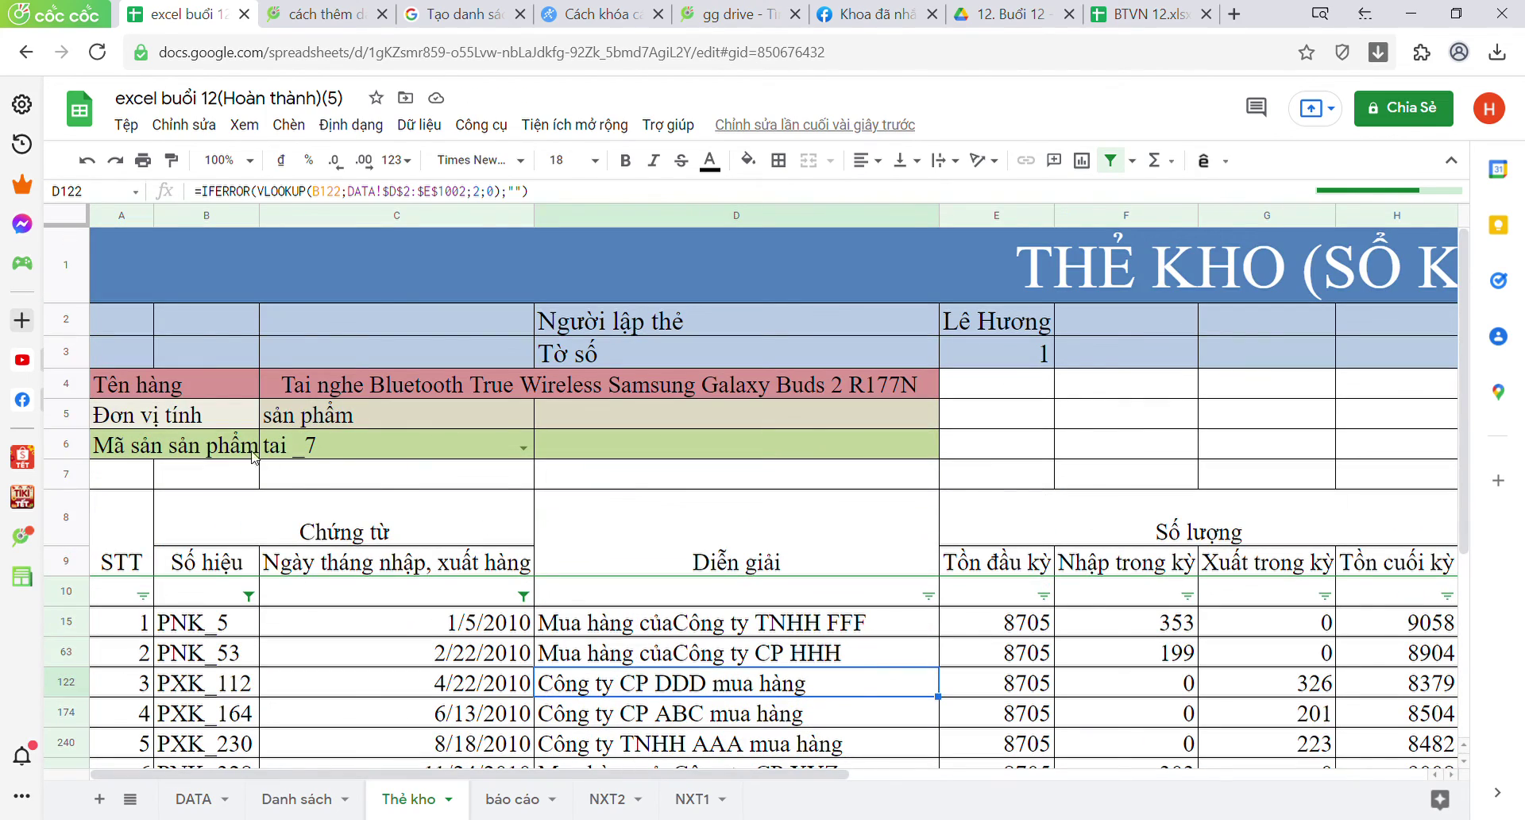
click(524, 449)
Step: Set C6 to tai _70 and reapply the Số hiệu filter, listing transactions from PNK_29
click(391, 576)
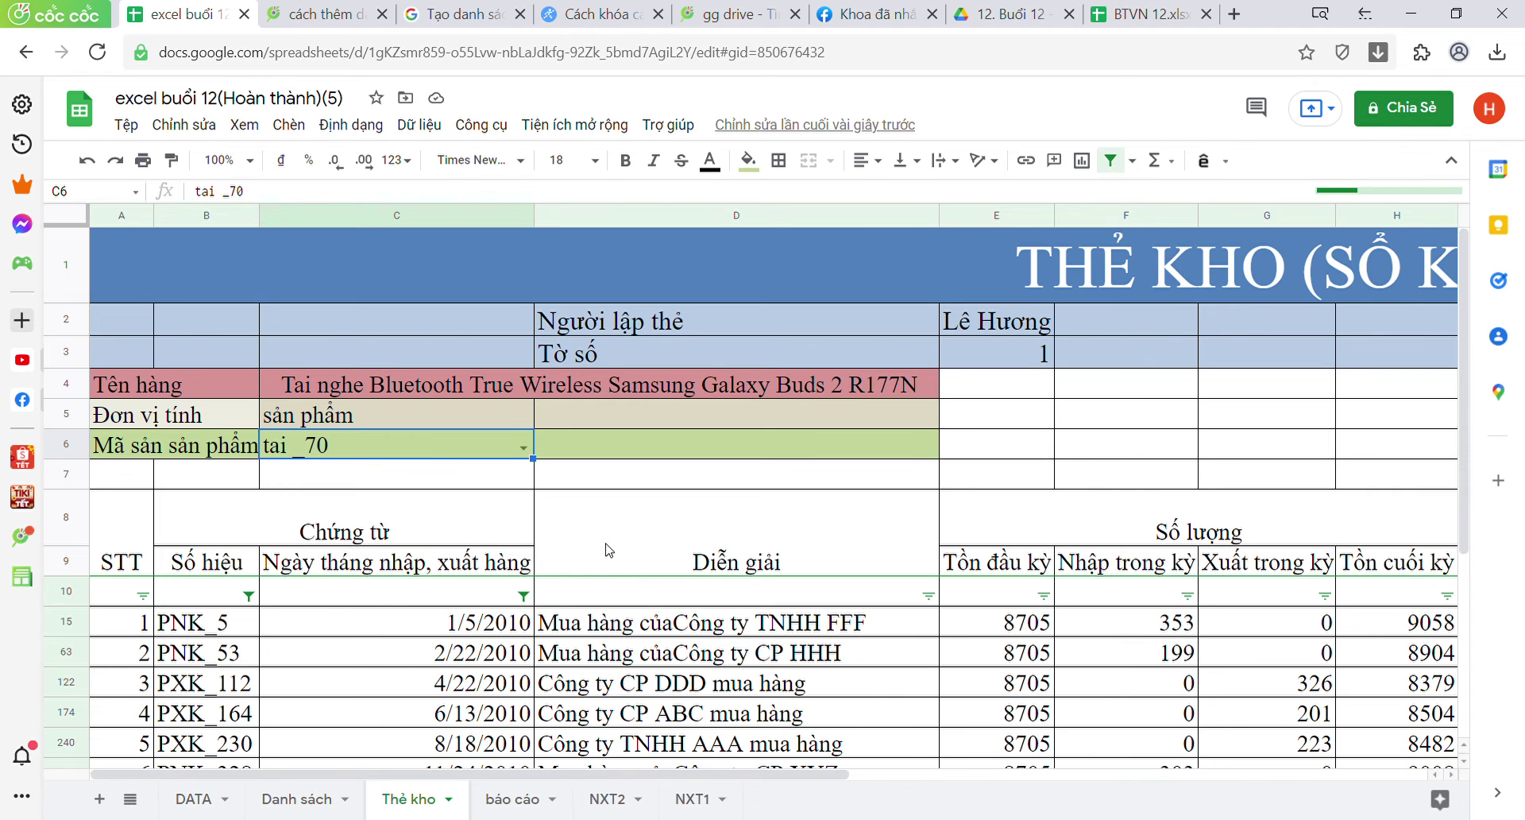
scroll(608, 549, down, 3)
scroll(609, 550, up, 1)
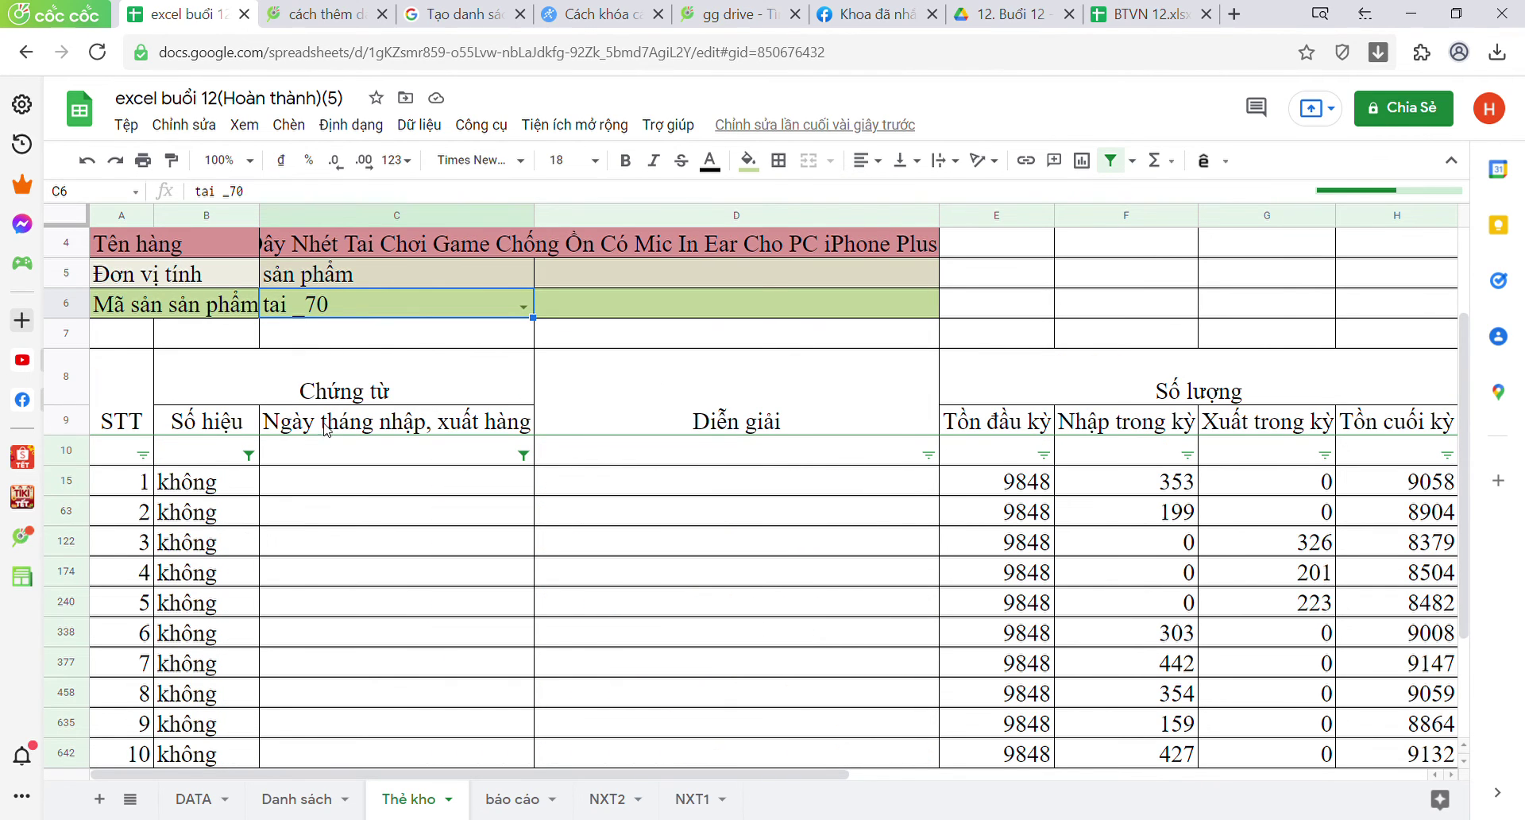
click(248, 455)
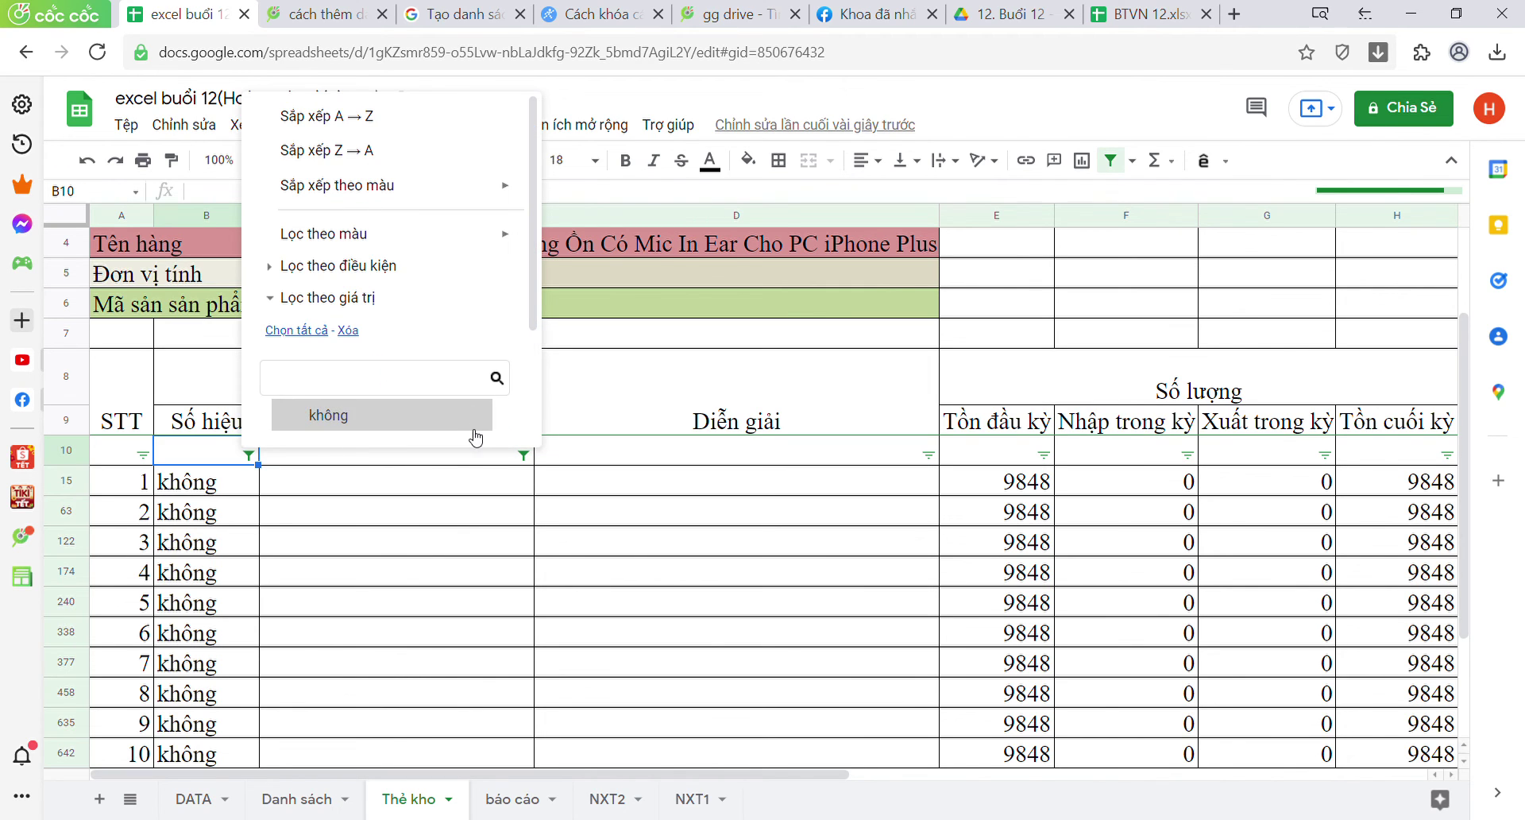
scroll(472, 397, down, 2)
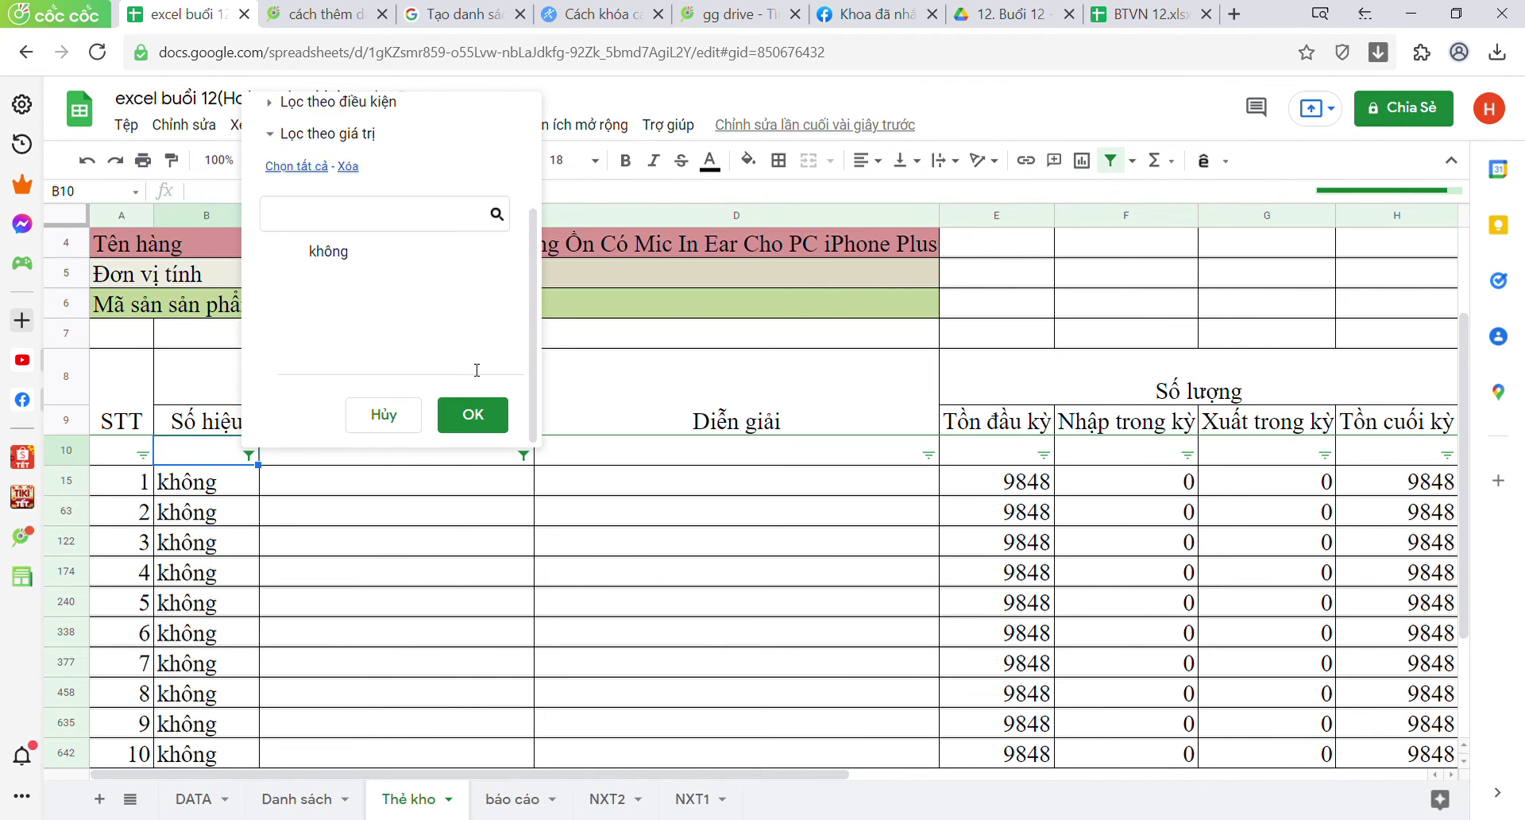
click(482, 411)
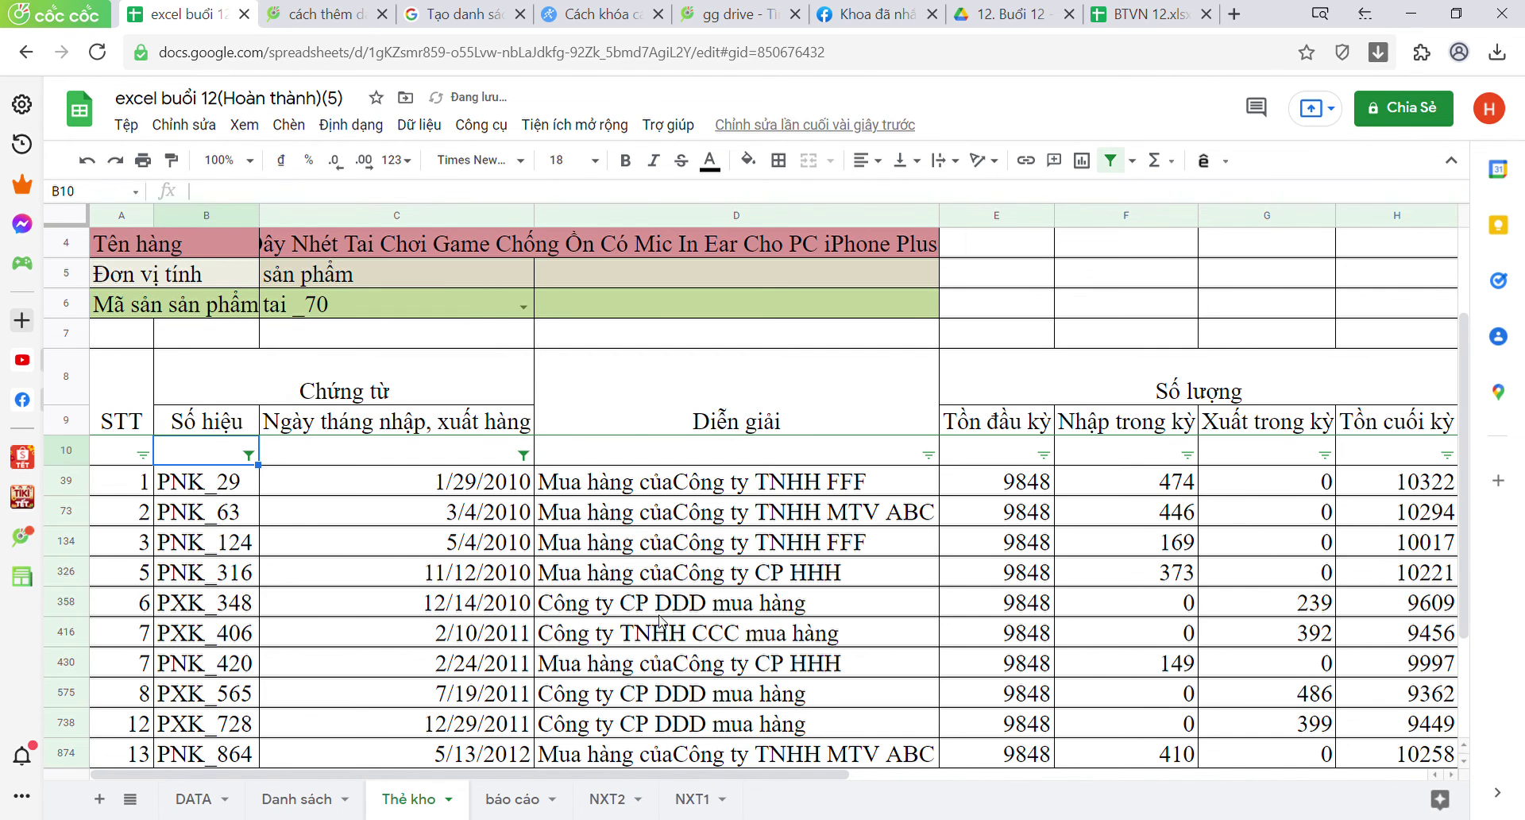
click(502, 578)
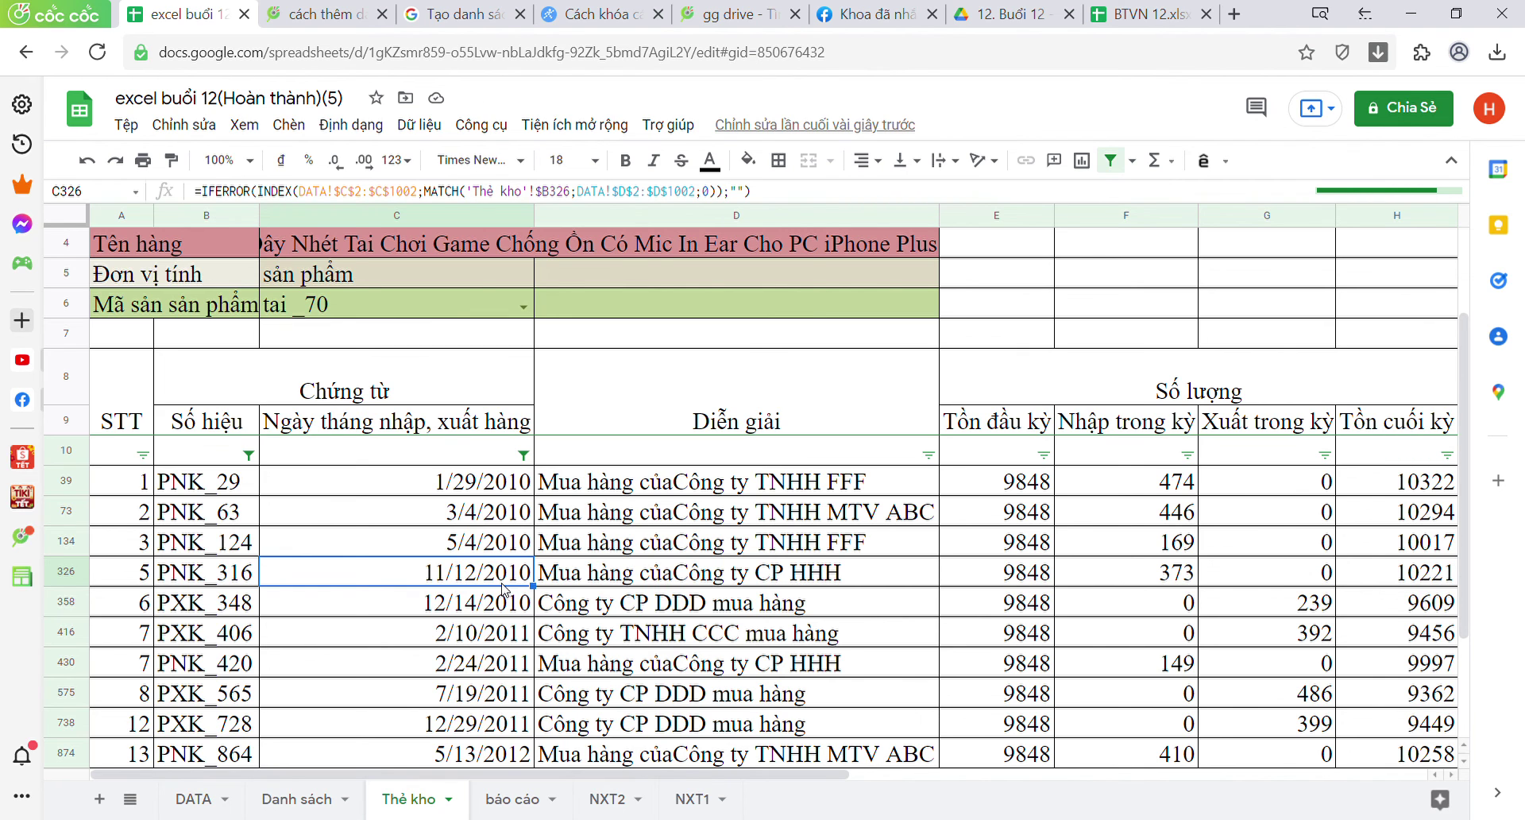
Step: Browse the Danh sách, DATA, NXT2 and NXT1 tabs, ending on the báo cáo report sheet
click(329, 804)
click(208, 804)
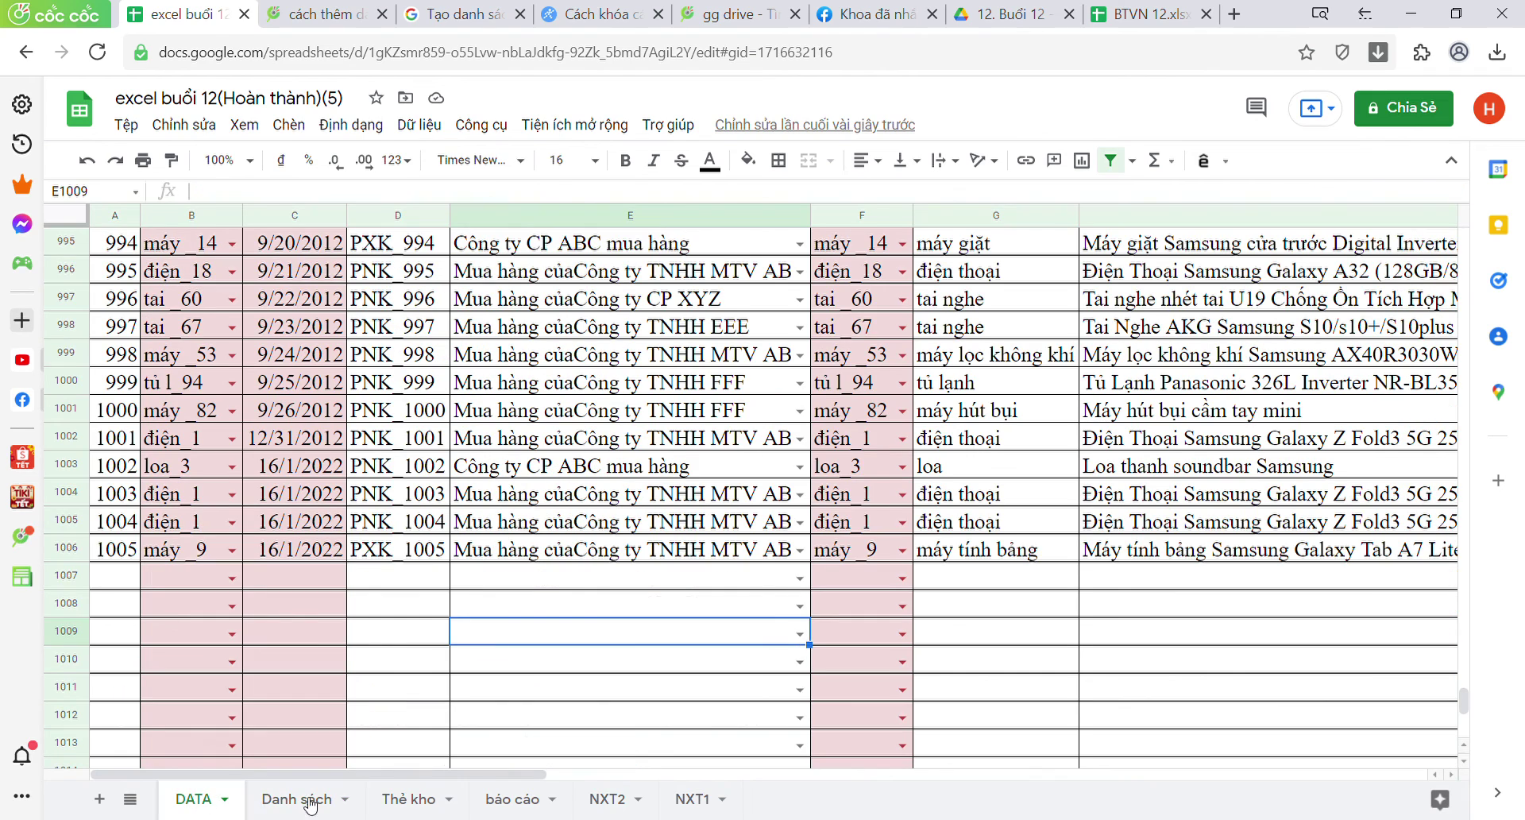
click(515, 795)
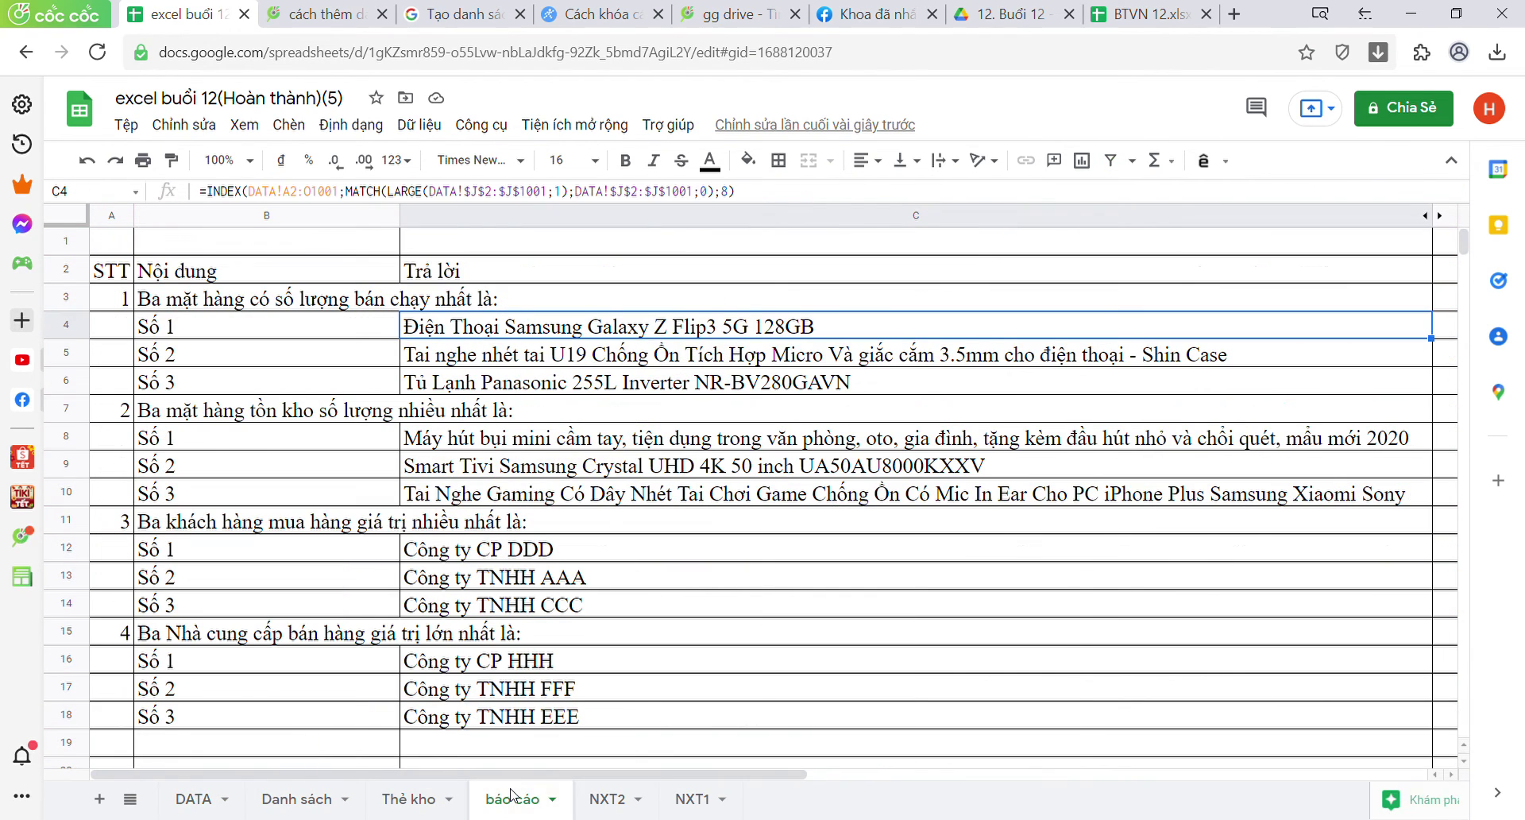
click(607, 799)
click(695, 804)
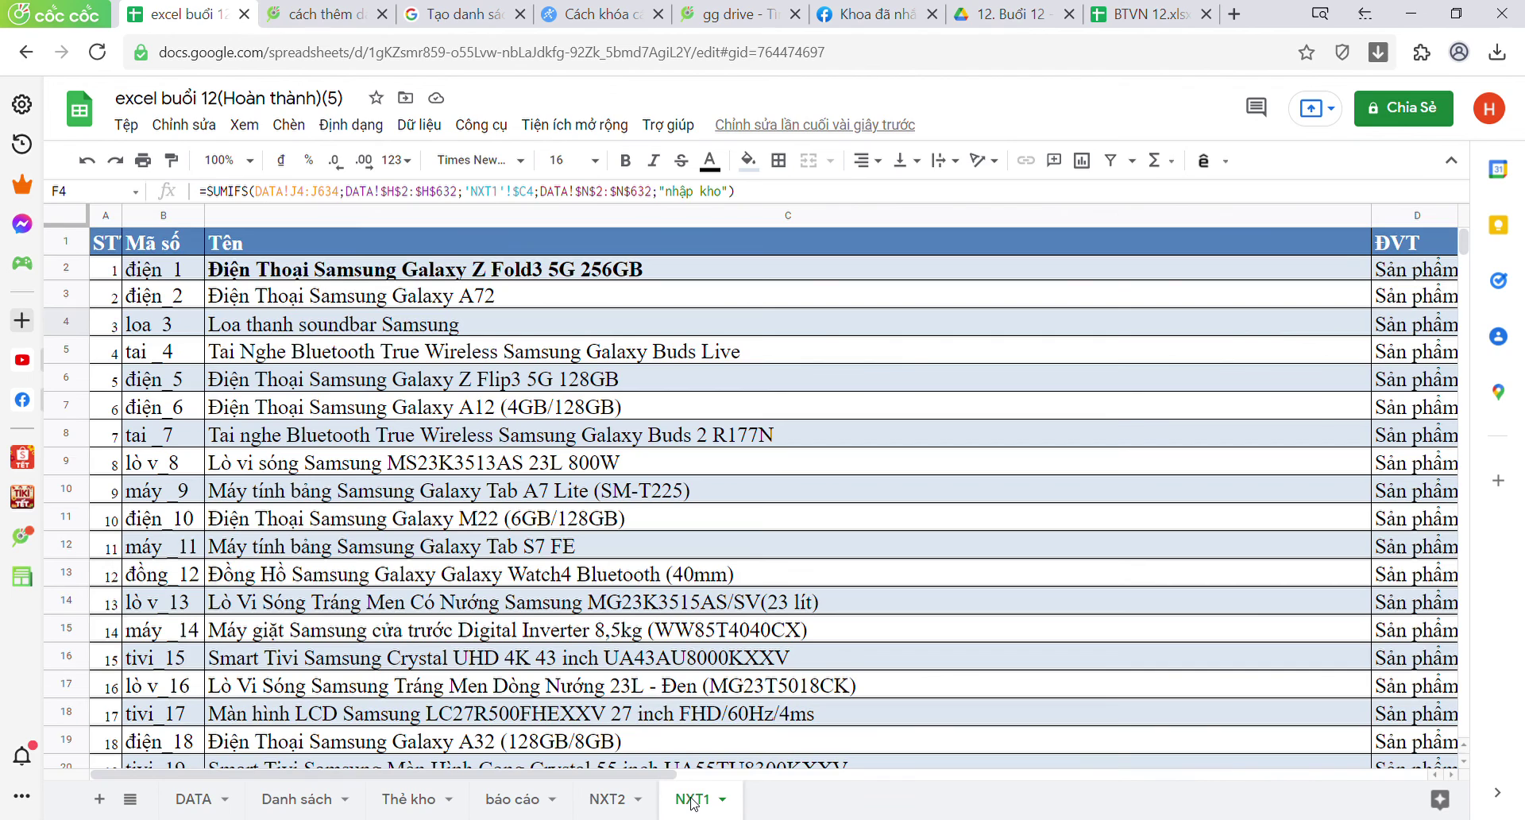
click(527, 797)
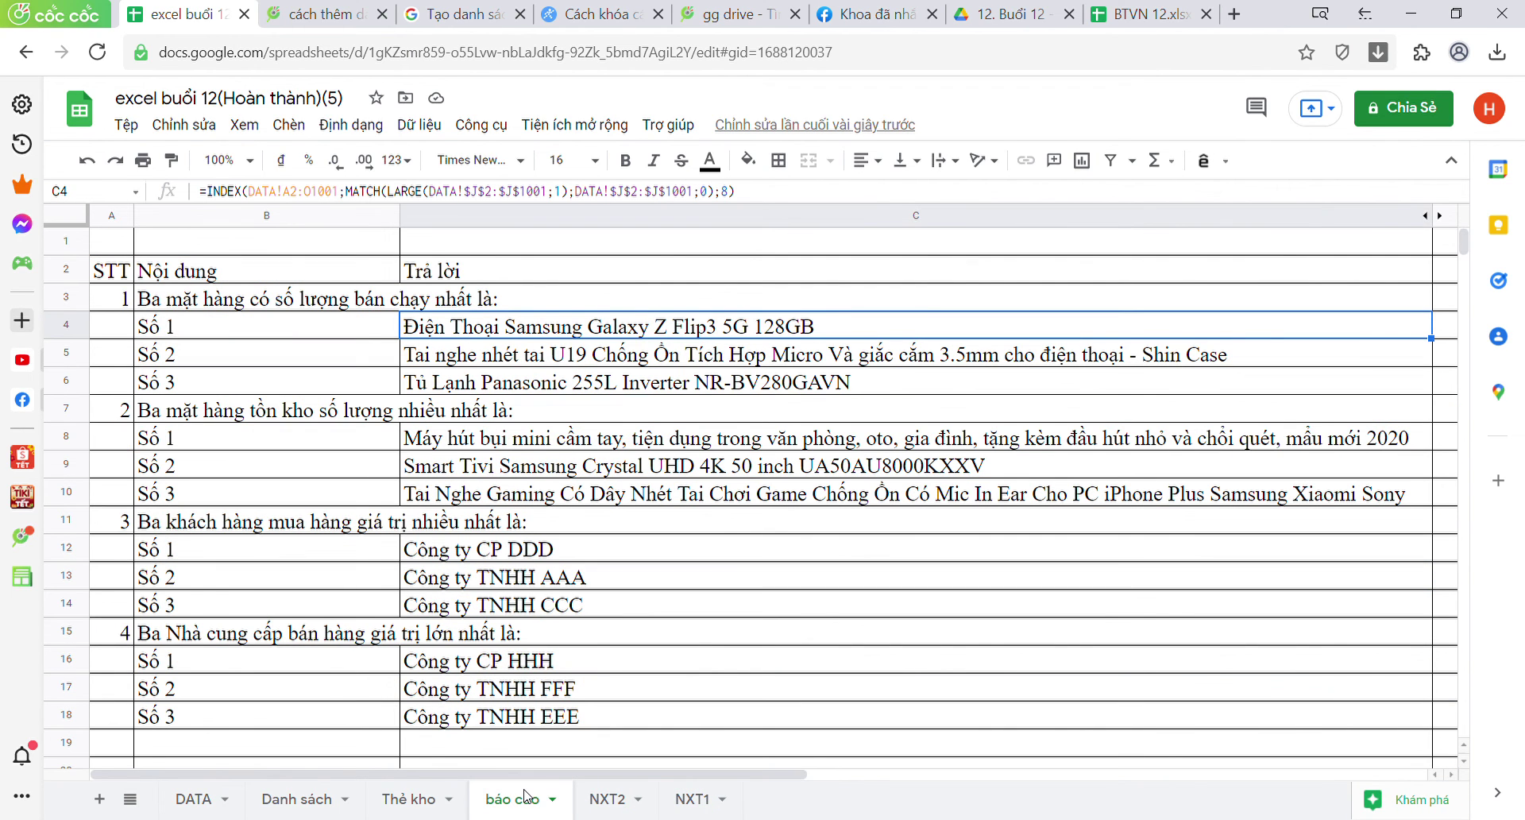